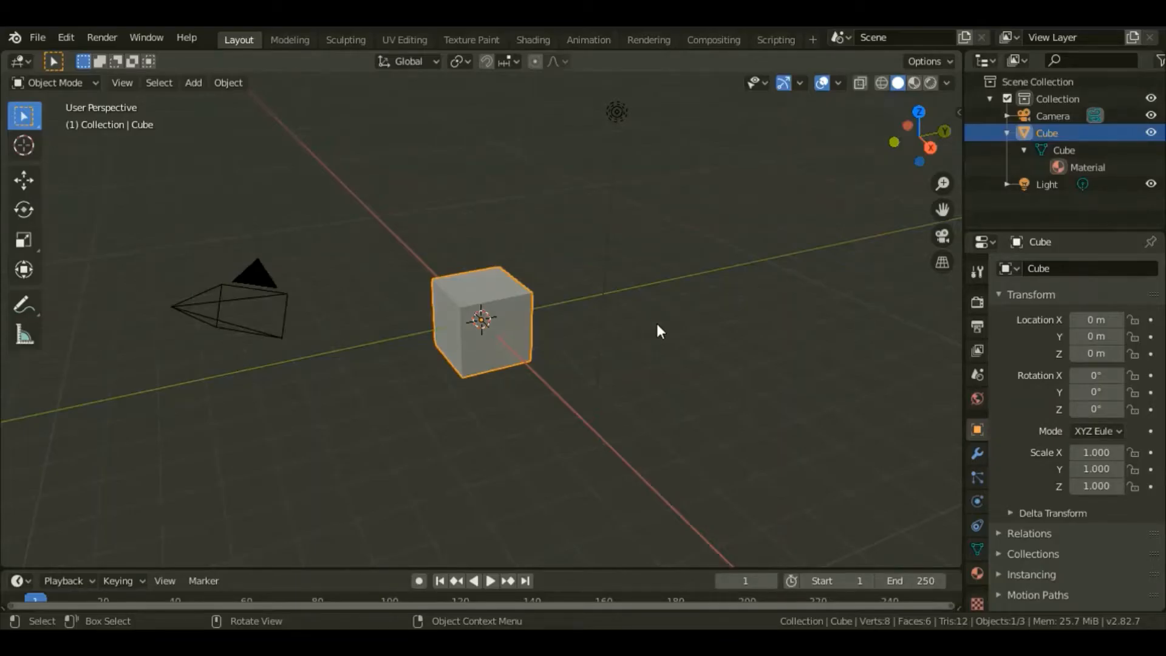
Scale the default cube by 4 along the Y axis and by 2 along the X axis
text(s)
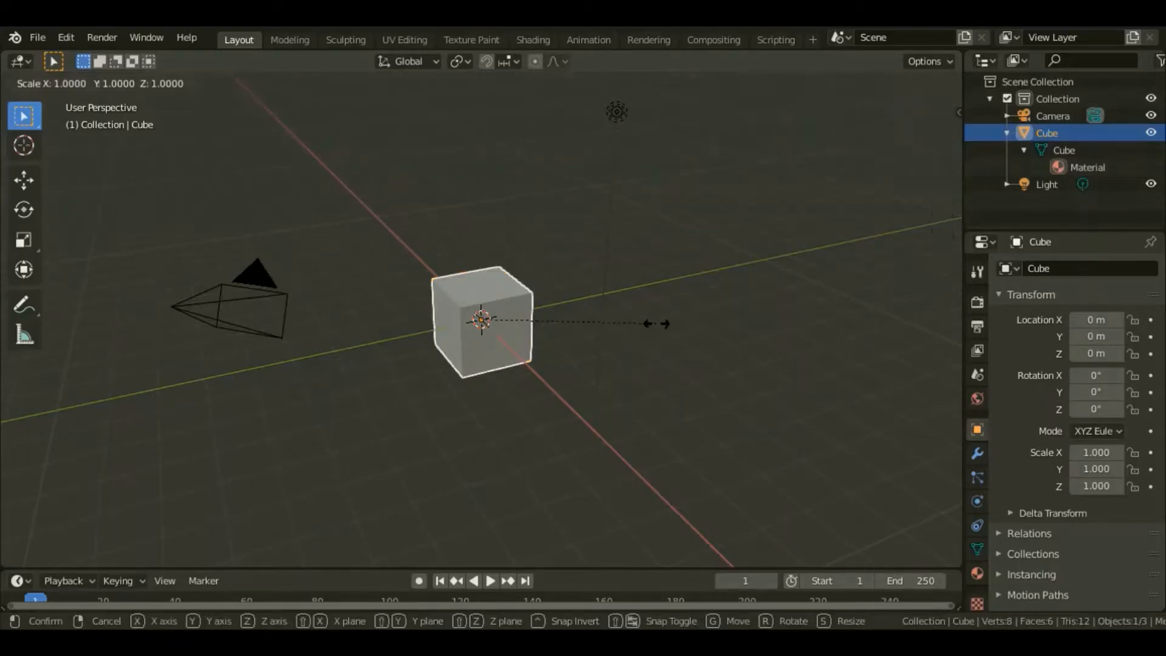
text(4y)
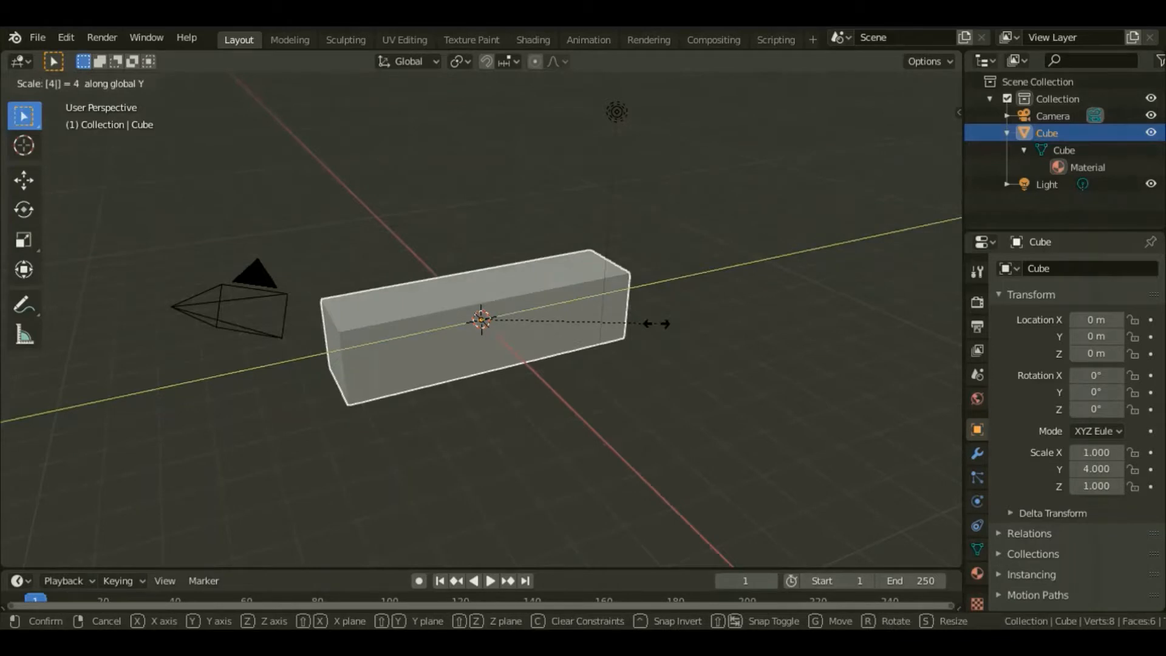
key(Return)
text(s)
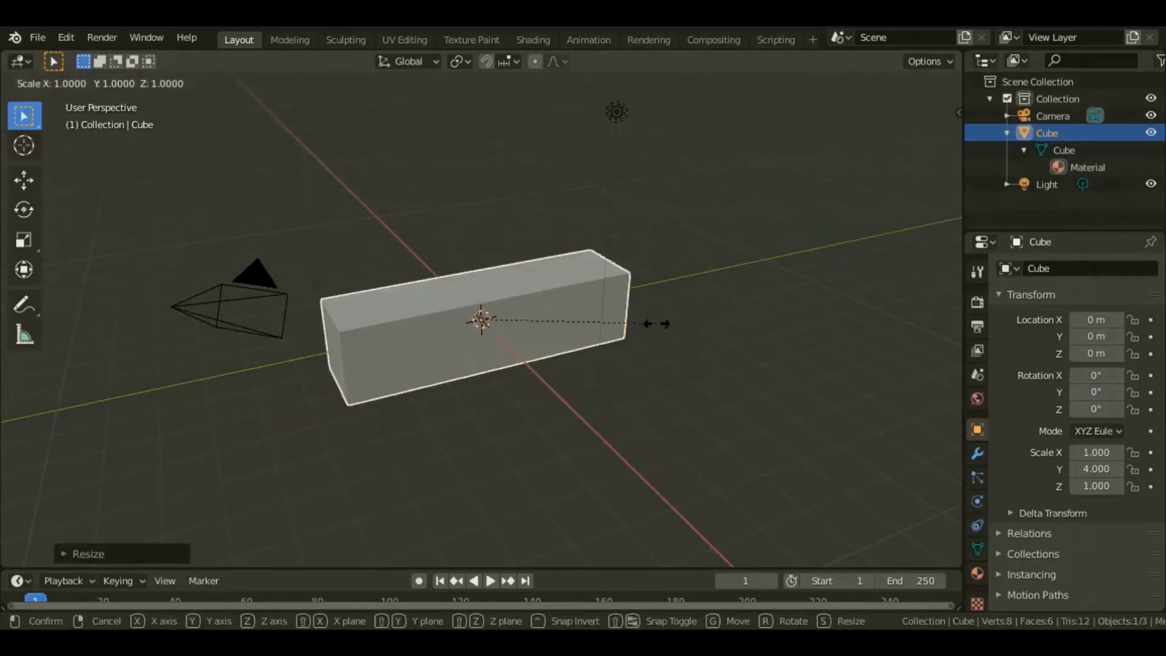
text(2x)
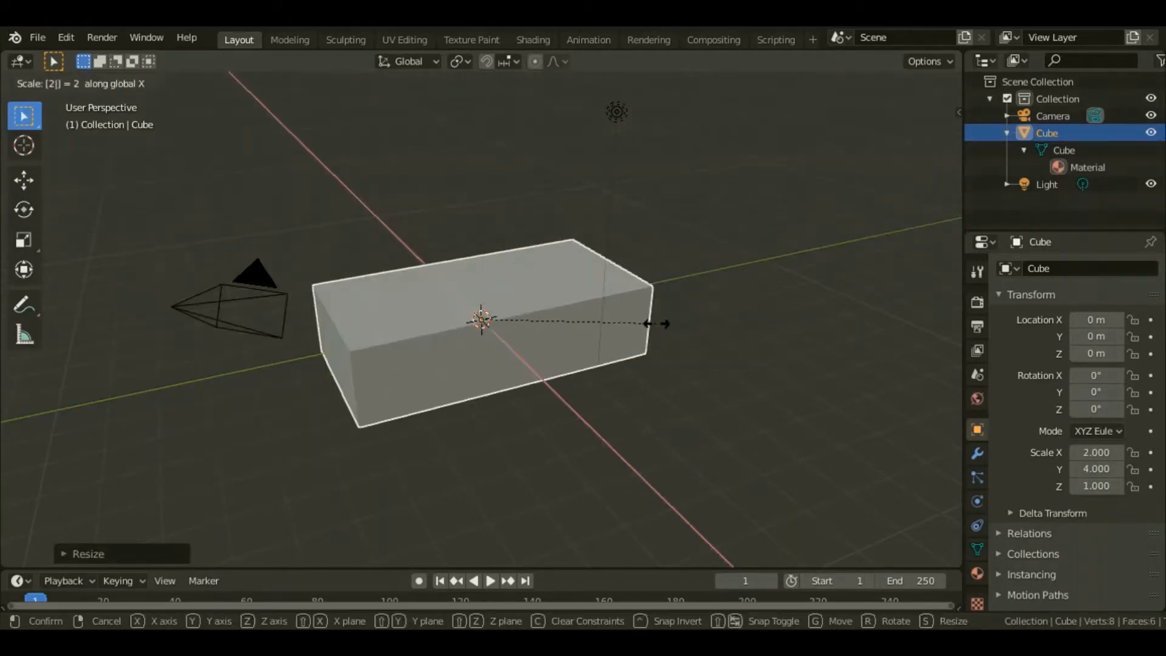
key(Return)
Flatten the box along the Z axis to a scale of about 0.756
key(s)
key(z)
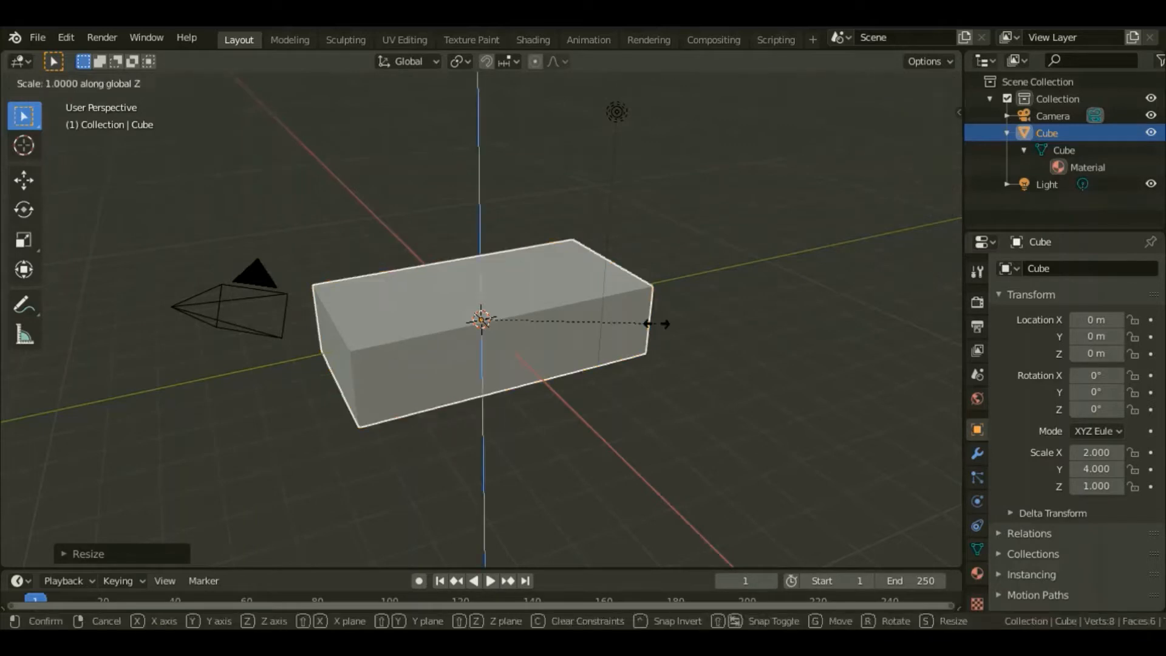
click(615, 323)
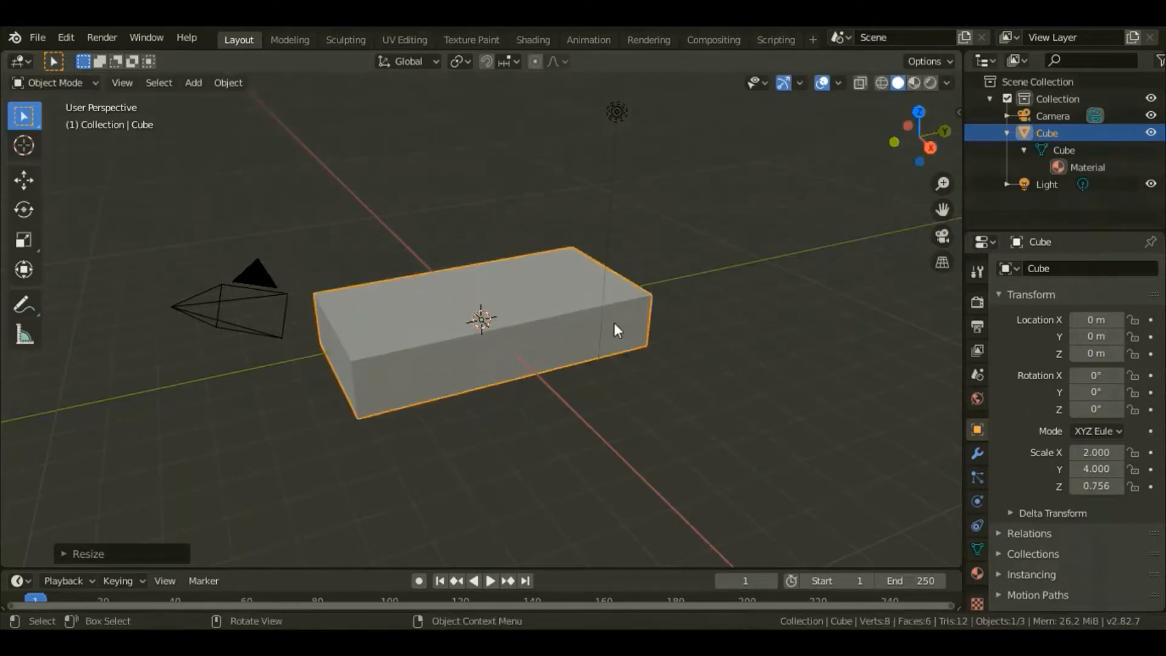
Enter Edit Mode and add one centred loop cut running lengthwise along the box
key(Tab)
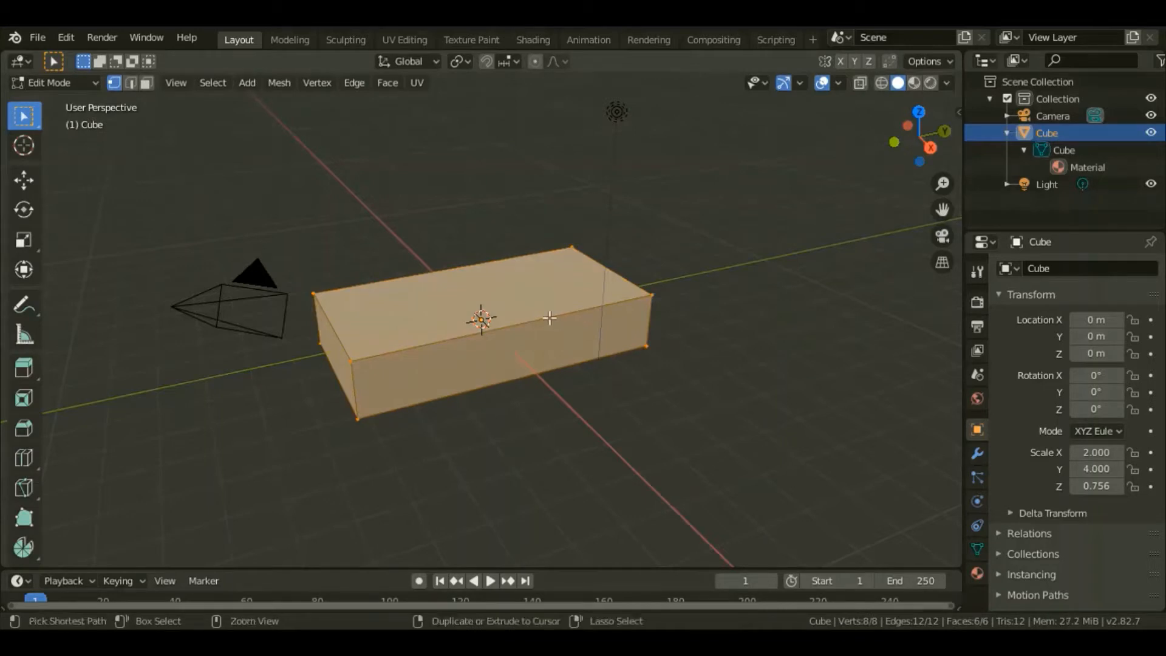
key(ctrl+r)
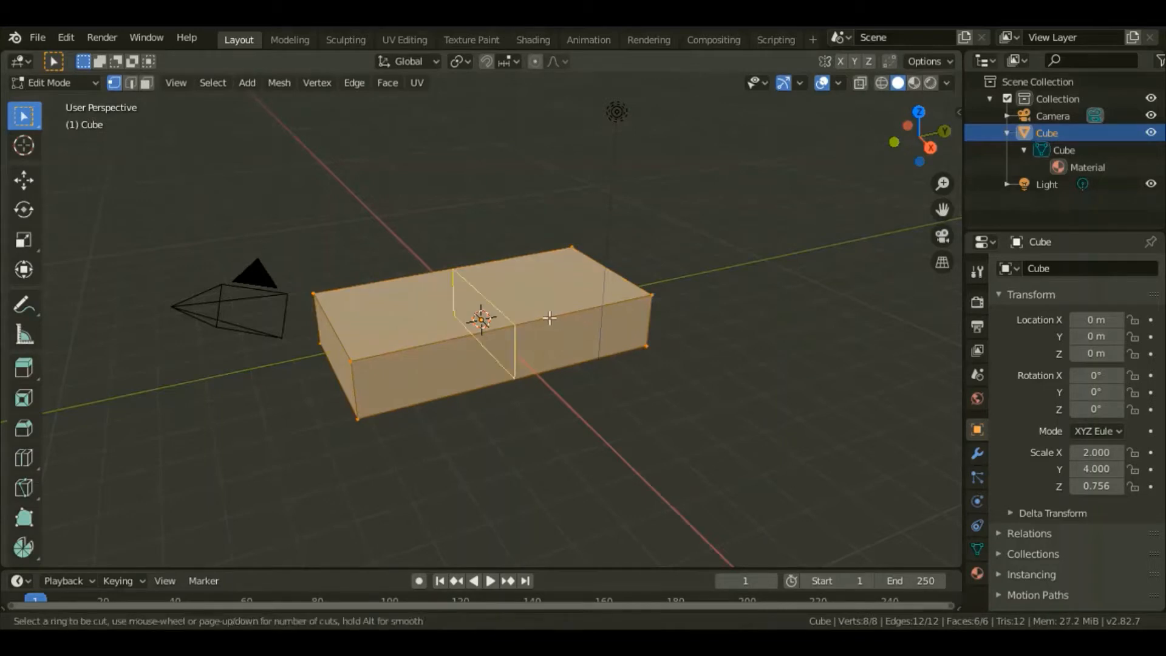
click(361, 348)
right_click(361, 347)
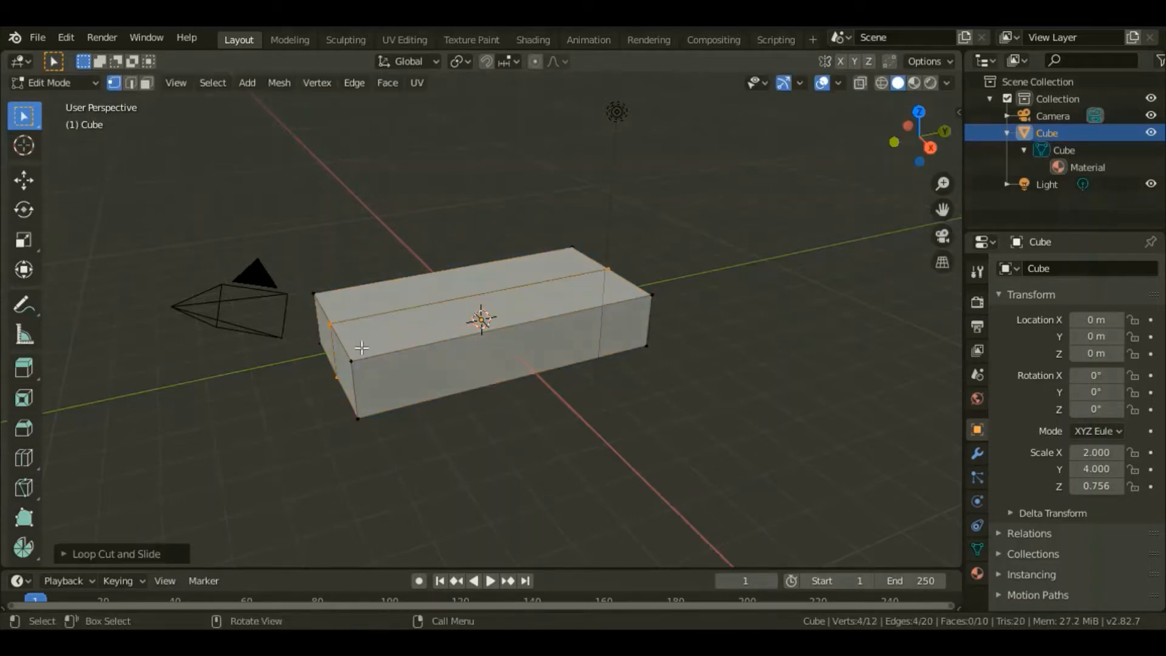
Delete the faces of the box's half on the +X side of the centre cut
key(3)
click(430, 381)
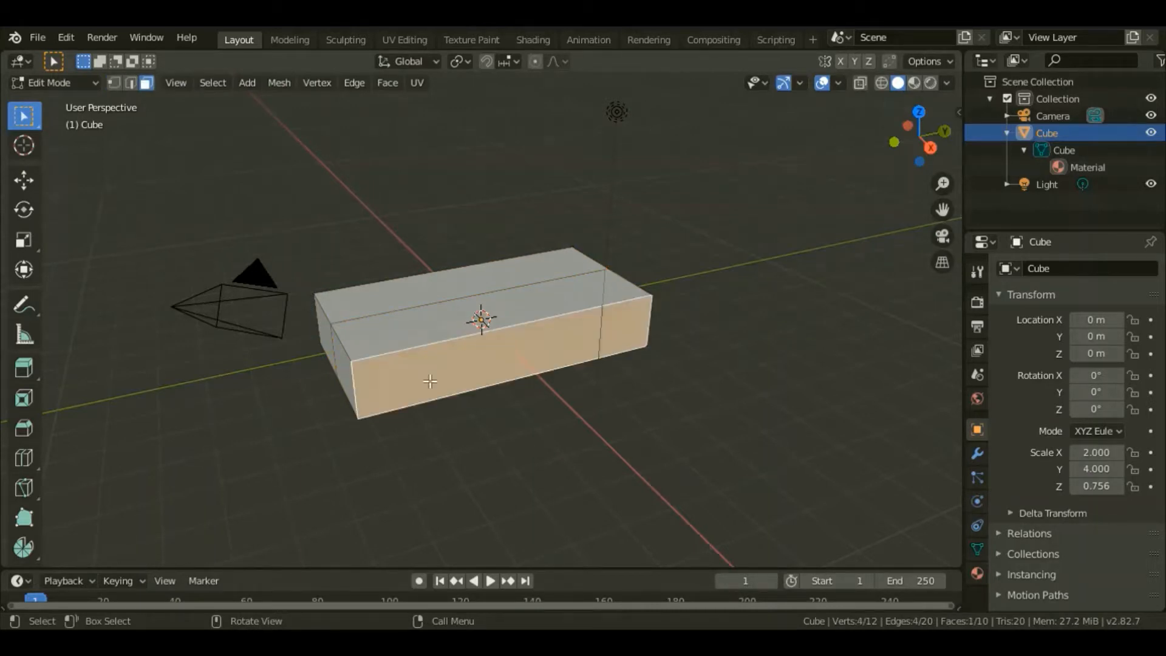
key(x)
click(424, 374)
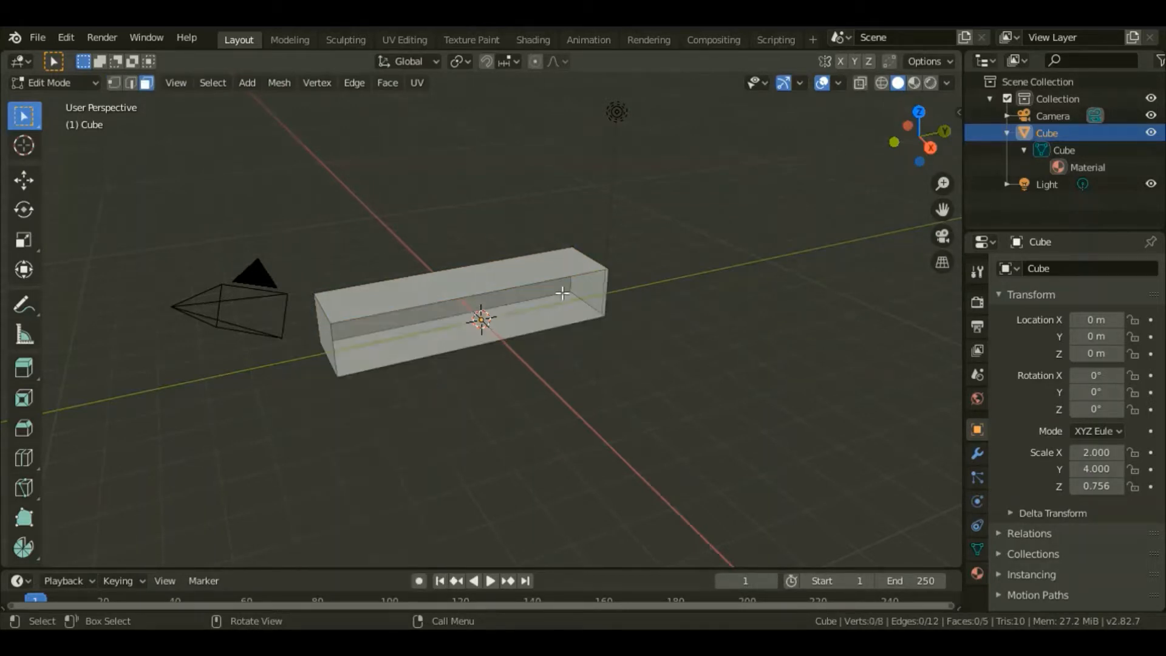
Add a Mirror modifier on the X axis with Clipping enabled to the half box
click(981, 454)
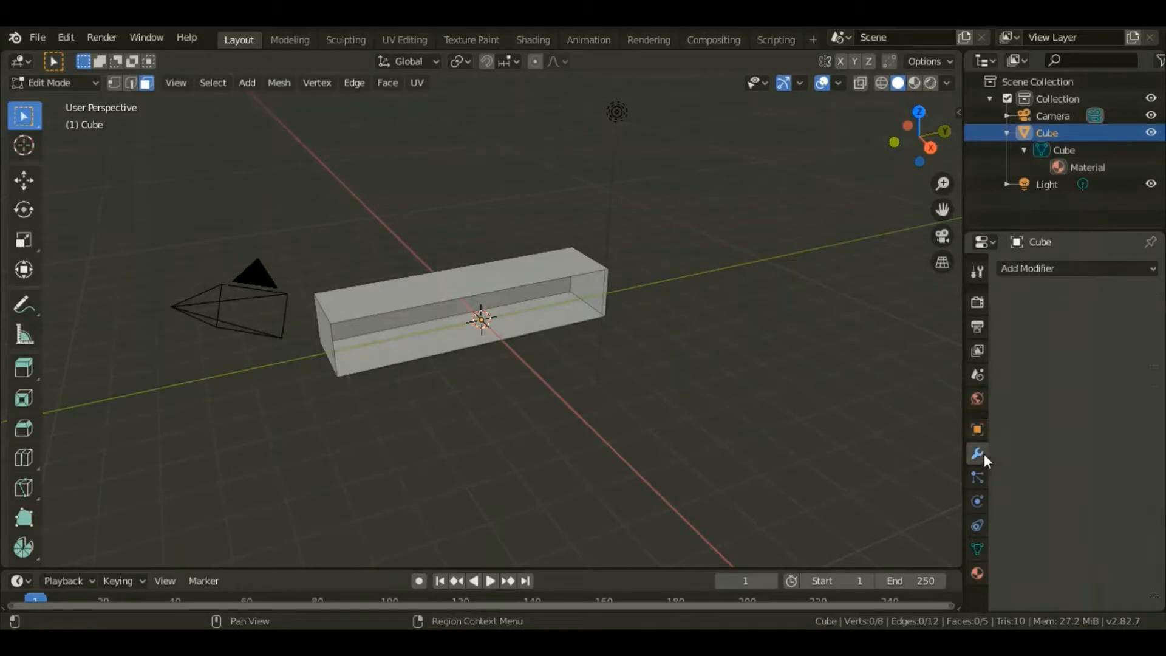
click(1065, 266)
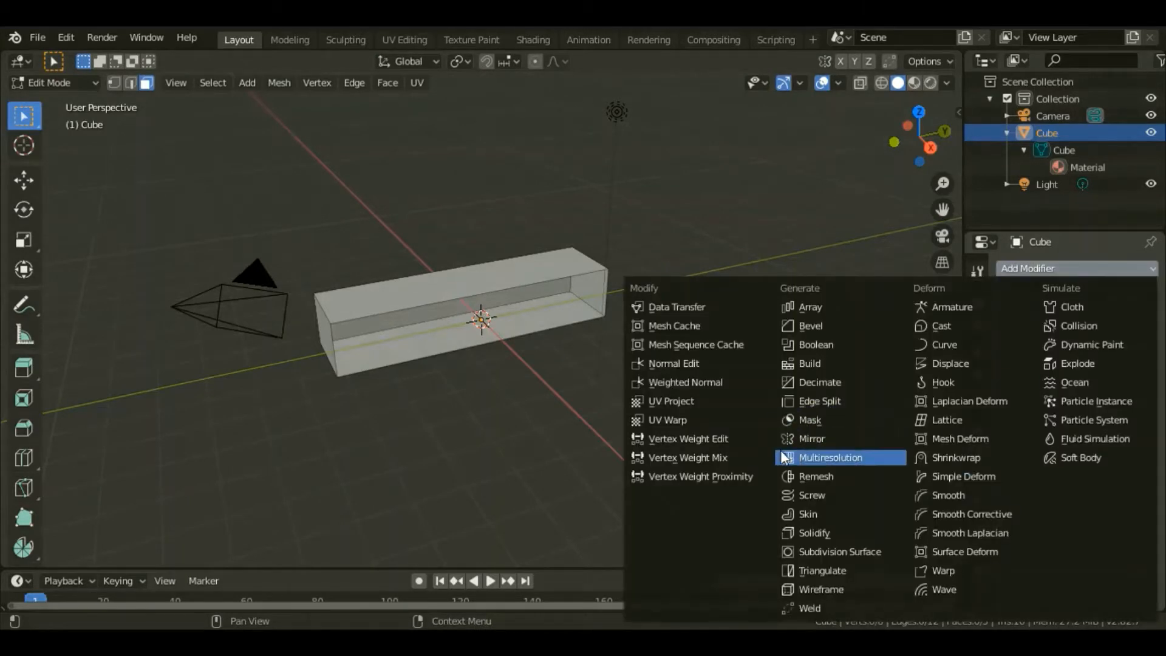
click(803, 438)
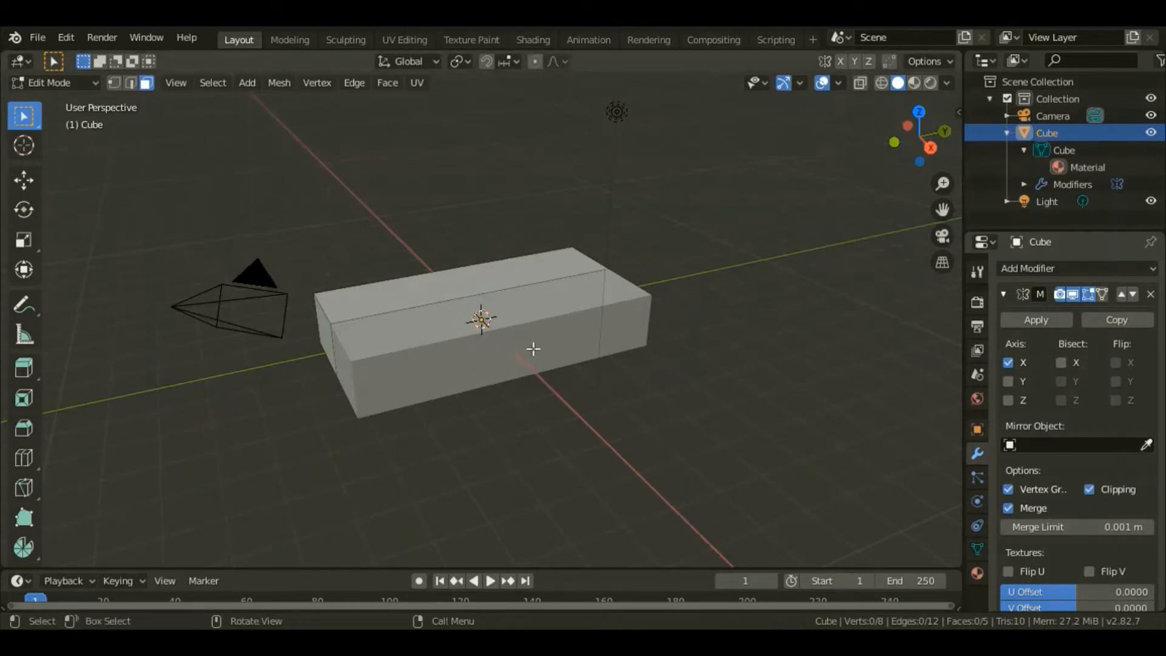
Add 13 evenly spaced loop cuts across the length of the half box
key(ctrl+r)
scroll(507, 307, up, 12)
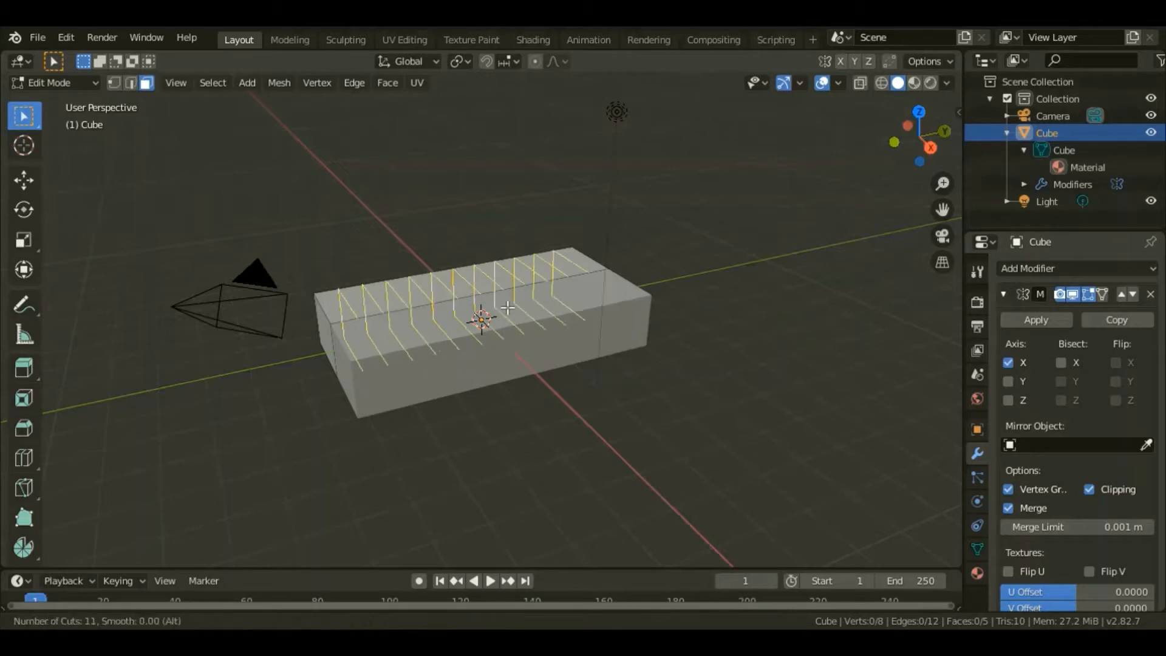
click(507, 308)
right_click(494, 300)
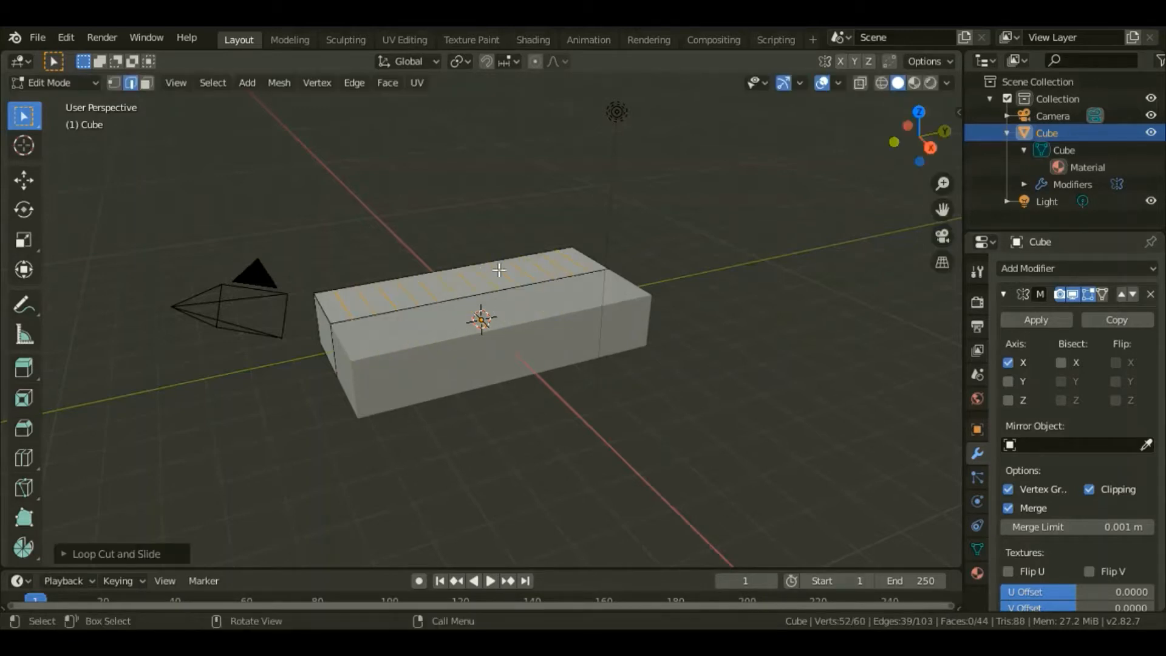
Add four evenly spaced lengthwise loop cuts across the width of the half box
key(ctrl+r)
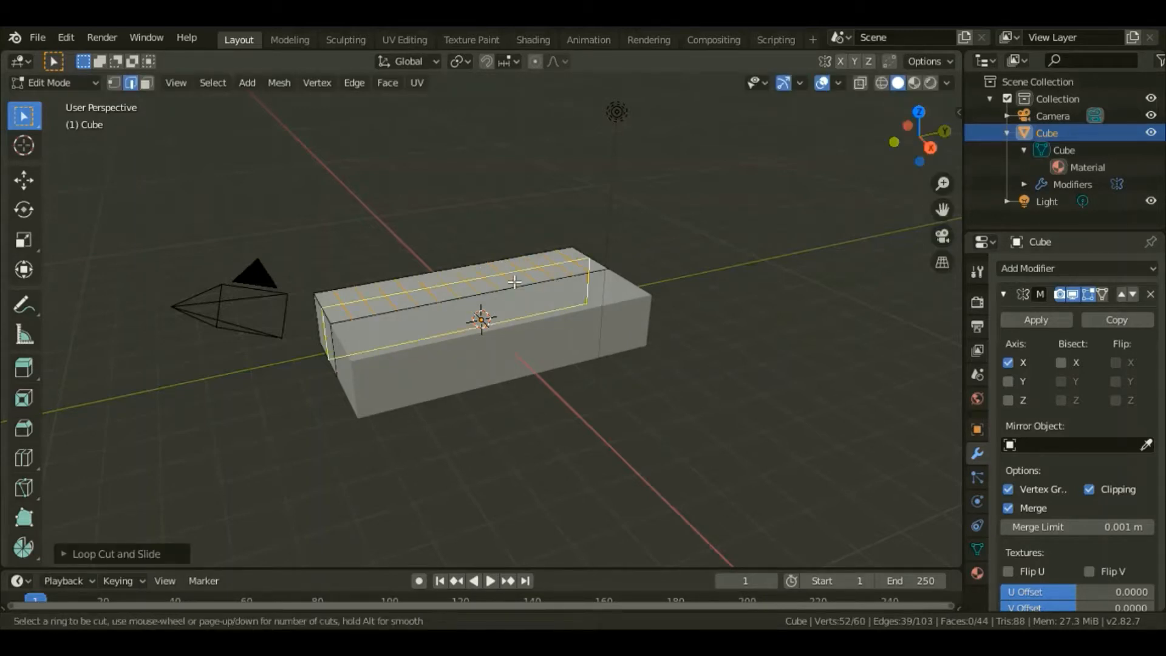
scroll(514, 282, up, 3)
click(513, 282)
right_click(513, 282)
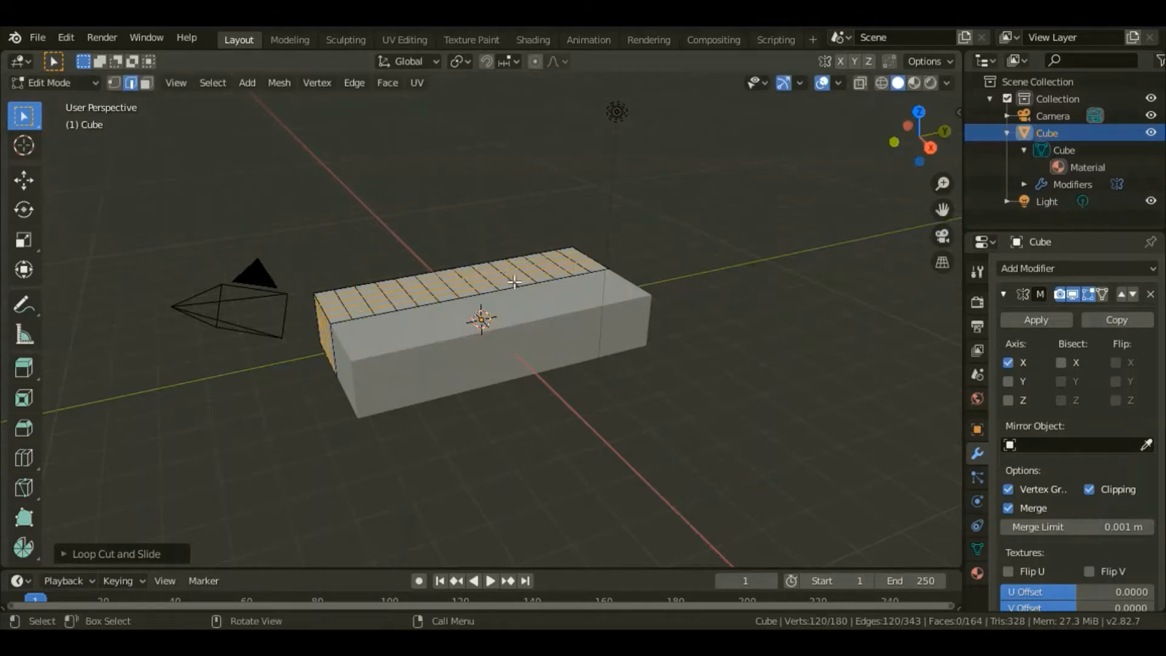
Add three evenly spaced horizontal loop cuts over the height of the half box
key(ctrl+r)
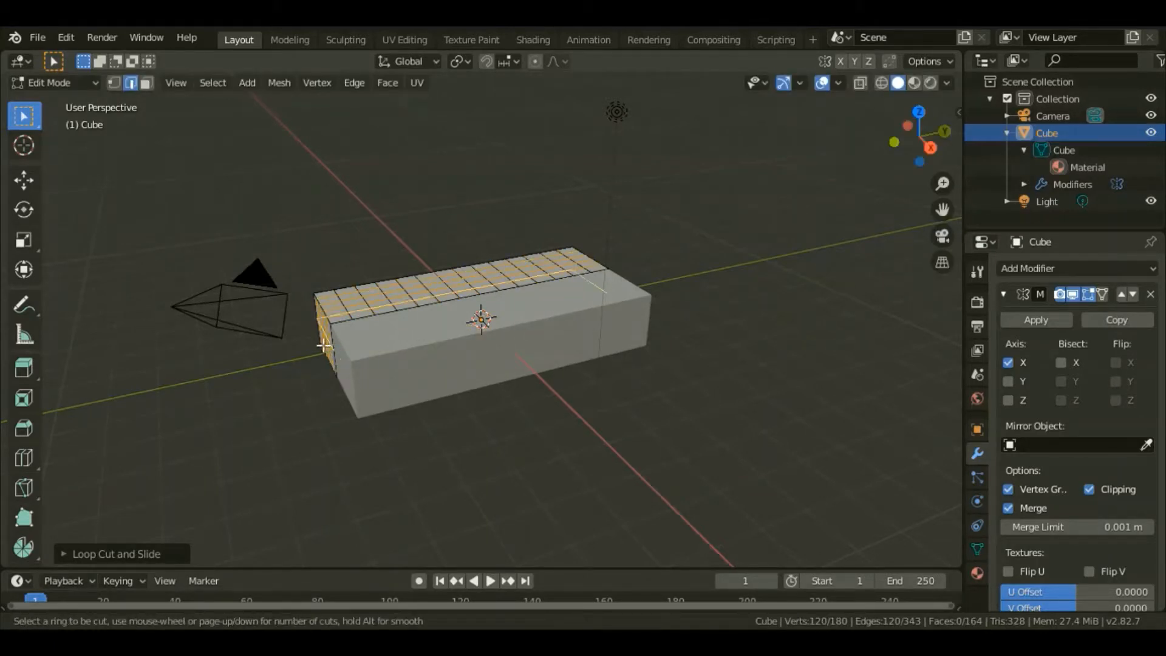
scroll(323, 345, up, 1)
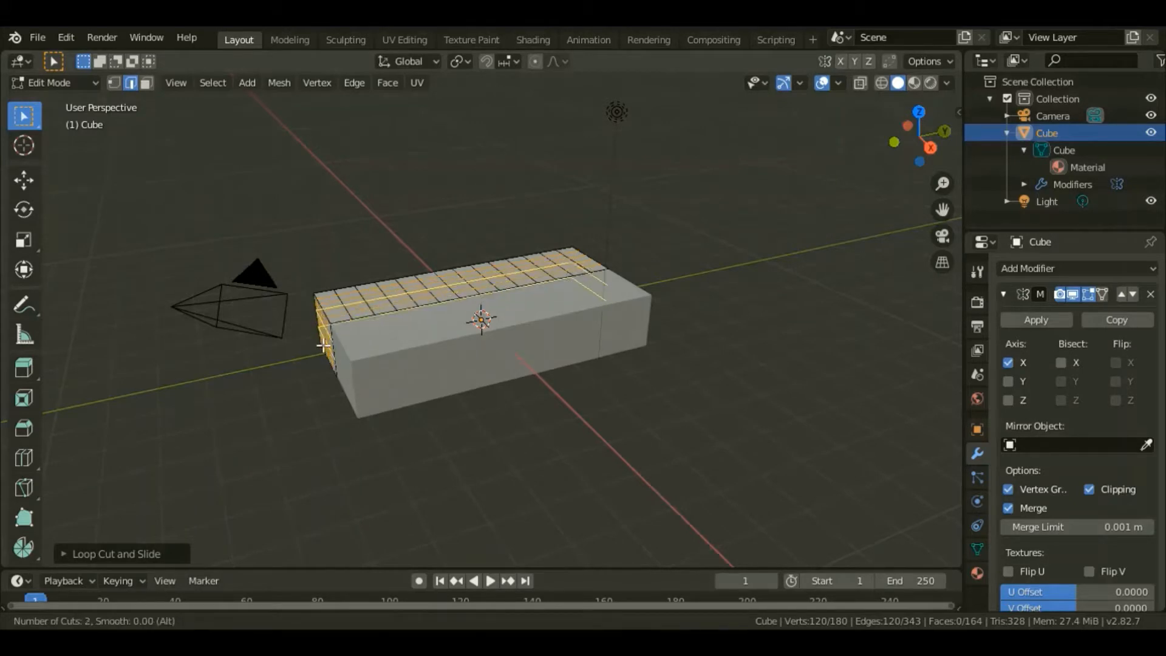
scroll(323, 345, up, 1)
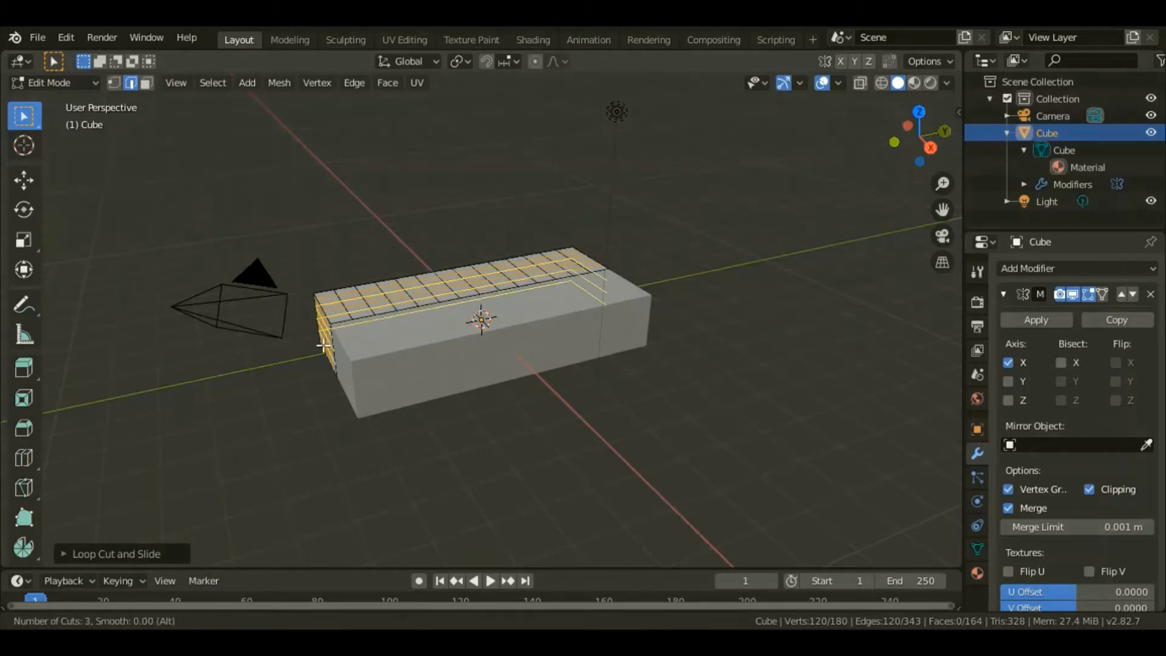
click(323, 345)
right_click(323, 345)
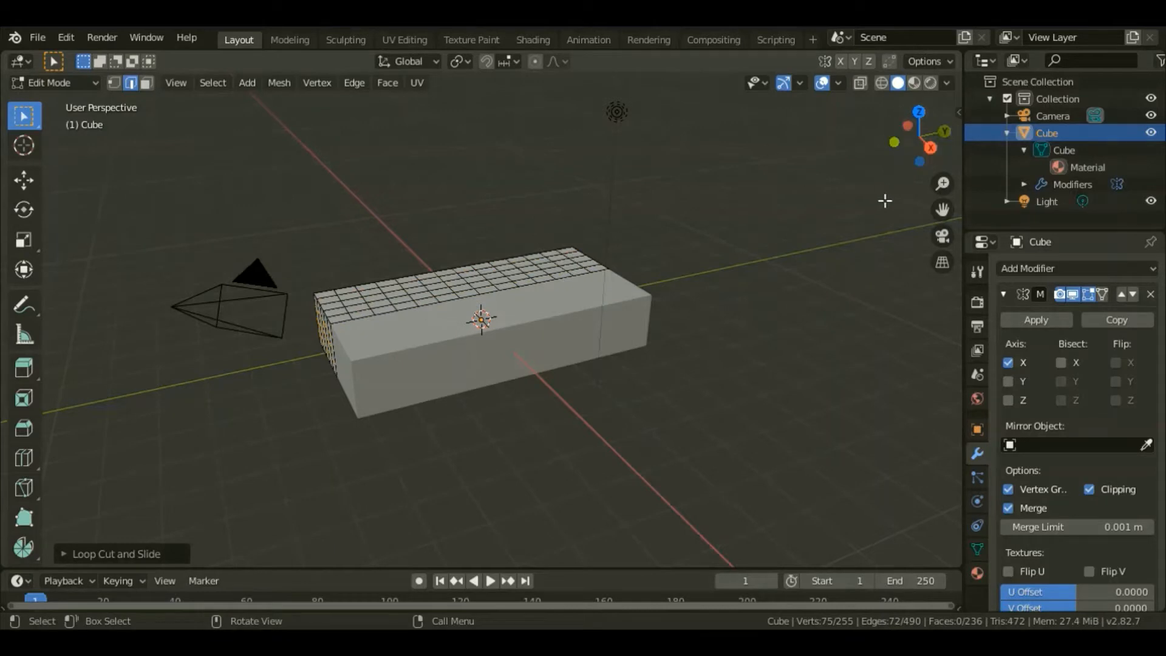
In vertex mode, raise the middle-row vertex two columns in from the side's -Y end slightly to form a wheel arch's peak
drag(901, 172, 763, 248)
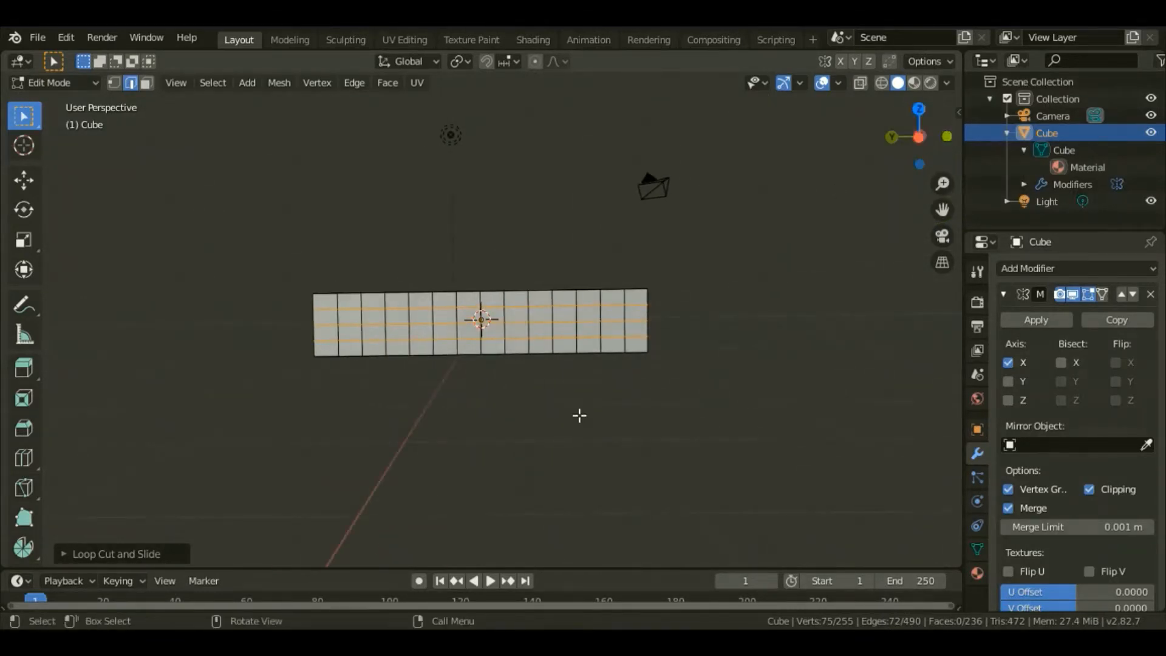
key(1)
key(alt+a)
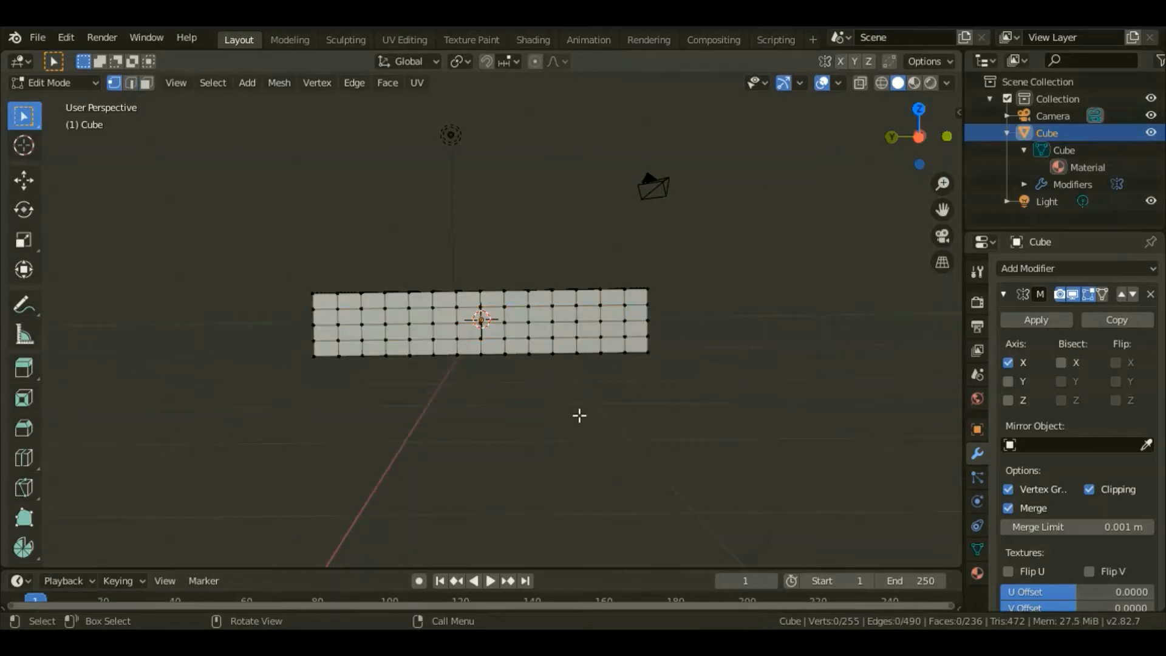
scroll(579, 415, up, 5)
scroll(580, 415, down, 3)
scroll(579, 415, up, 1)
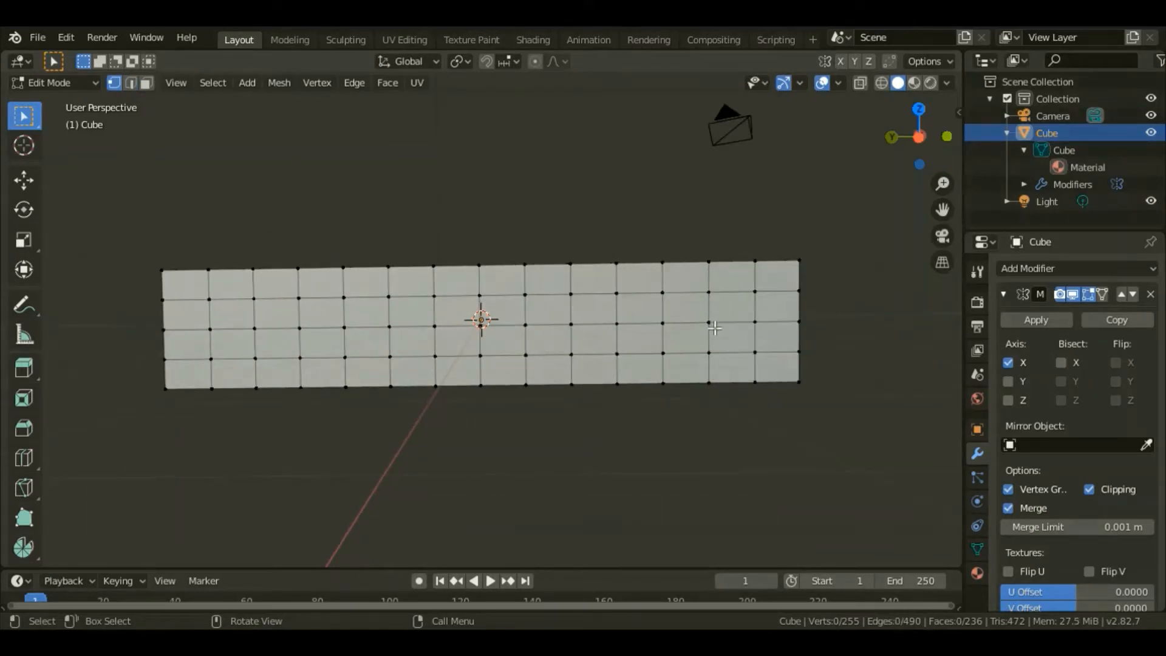
key(g)
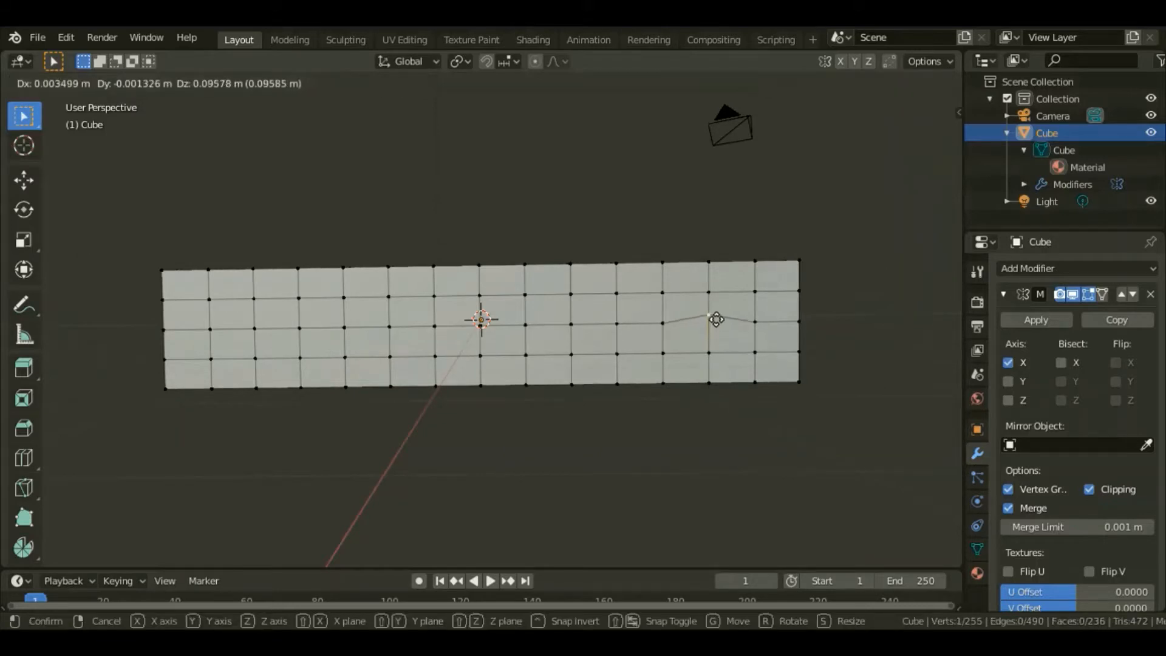
click(716, 316)
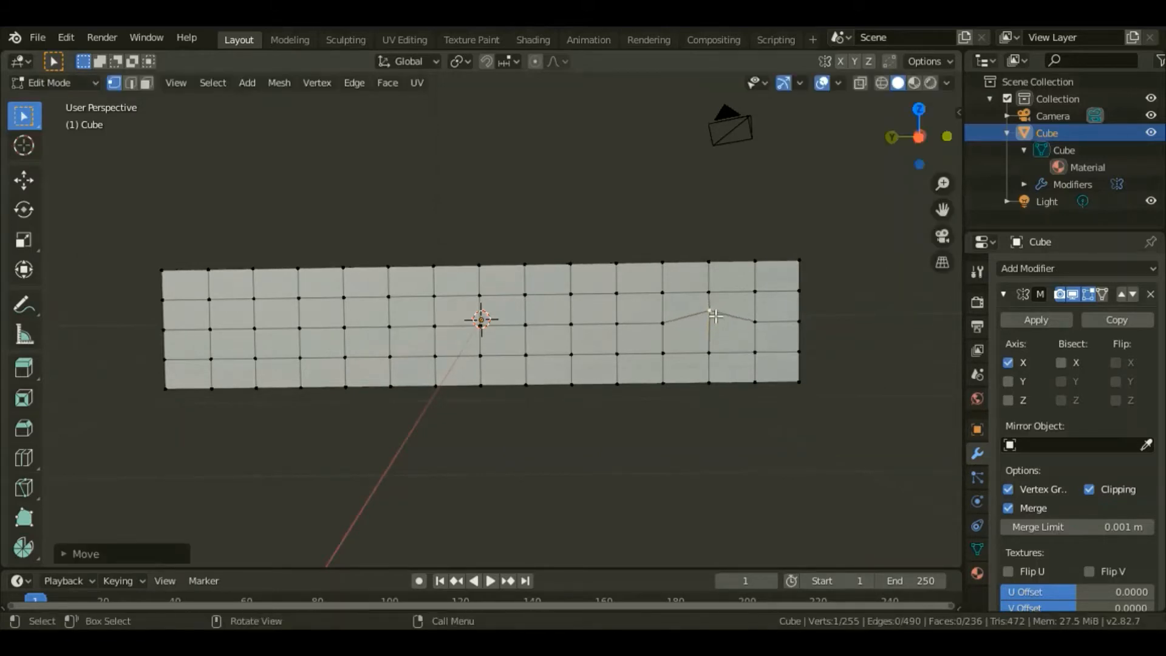
Move the two lower vertices on the arch's outer edge about 0.14 m outward towards the -Y end
click(757, 355)
key(g)
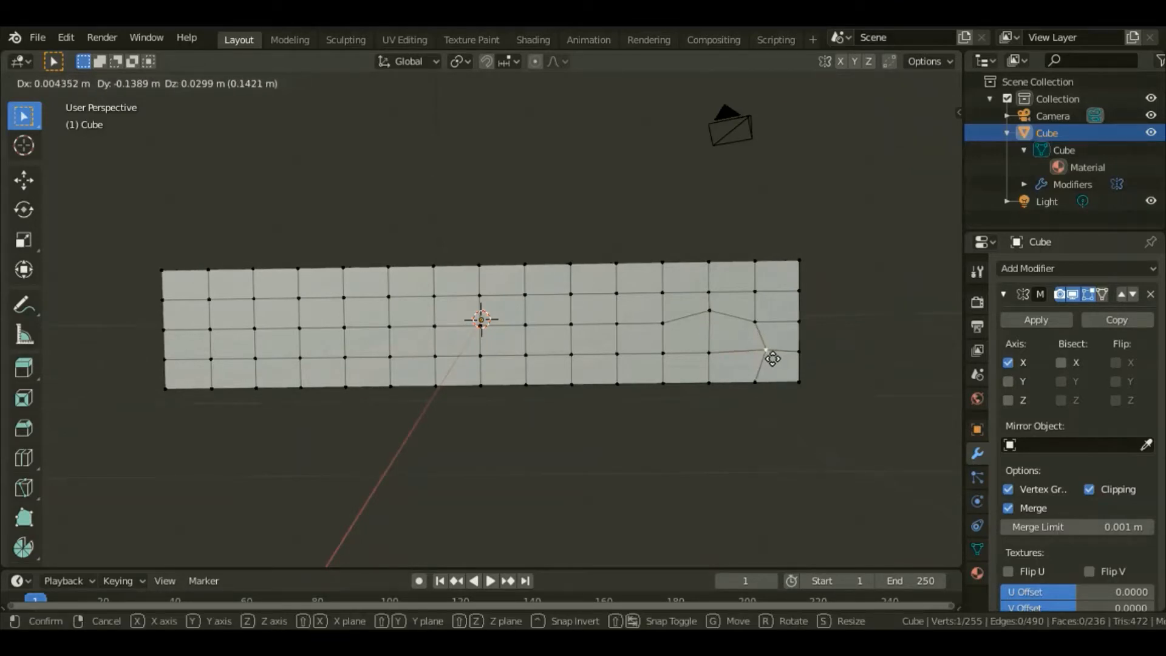
click(771, 357)
click(761, 384)
key(g)
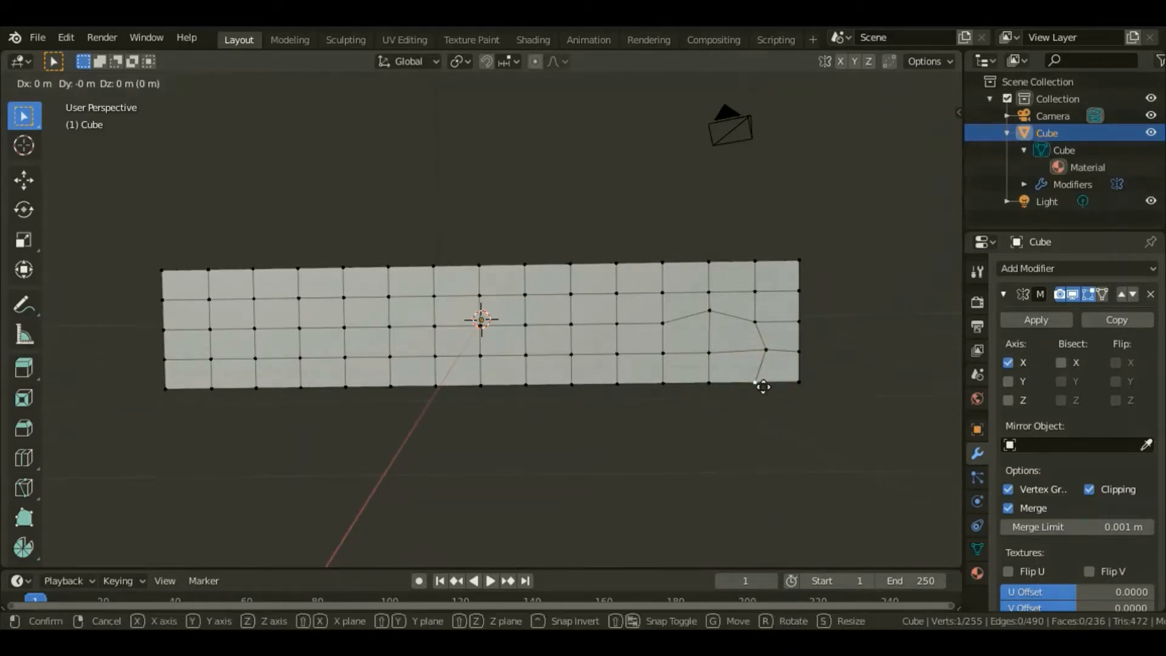
click(774, 385)
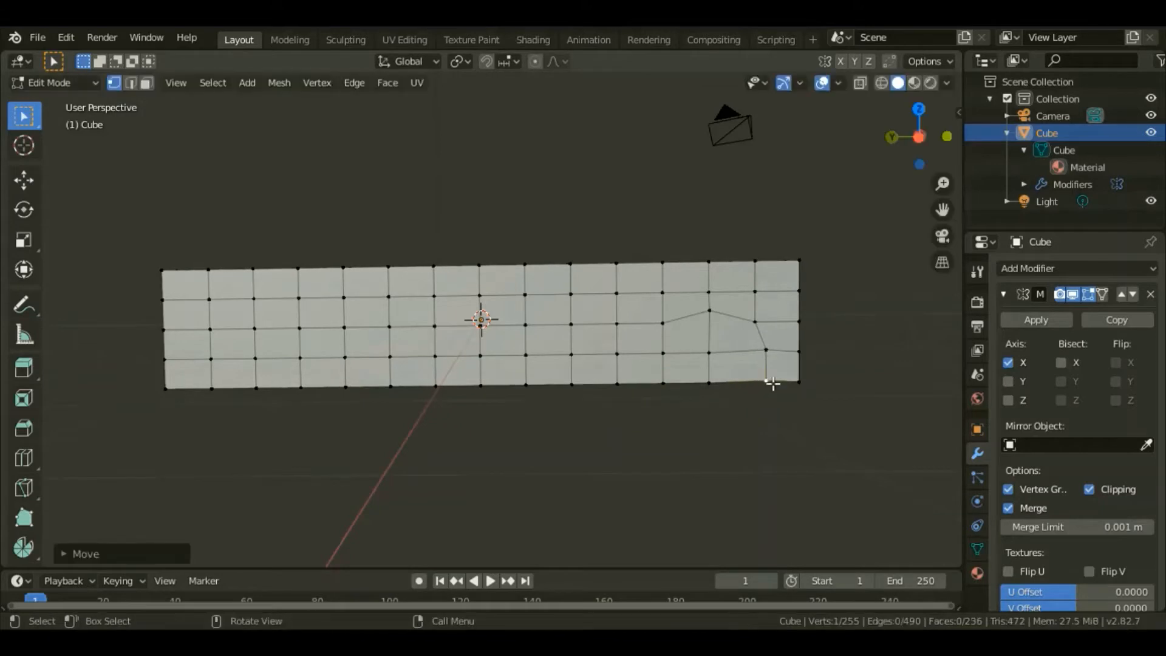
Move the two lower vertices on the arch's inner edge towards +Y, the upper about 0.2 m and the bottom one about 0.15 m
click(666, 358)
key(g)
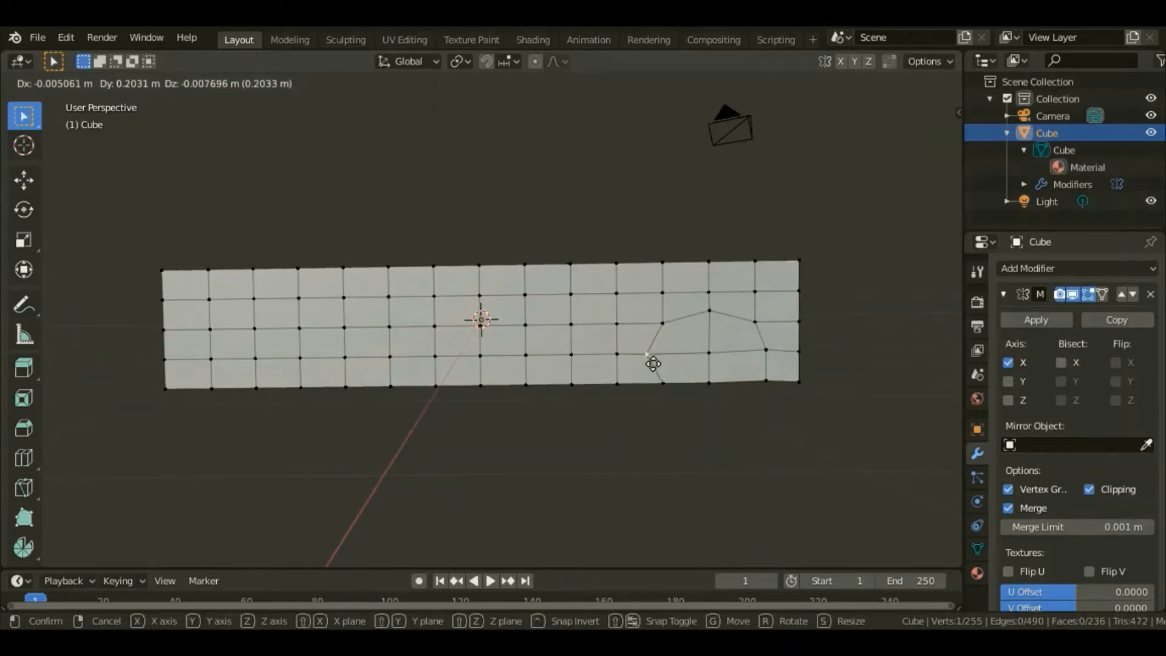
click(657, 369)
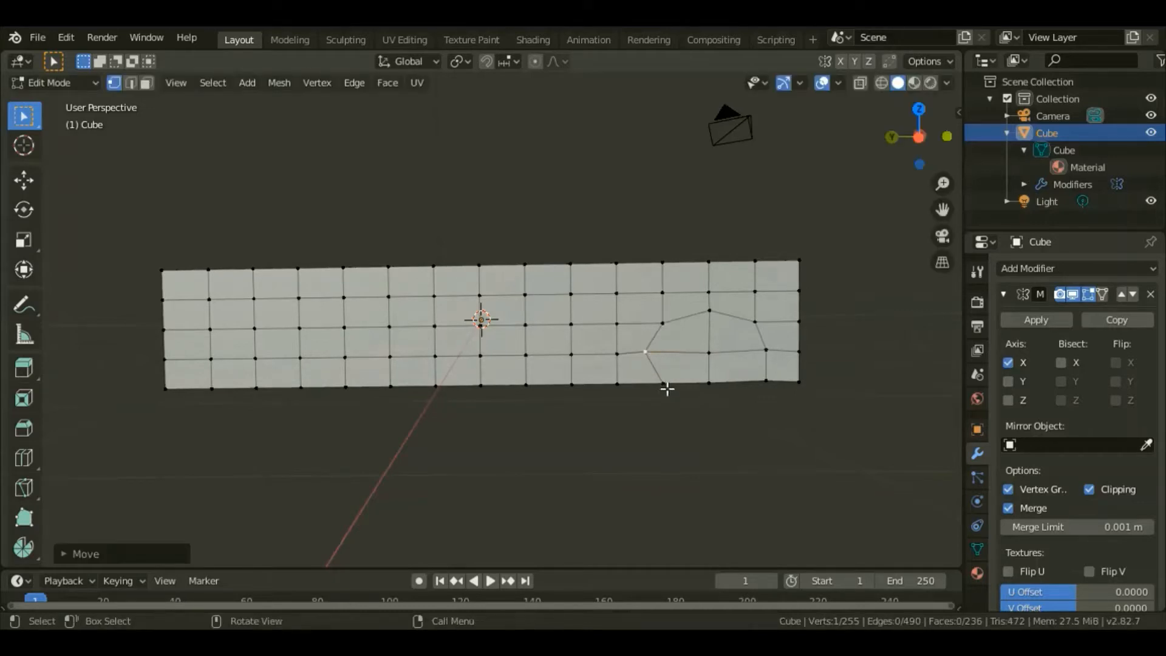
click(665, 386)
key(g)
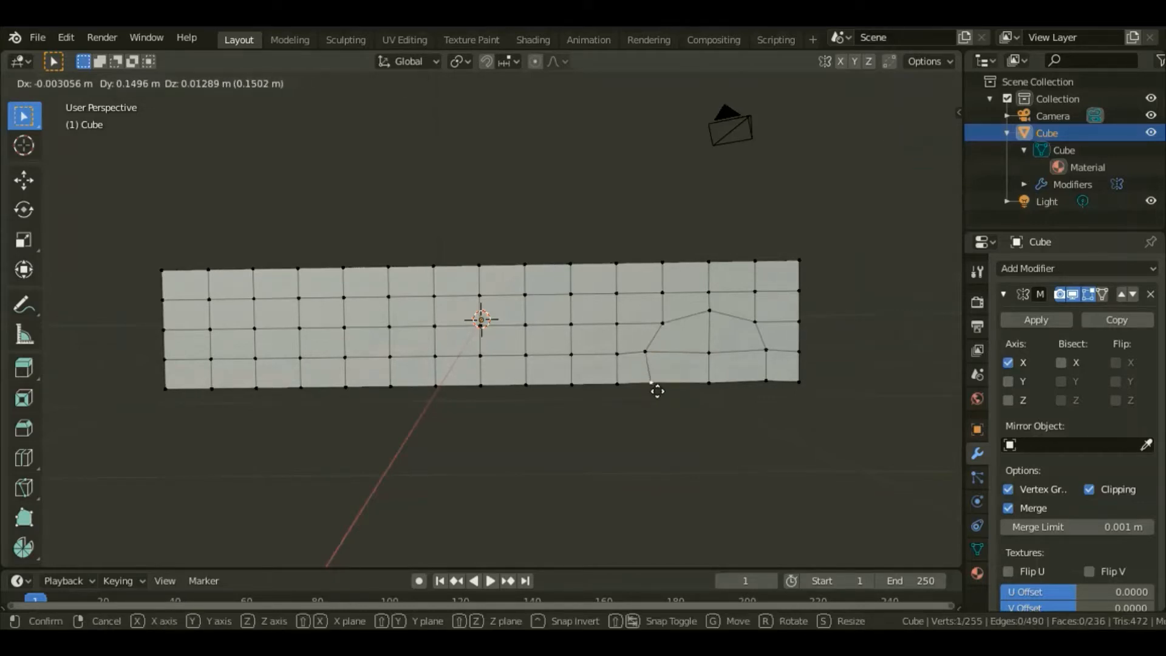
click(656, 389)
Select the side and underside faces of both wheel arches and extrude them inward about 0.55 m along X as wheel wells
middle_drag(668, 322, 649, 254)
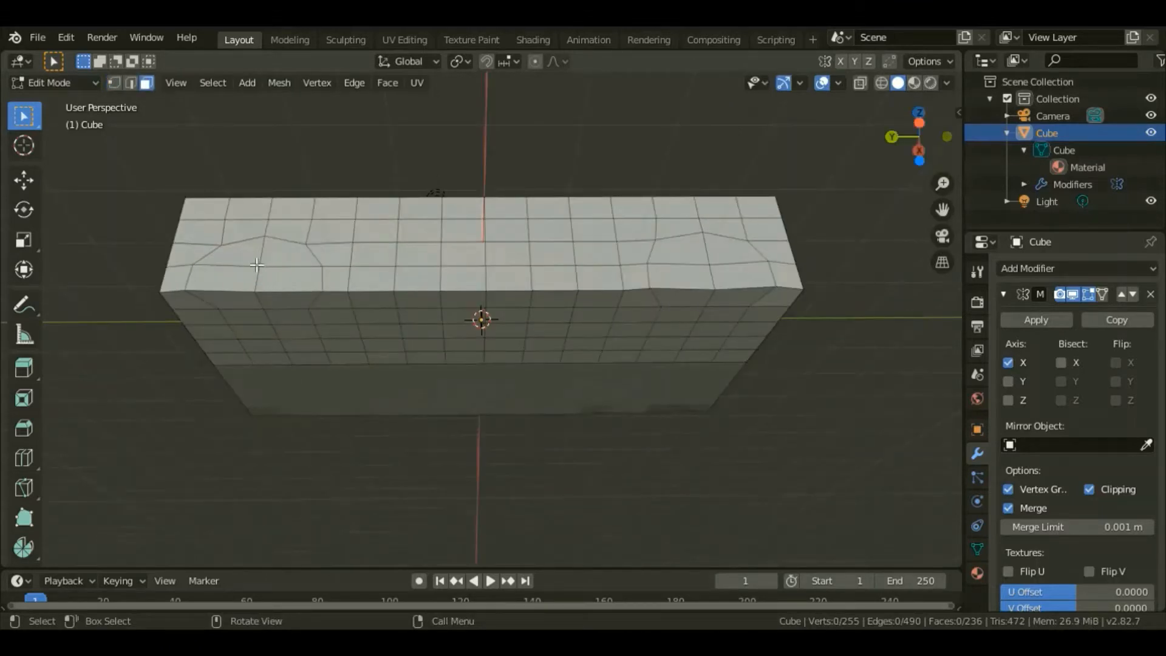
drag(257, 264, 276, 305)
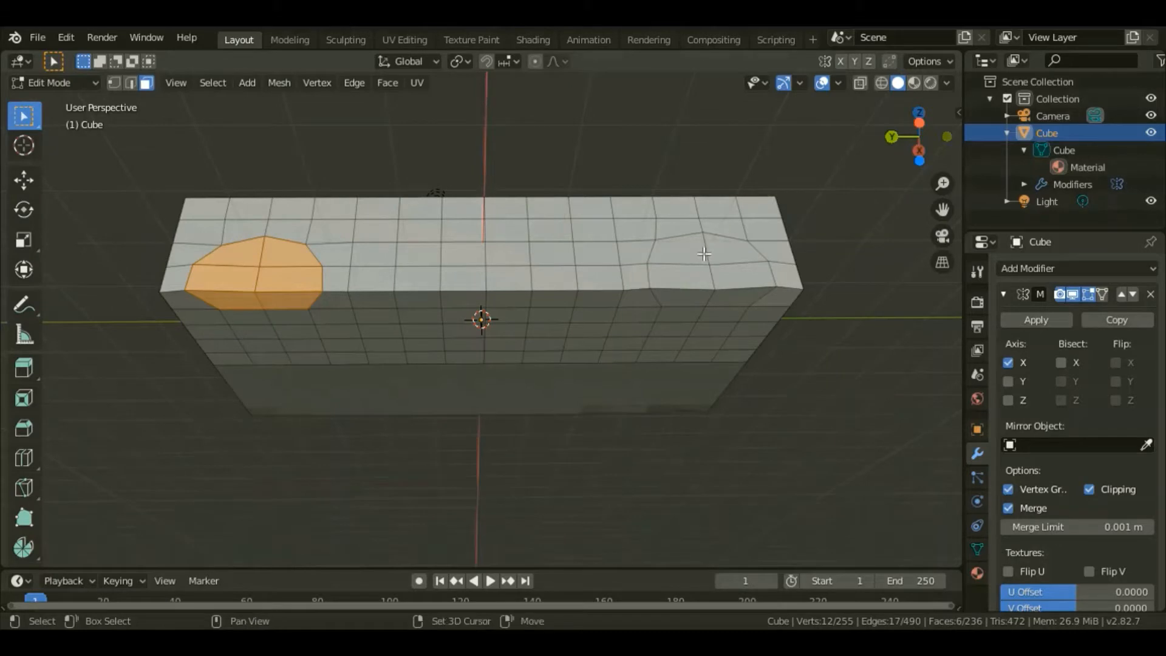
shift+drag(708, 254, 733, 299)
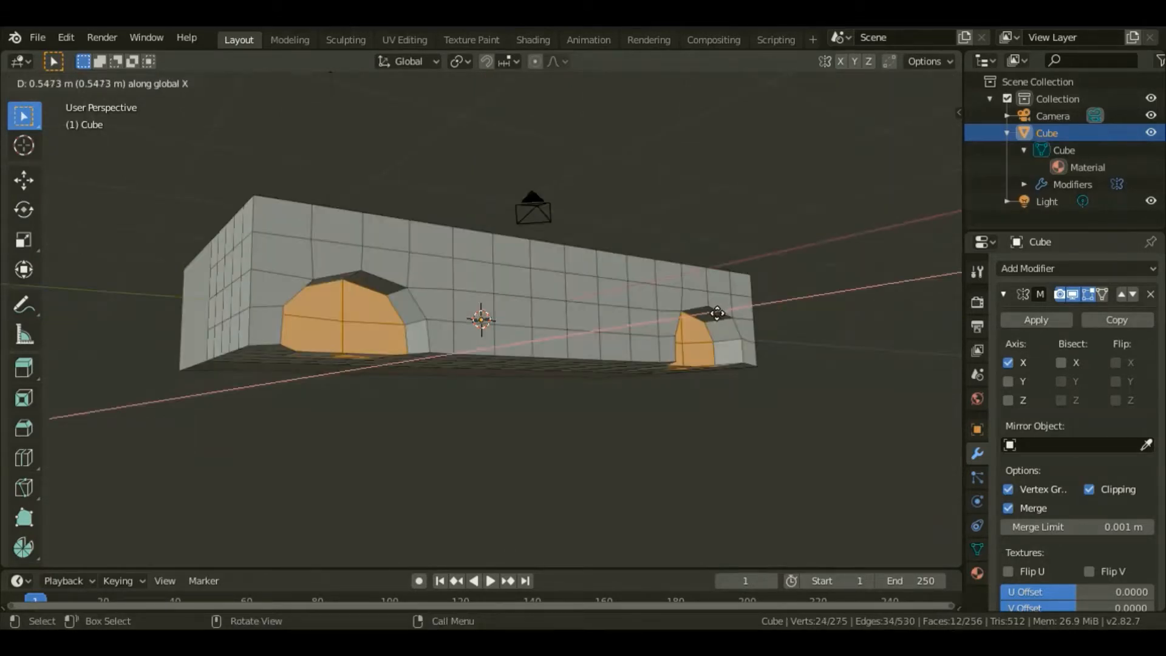
click(717, 313)
Extrude the top vertex row four columns in from the +Y end about 1.3 m towards -Y and 1.24 m up as a windshield
drag(578, 247, 612, 284)
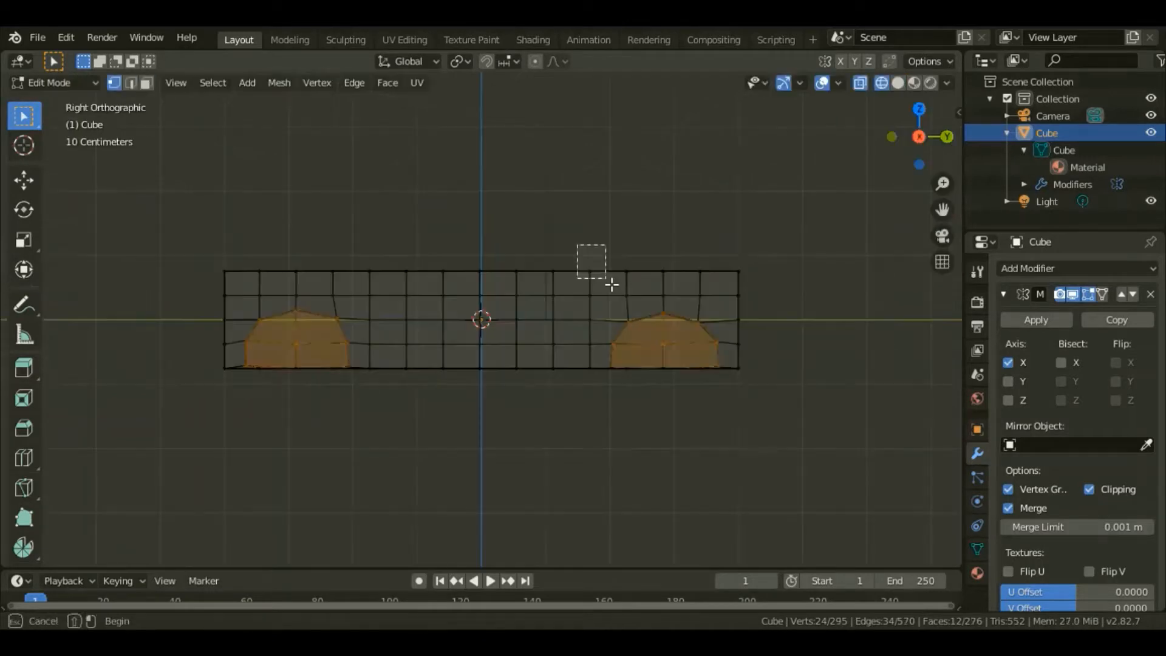
key(e)
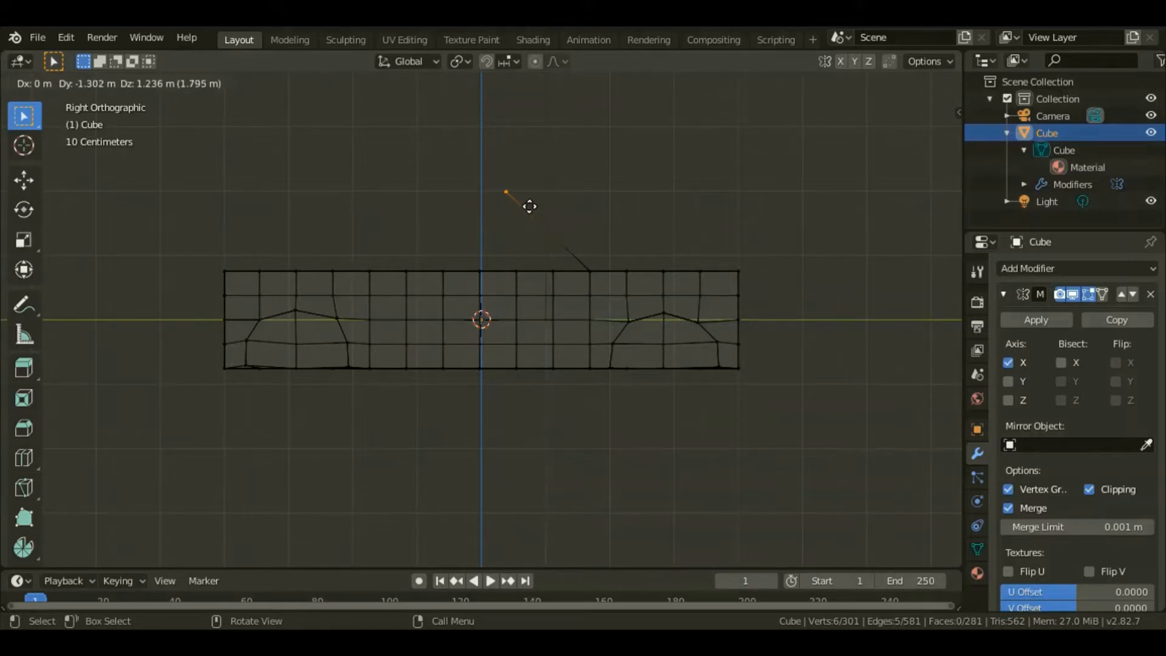
click(529, 204)
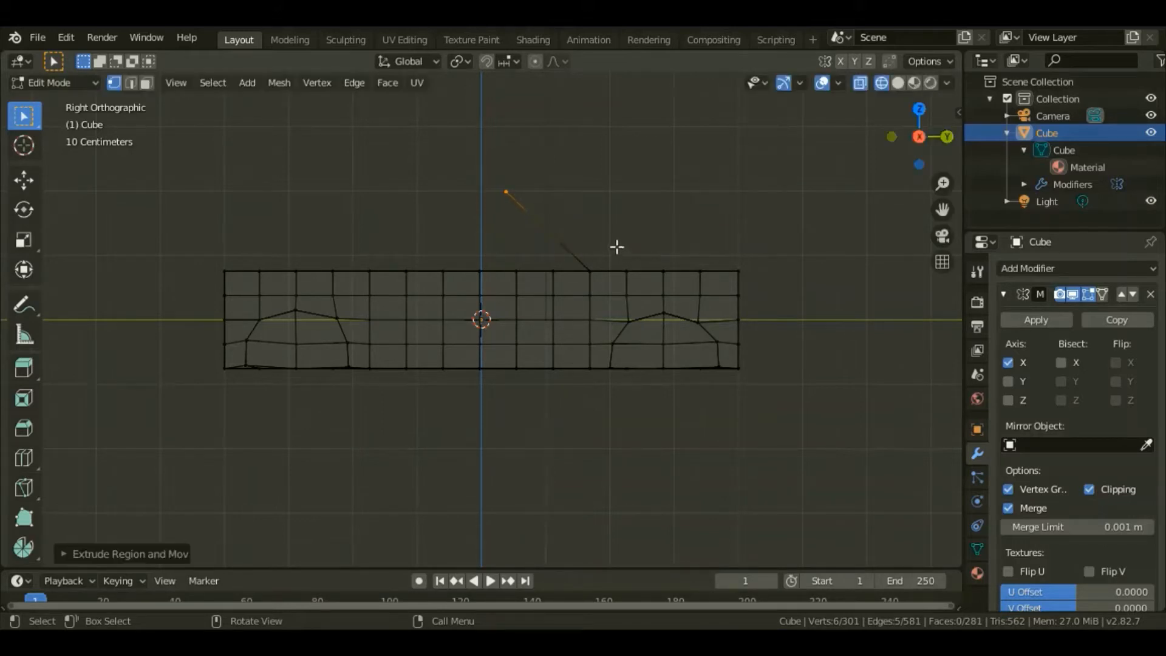
Slope the hood by lowering the top vertices of its four outer columns slightly, and its outermost three about 0.04 m further
drag(609, 240, 769, 283)
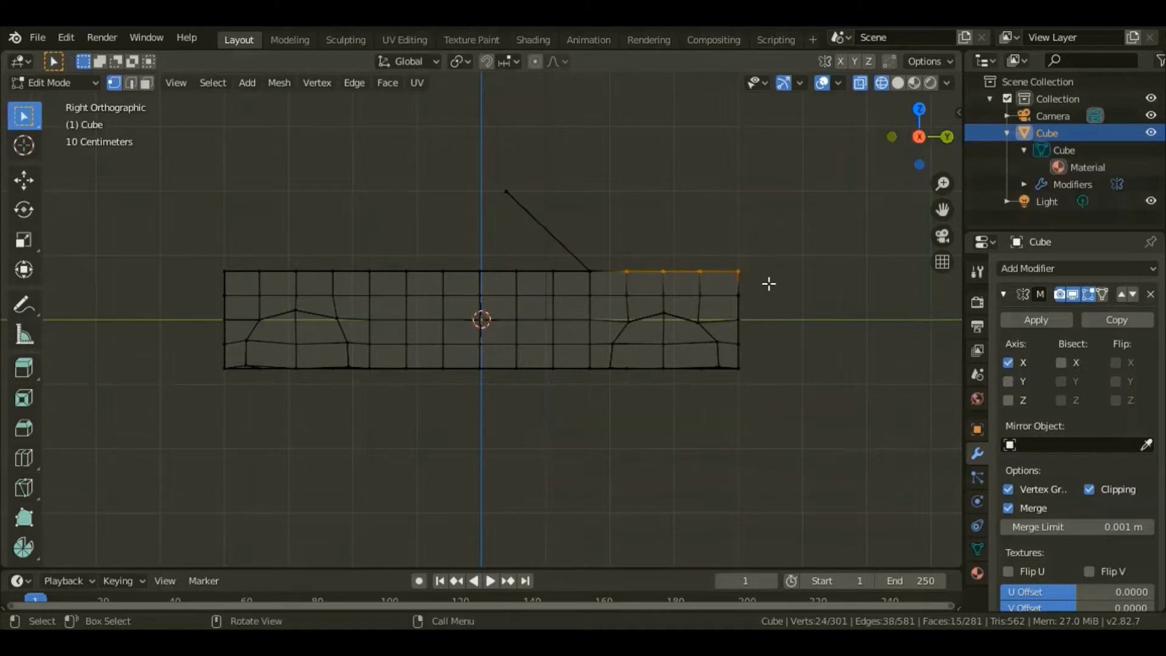
key(g)
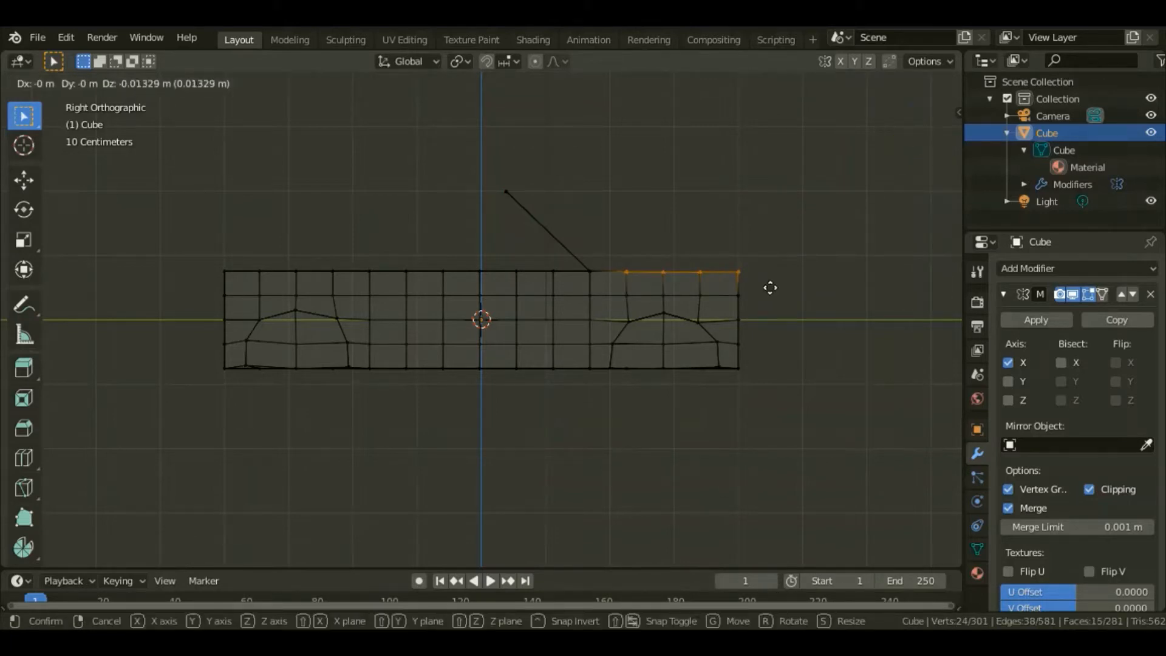
click(770, 290)
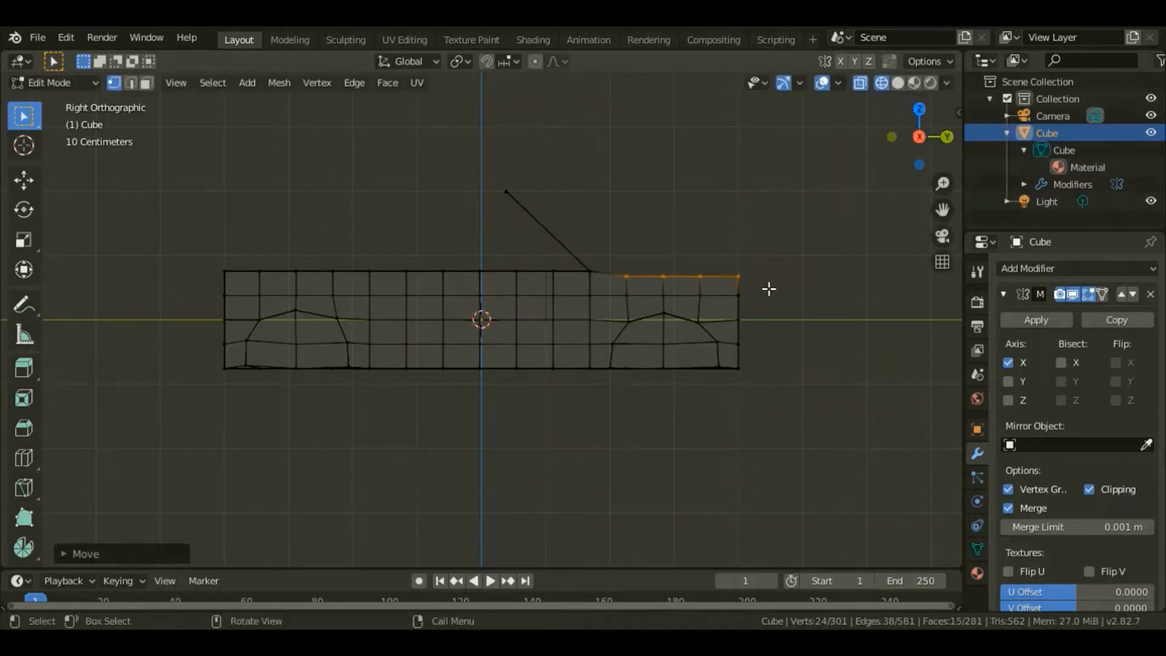
drag(662, 269, 760, 289)
key(g)
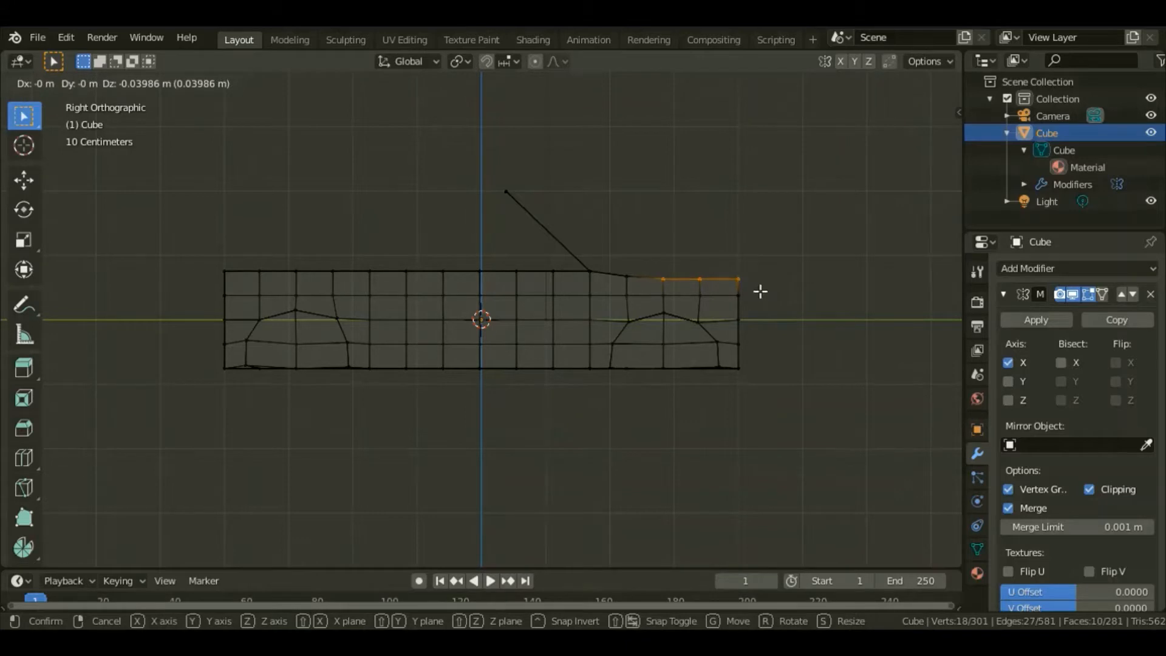
click(760, 292)
Move all vertices of the +Y end face about 0.09 m outward to lengthen the nose
drag(723, 268, 788, 386)
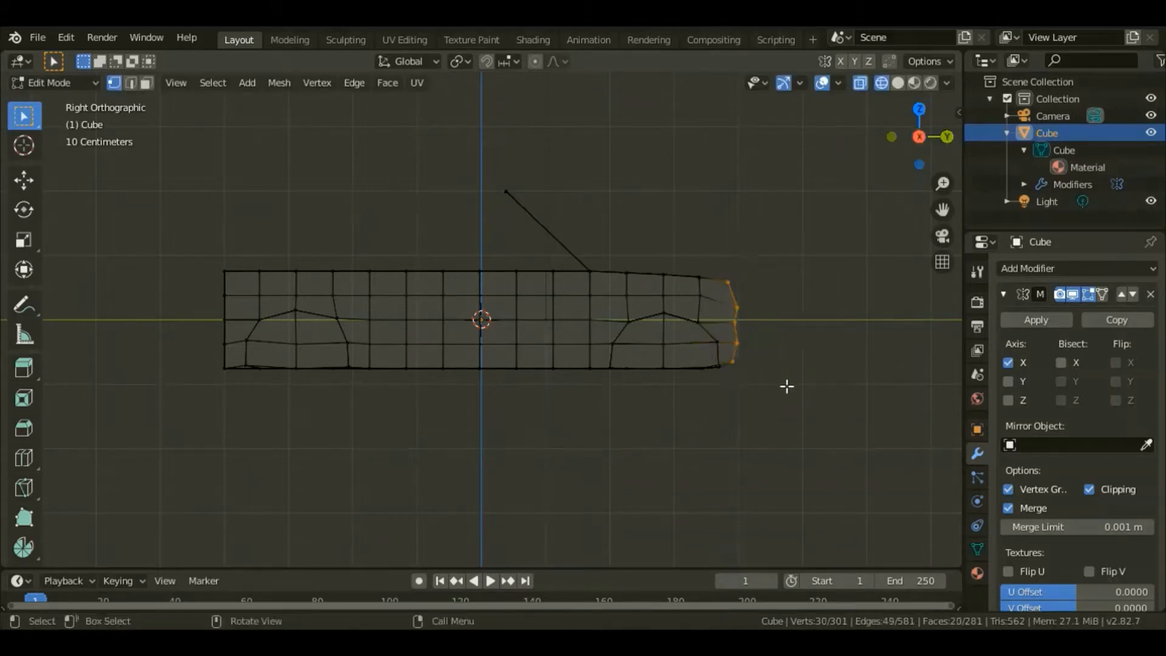
key(g)
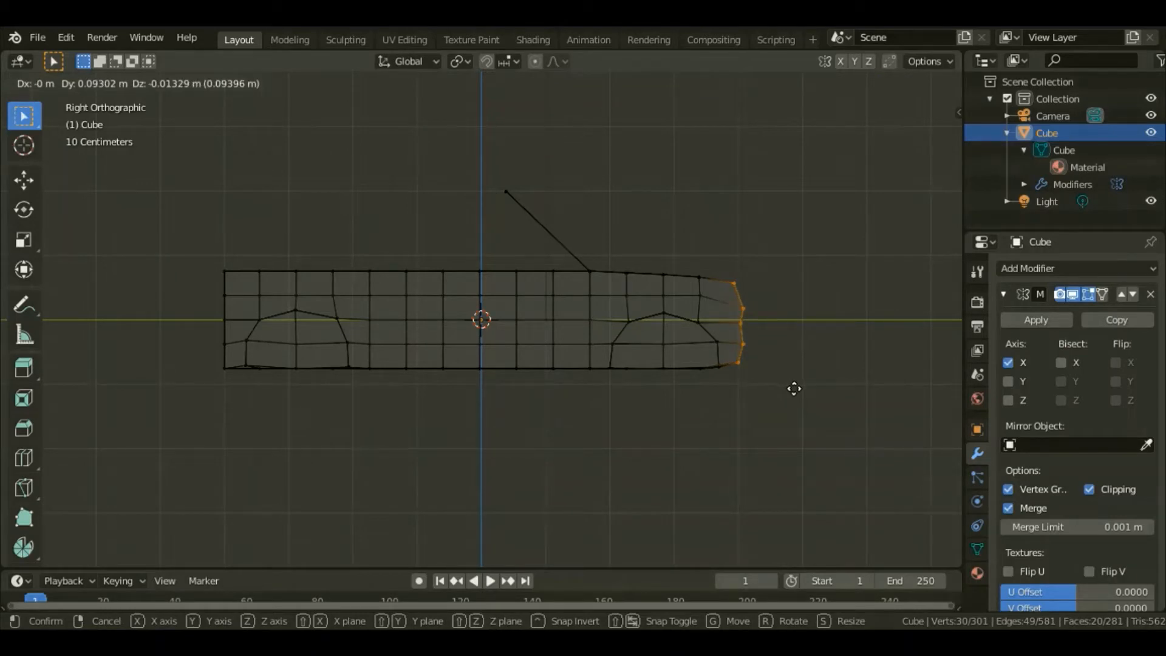
click(794, 388)
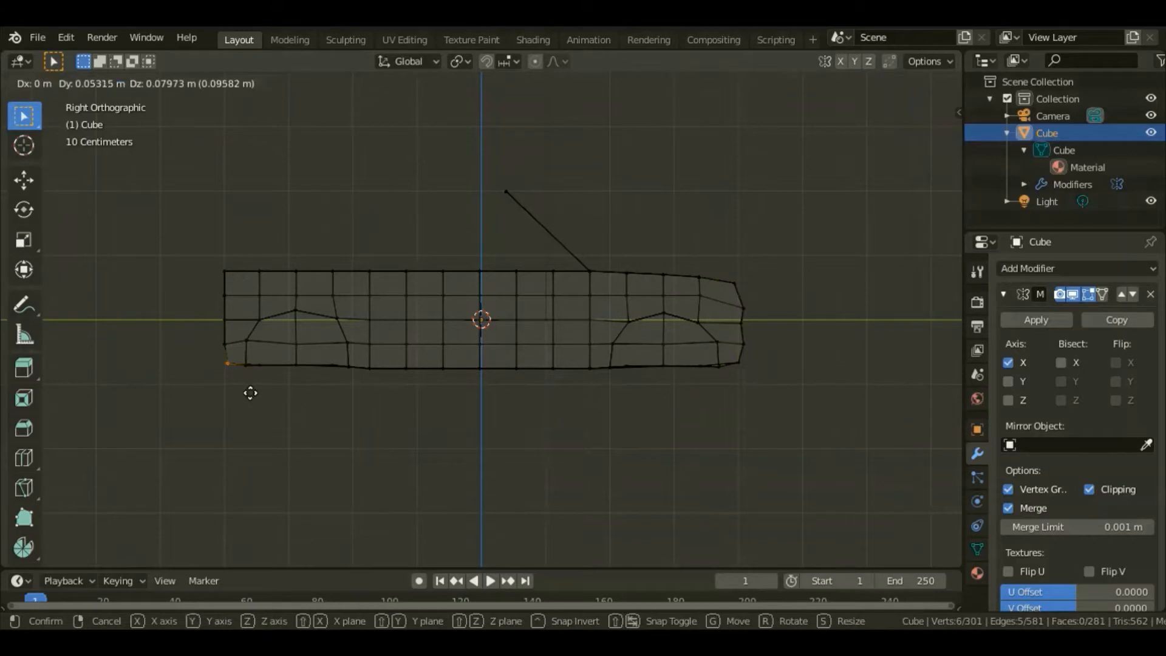
Shape the -Y end by lifting its bottom corner inward, pushing the two mid-height vertices outward about 0.05 m and raising the top vertices
click(248, 392)
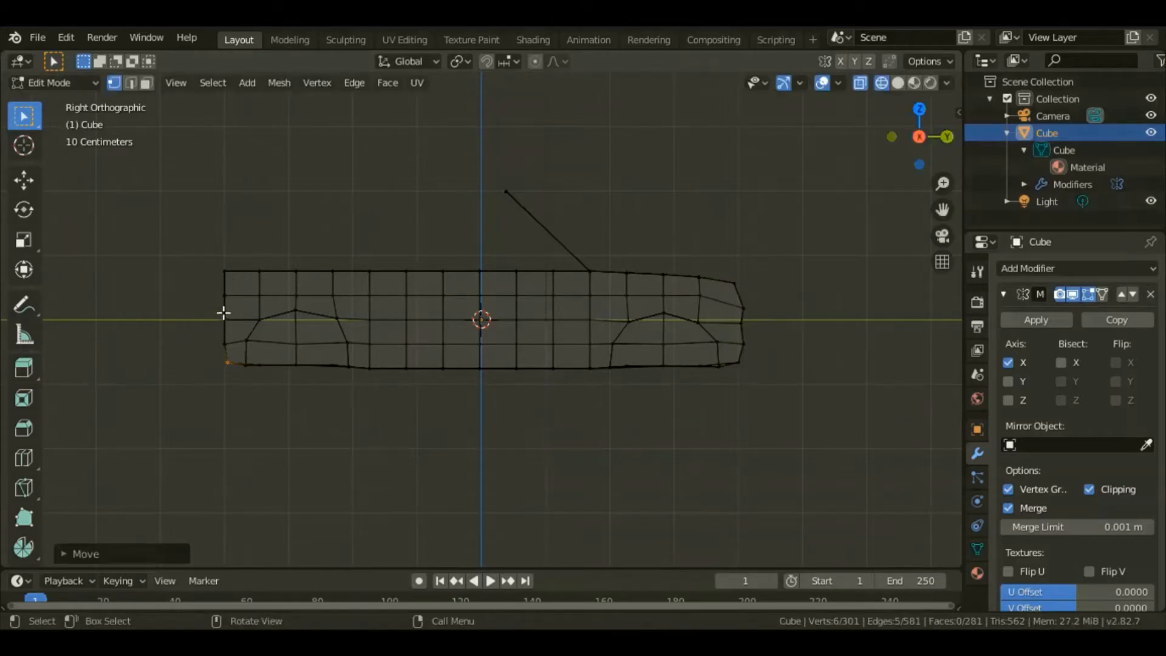
drag(215, 286, 244, 335)
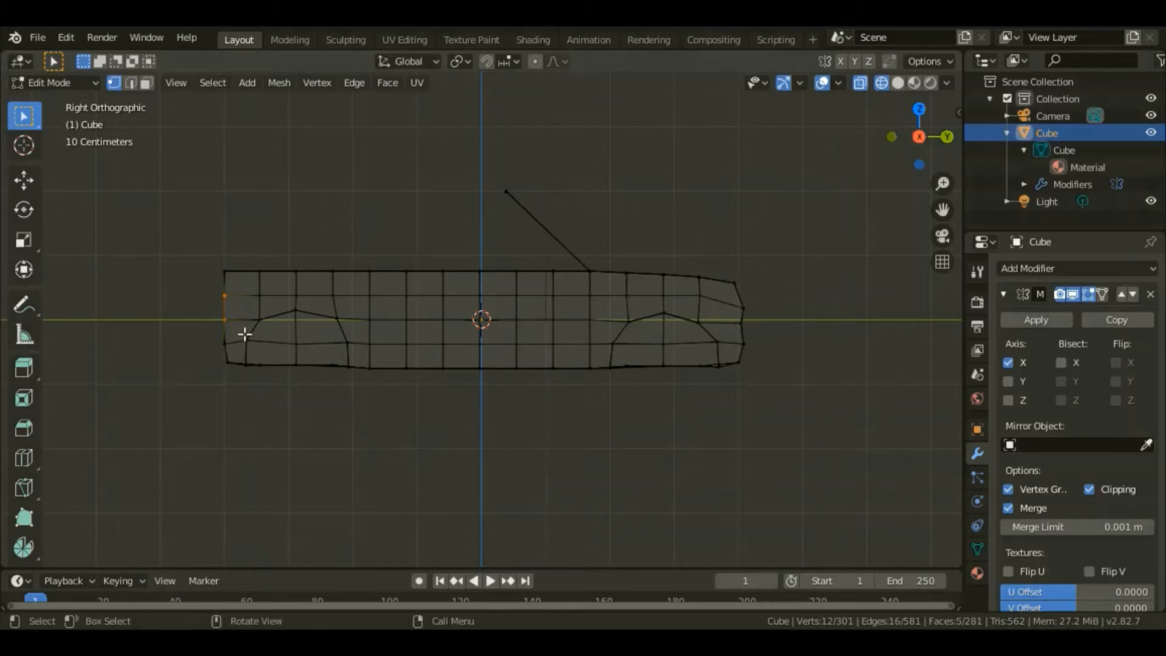
key(g)
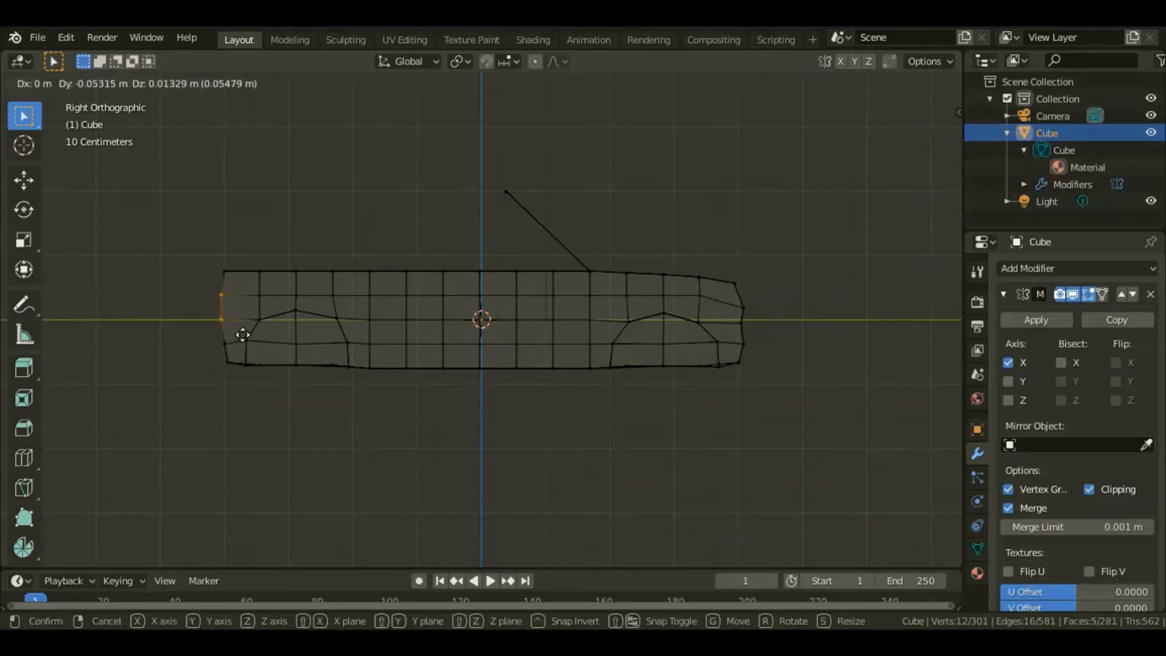
click(286, 276)
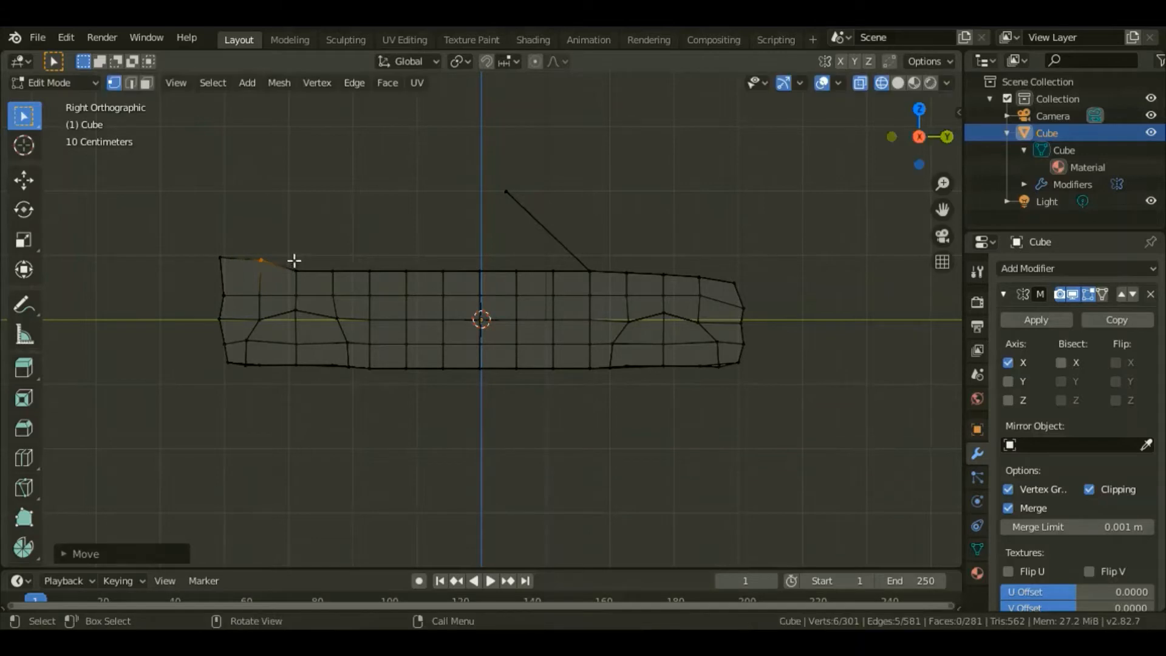
Slightly raise the top vertices of the next two columns, and extrude the six-column middle section of the top downward as a cabin cavity
drag(289, 255, 571, 285)
key(g)
click(351, 283)
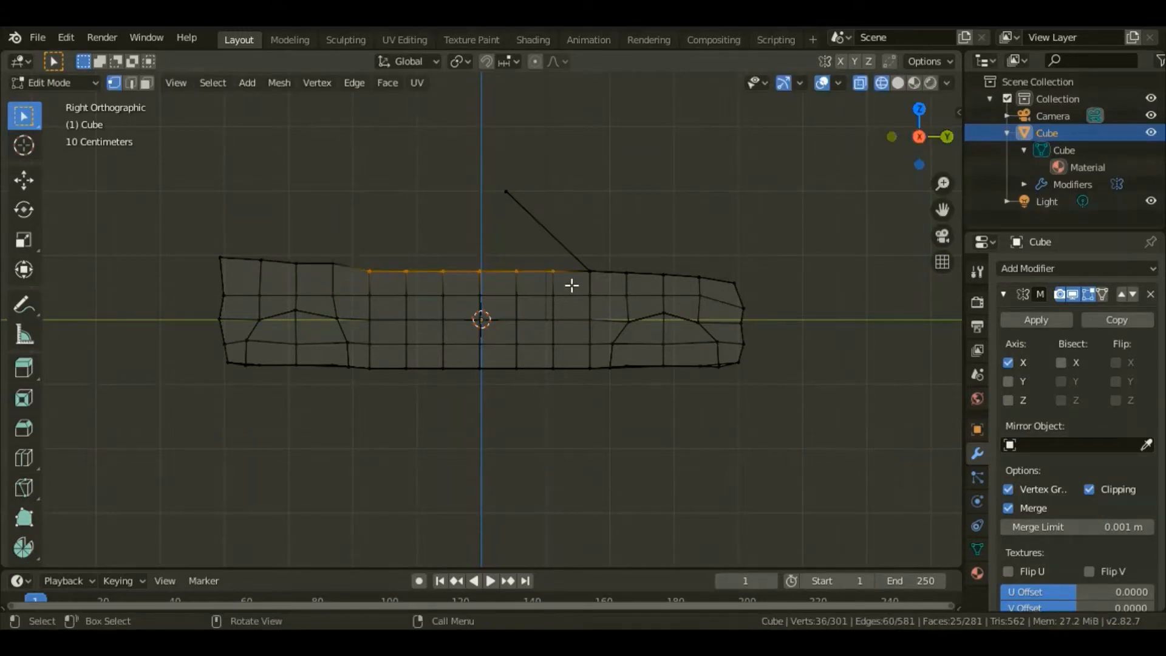
key(e)
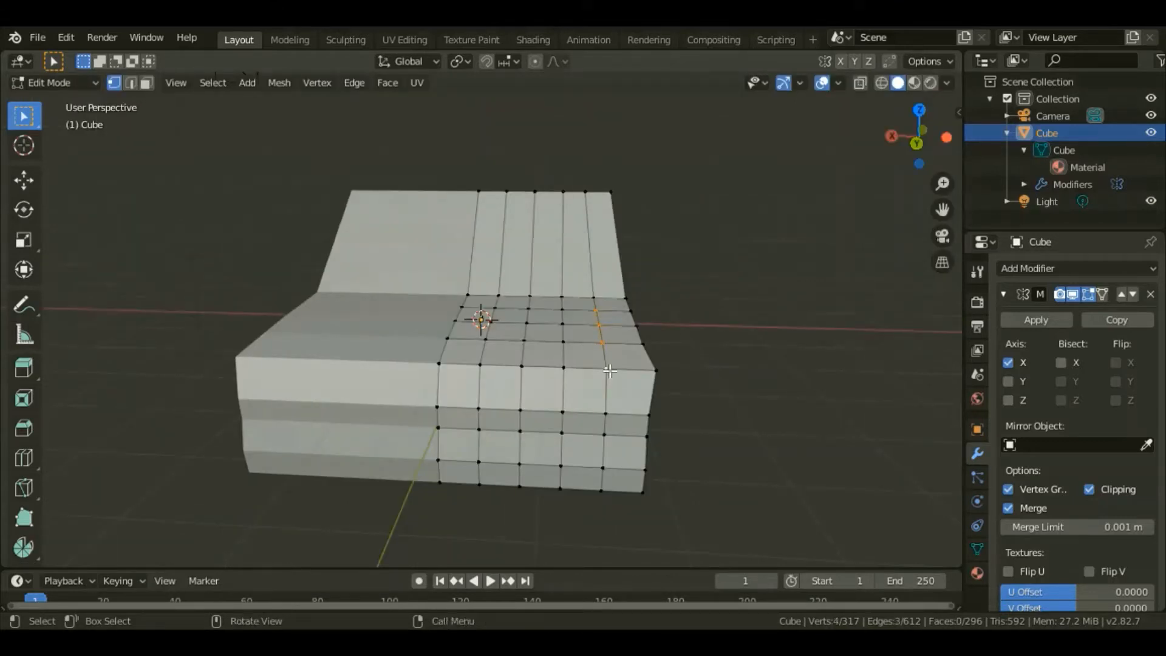
Raise the hood's lengthwise vertex row next to the side edge slightly along Z
key(g)
key(z)
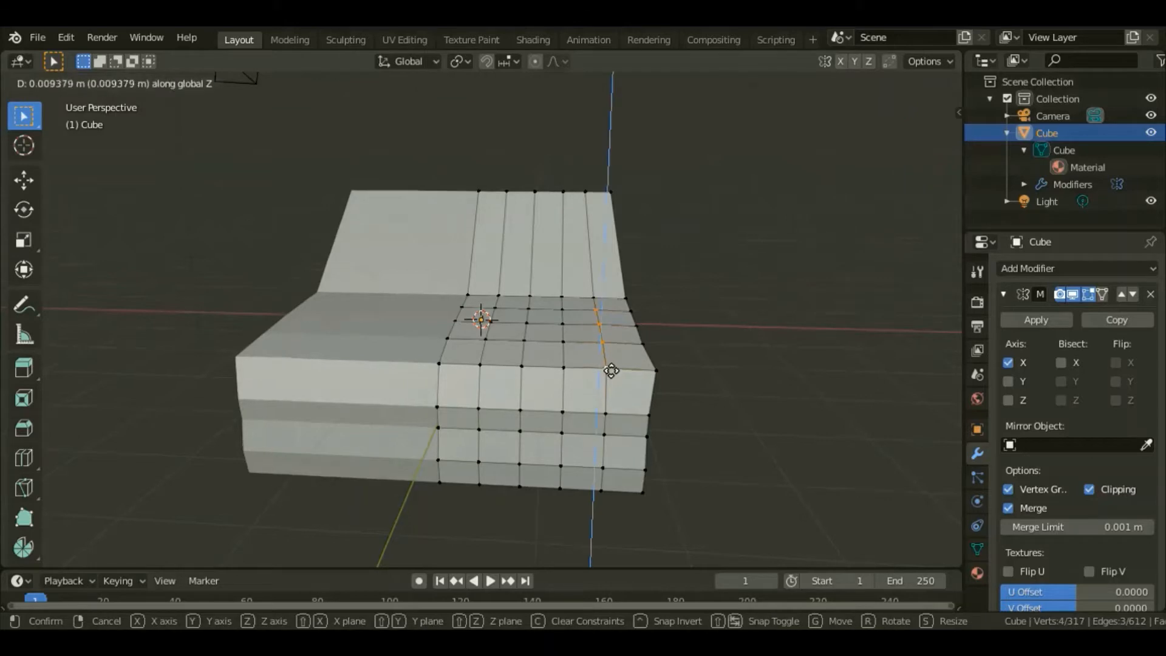
click(611, 367)
Adjust the hood's vertex row beside the centre line along Z, and move three outer vertices on the front face about 0.1 m along Y
click(492, 345)
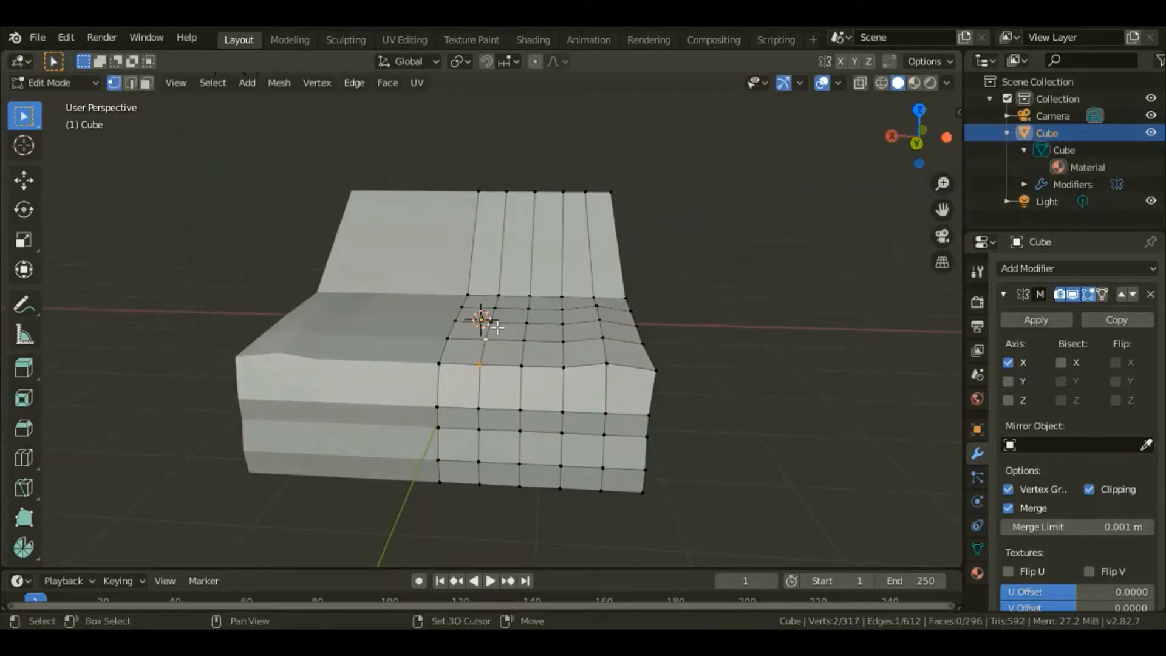
shift+click(501, 319)
key(g)
key(z)
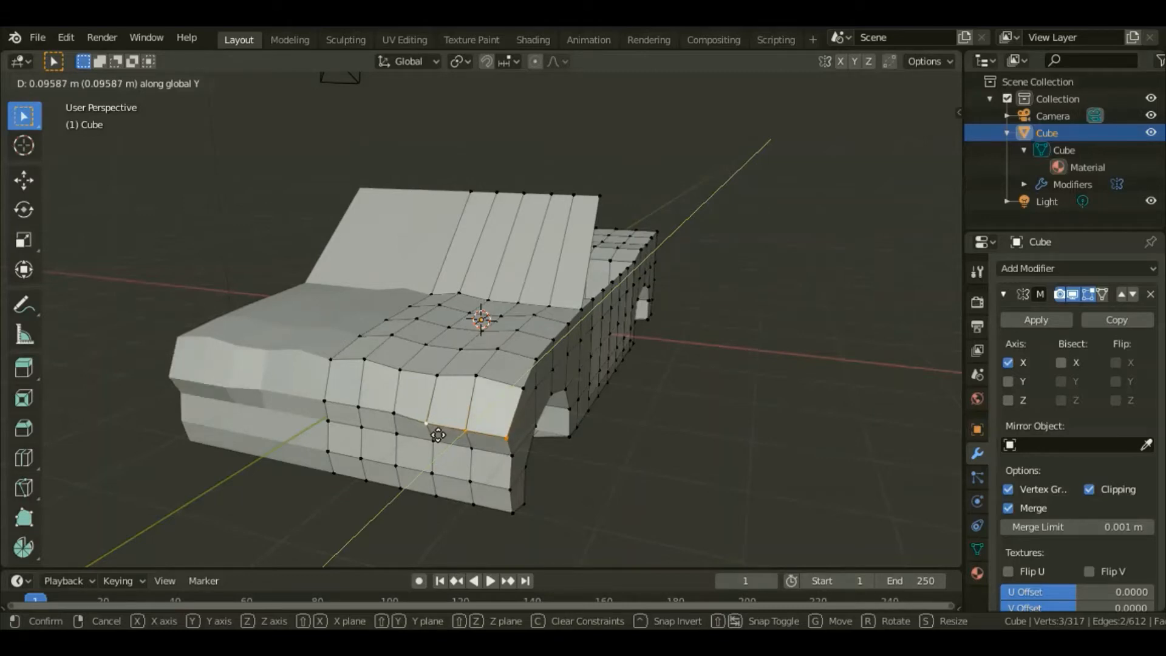
click(438, 435)
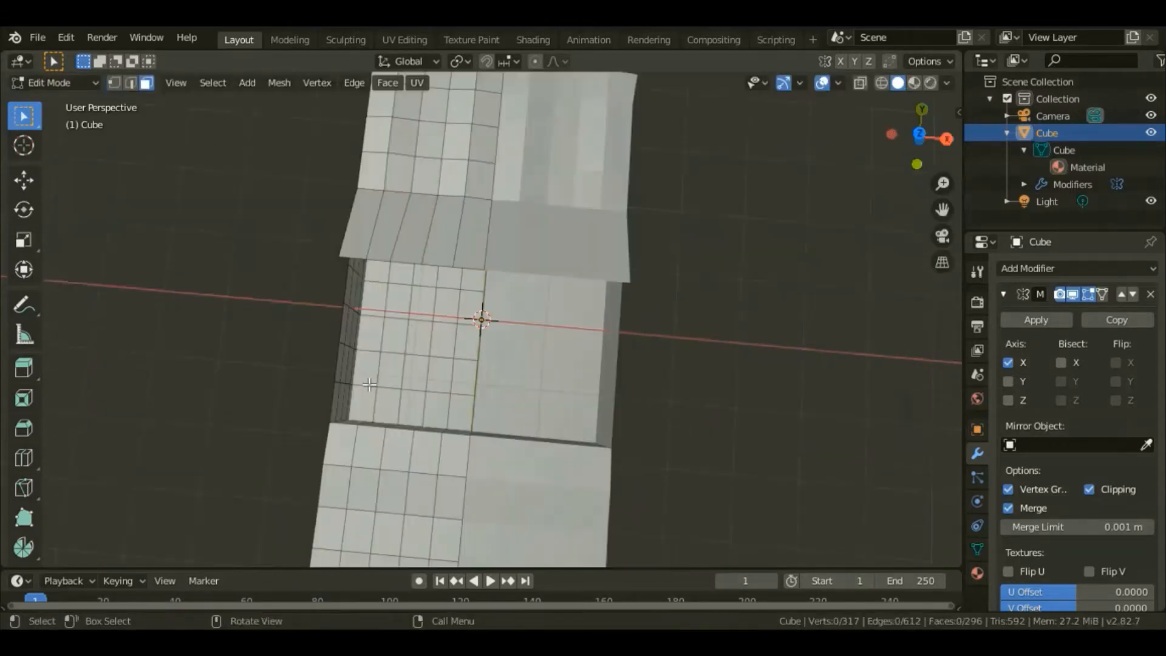
Extrude the ten rear cabin floor faces up about 0.72 m as a rear seat, and the five wall faces behind it forward about 0.3 m
drag(363, 378, 478, 414)
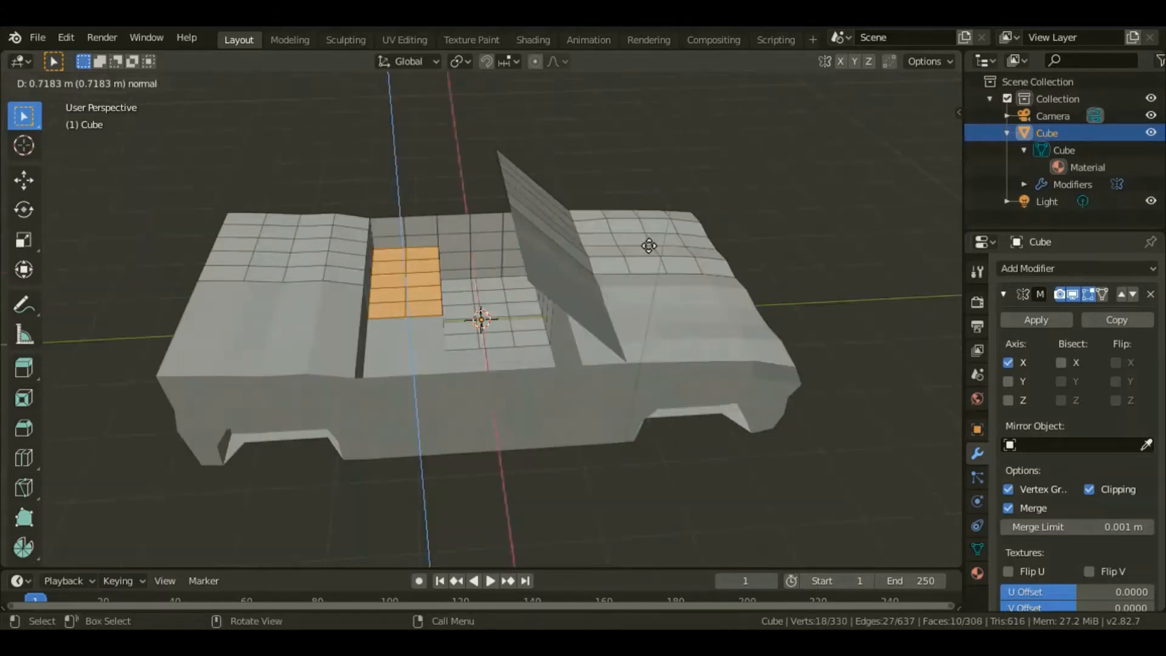
click(650, 244)
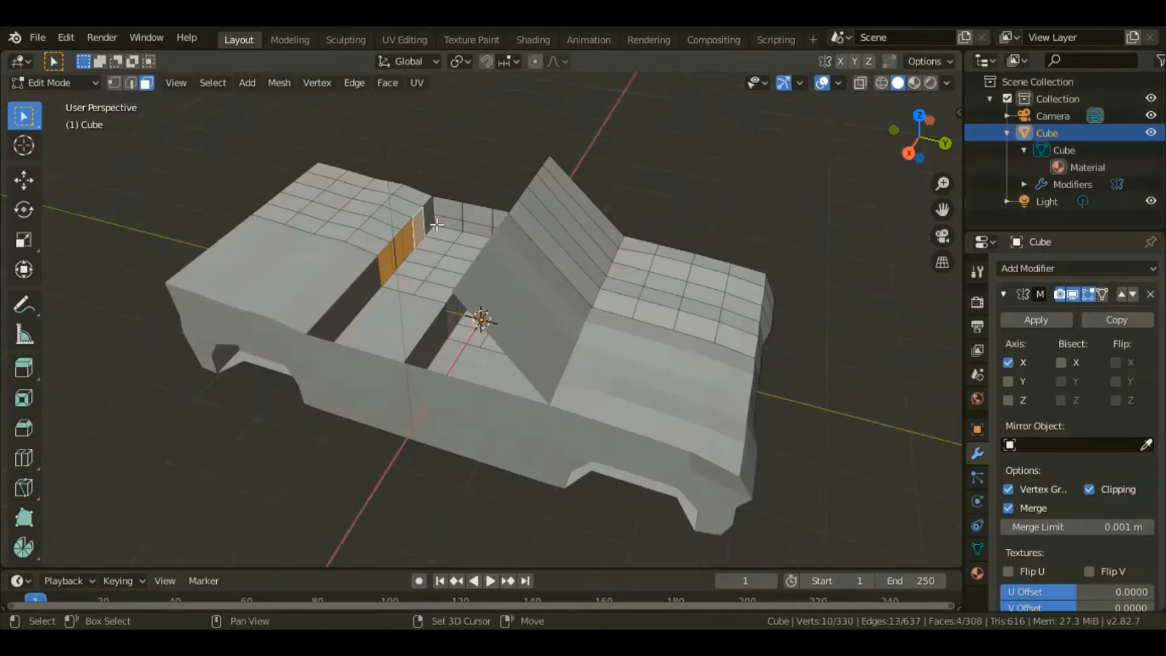
shift+click(430, 218)
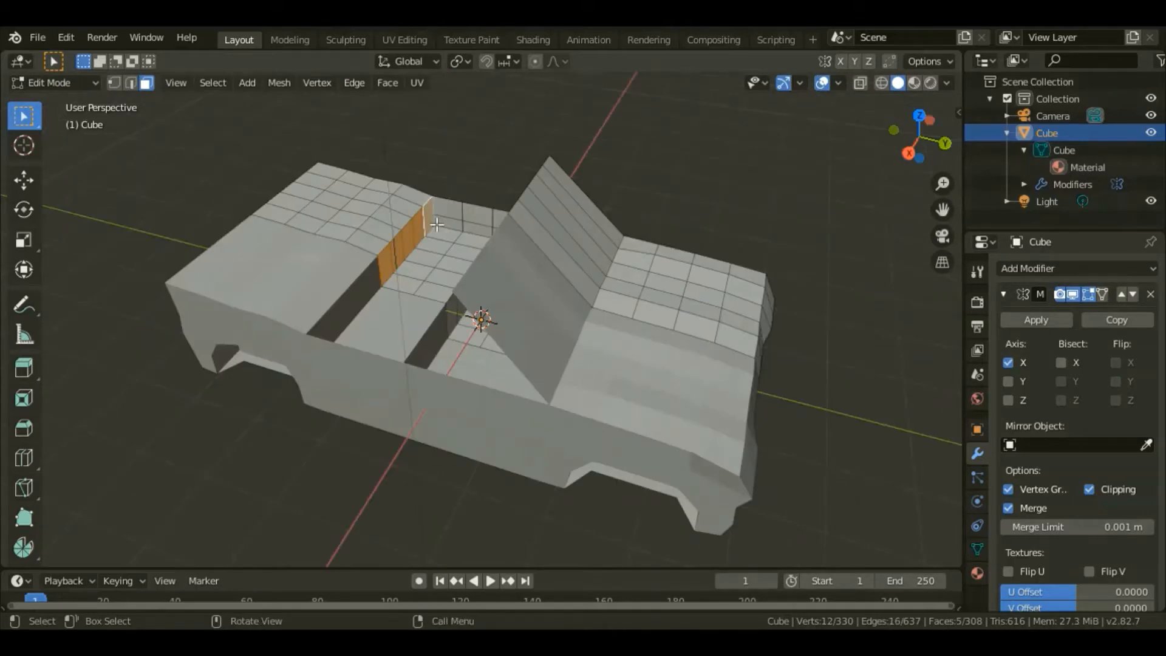
key(e)
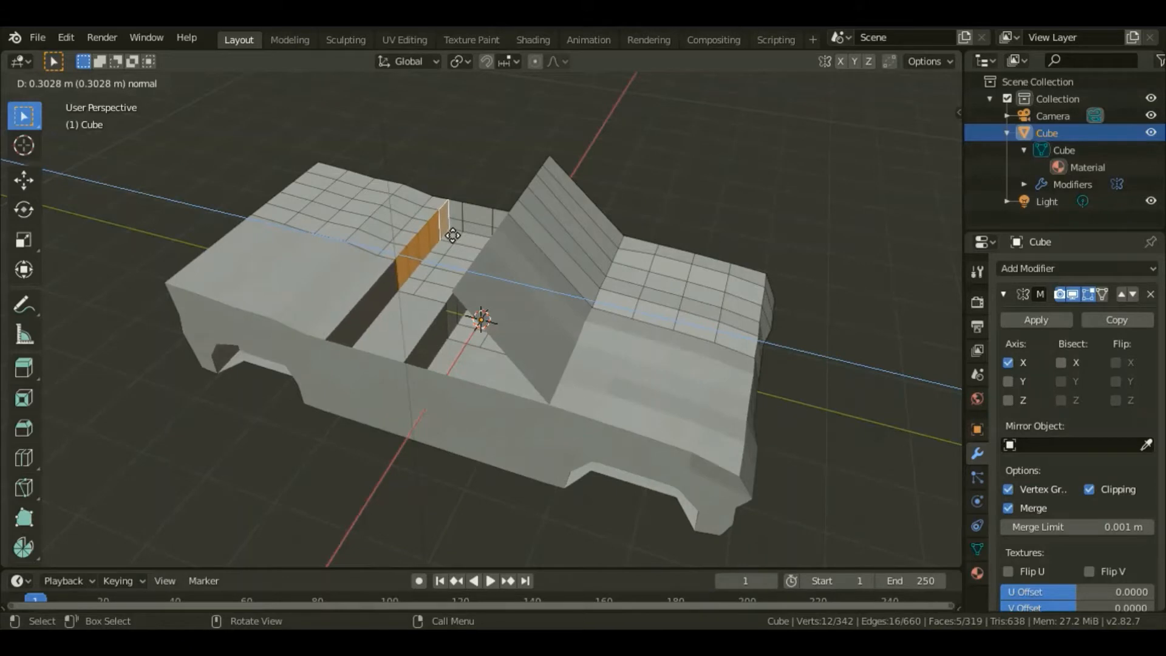
click(453, 235)
Extrude the five top faces of the rear seat's backrest up about 0.44 m and tilt them back about 0.1 m along Y
alt+click(426, 212)
shift+click(436, 205)
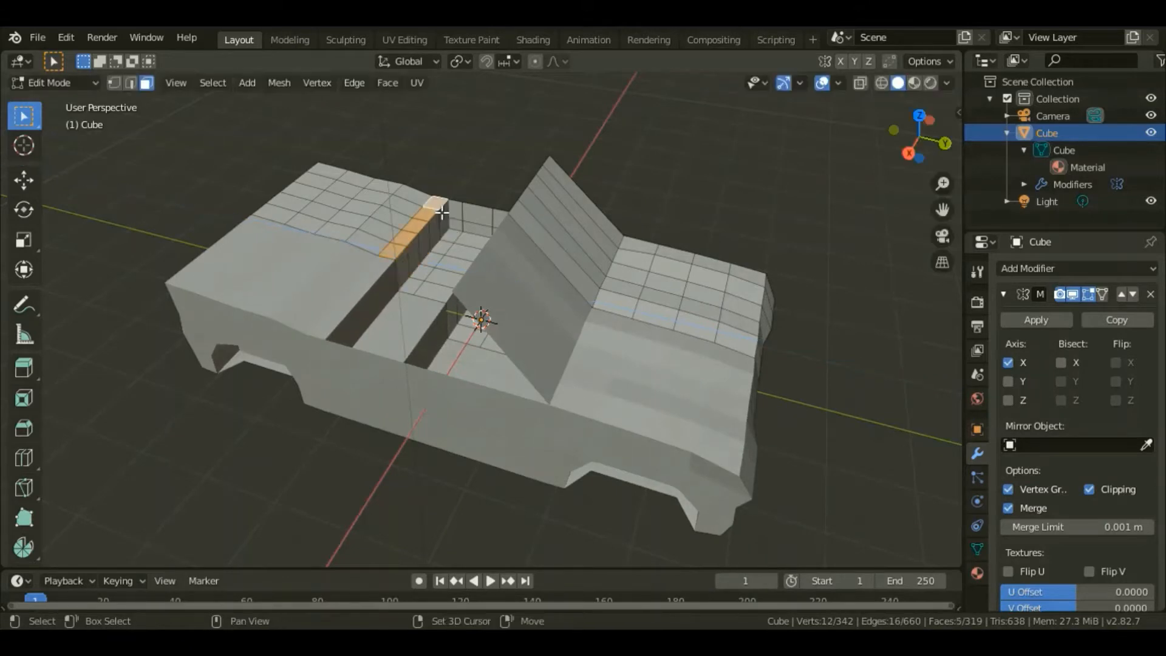
key(e)
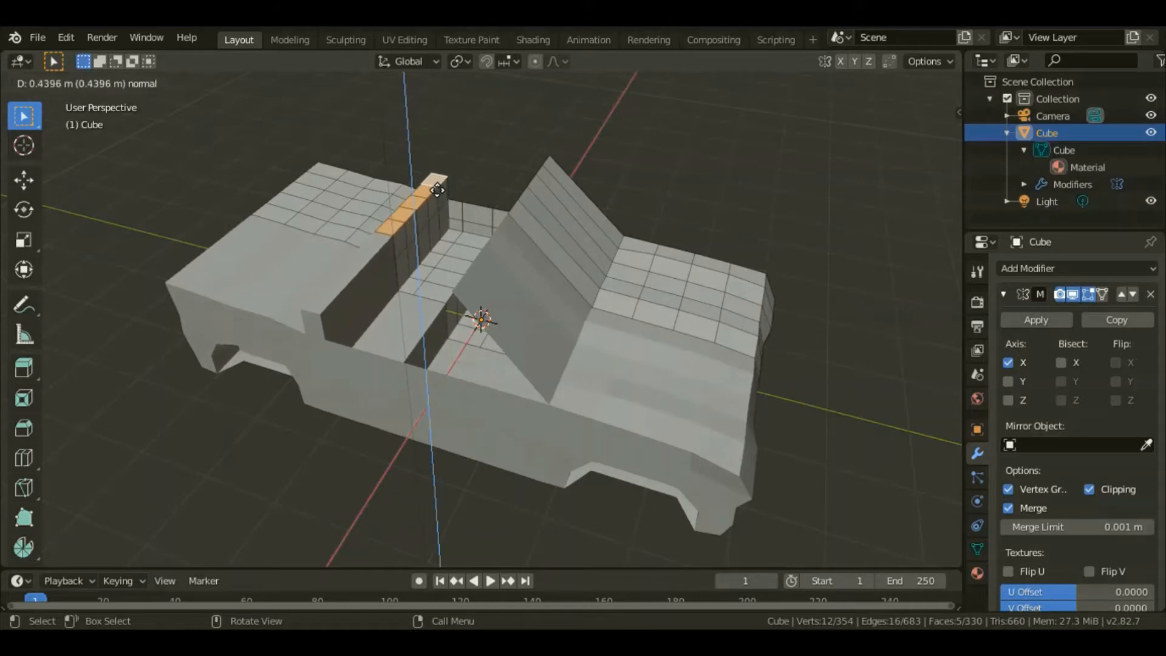
click(436, 189)
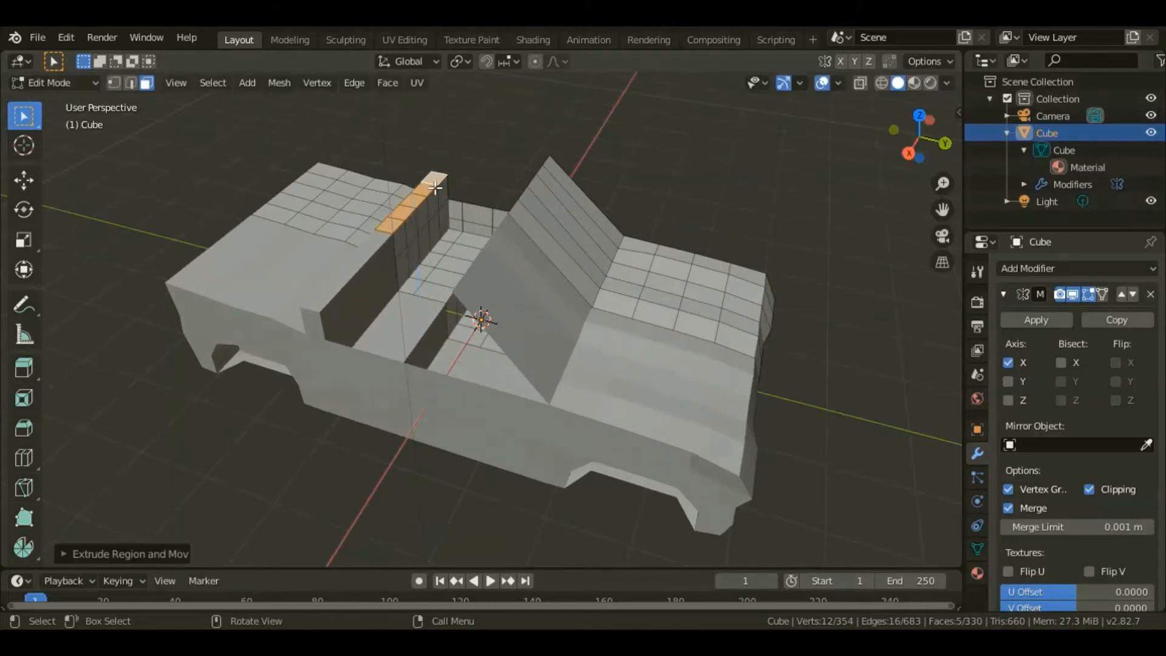
key(g)
key(y)
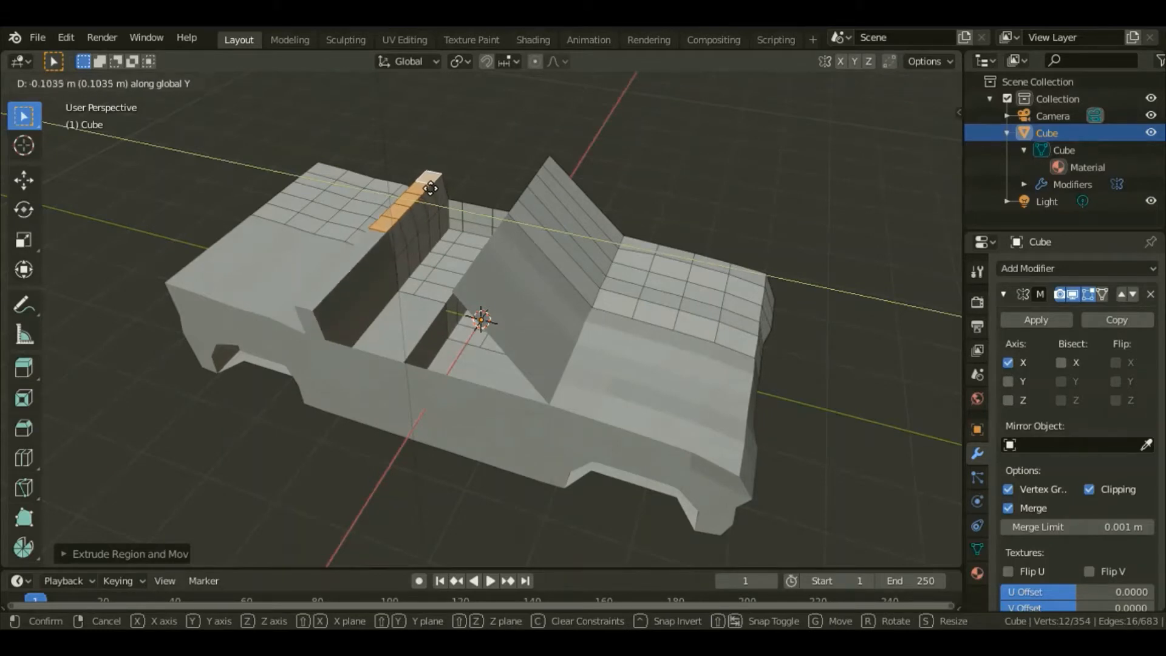
click(428, 187)
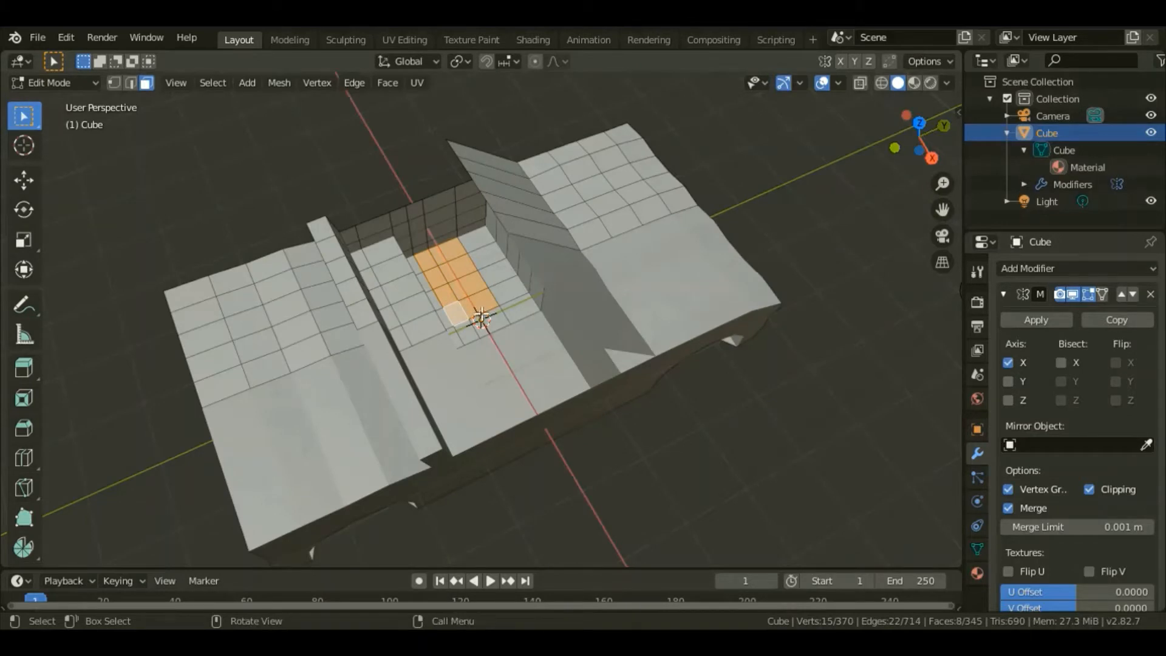
Extrude the eight selected cabin floor faces up about 0.76 m as a front seat and scale the seat top to about 0.88 along Y
key(e)
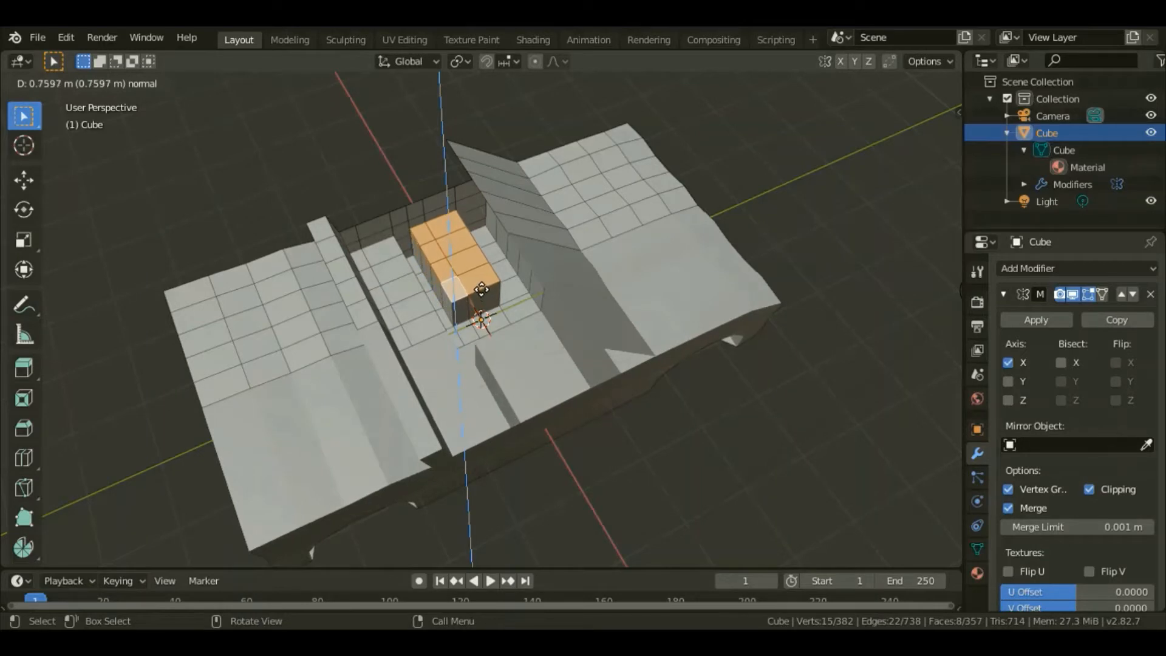
click(481, 289)
scroll(482, 289, up, 3)
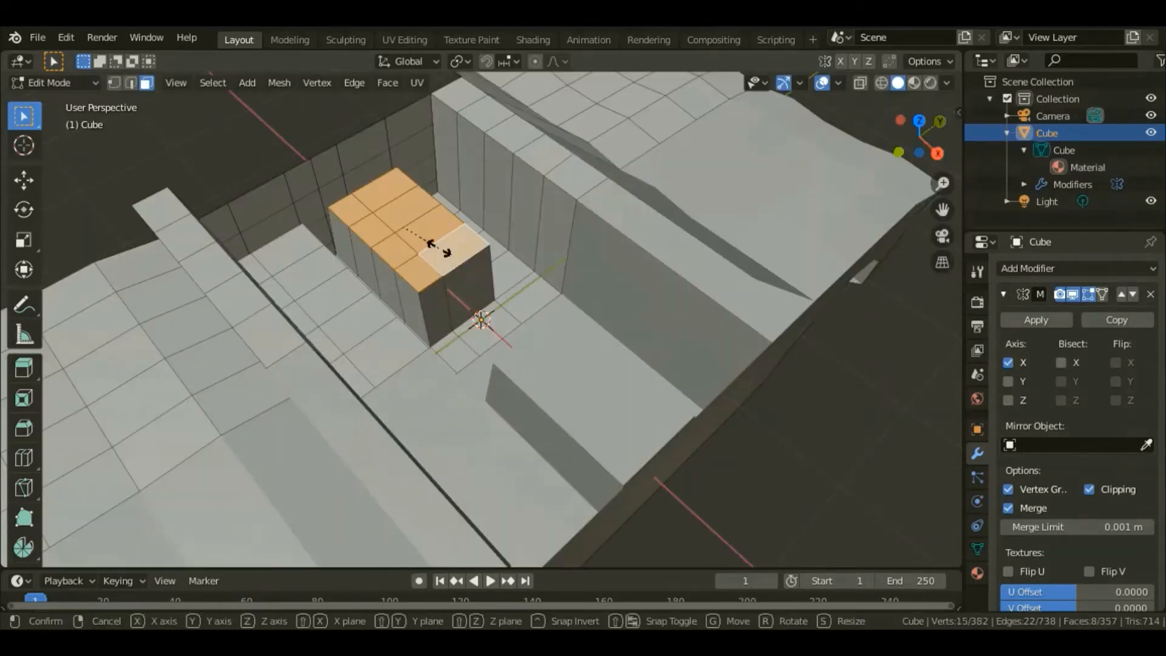
key(s)
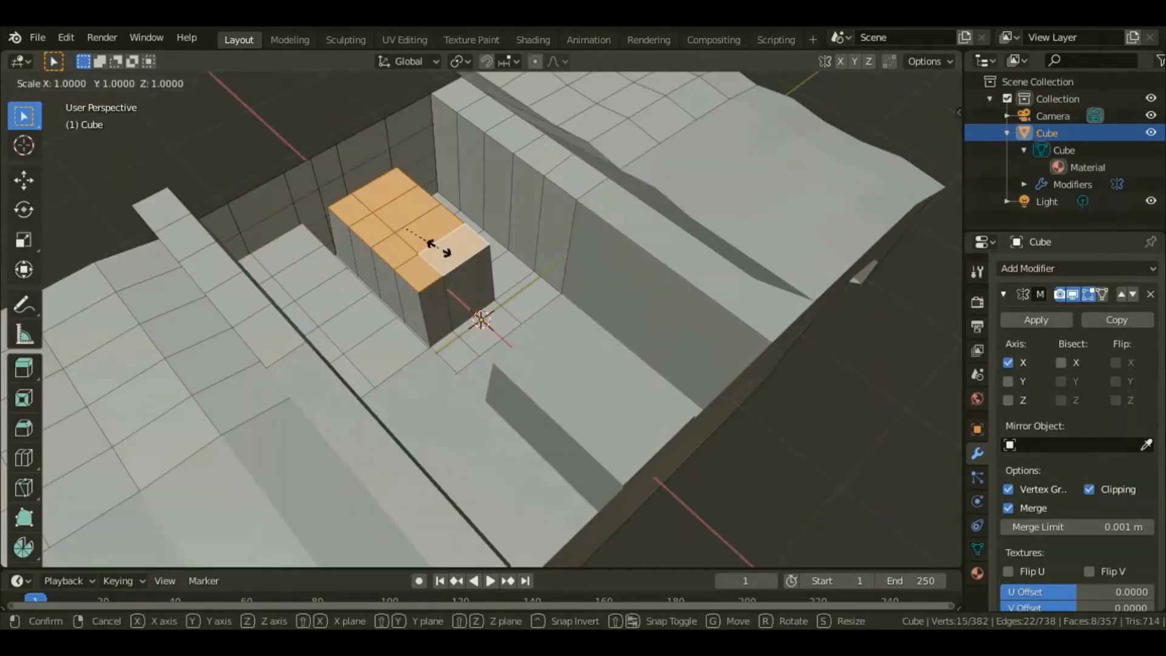
key(y)
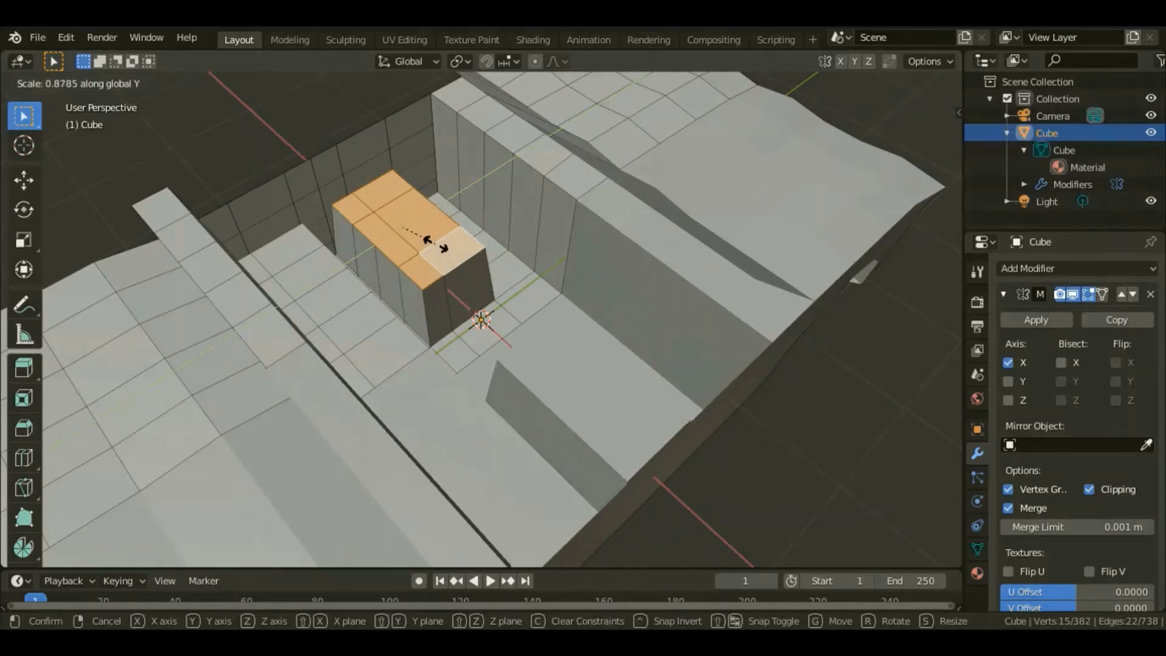
click(442, 250)
Extrude the four rear side faces of the front seat up about 0.93 m along Z, and extrude again to thicken the backrest
alt+click(419, 305)
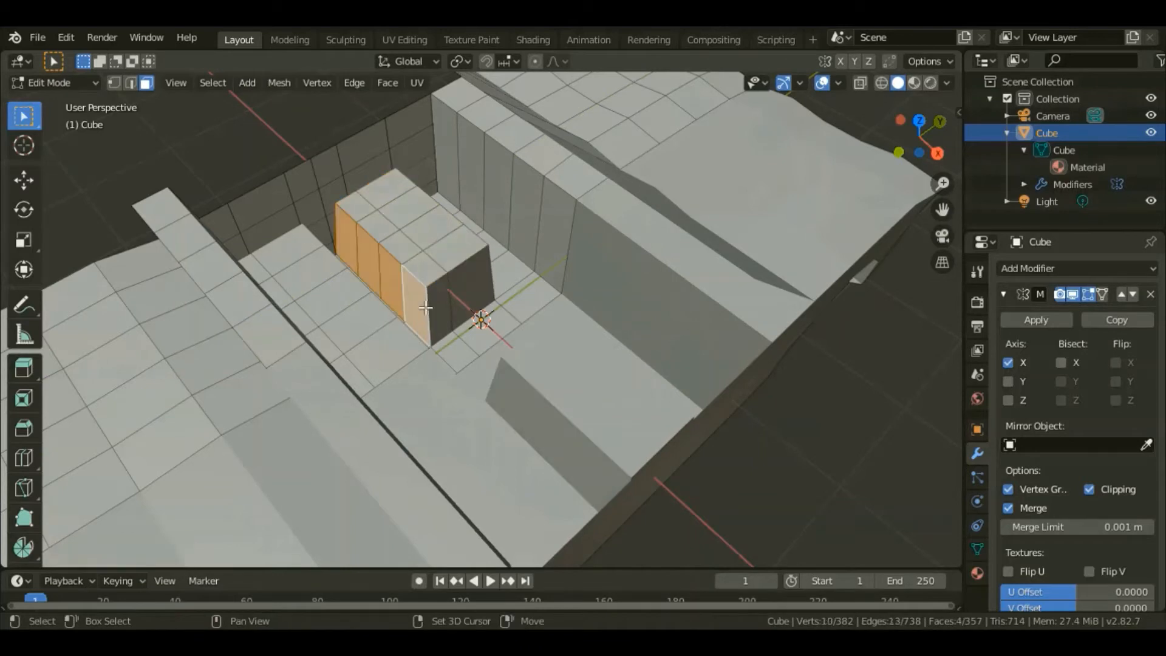
key(e)
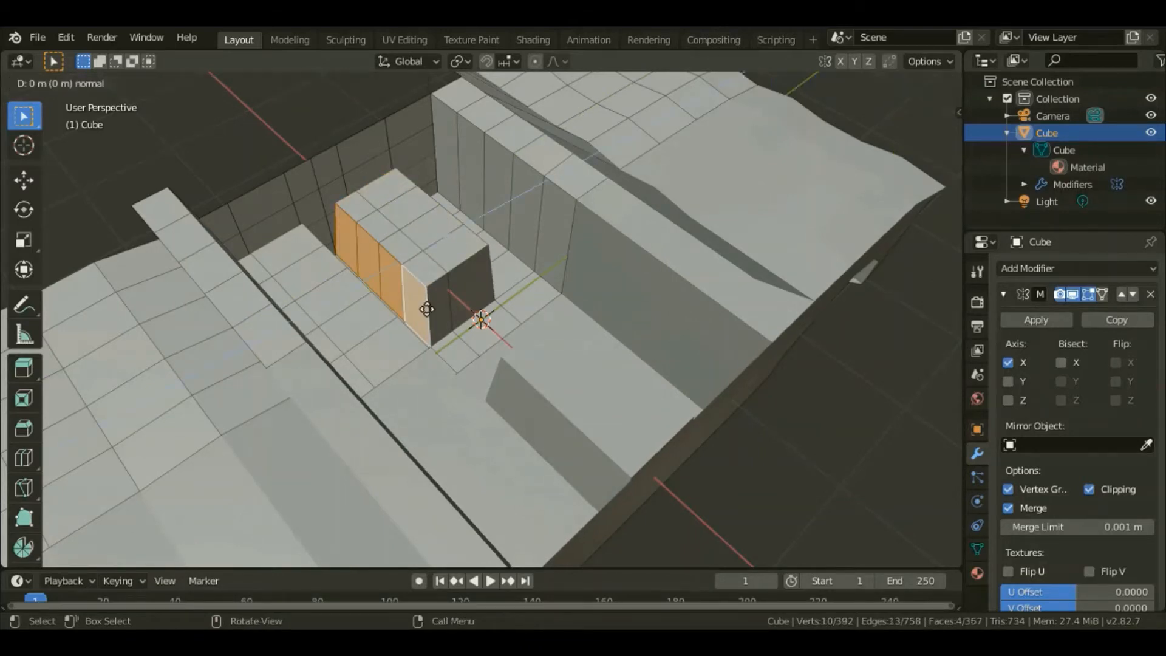
key(z)
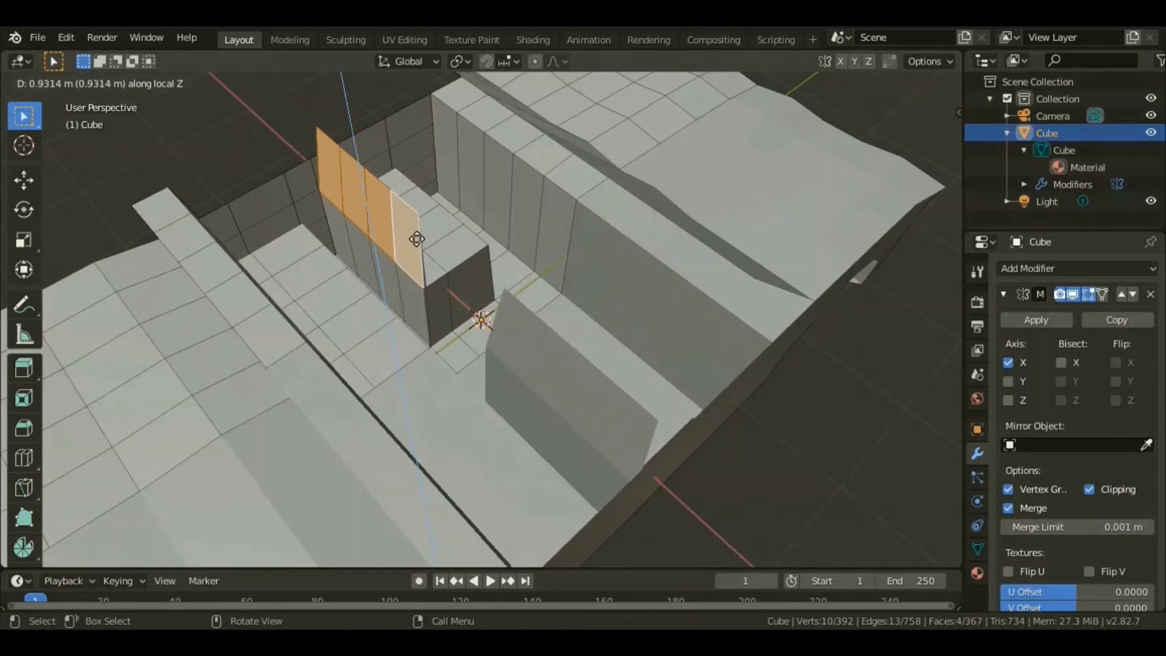
click(415, 236)
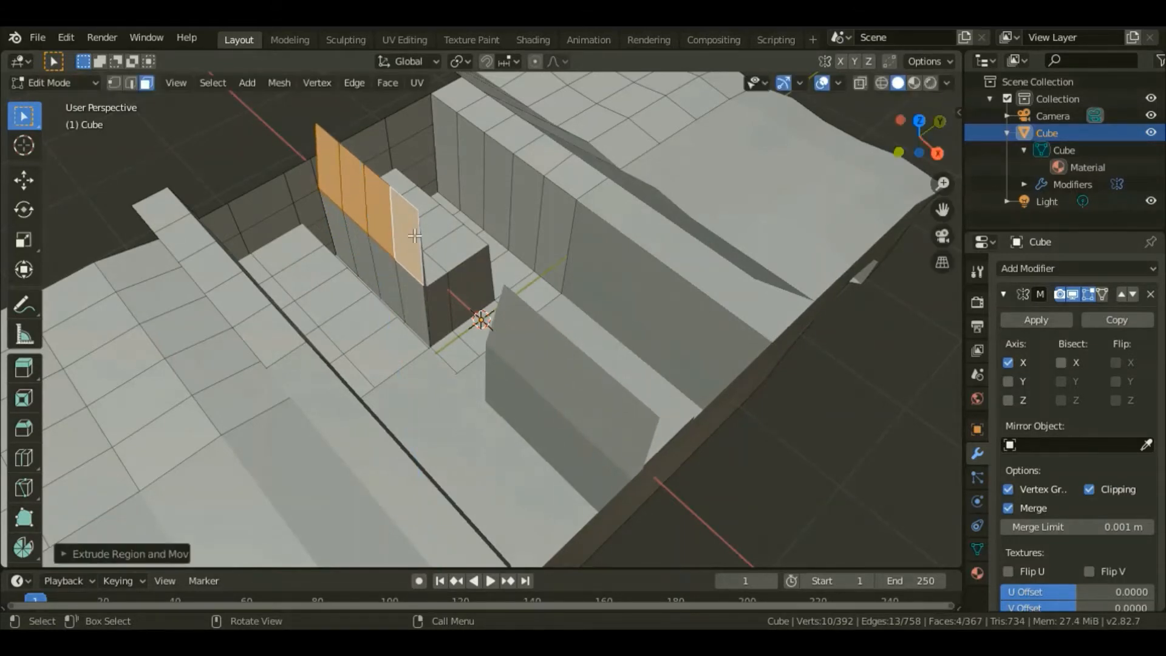
key(e)
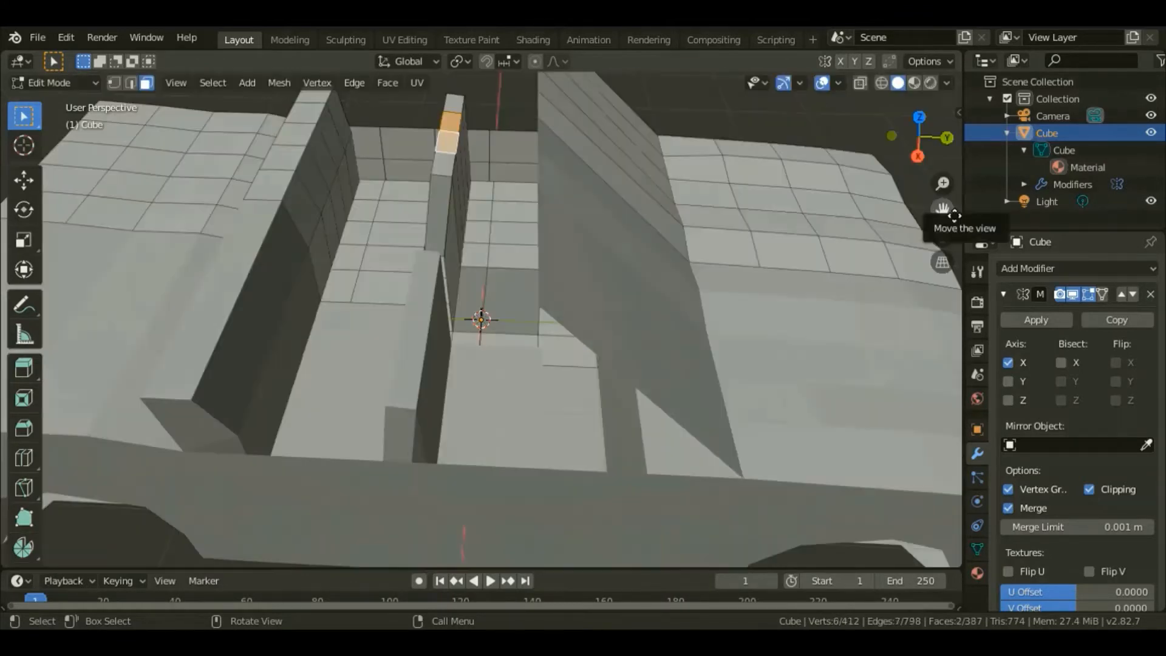
Scale down the two middle top faces of the front seat's backrest slightly and extrude them as a headrest
middle_drag(942, 213, 809, 241)
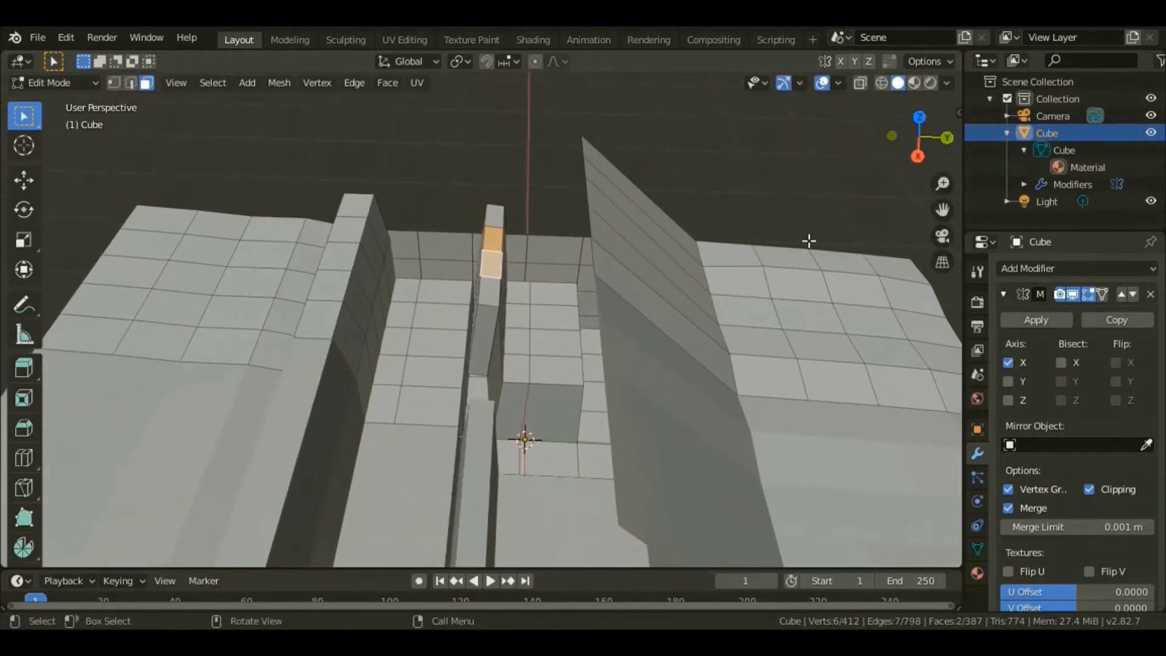
key(s)
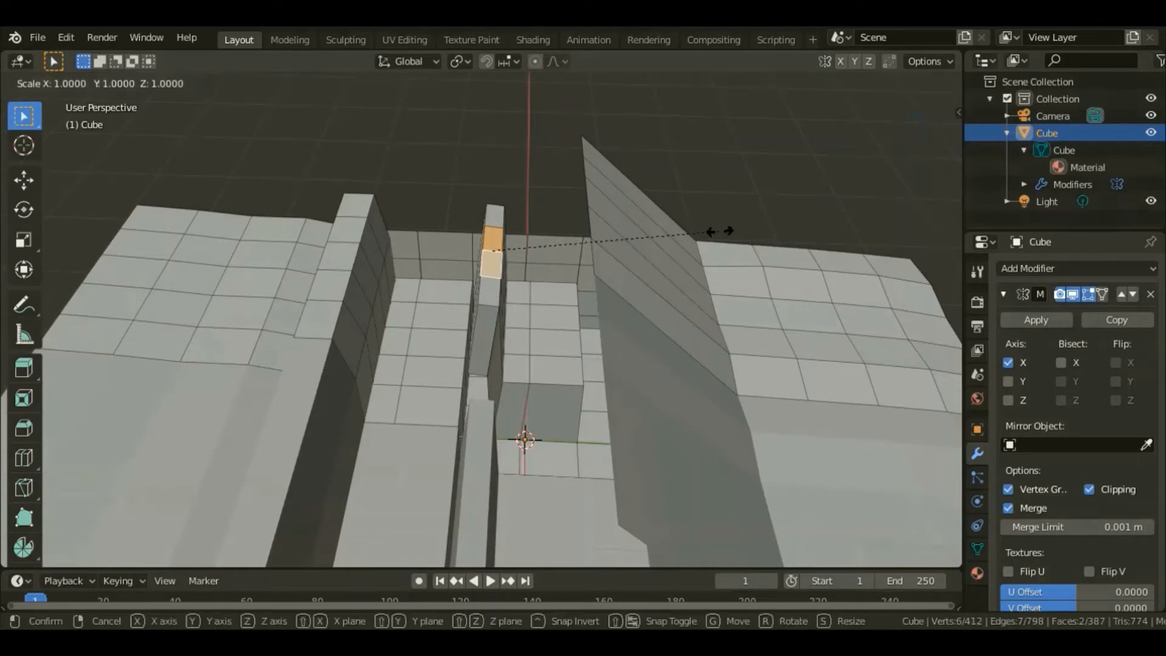
click(667, 243)
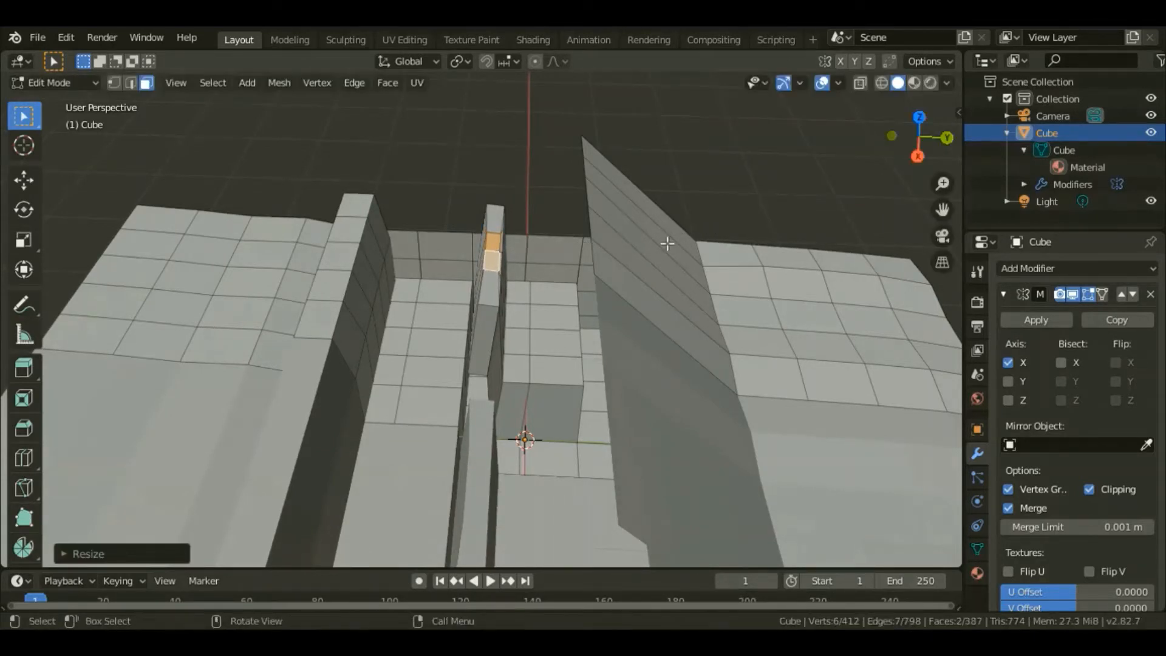
key(e)
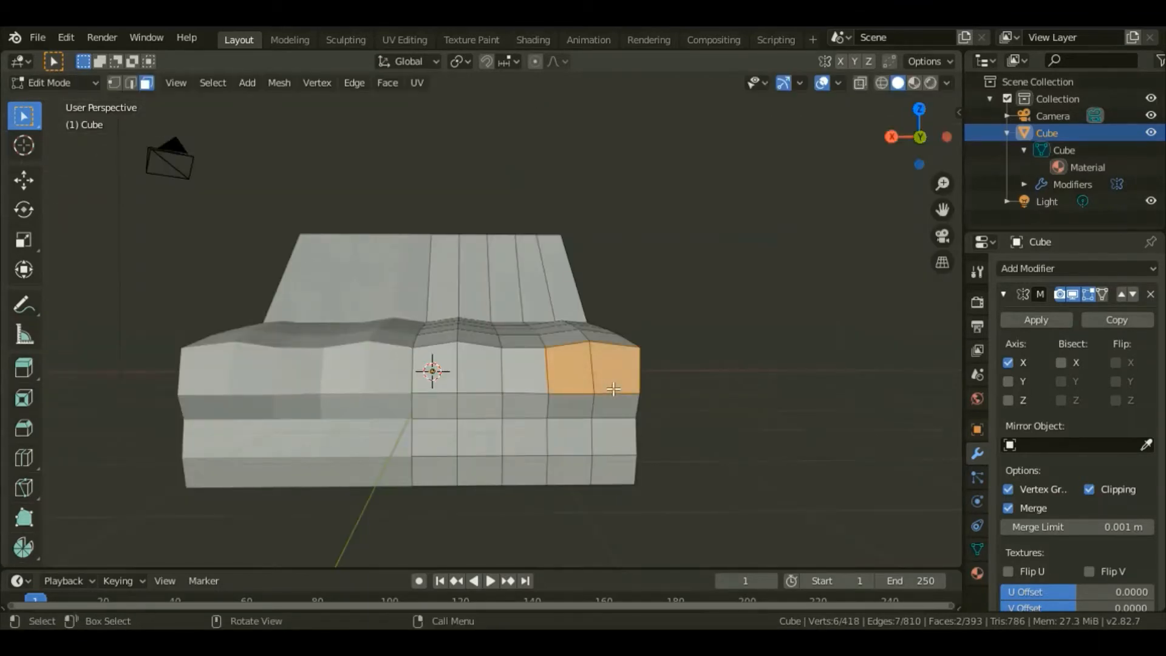
Dissolve the two outermost upper front faces into one, and move that face's upper inner vertex down and outward about 0.18 m
key(ctrl+x)
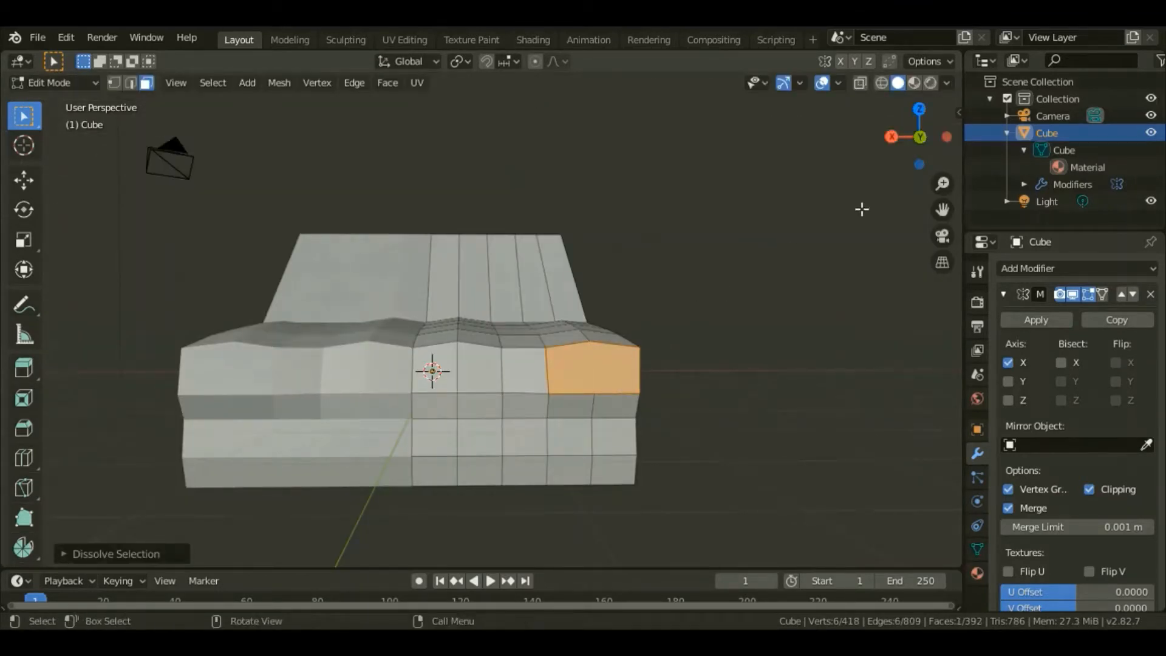
drag(919, 137, 859, 143)
key(1)
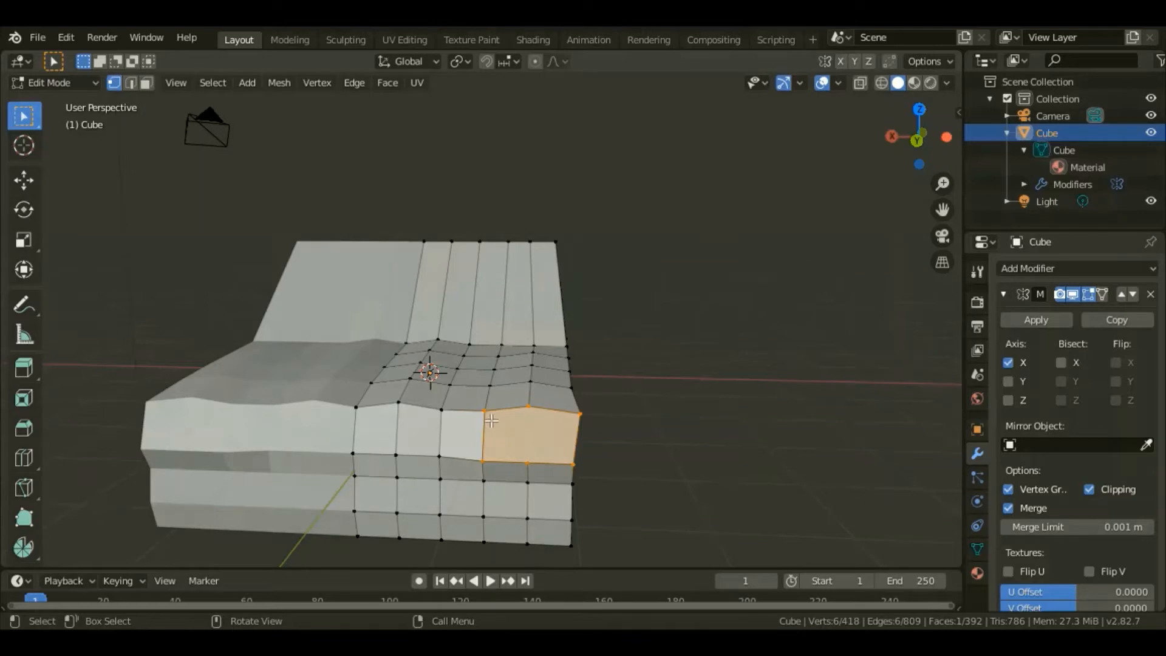
click(491, 420)
key(g)
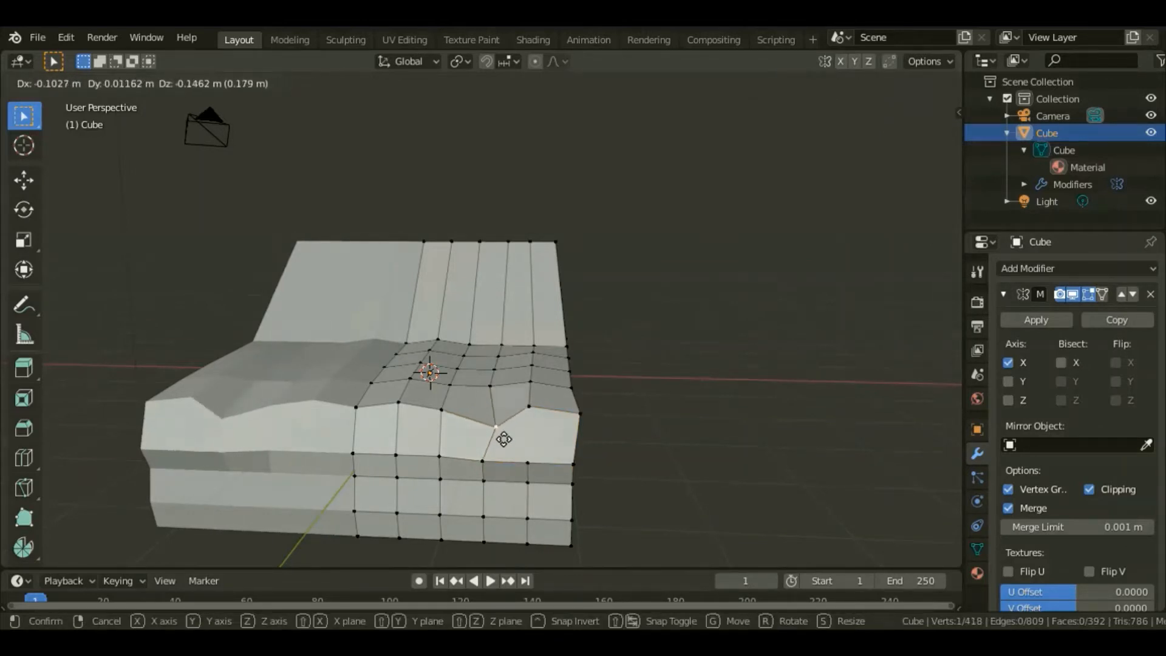
click(505, 439)
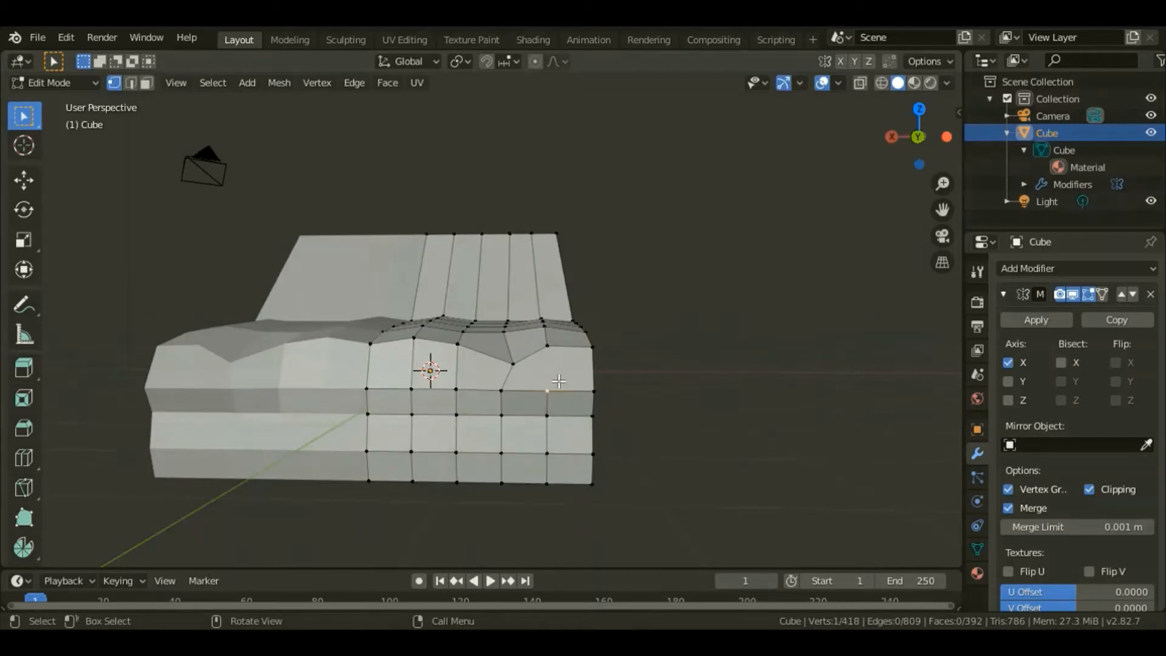
Extrude the merged headlight face in place, scale it to about 0.89 and extrude it inward as a recess
key(3)
click(559, 381)
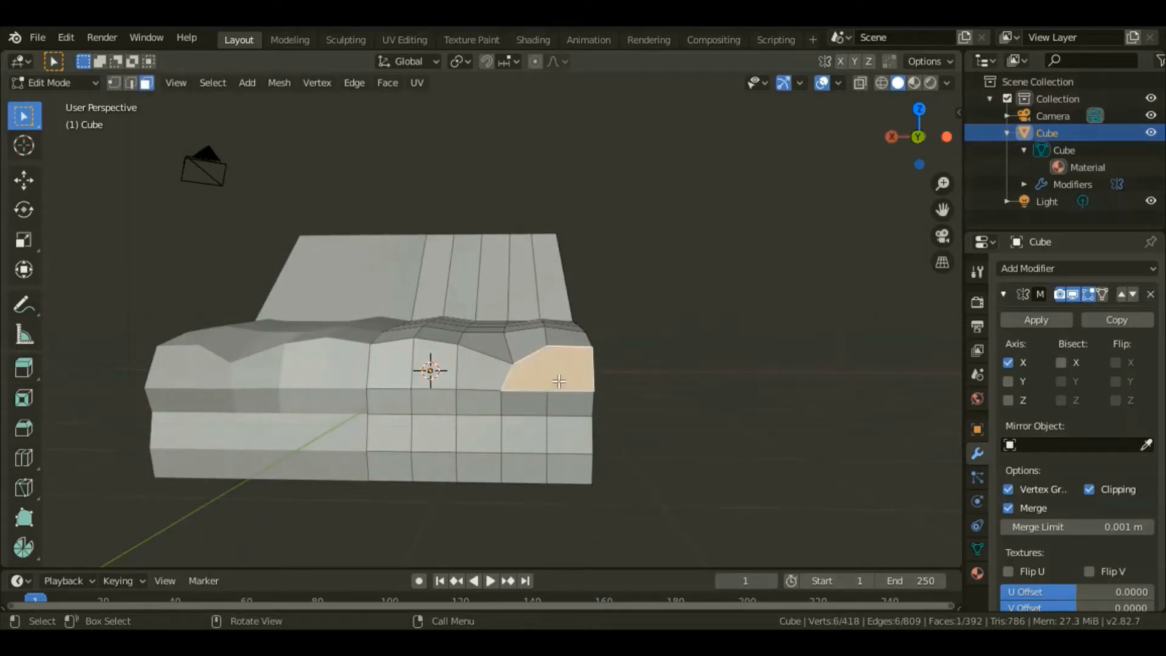
key(e)
right_click(559, 381)
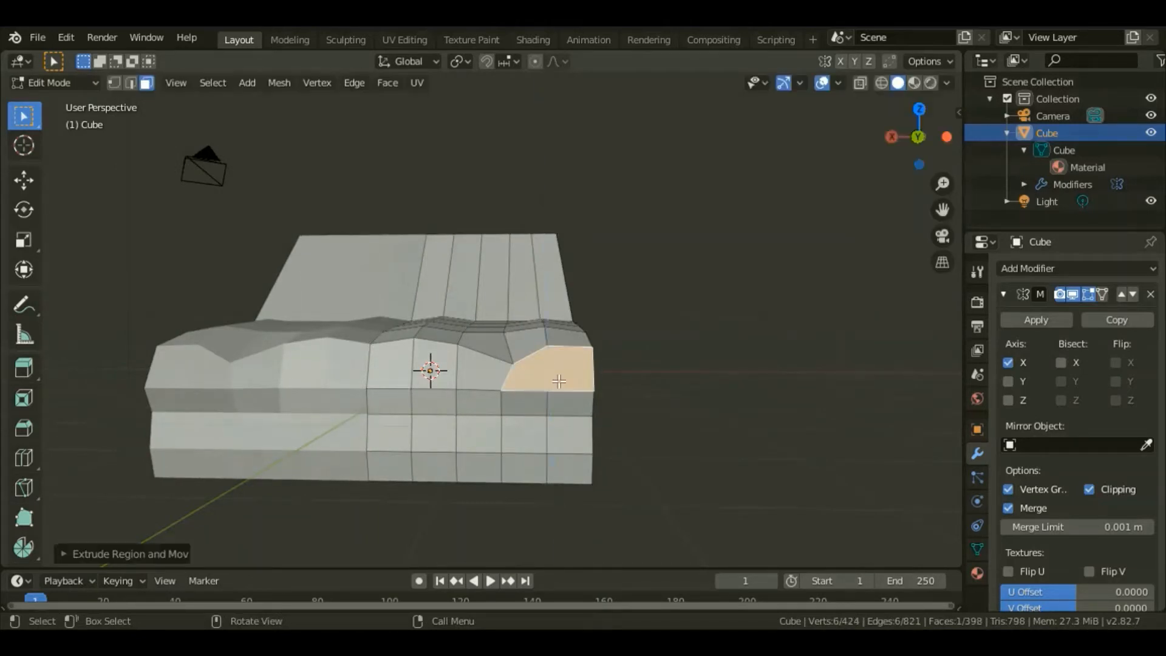
key(s)
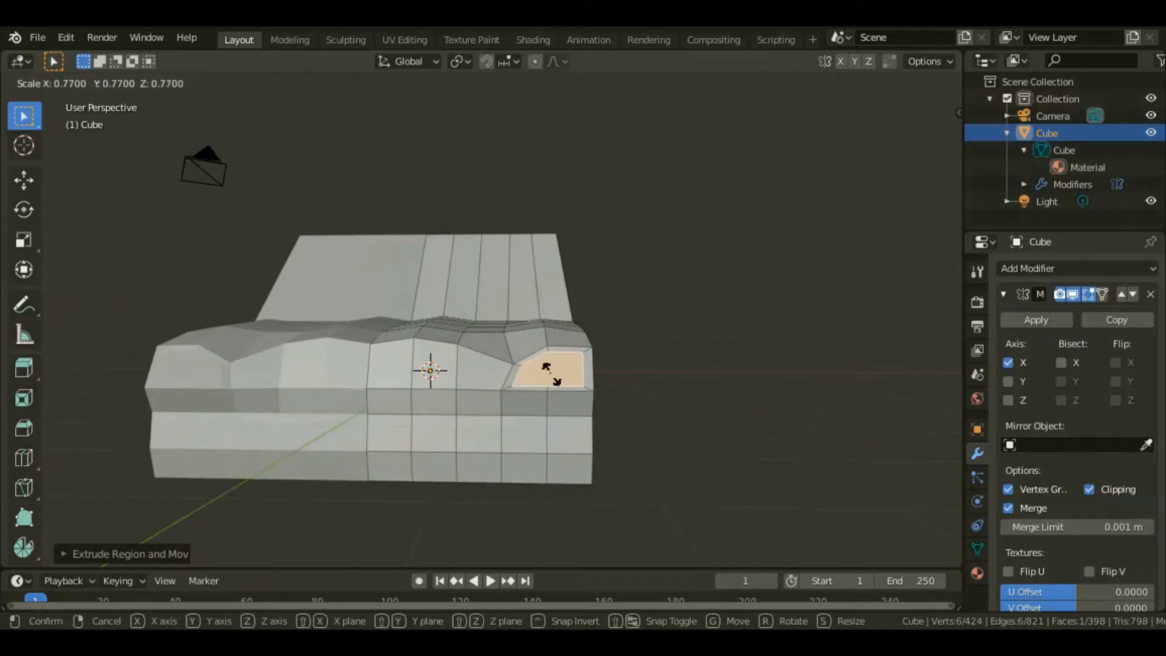
right_click(559, 382)
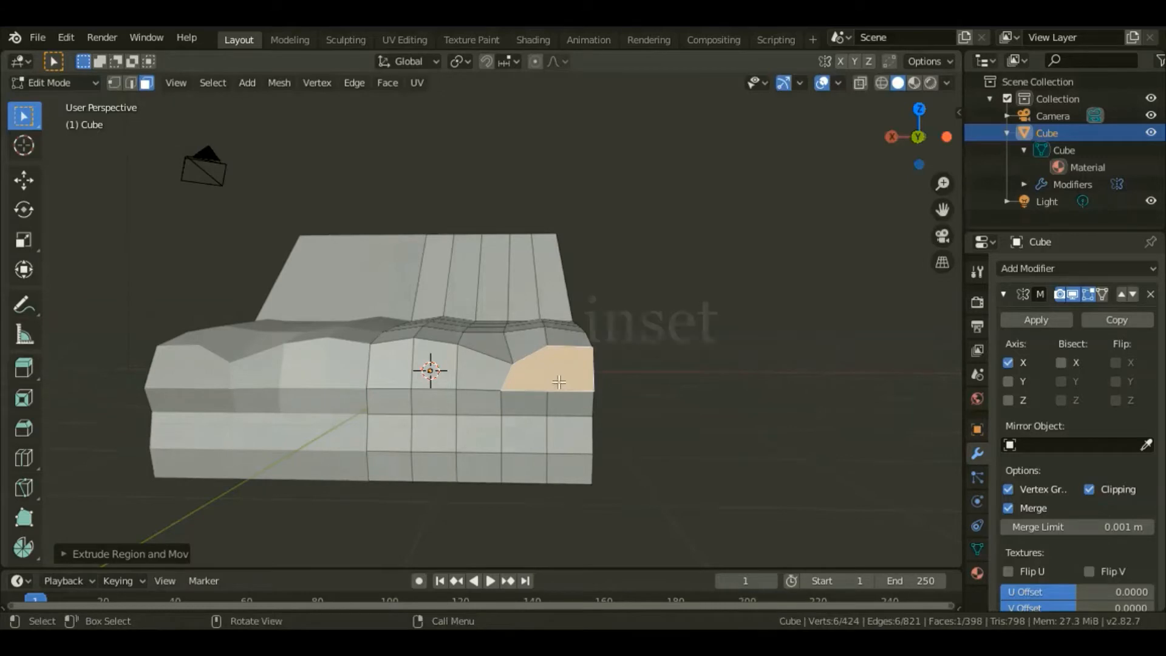
scroll(559, 382, up, 2)
key(s)
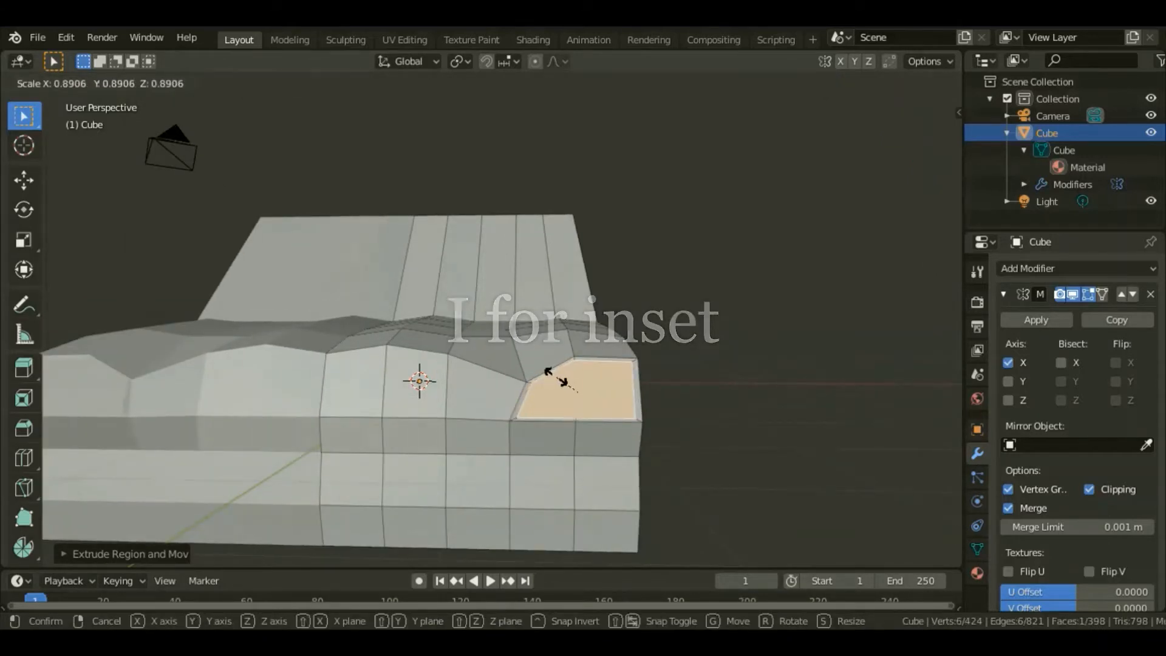
click(563, 382)
key(e)
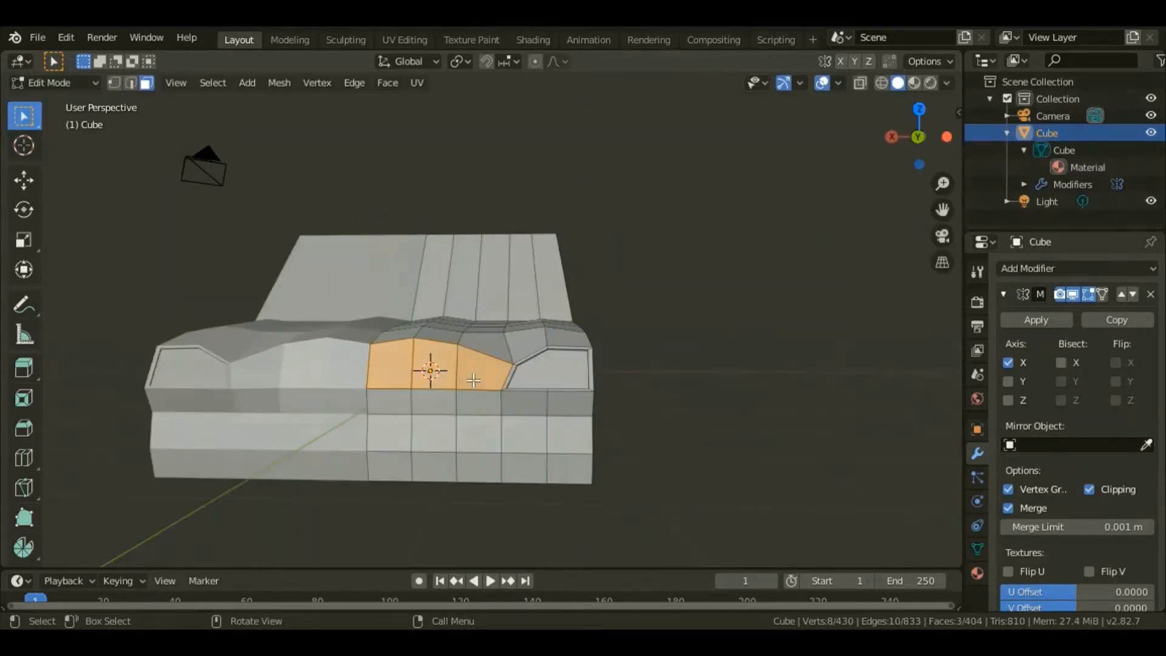
Extrude the three upper front grille faces in place, scale them to about 0.81 and extrude them inward about 0.057 m
key(e)
click(474, 380)
scroll(474, 380, up, 2)
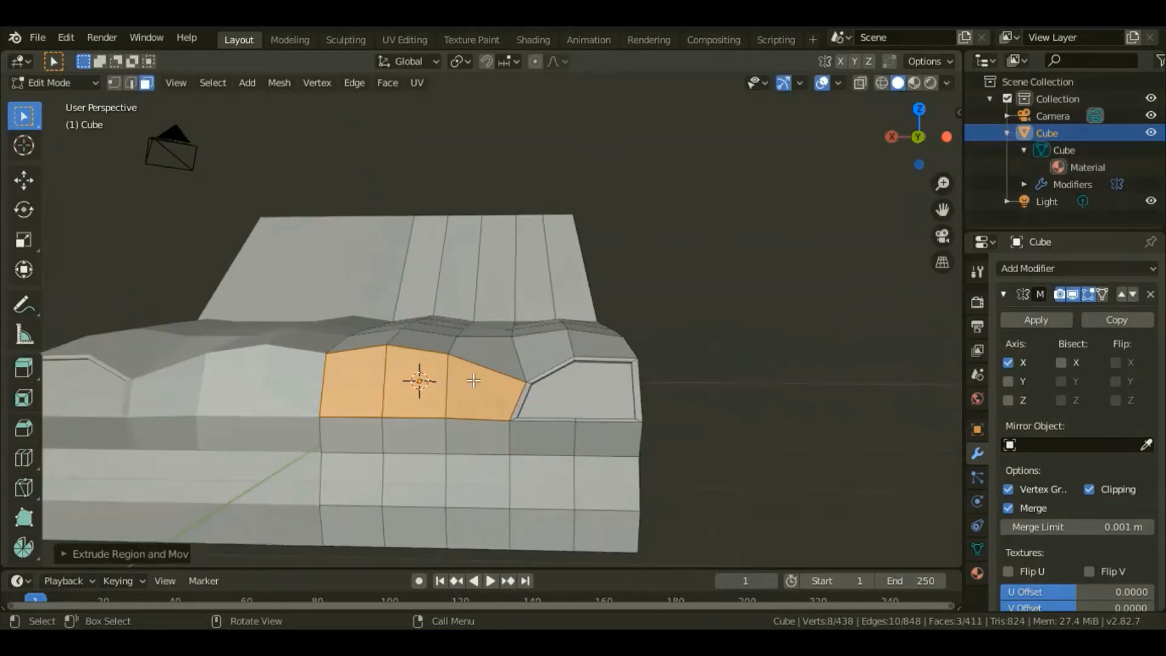
key(s)
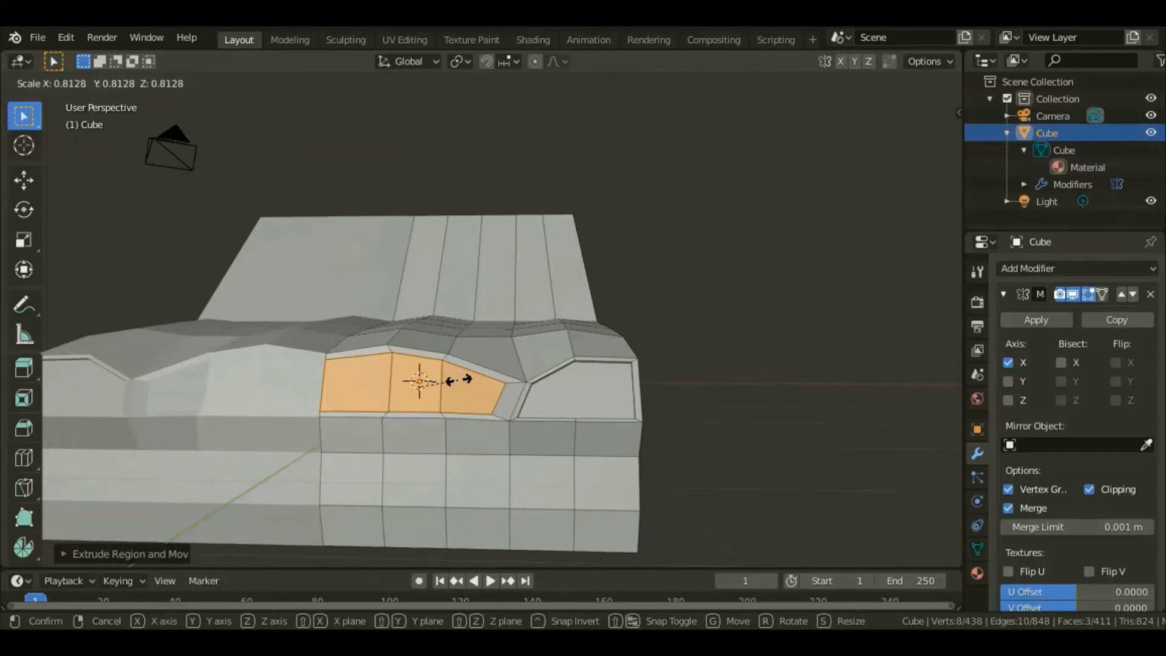
click(449, 381)
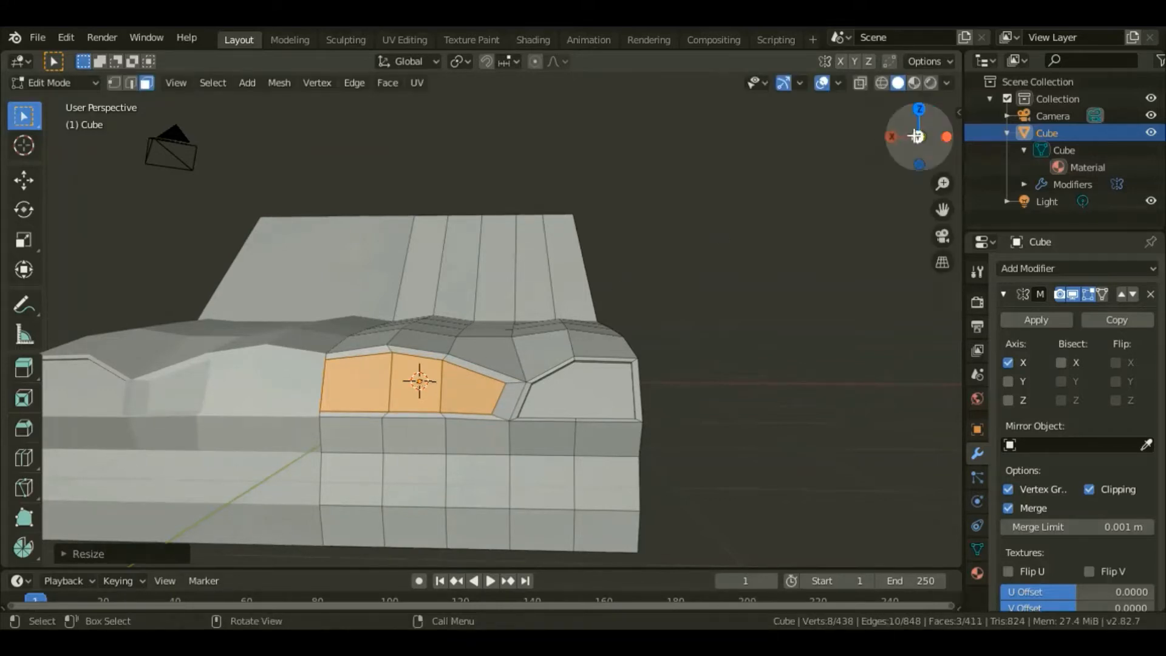
mouse_move(916, 131)
mouse_down()
mouse_move(887, 136)
mouse_move(957, 153)
mouse_move(909, 145)
mouse_up()
key(e)
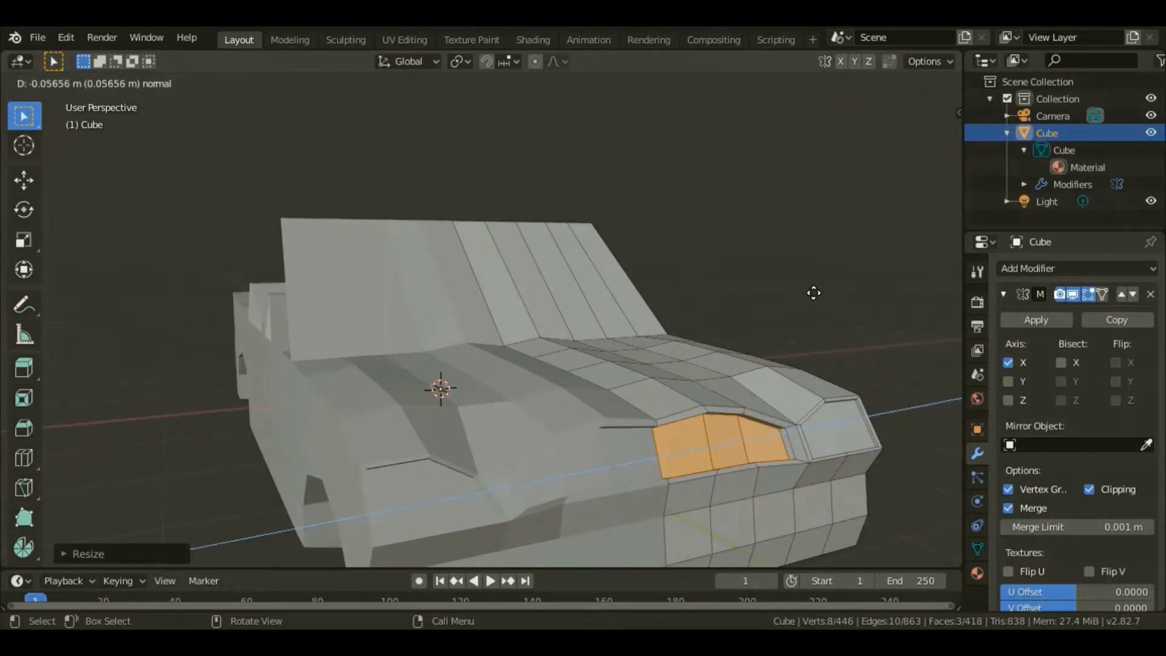
click(814, 292)
Extrude the two outermost lower front bumper faces in place, scale them down and extrude them inward about 0.045 m
drag(923, 125, 897, 120)
click(702, 436)
shift+click(749, 441)
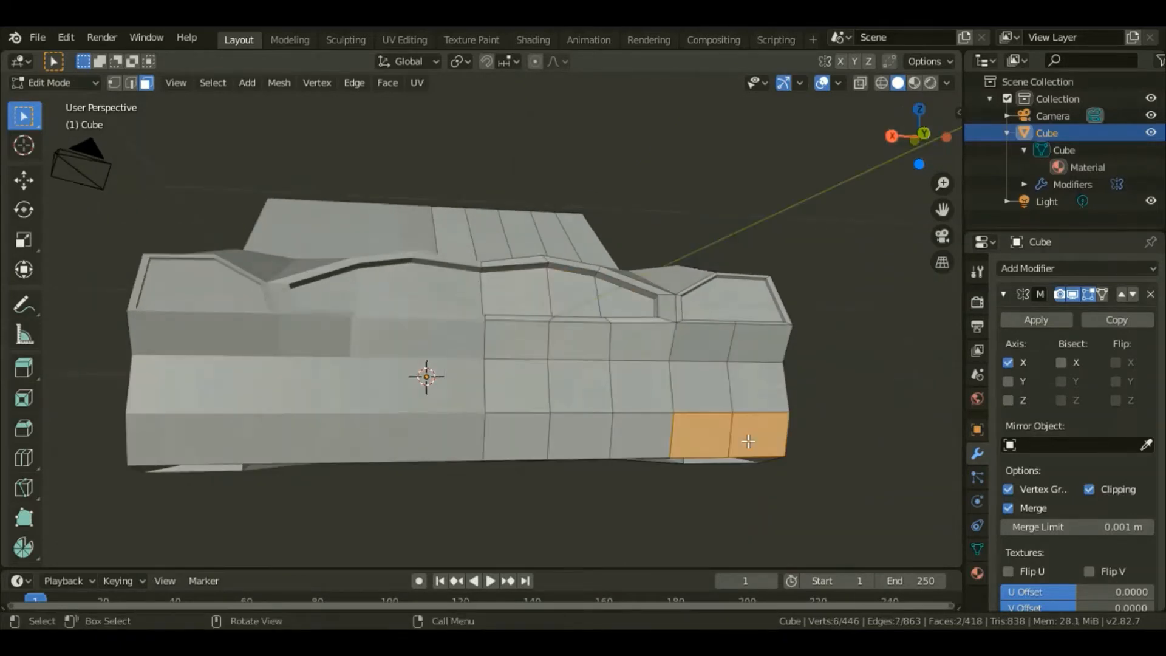
key(e)
right_click(748, 440)
key(s)
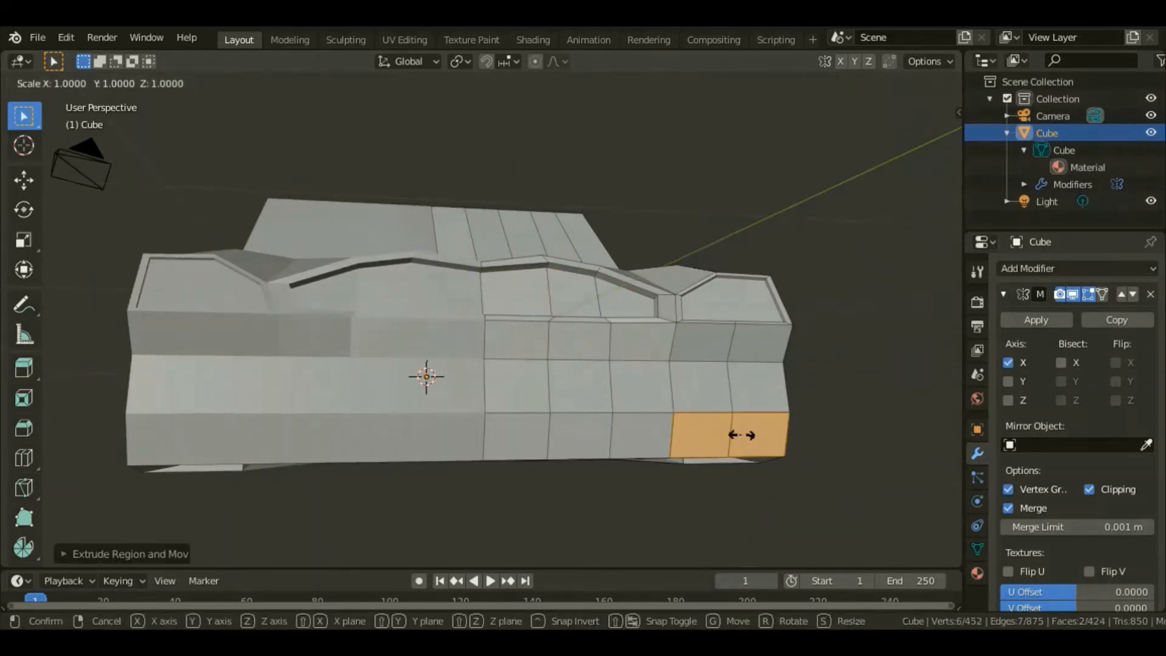
click(739, 435)
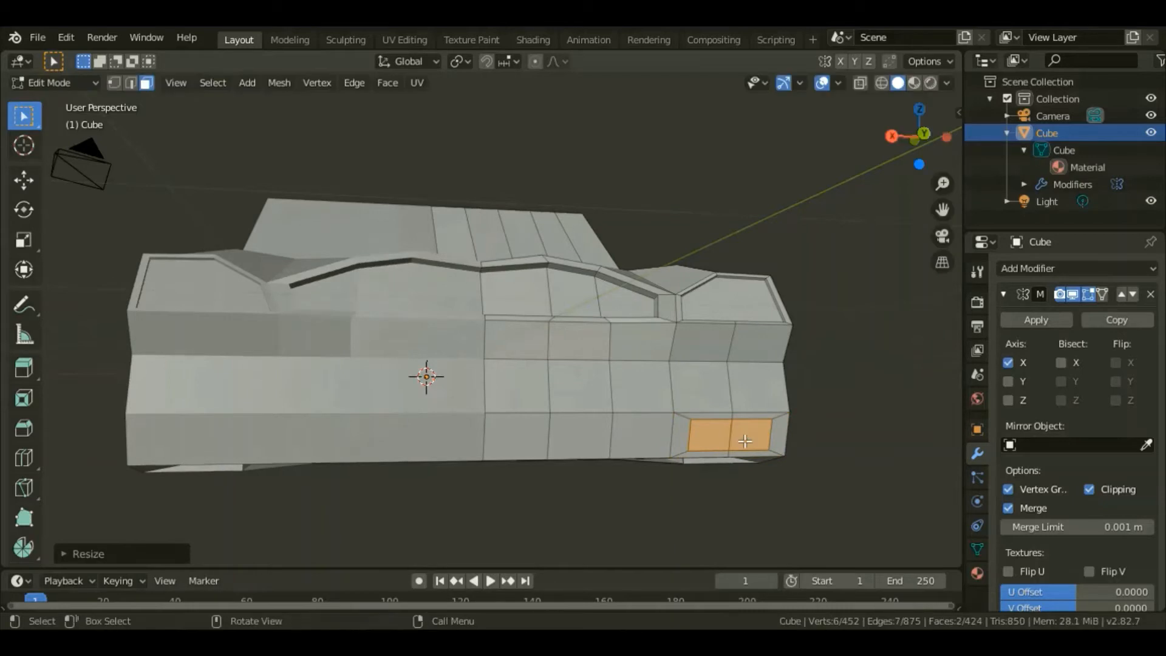
key(e)
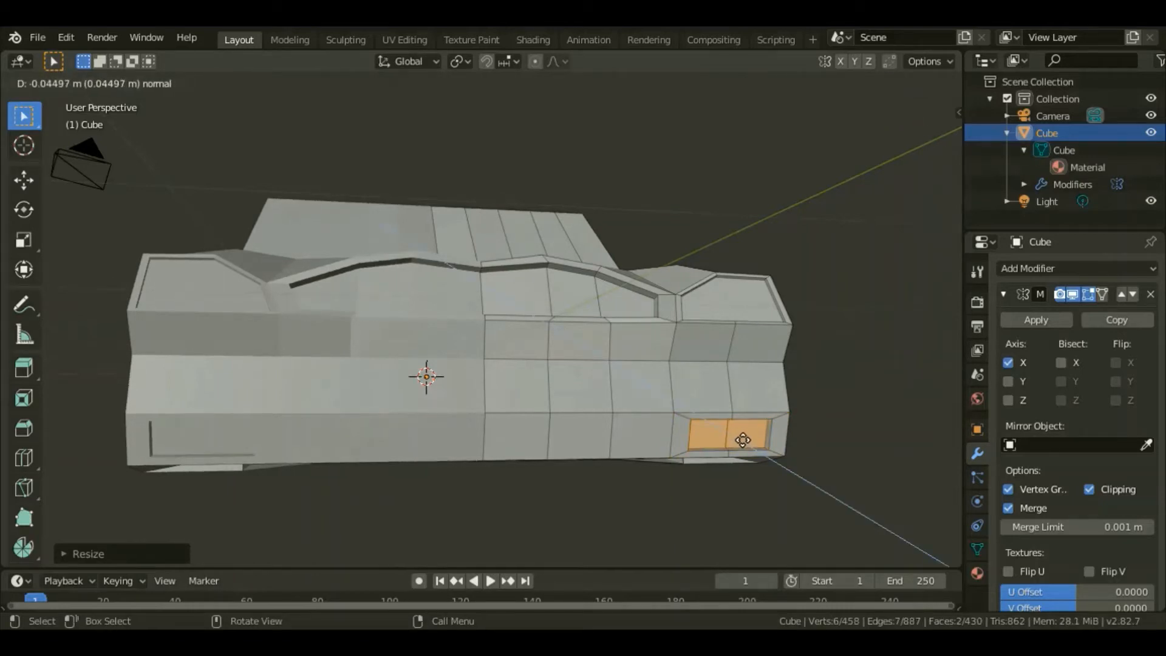
click(743, 440)
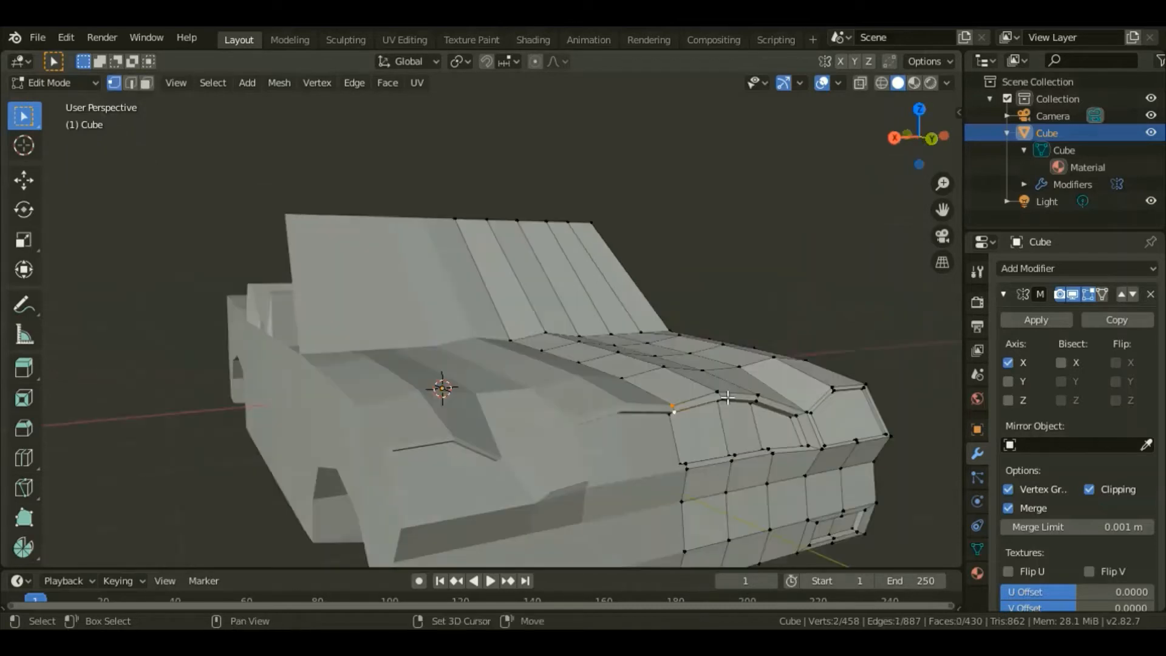
Move the raised vertices along the hood's front edge forward about 0.044 m along Y
shift+click(724, 399)
shift+click(759, 399)
shift+click(810, 419)
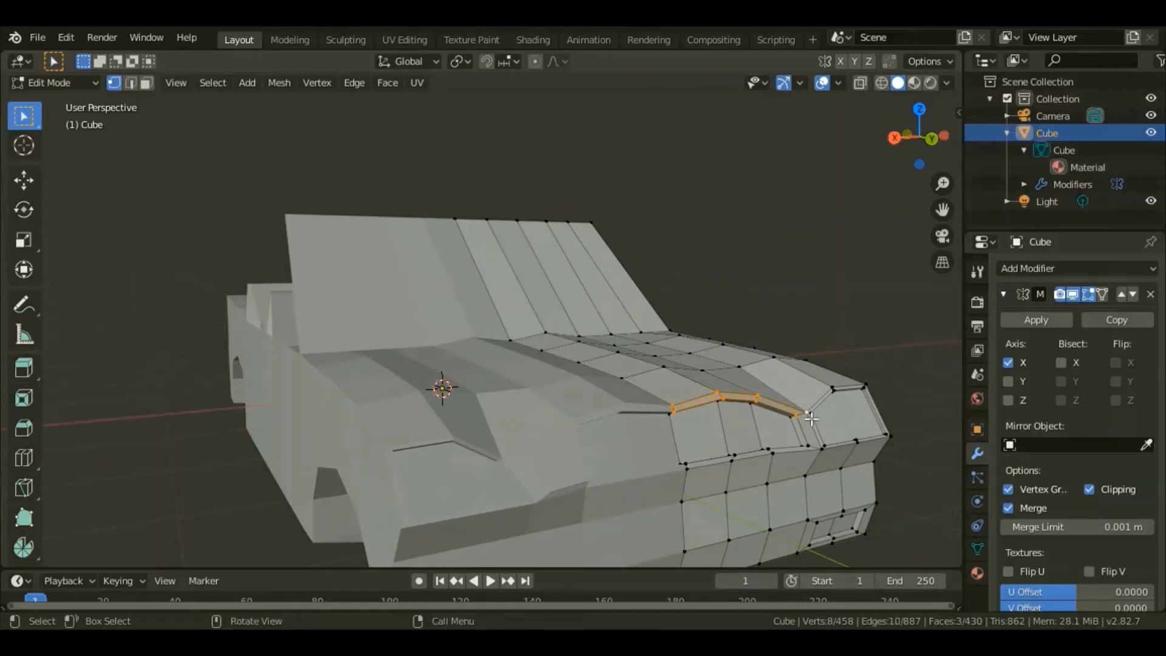
key(g)
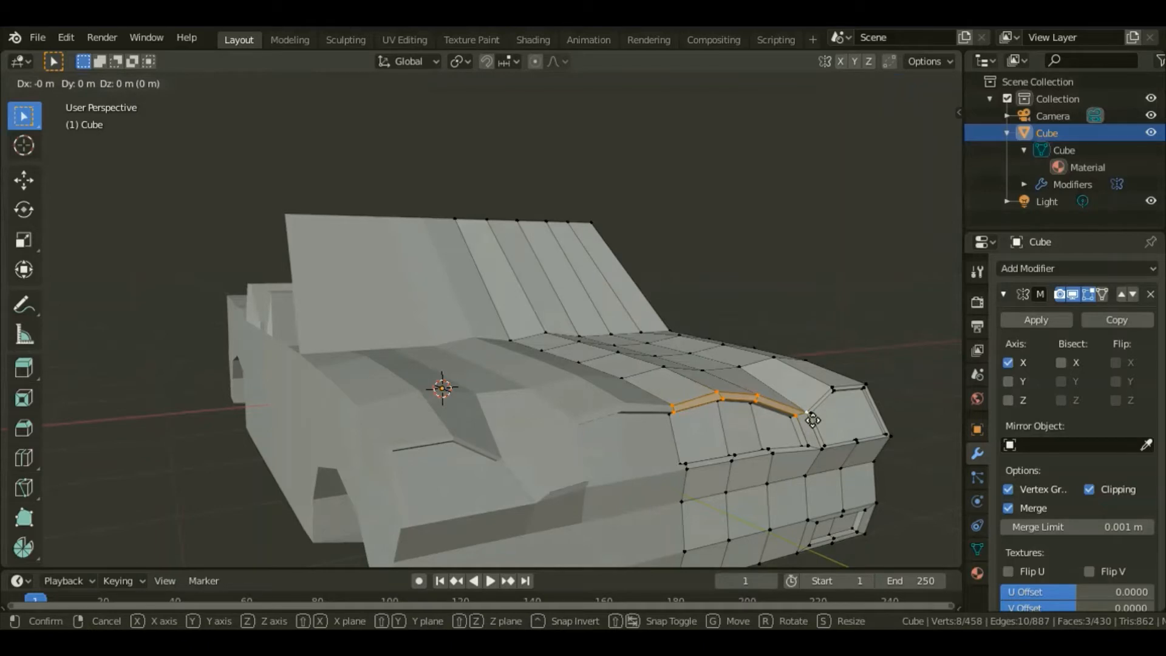
key(y)
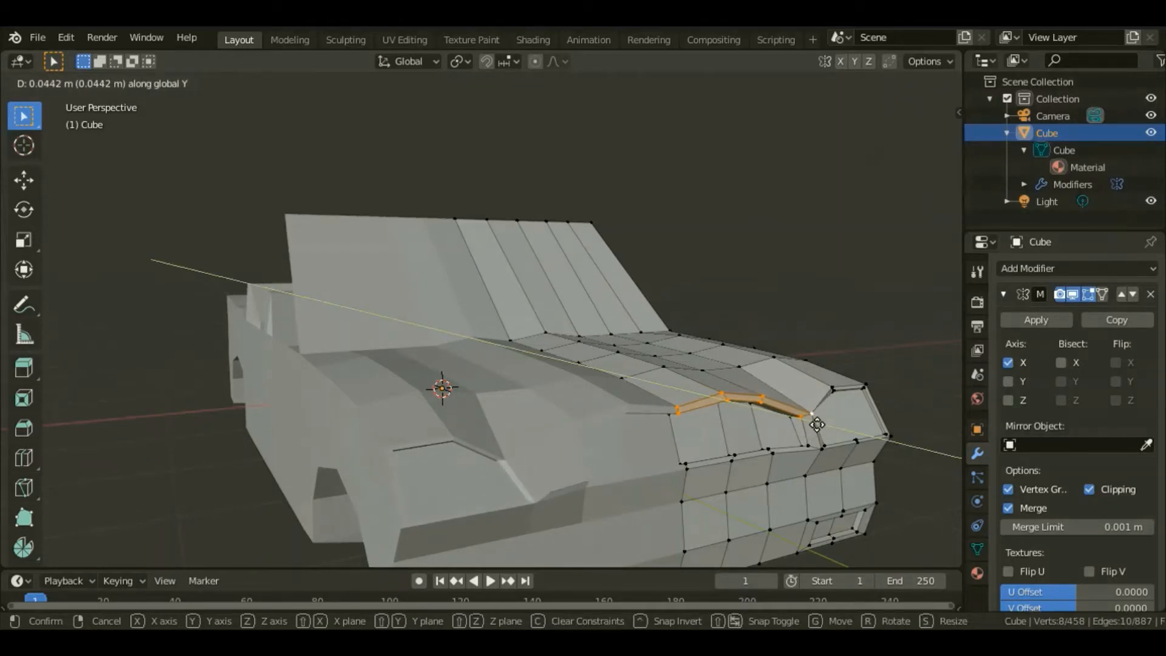
click(817, 425)
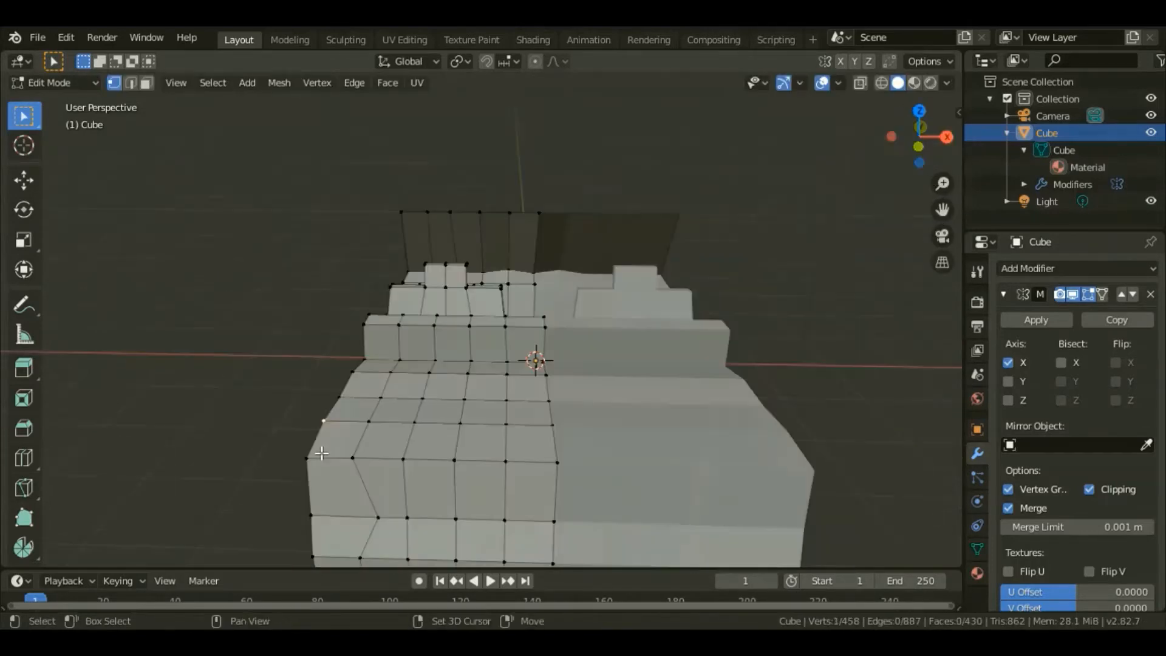
Raise the three vertices at the outer rear corner of the trunk about 0.04 m along Z
shift+click(320, 455)
key(g)
key(z)
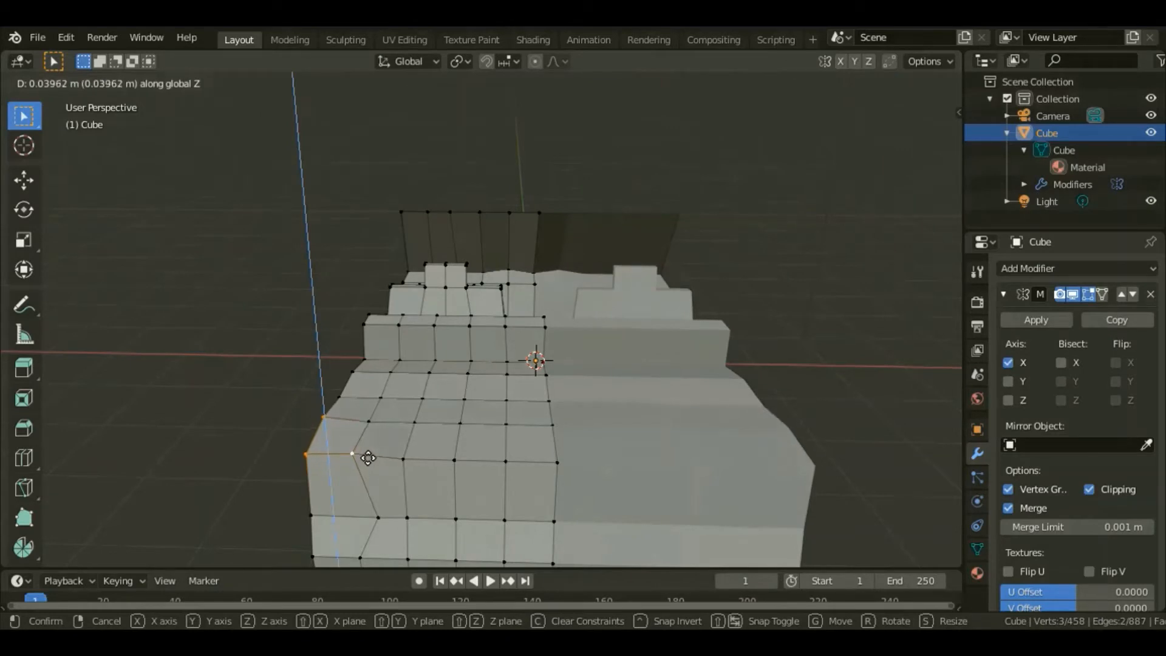
click(368, 456)
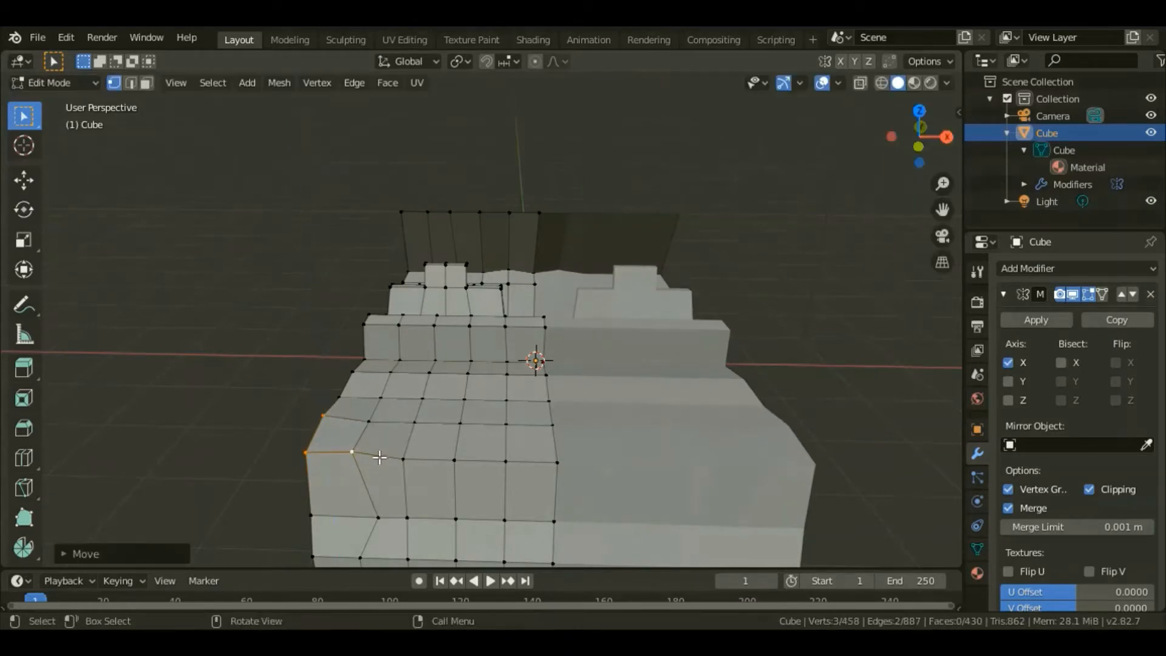
Lower the third vertex from the outer corner on the trunk's rear edge slightly along Z
click(409, 464)
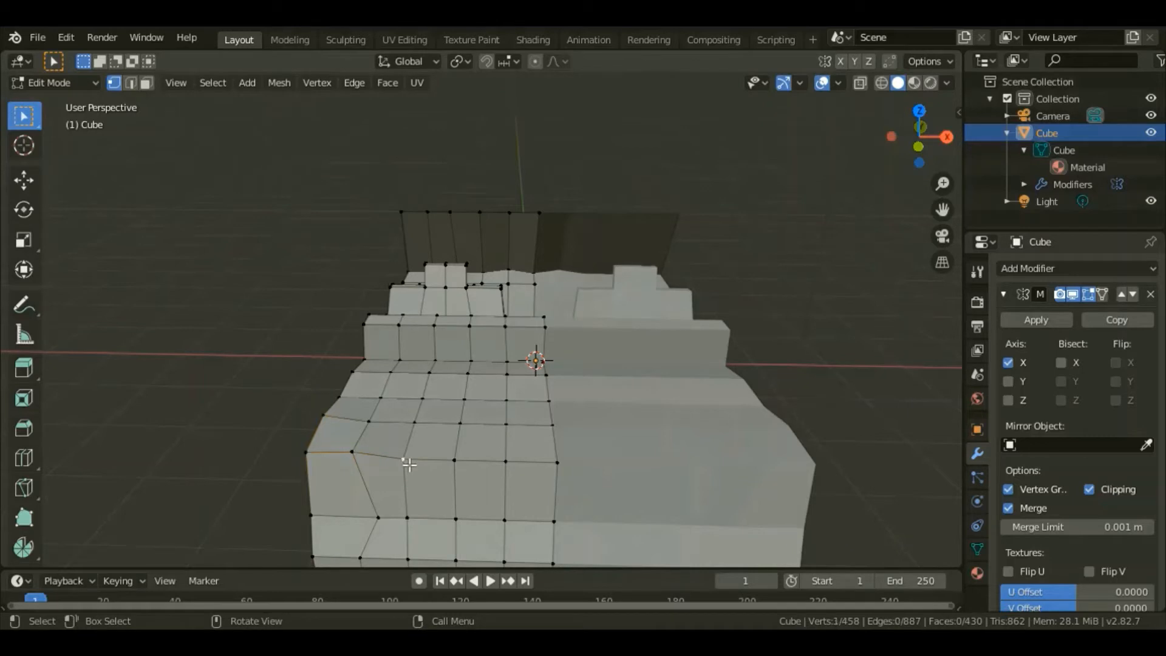
key(g)
key(z)
click(412, 474)
Raise the four faces beside the centreline at the rear of the trunk lid about 0.044 m
middle_drag(413, 473, 409, 467)
drag(444, 387, 564, 463)
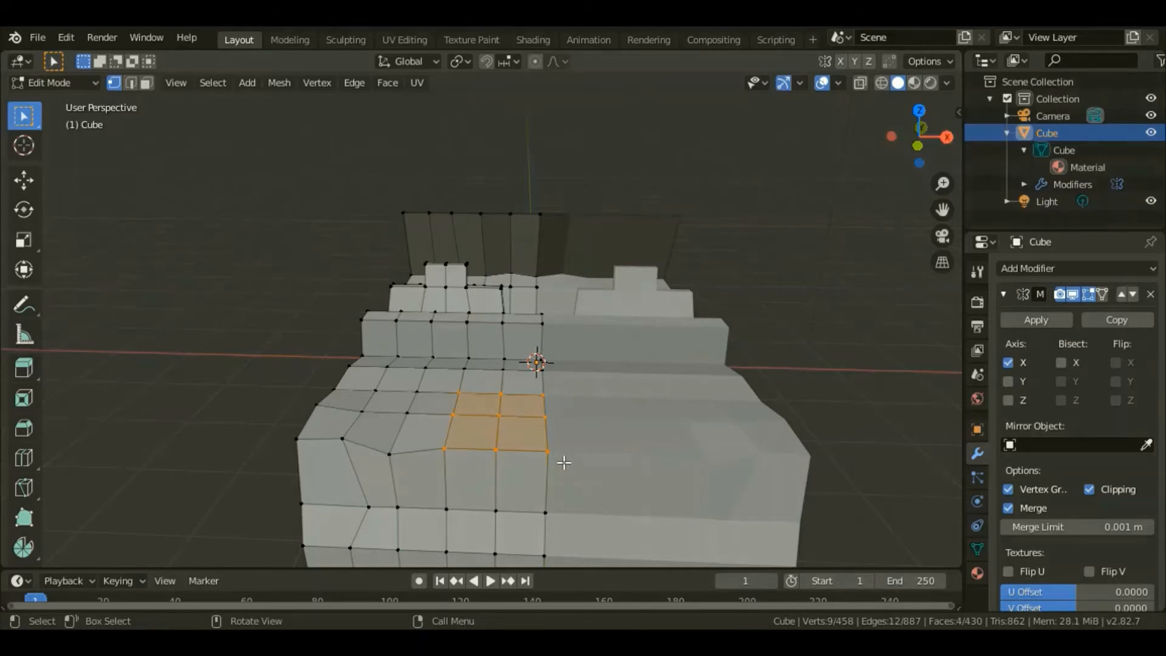
key(g)
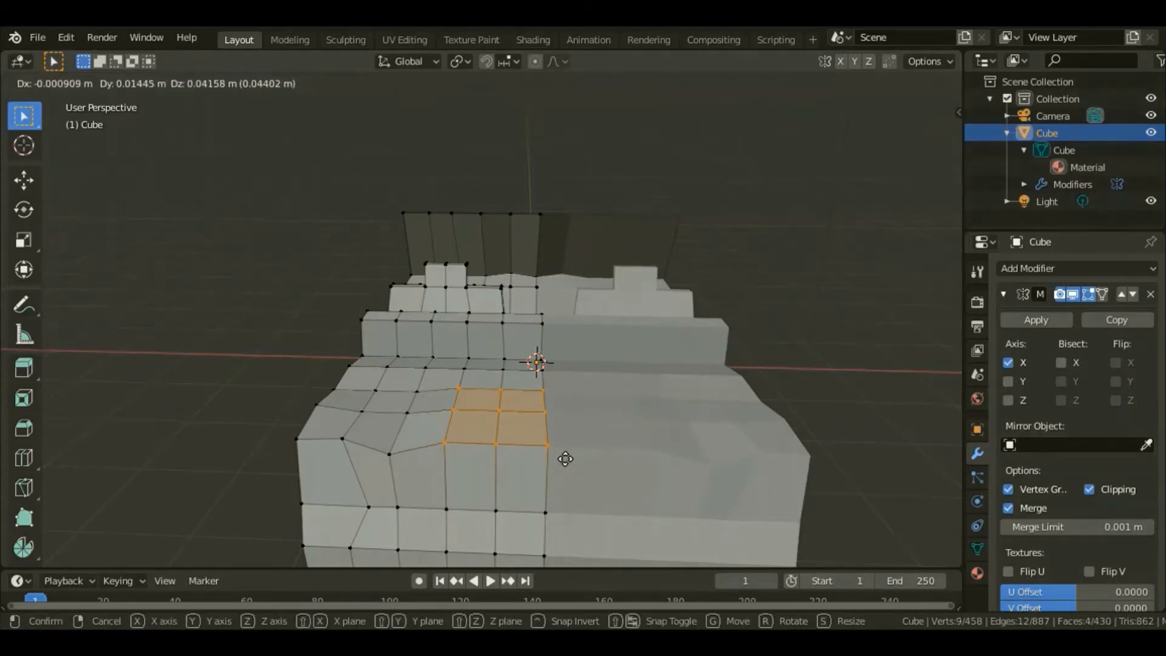
click(565, 459)
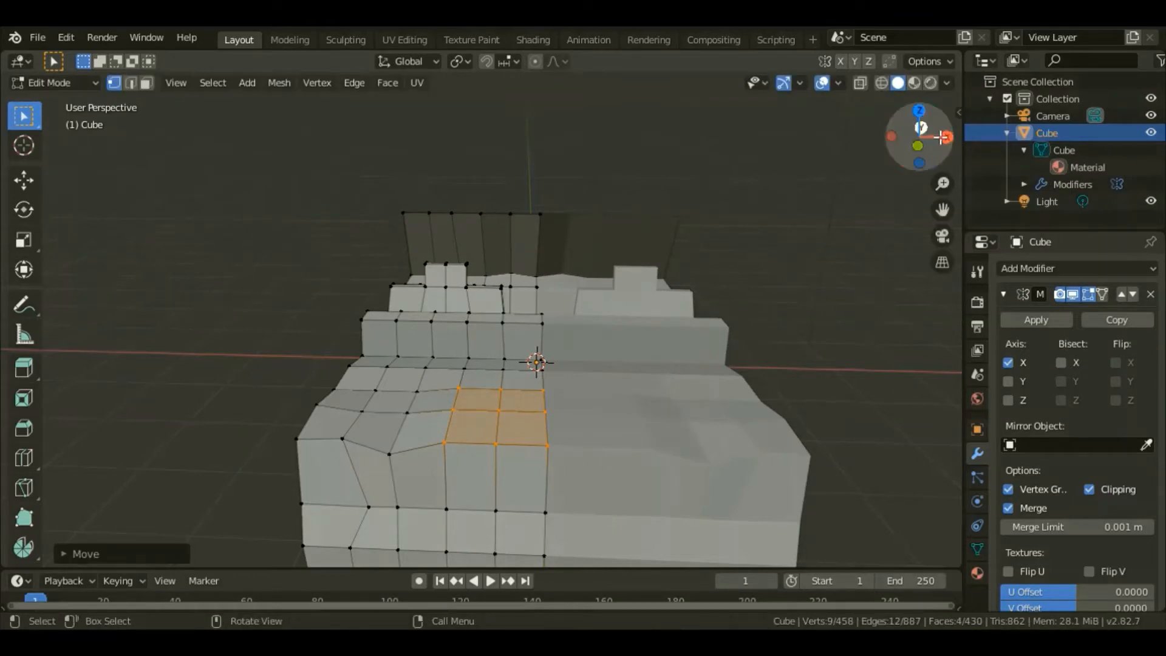
Pull the middle vertices of the trunk's rear edge rearward about 0.065 m
mouse_move(922, 129)
mouse_down()
mouse_move(944, 121)
mouse_move(936, 135)
mouse_up()
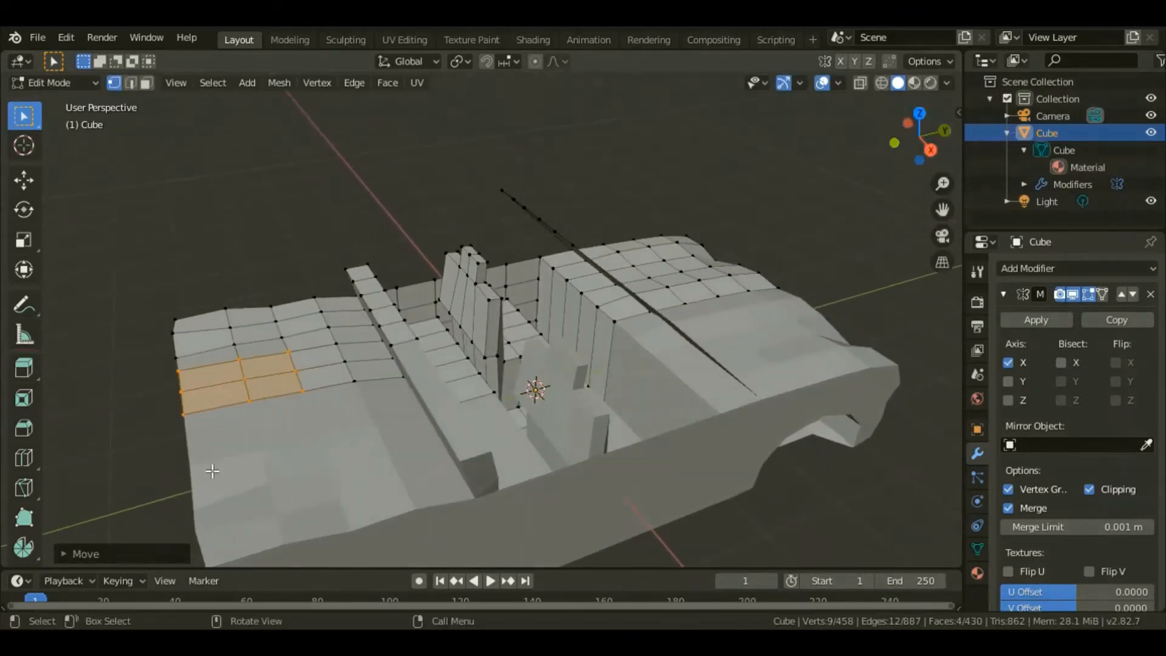
click(186, 374)
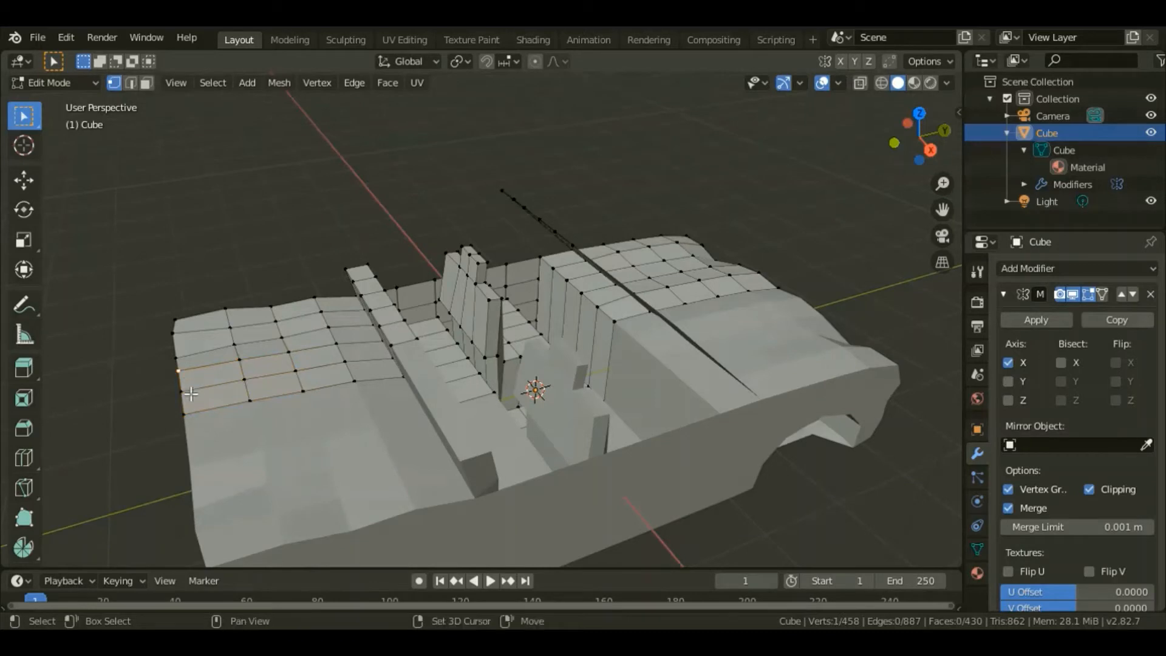
shift+click(198, 410)
key(g)
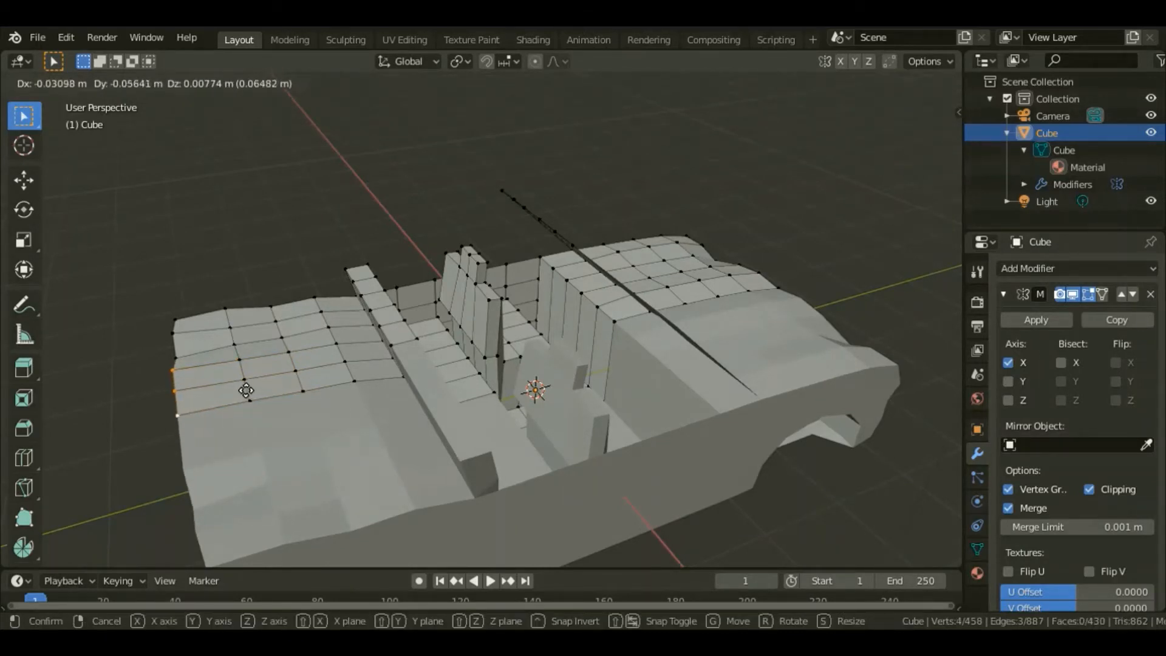
click(246, 390)
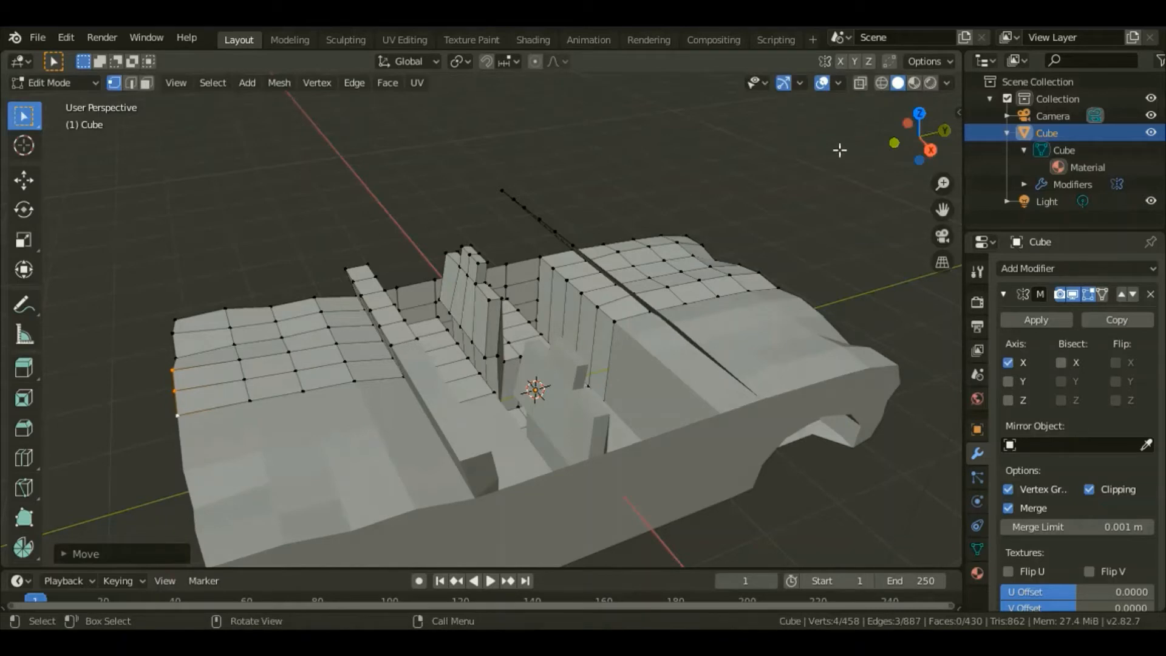
Extrude the upper rear corner's back and side faces in place and scale them to about 0.82 for a taillight
middle_drag(842, 149, 342, 491)
key(3)
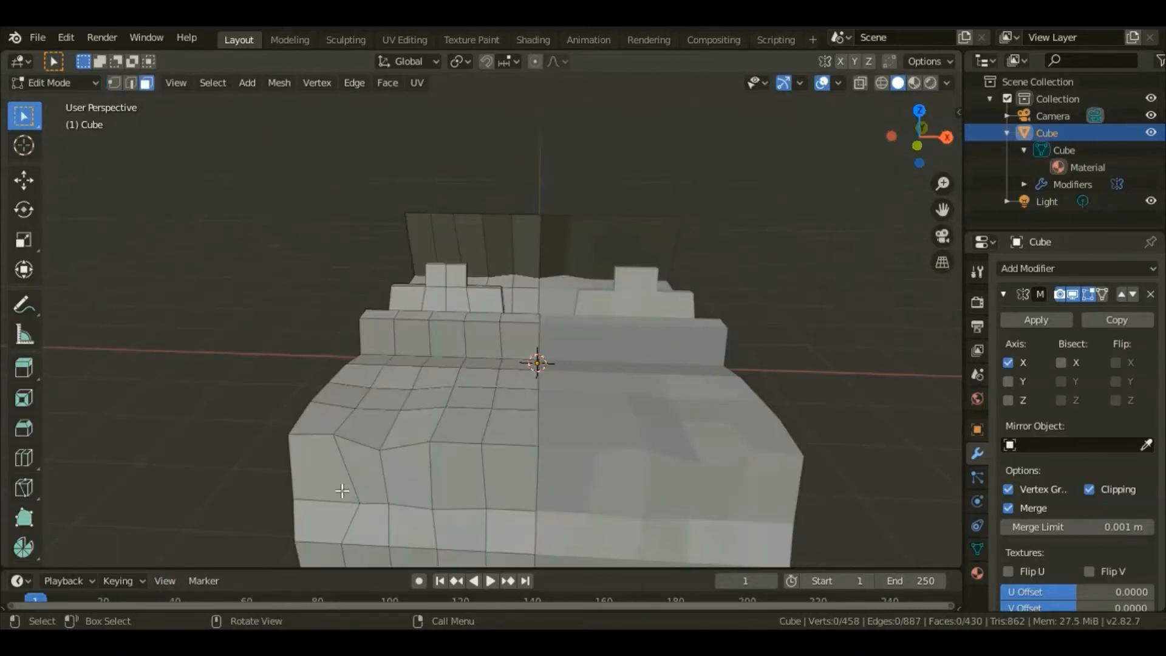
click(342, 490)
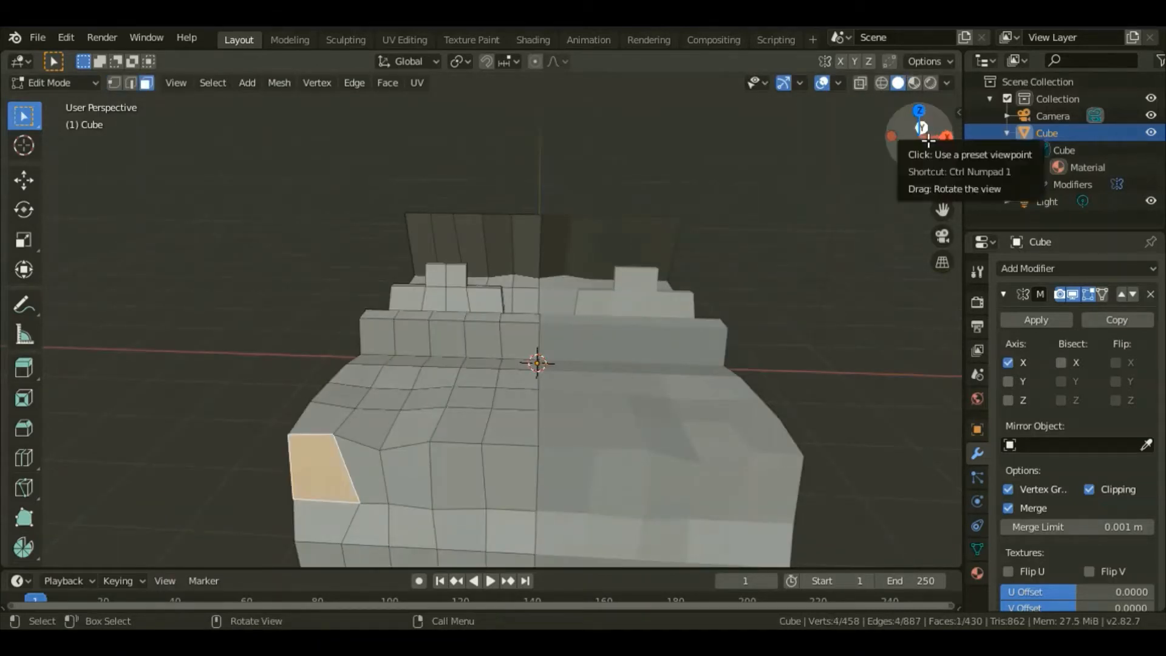
drag(929, 141, 861, 190)
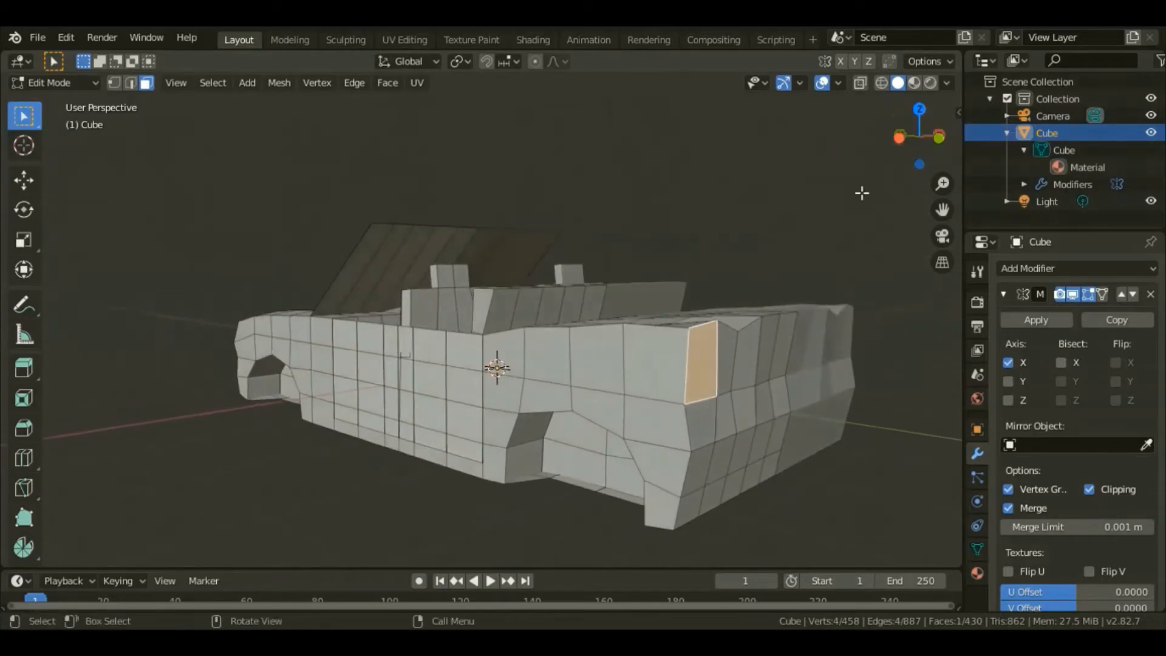
shift+click(685, 361)
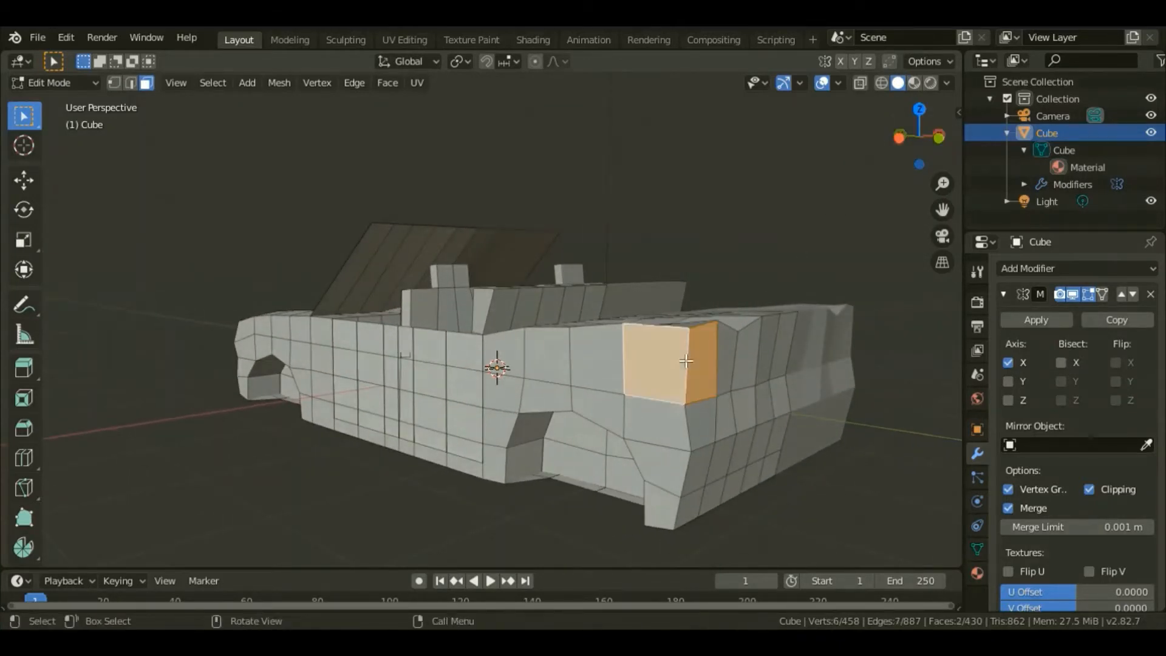
key(e)
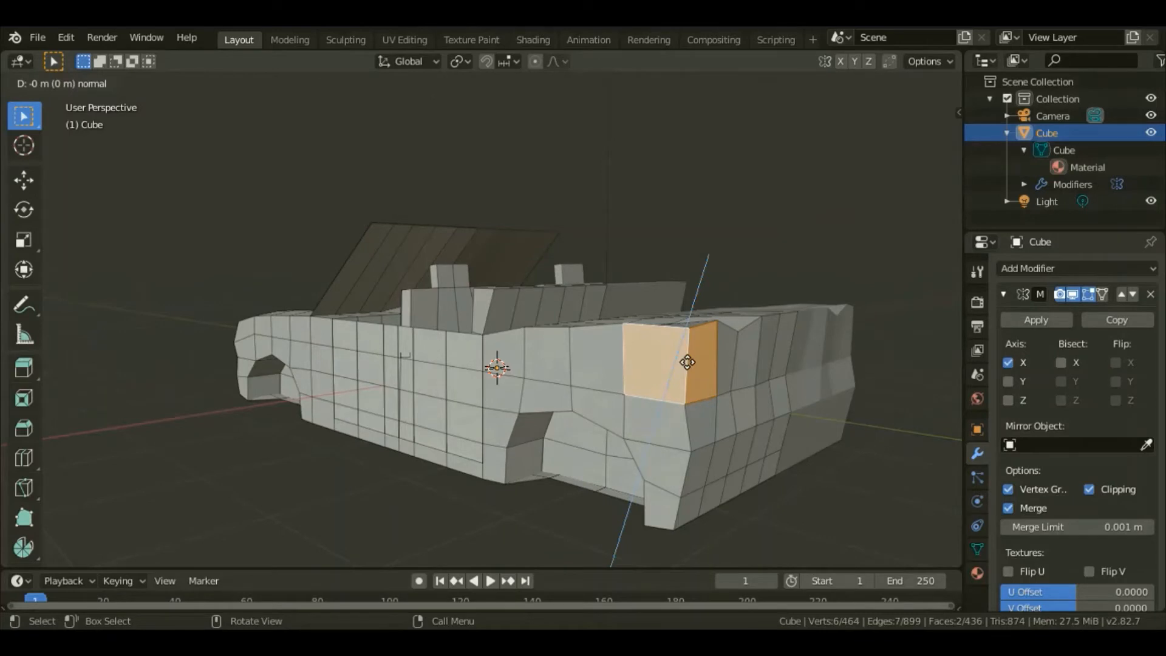
right_click(687, 362)
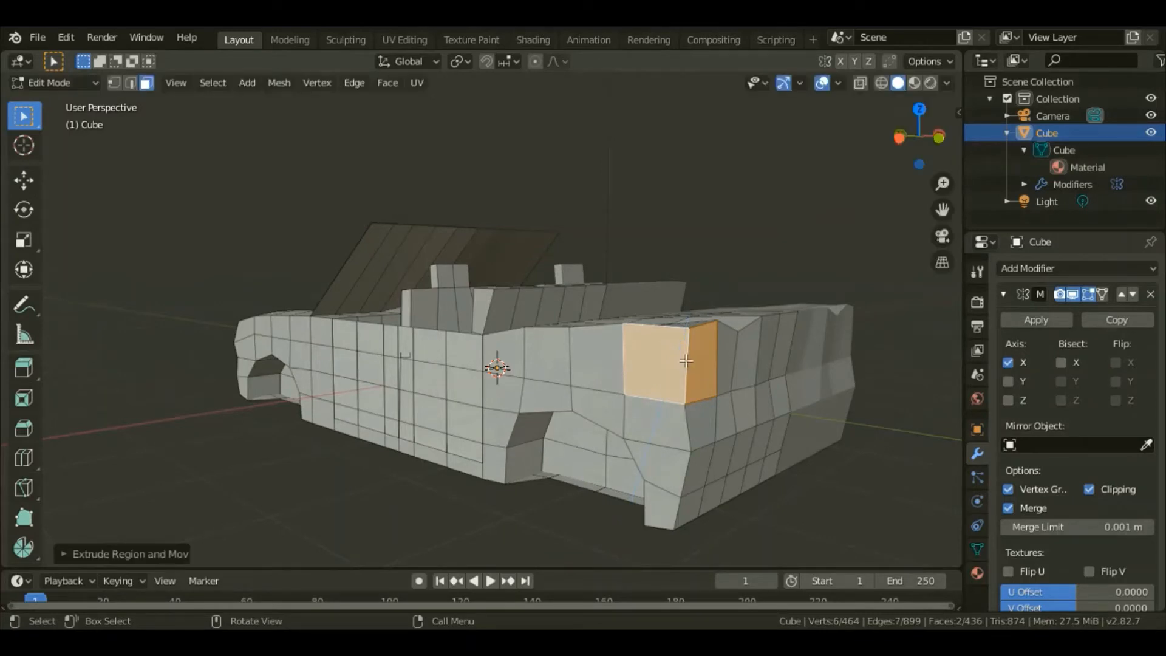
key(s)
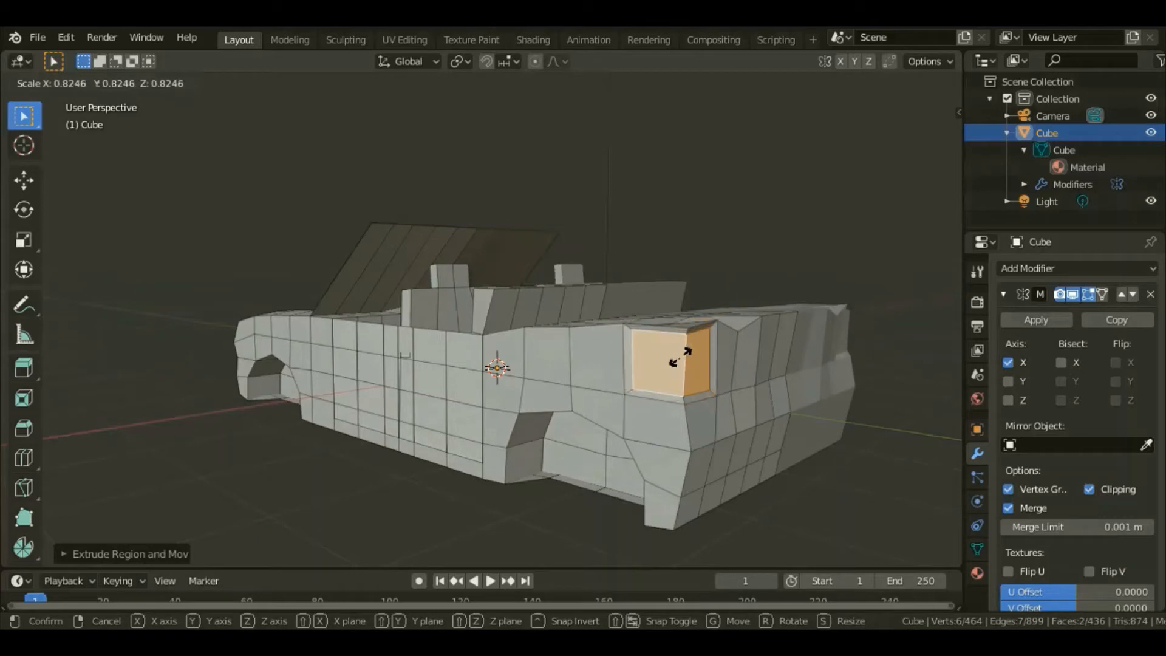
click(681, 358)
Extrude the taillight's two corner faces inward about 0.034 m as a recess
scroll(681, 359, up, 1)
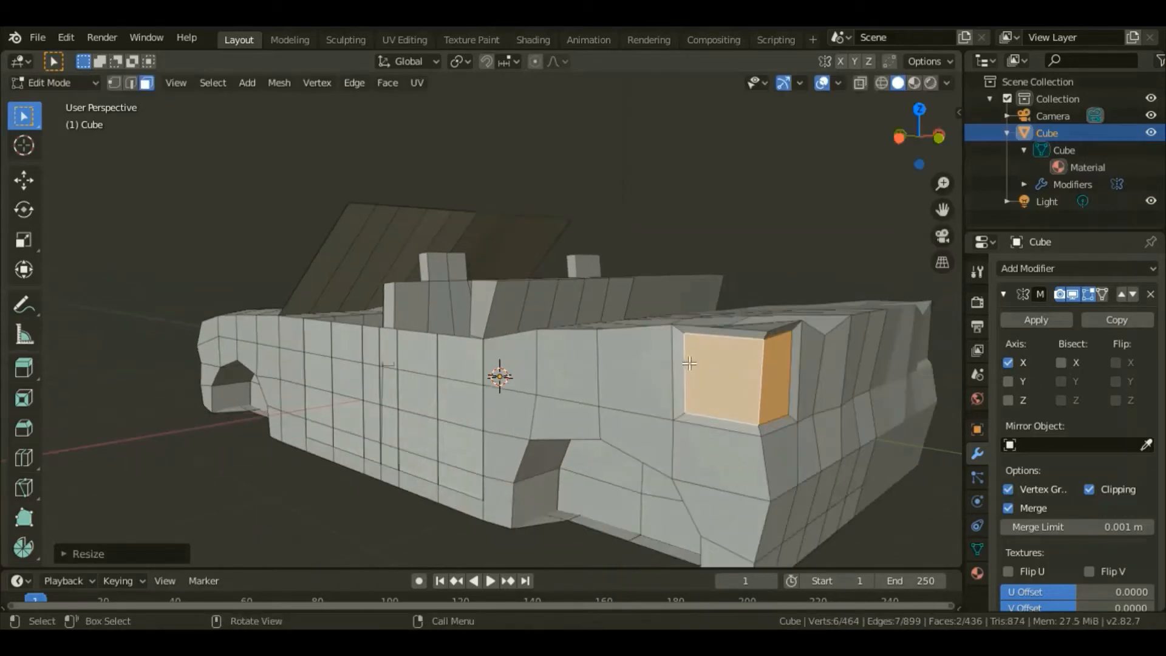
drag(936, 115, 920, 125)
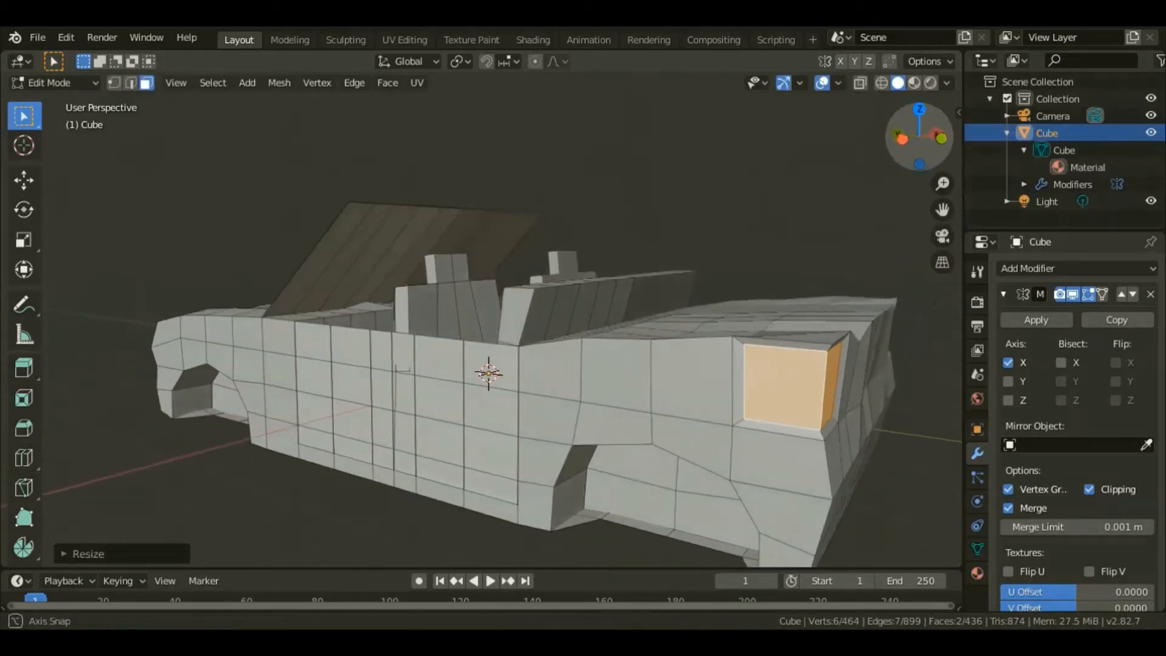
key(e)
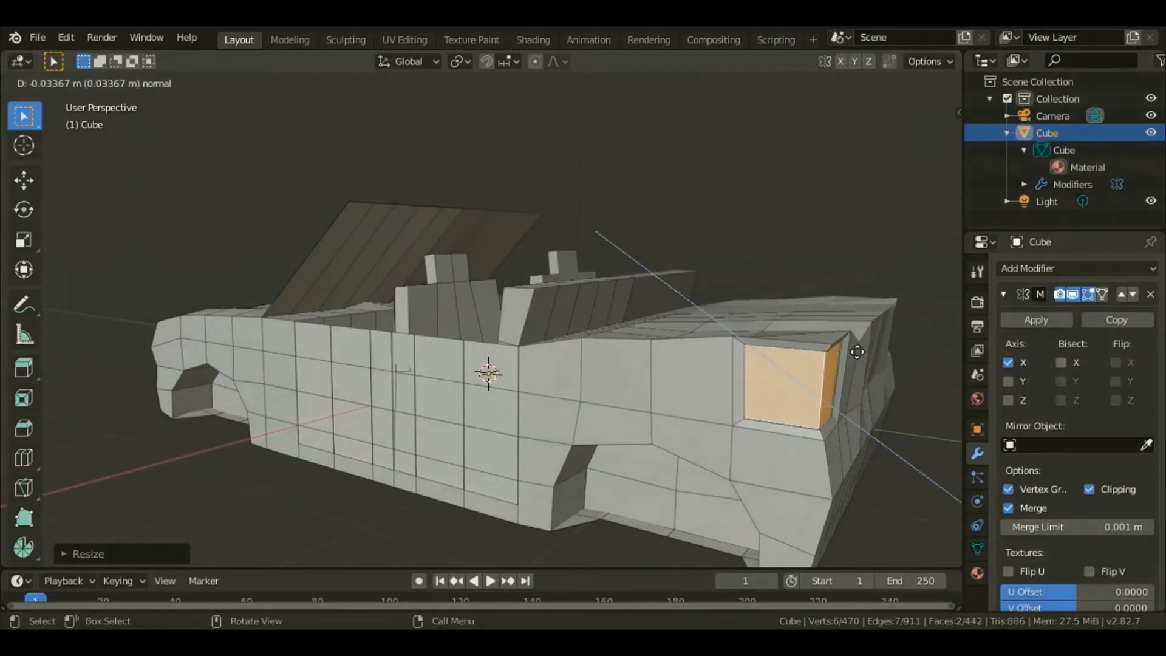
click(855, 350)
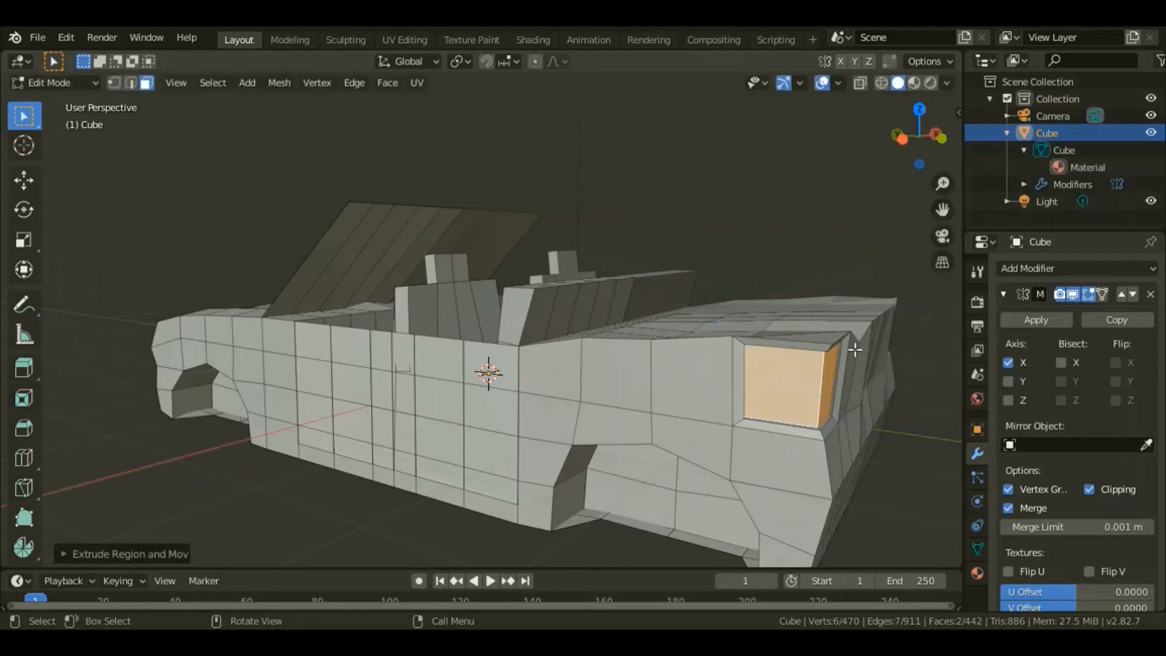
Add a mesh circle at the rear wheel well and rotate it 90° about the Y axis
drag(930, 152, 977, 144)
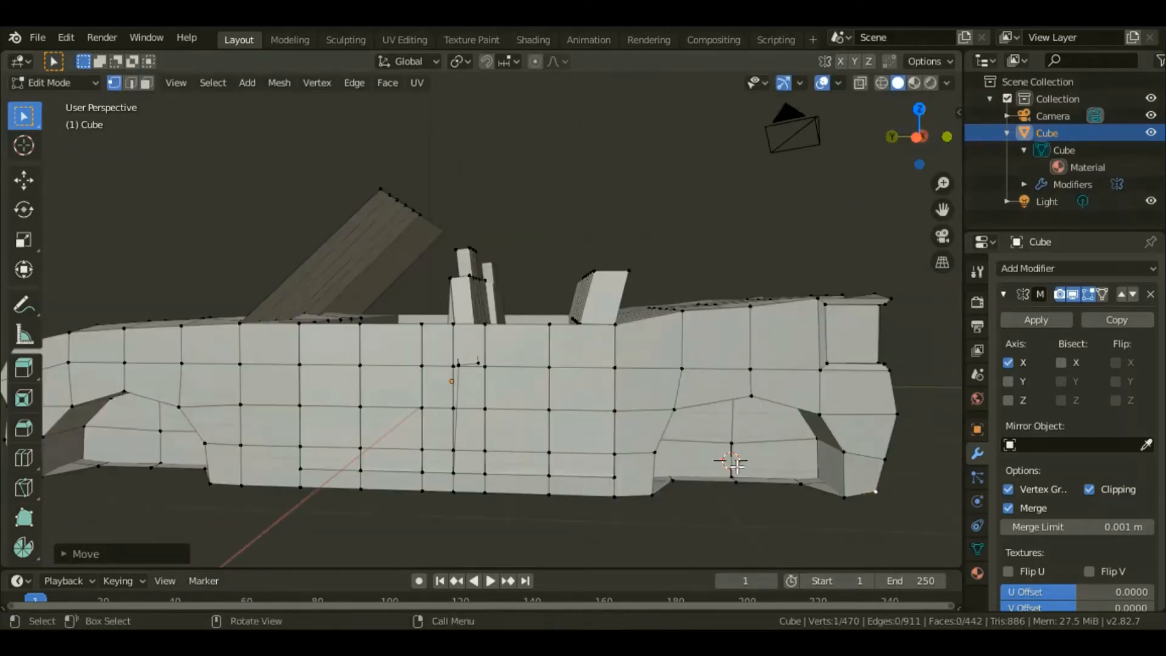
key(shift+a)
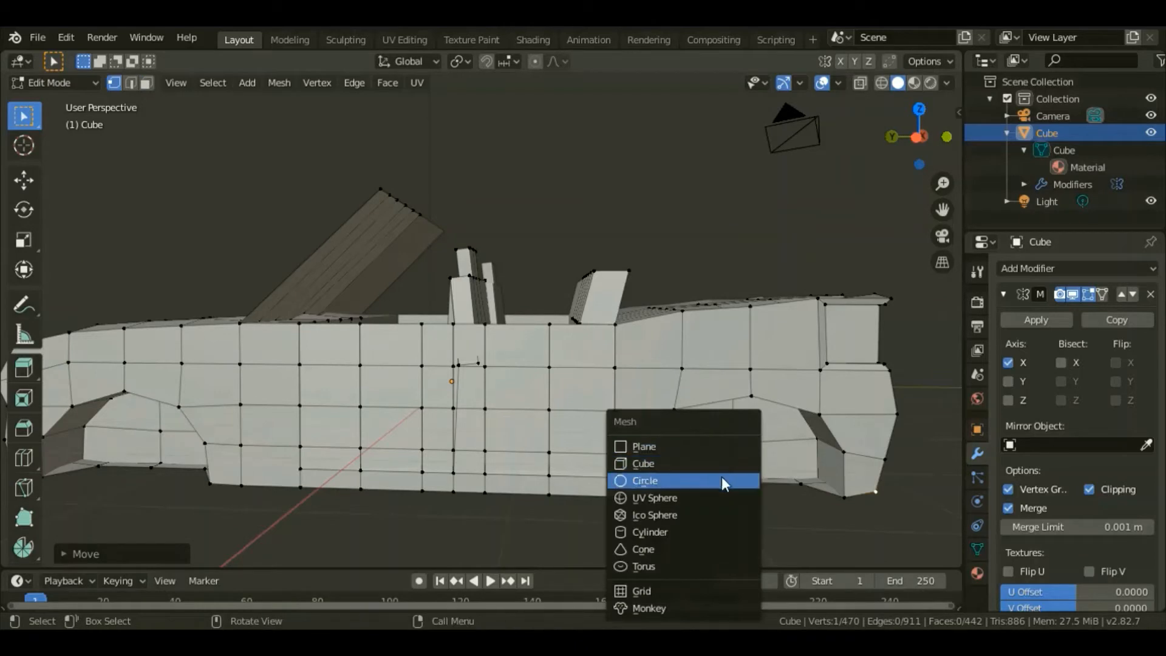
click(721, 481)
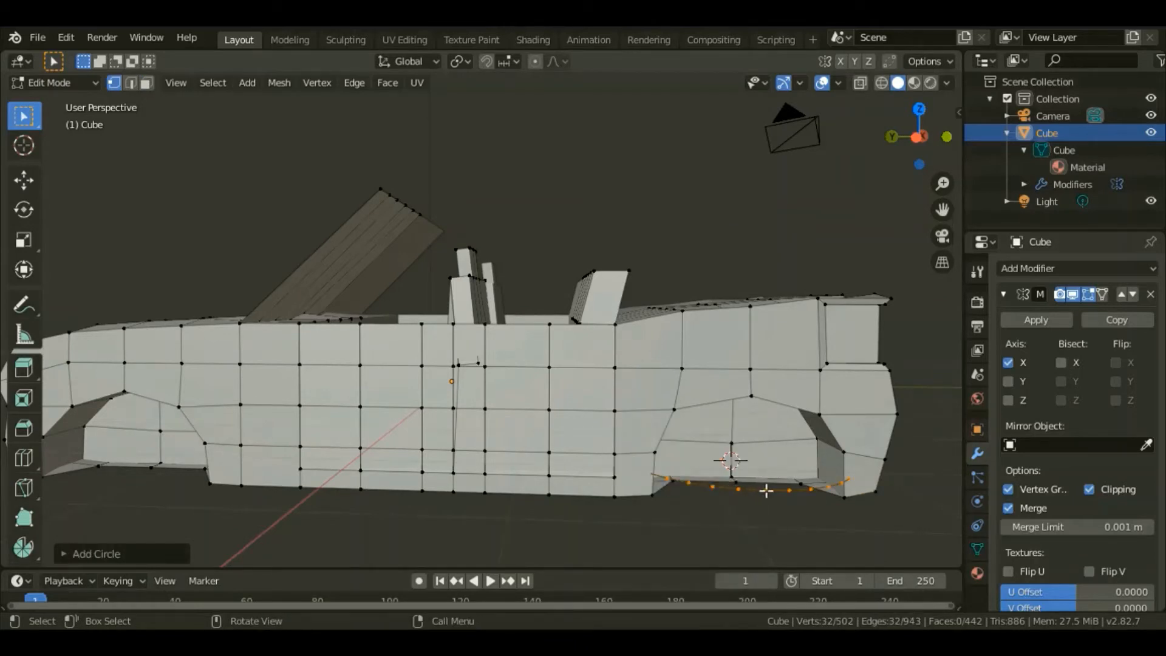
text(r90)
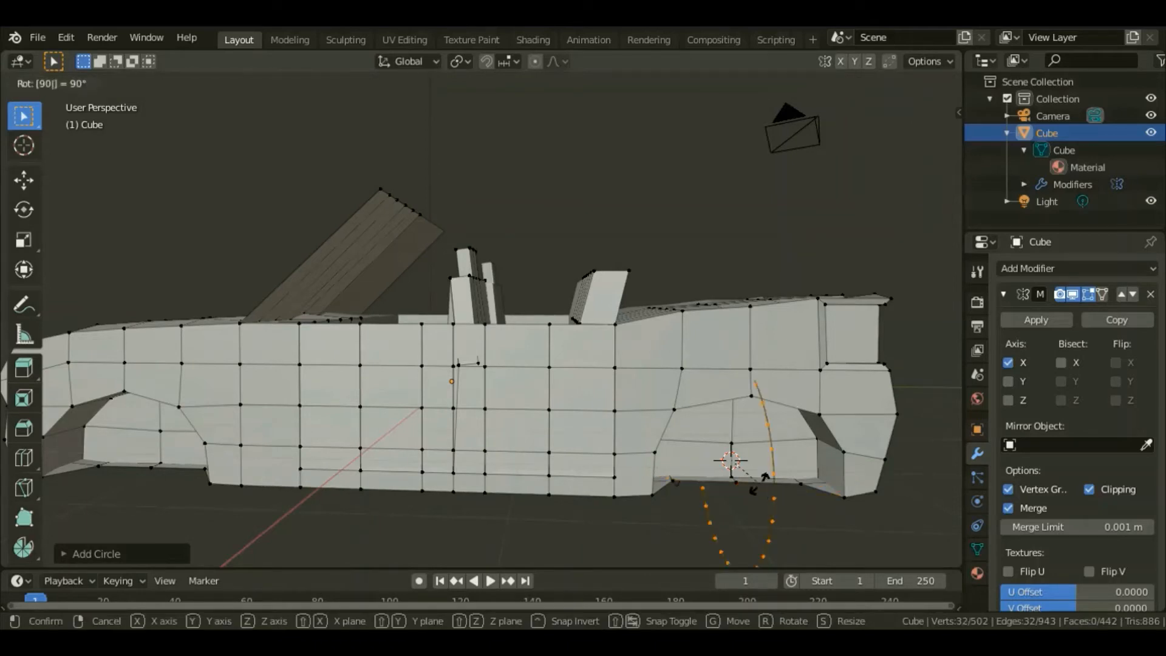
text(y)
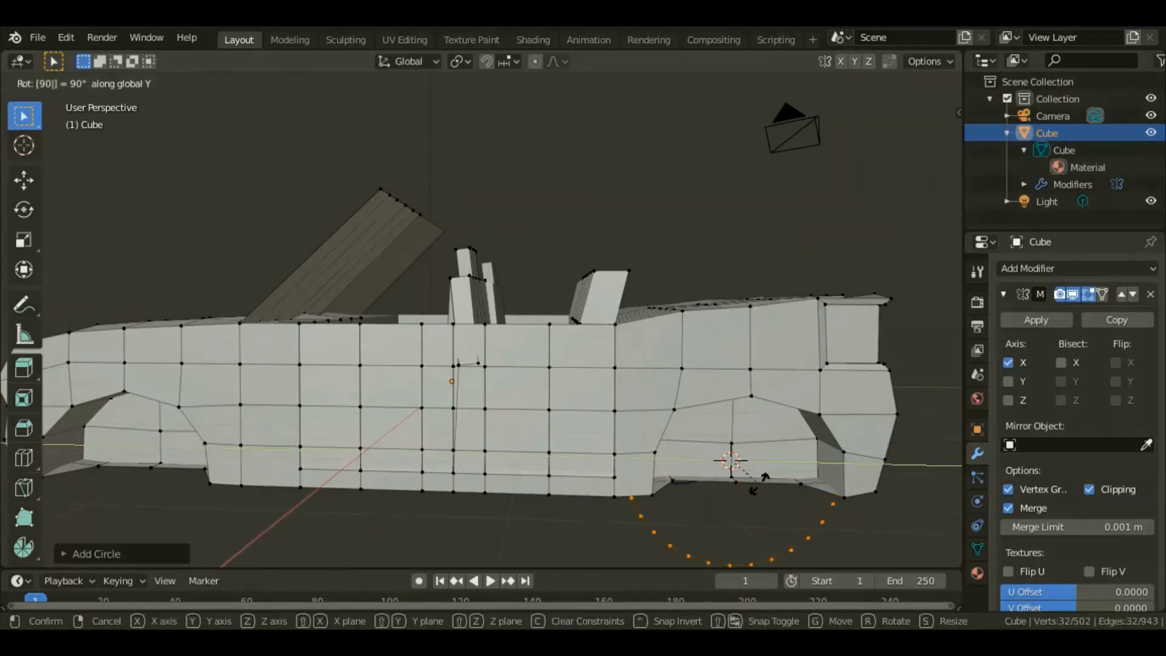
key(Return)
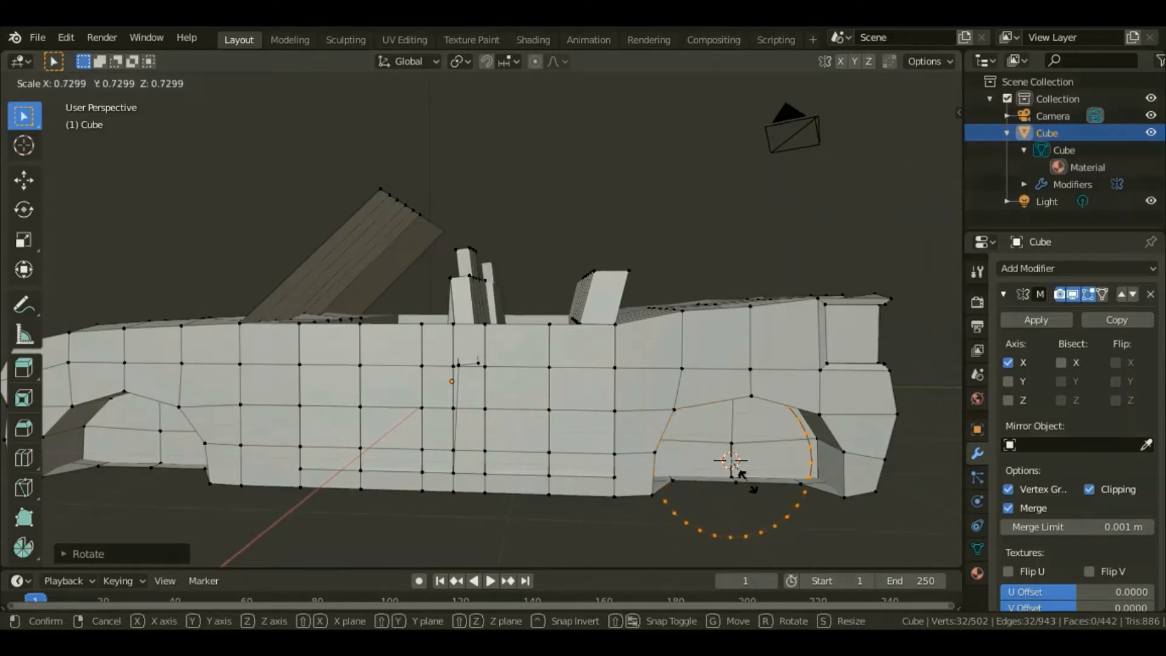
Scale the wheel circle to about 0.73 and lower it slightly along Z to fit the rear wheel well
click(742, 474)
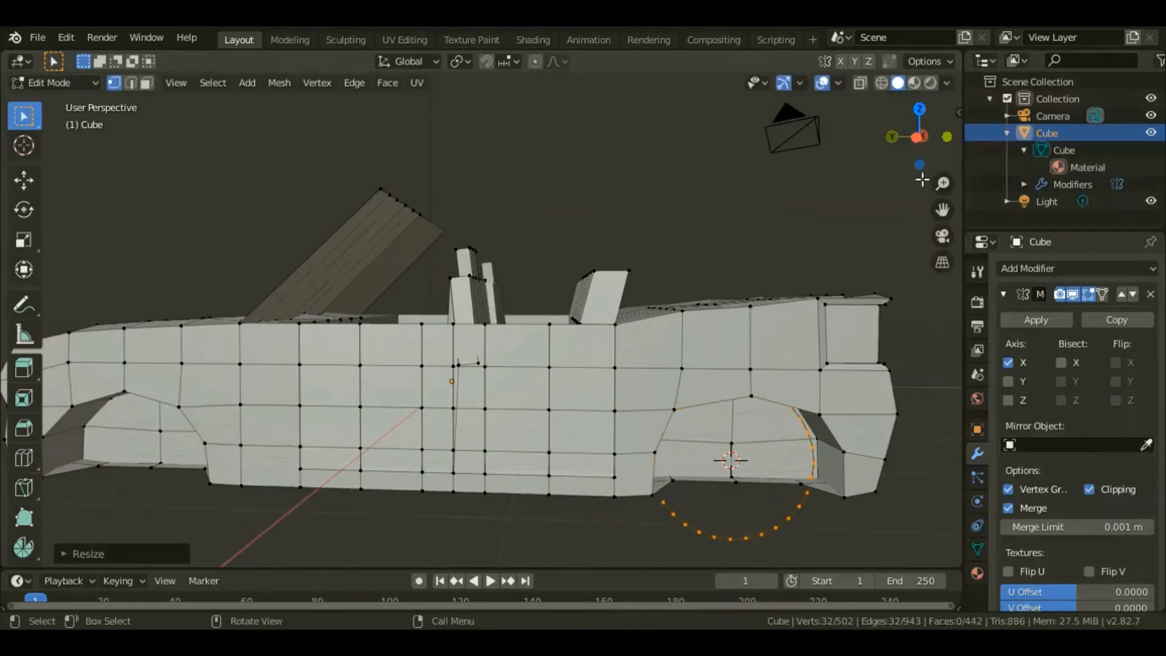
drag(928, 164, 929, 141)
scroll(882, 319, down, 1)
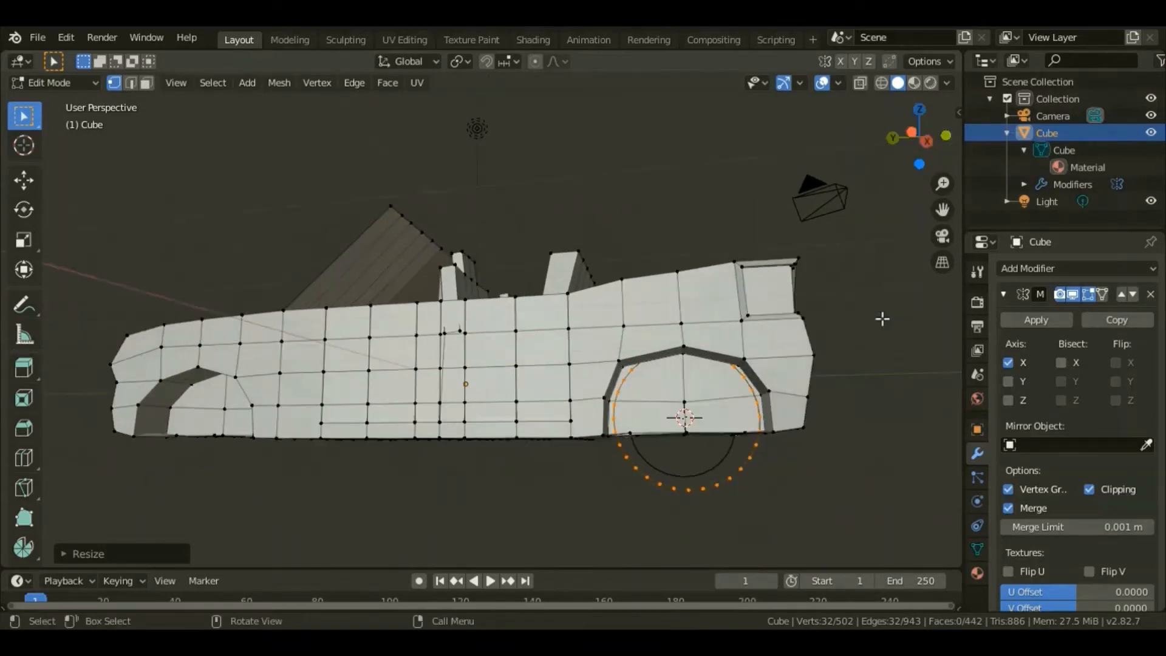
key(g)
key(z)
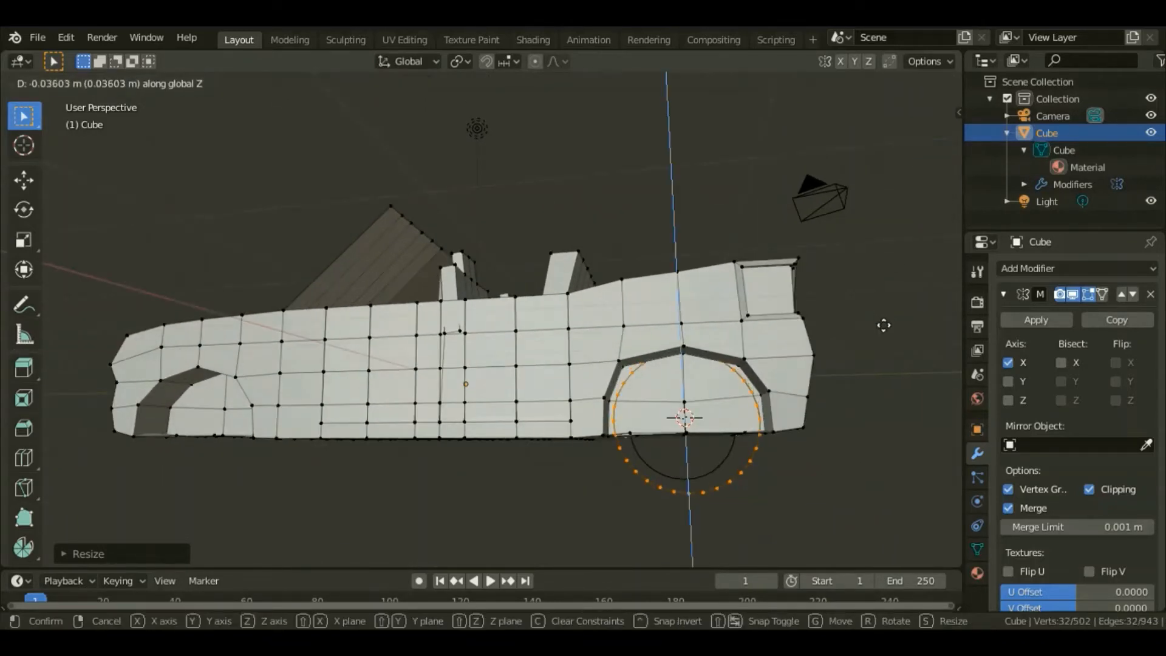
click(884, 329)
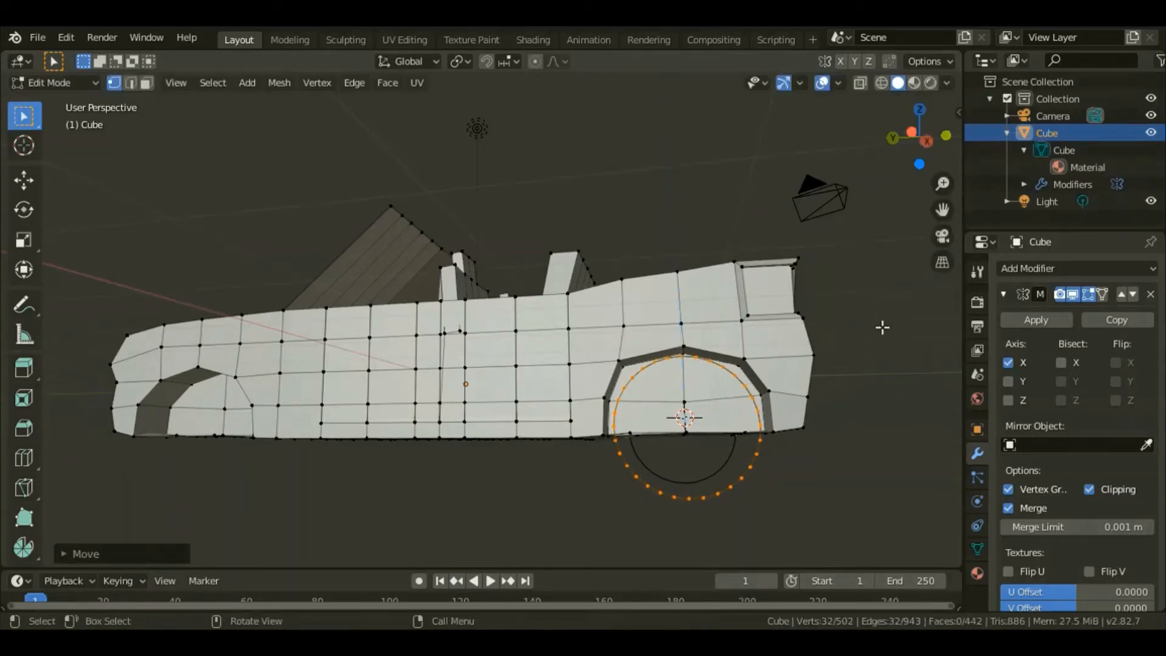
Extrude the rear wheel circle along the X axis to give the tyre its width
drag(931, 161, 930, 194)
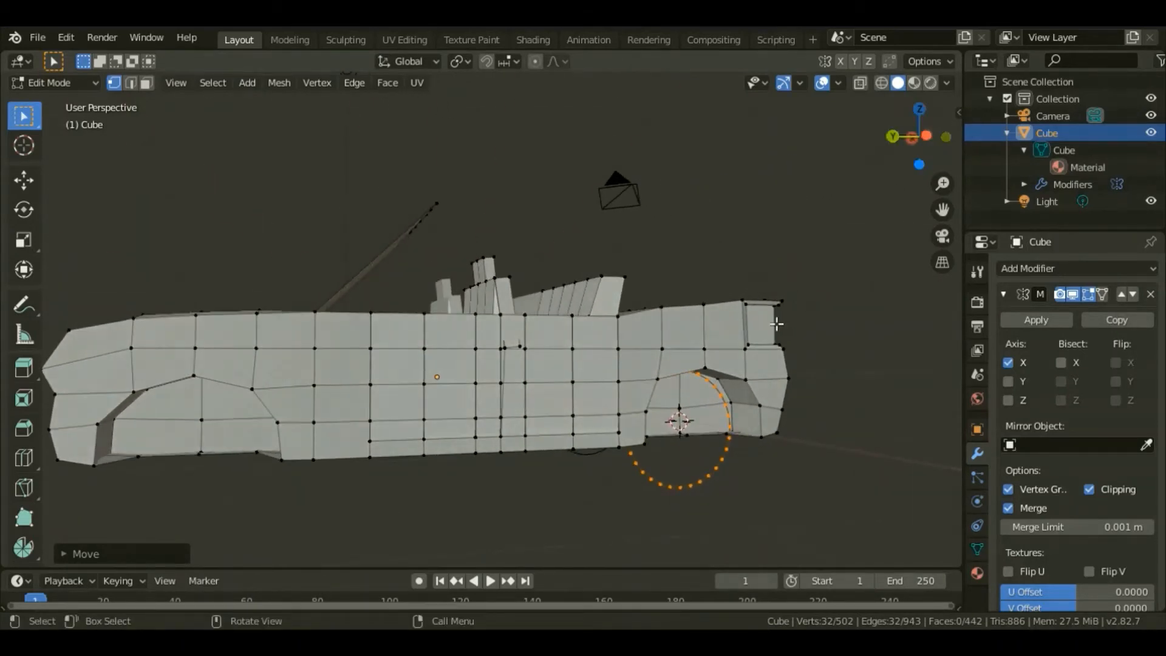
key(e)
key(x)
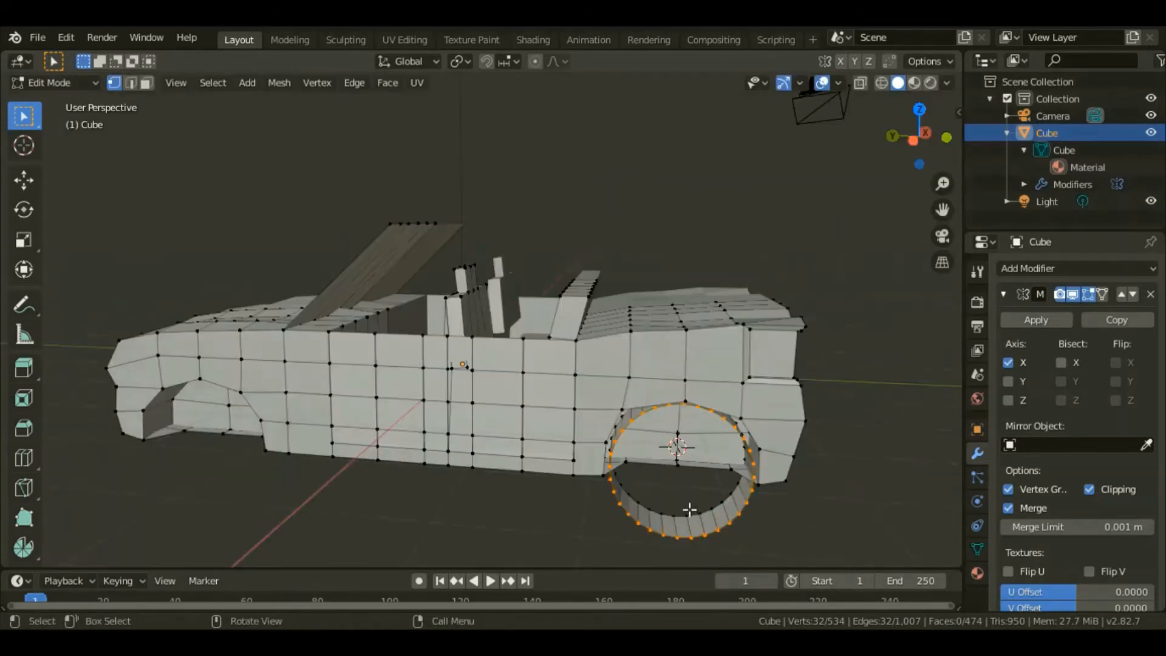
Select the whole linked tyre band, extrude it in place and scale it to about 0.71 for the inner rim
key(l)
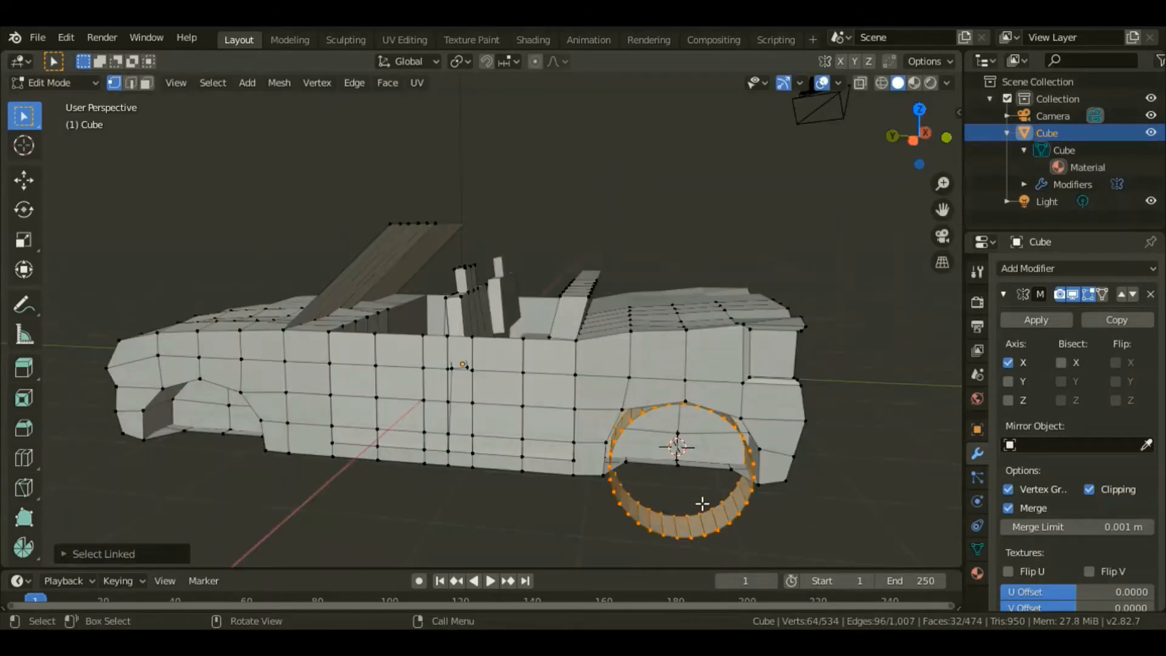
key(e)
right_click(764, 445)
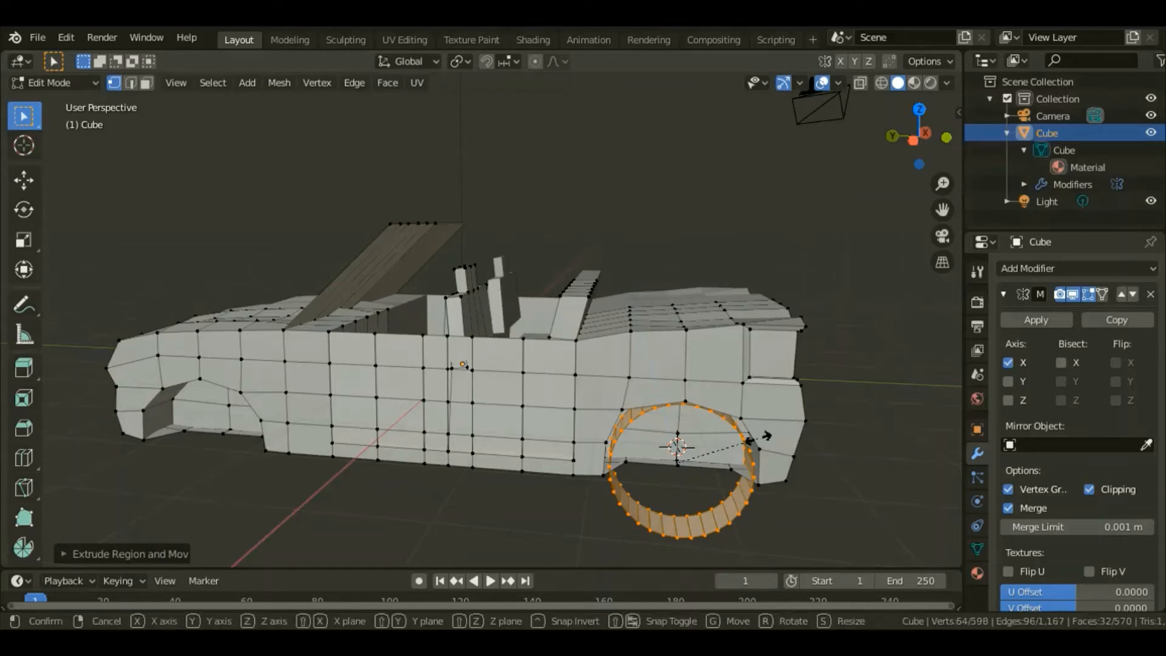
key(s)
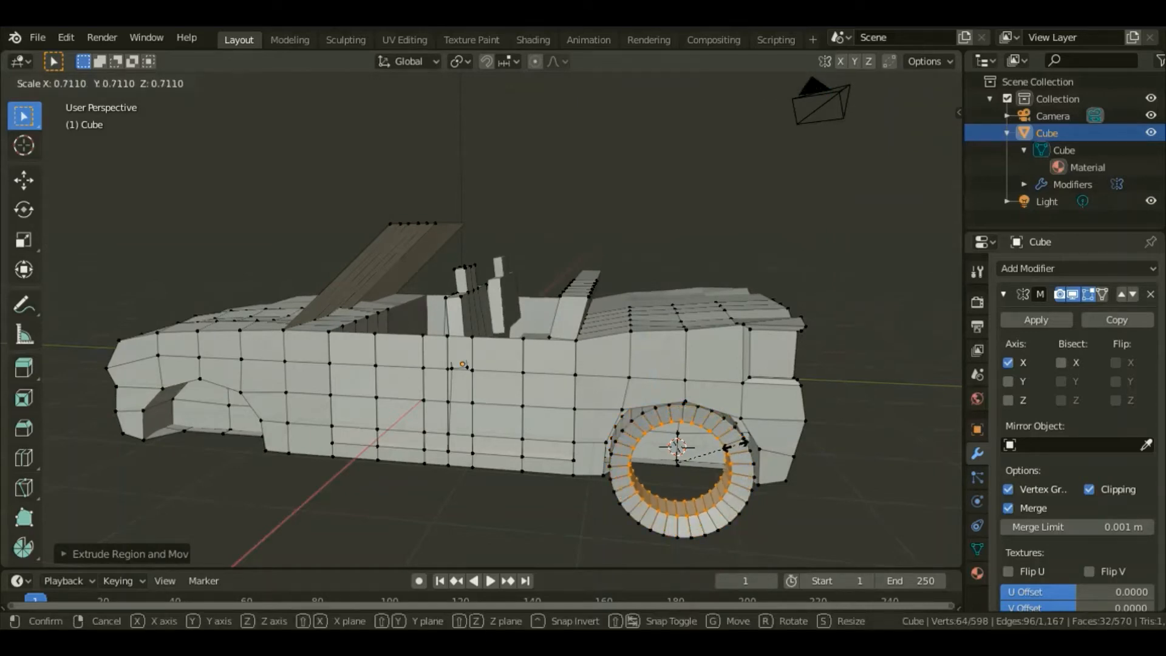
click(727, 480)
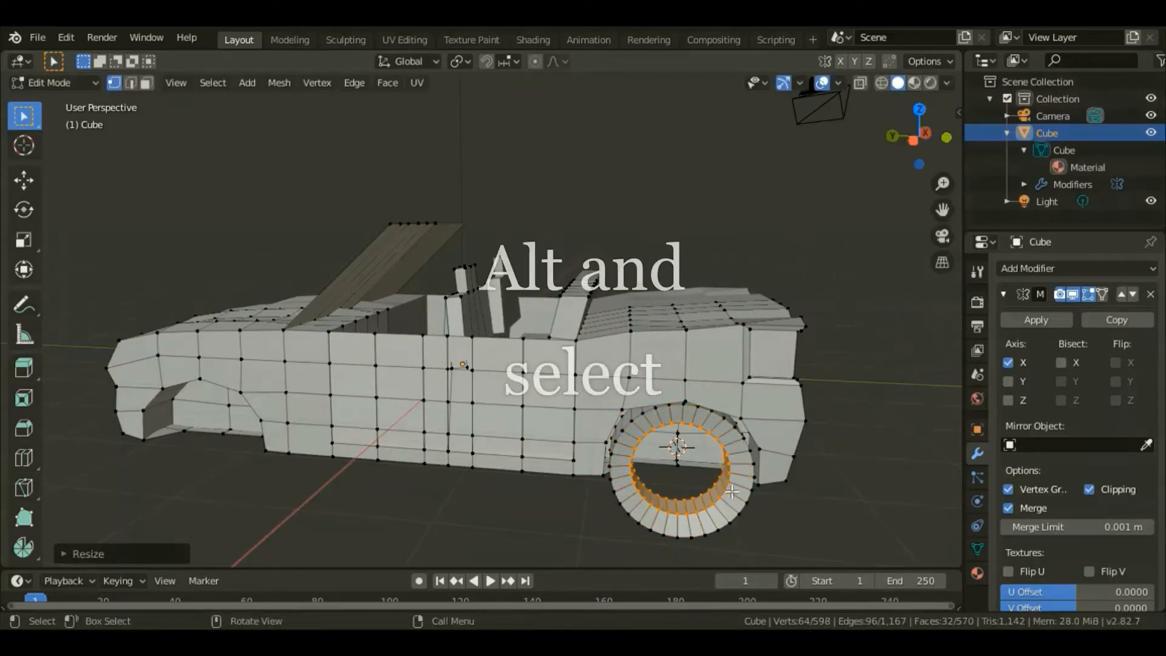
Move the tyre's outer-side inner loop about -0.12 m and its opposite inner loop about 0.09 m along X
click(732, 491)
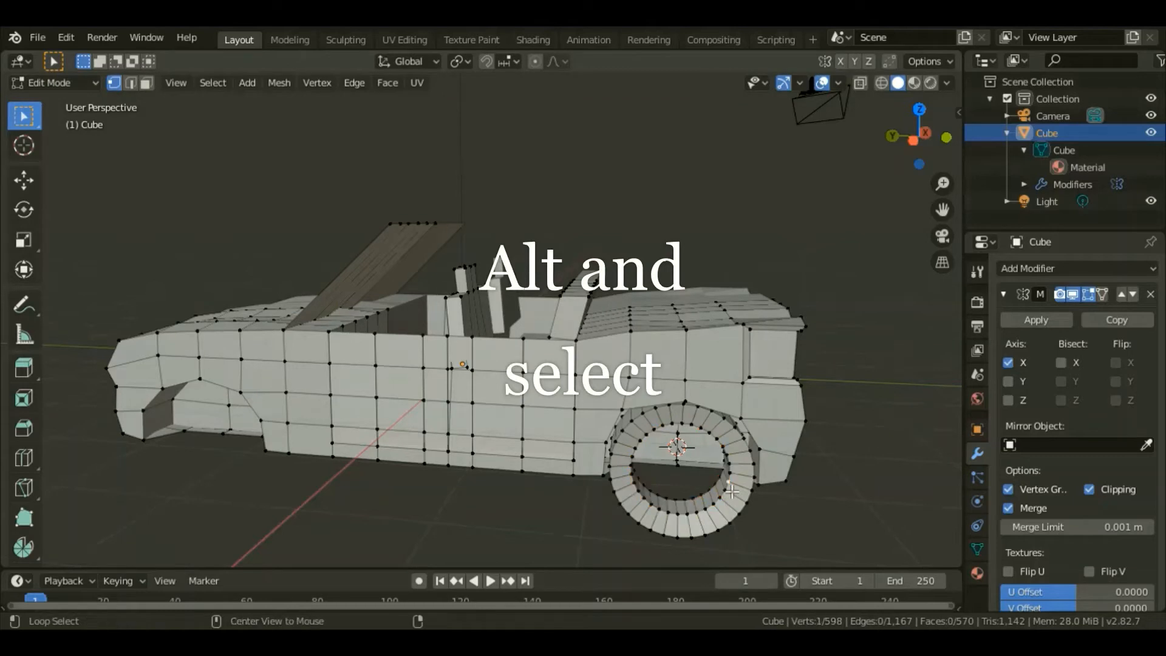
alt+click(732, 490)
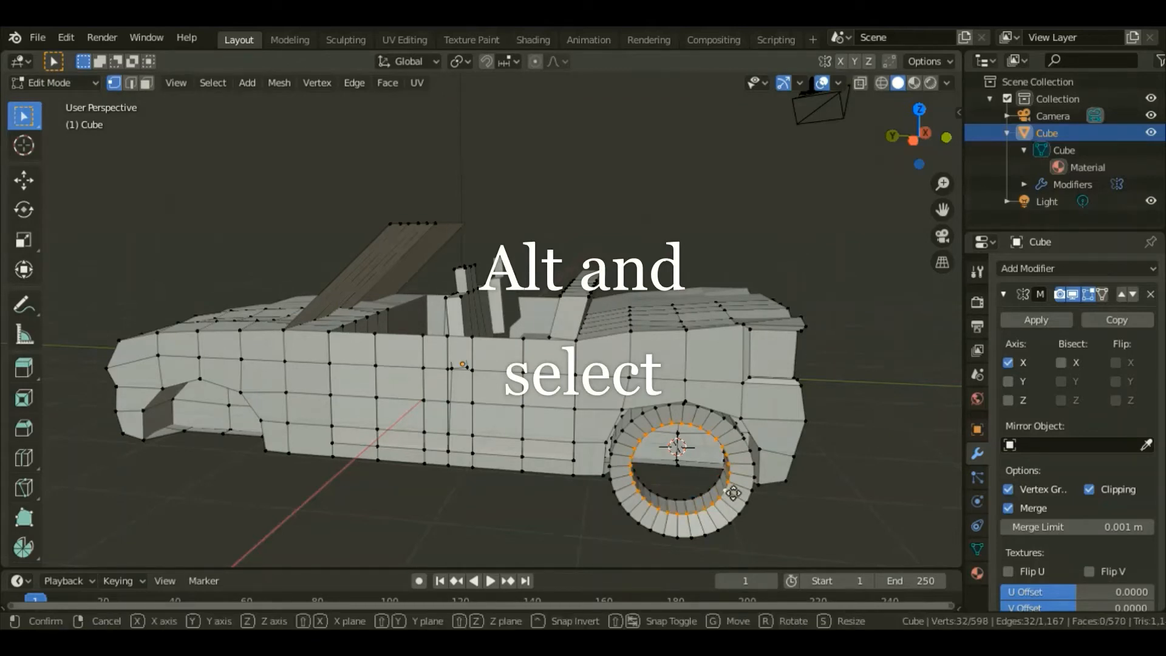
key(g)
key(x)
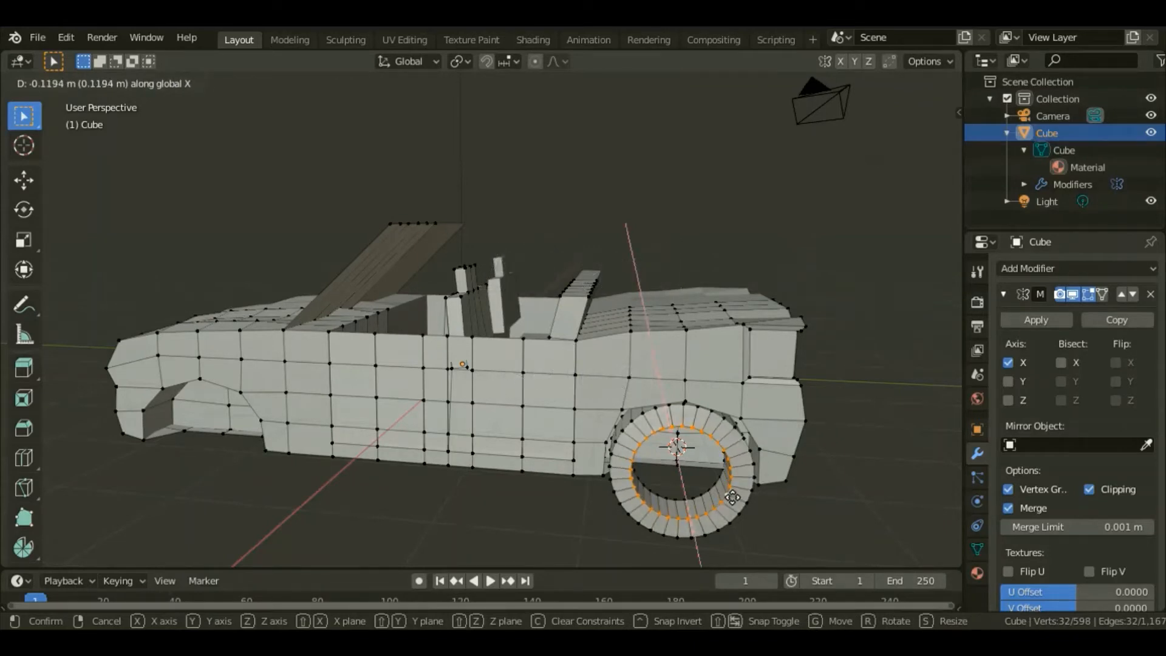
click(731, 497)
scroll(735, 534, up, 2)
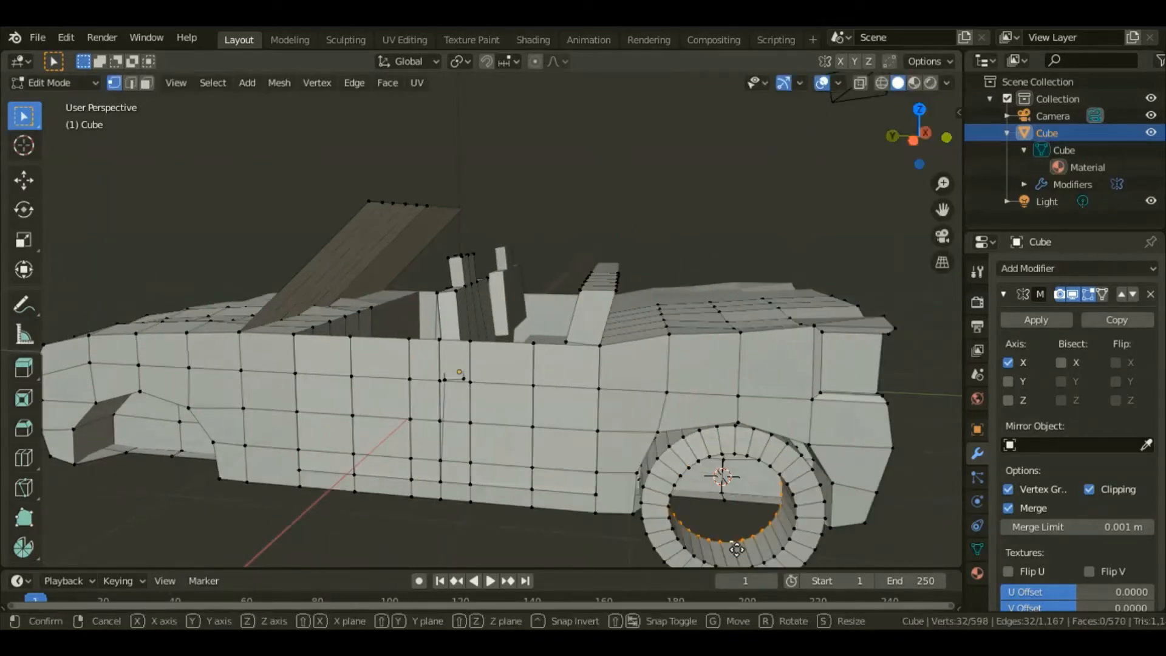
key(x)
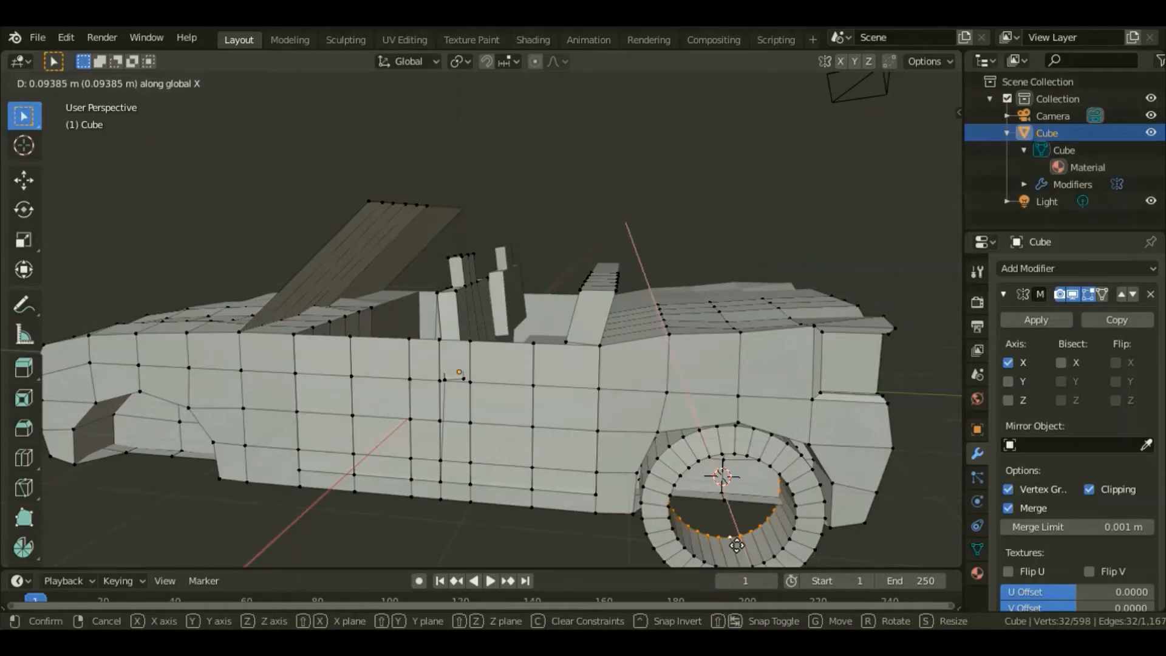
click(736, 545)
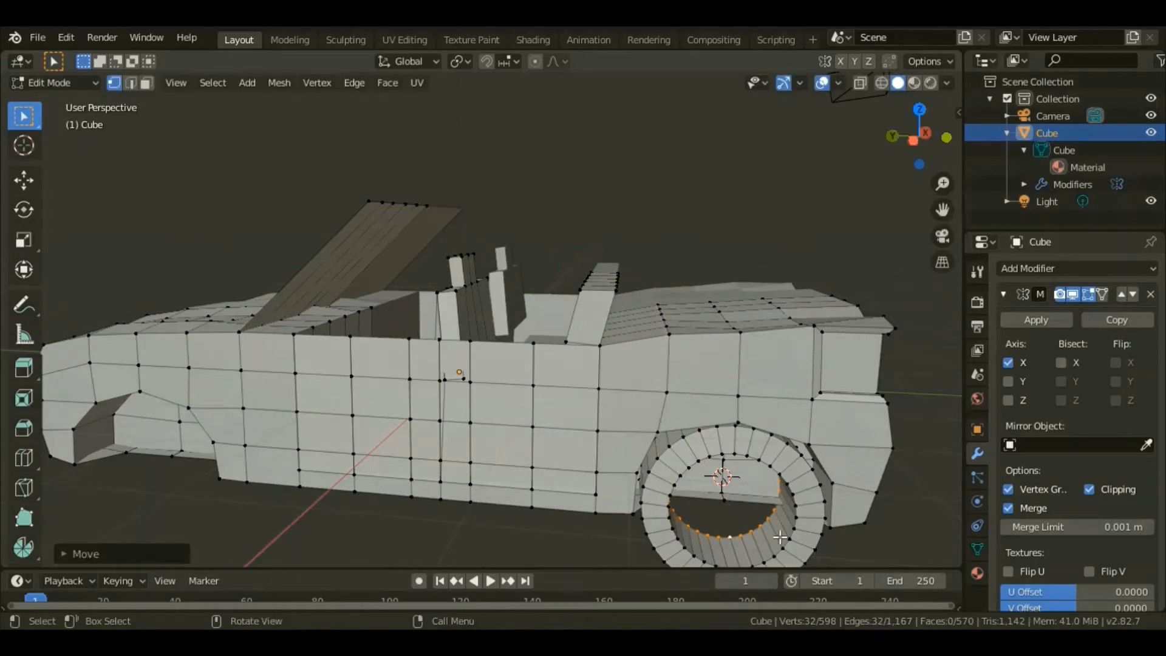
Extrude the inner rim in place at about 0.80 scale, and extrude it again, shrinking the new ring to a small hub opening
scroll(780, 537, down, 2)
key(e)
key(s)
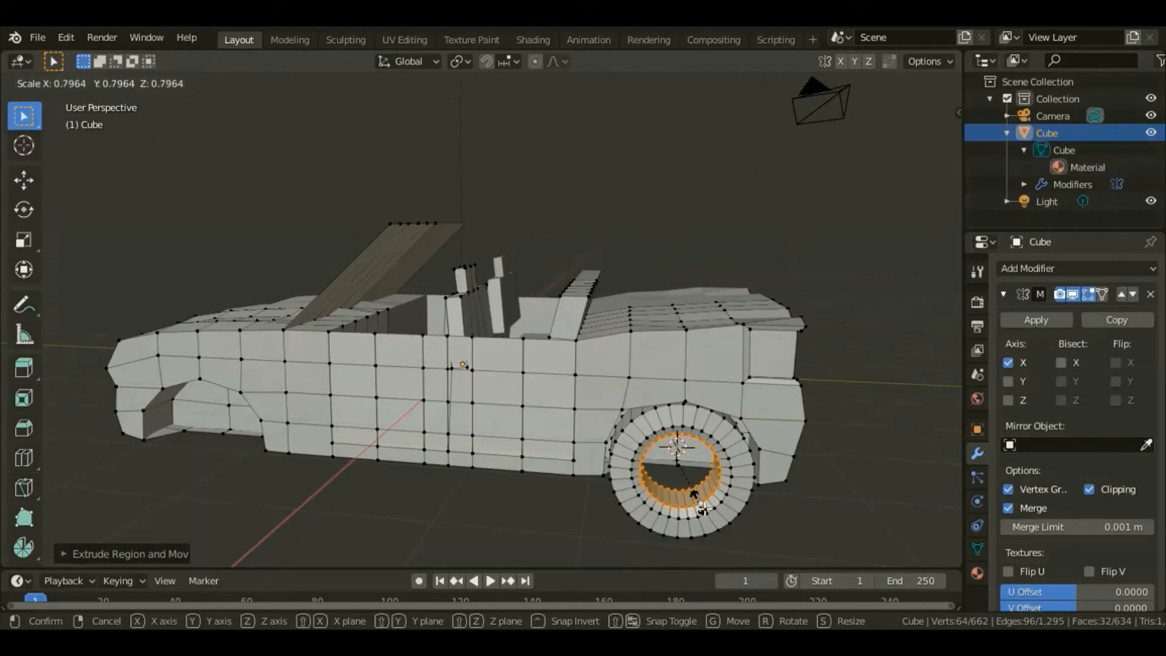
click(704, 509)
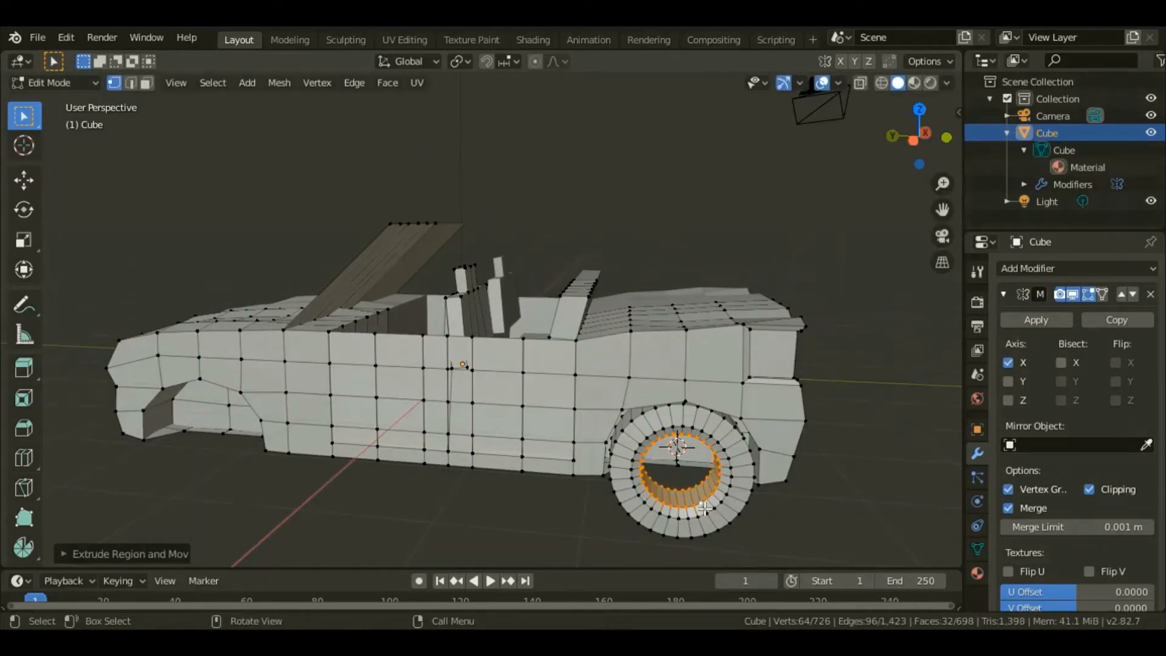
key(s)
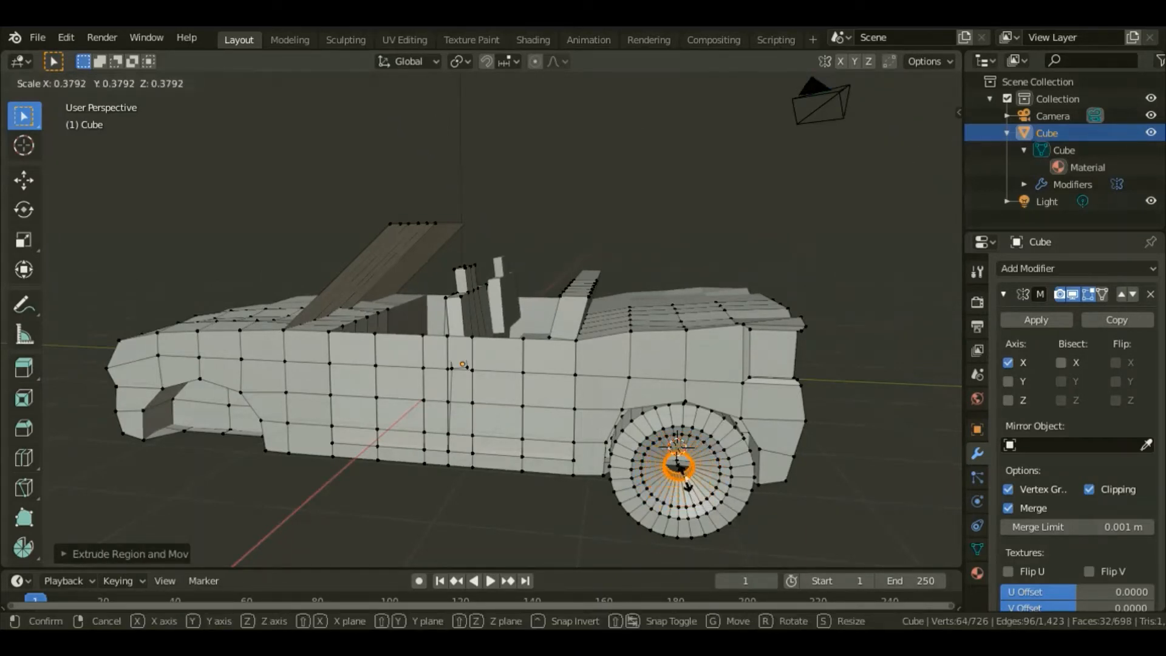
click(688, 481)
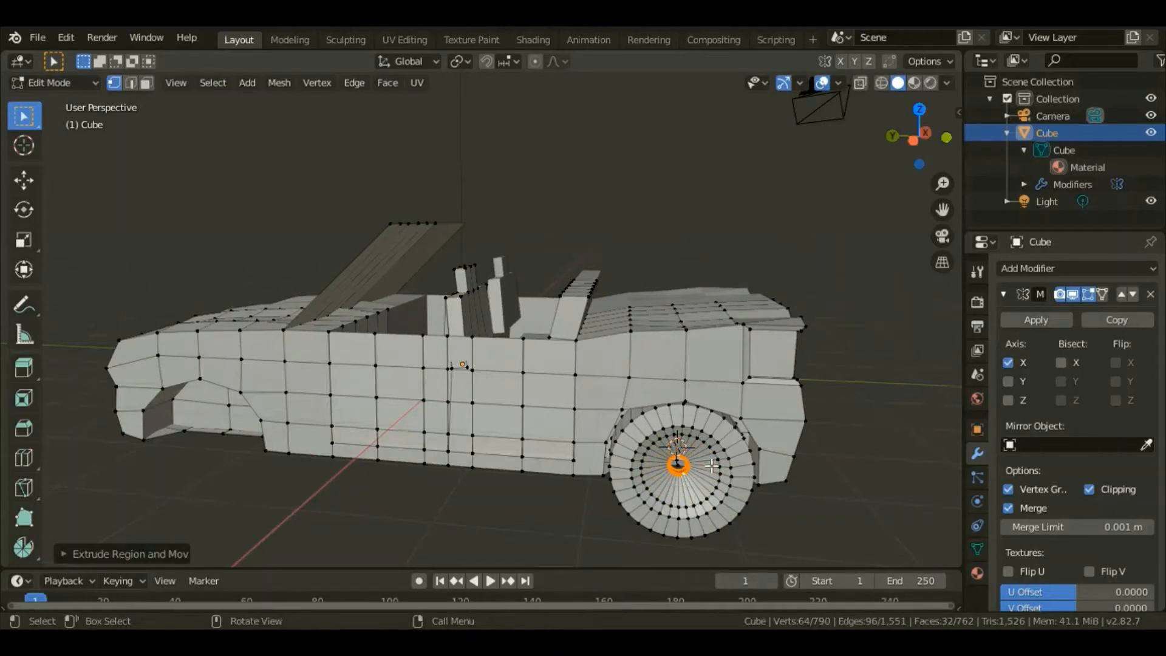
Dissolve the innermost extruded ring to close the hub opening at the wheel's centre
scroll(711, 468, up, 2)
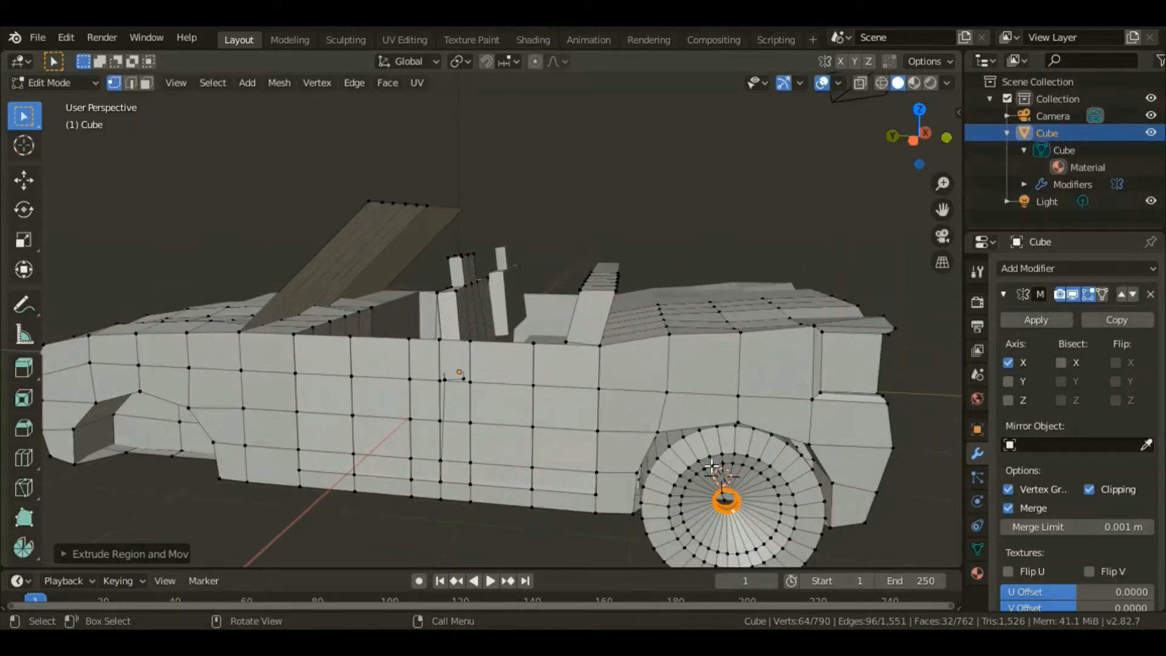
scroll(712, 467, up, 1)
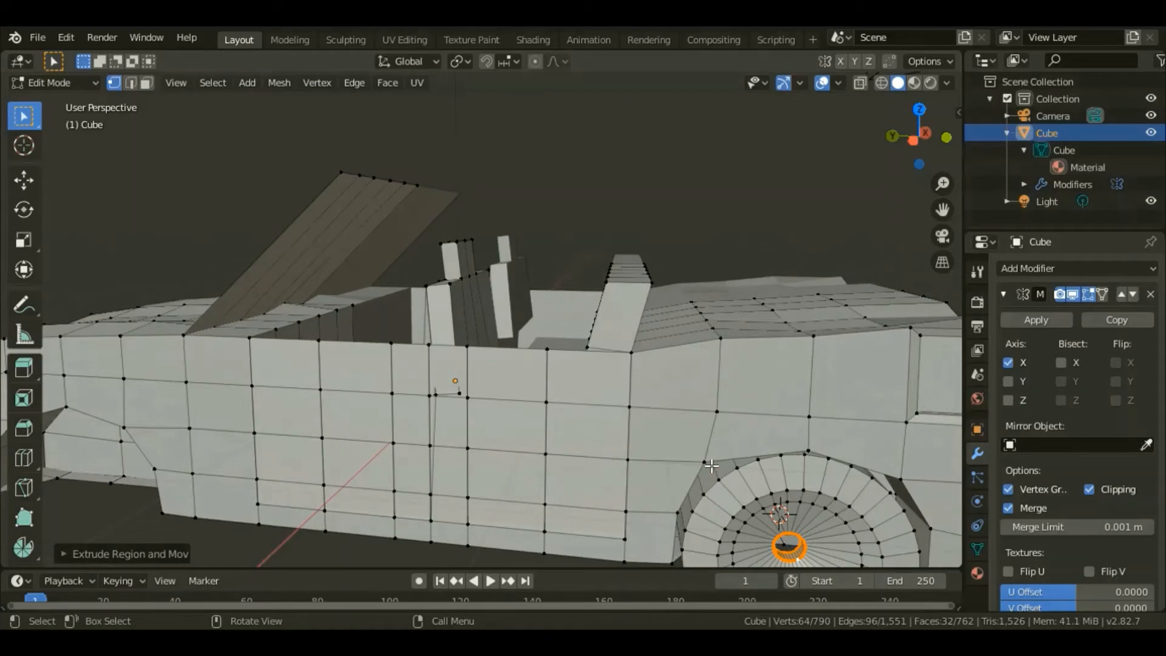
scroll(712, 467, down, 1)
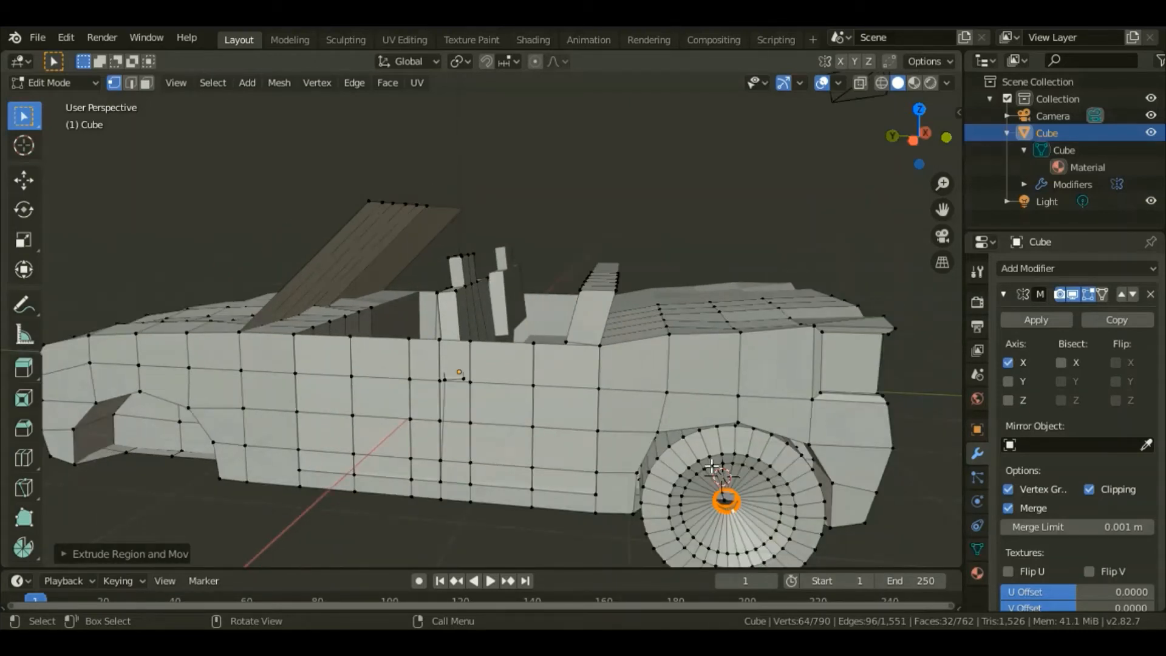
key(ctrl+x)
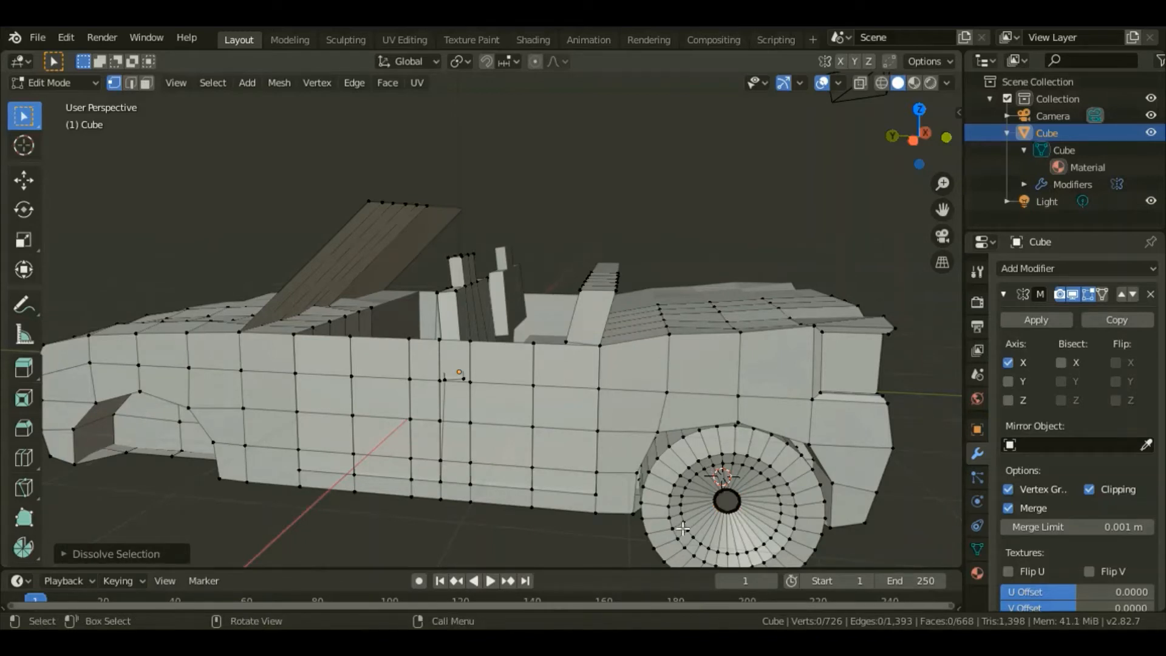
Select every other face of the rim ring, extrude the 16 faces in place and scale them toward the hub as spokes
shift+click(623, 422)
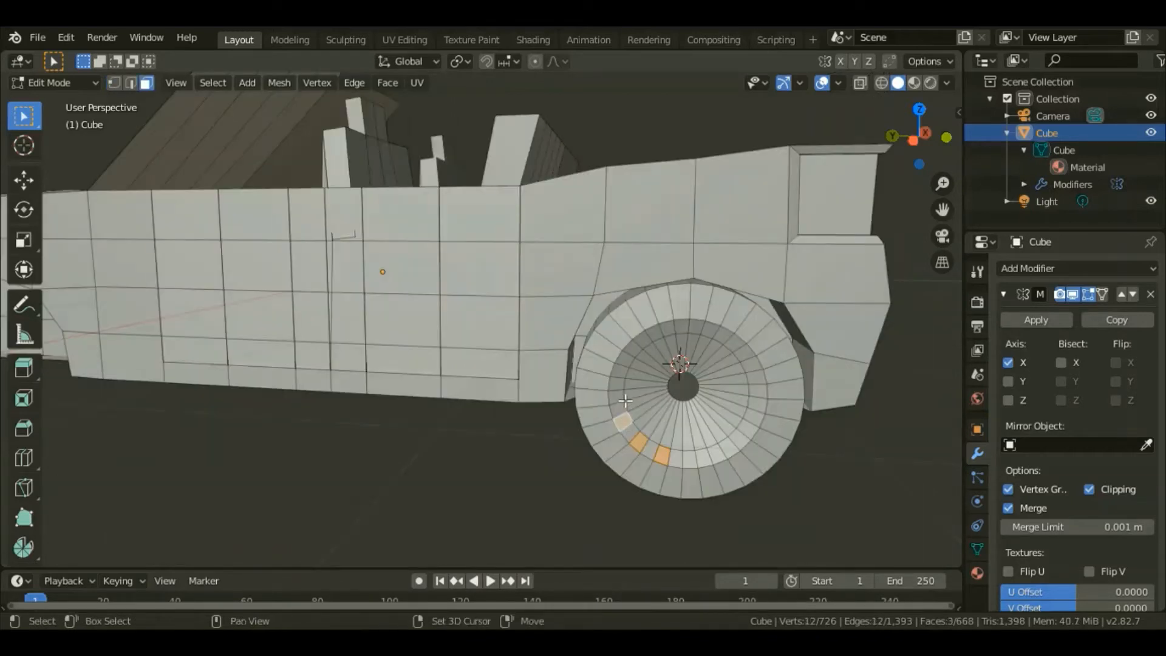
shift+click(616, 396)
shift+click(625, 374)
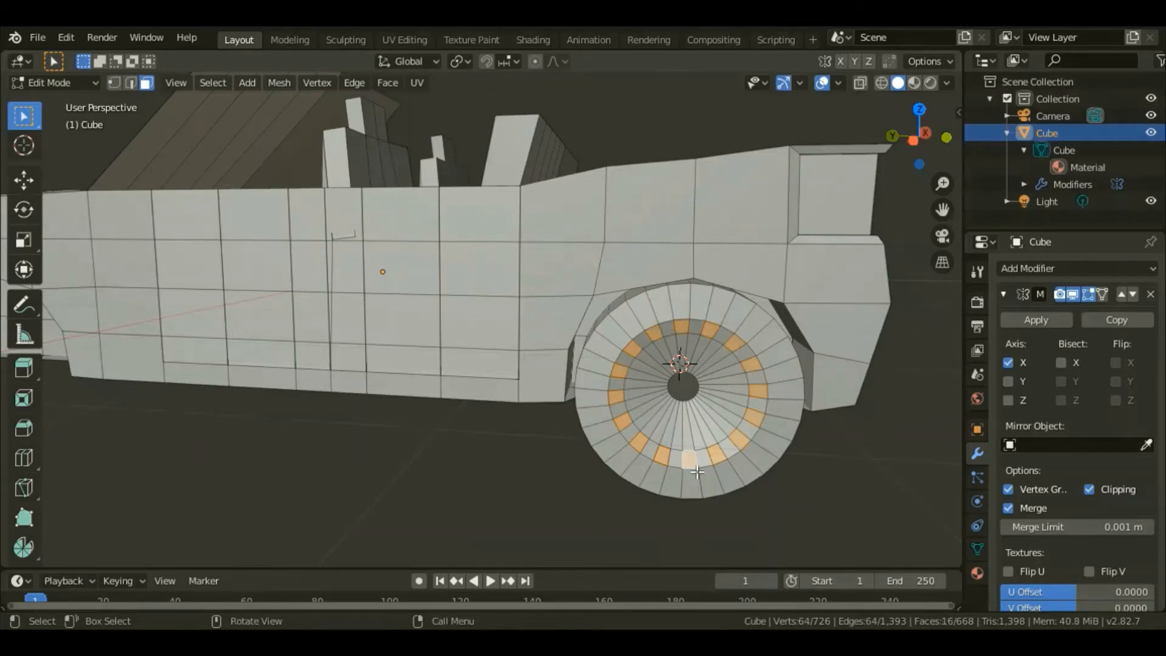
key(e)
right_click(698, 472)
key(s)
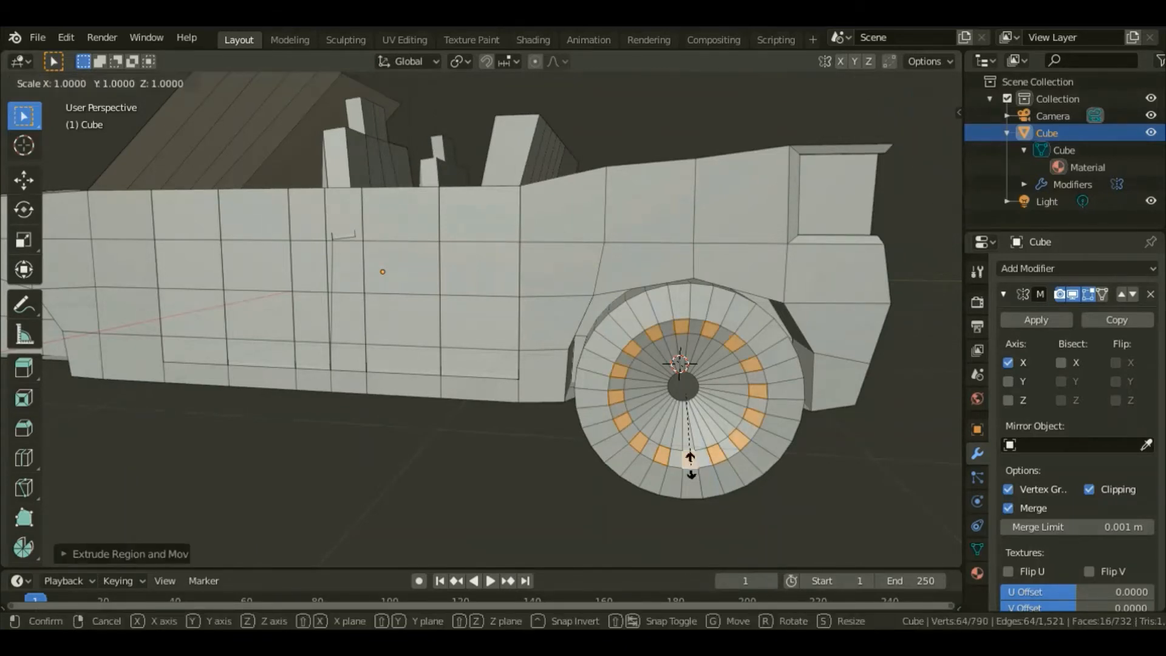
click(694, 413)
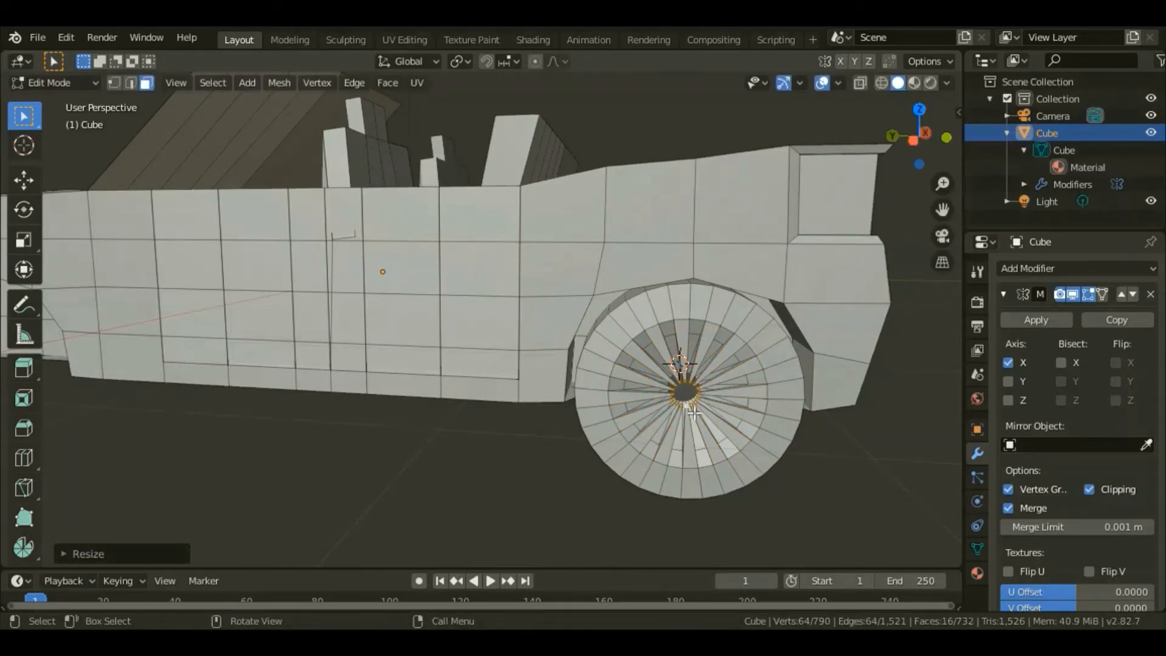
Move the spokes' inner ends slightly along the X axis to line them up with the hub
key(g)
key(x)
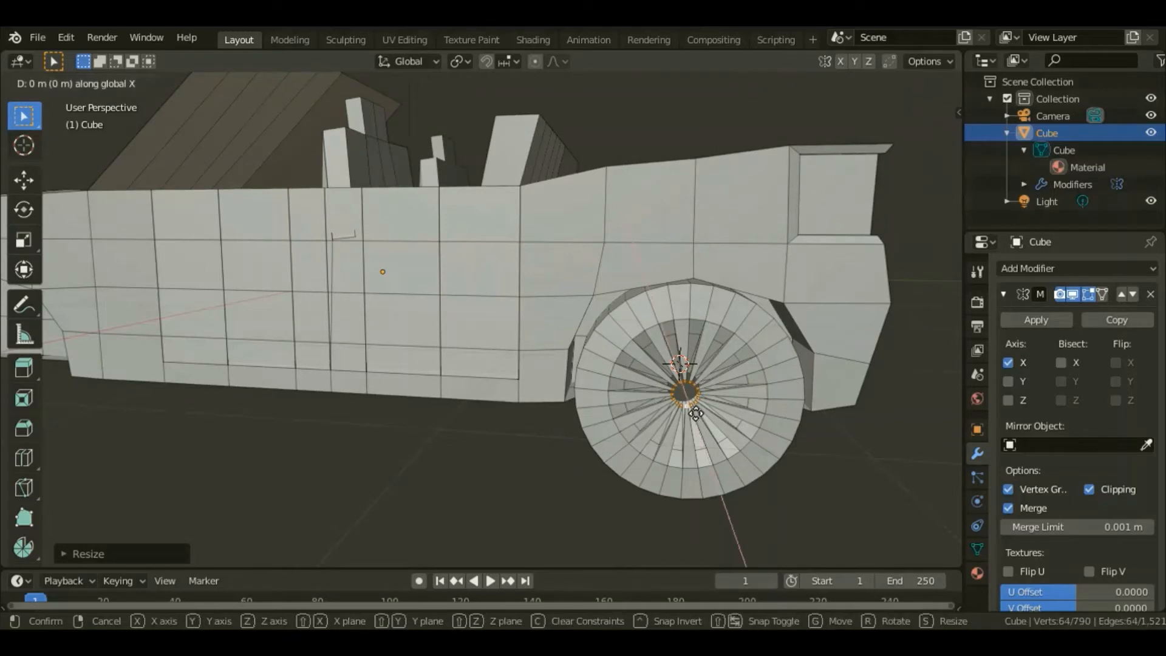
click(694, 409)
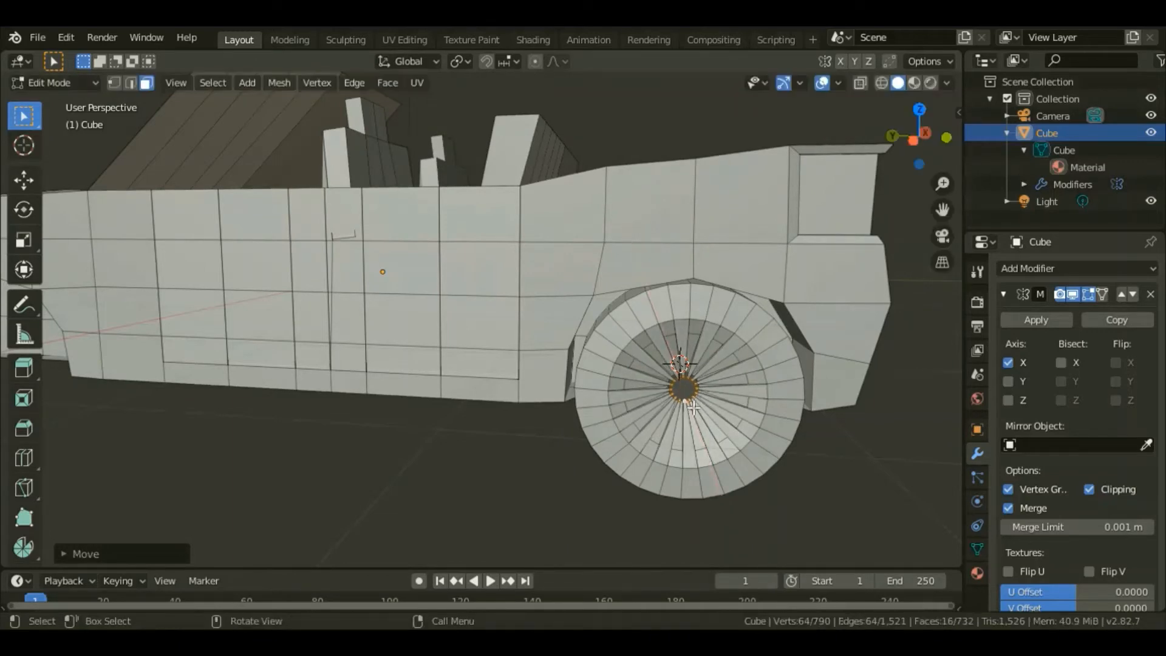
Extrude the round hub face at the wheel's centre along the X axis
click(694, 396)
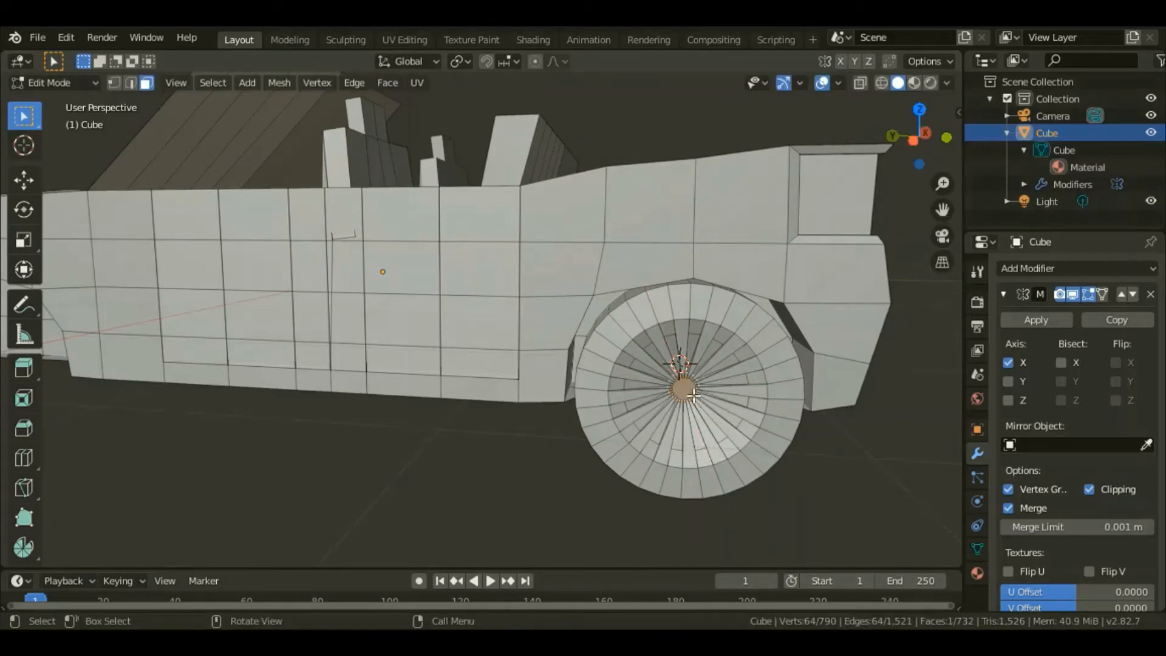
key(e)
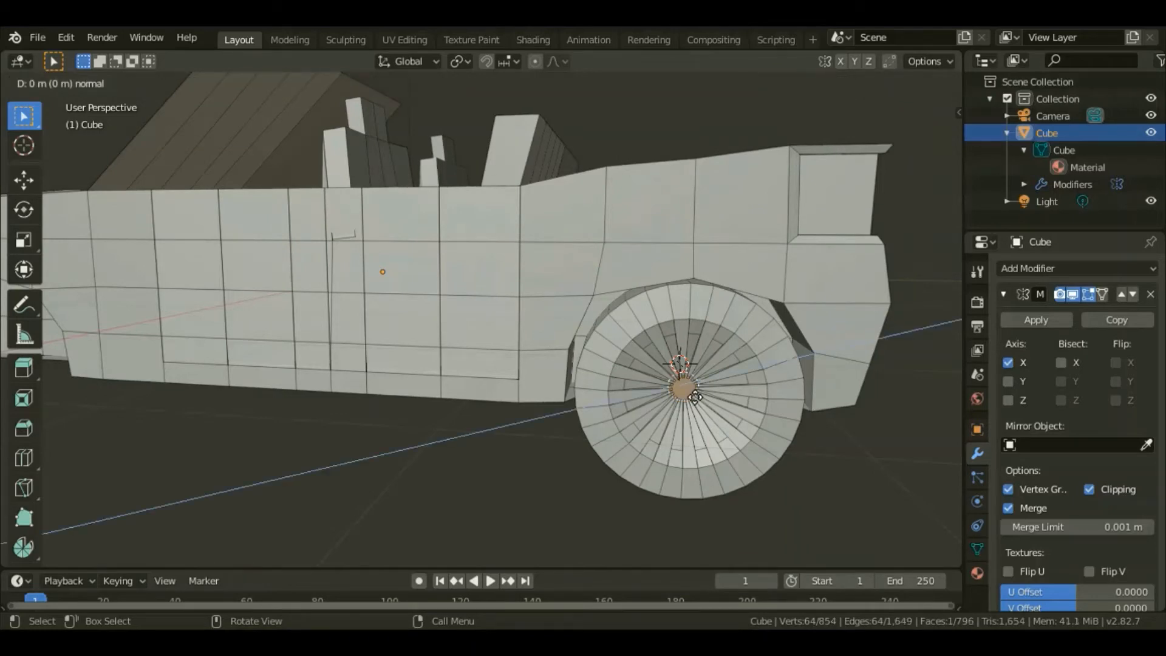
key(x)
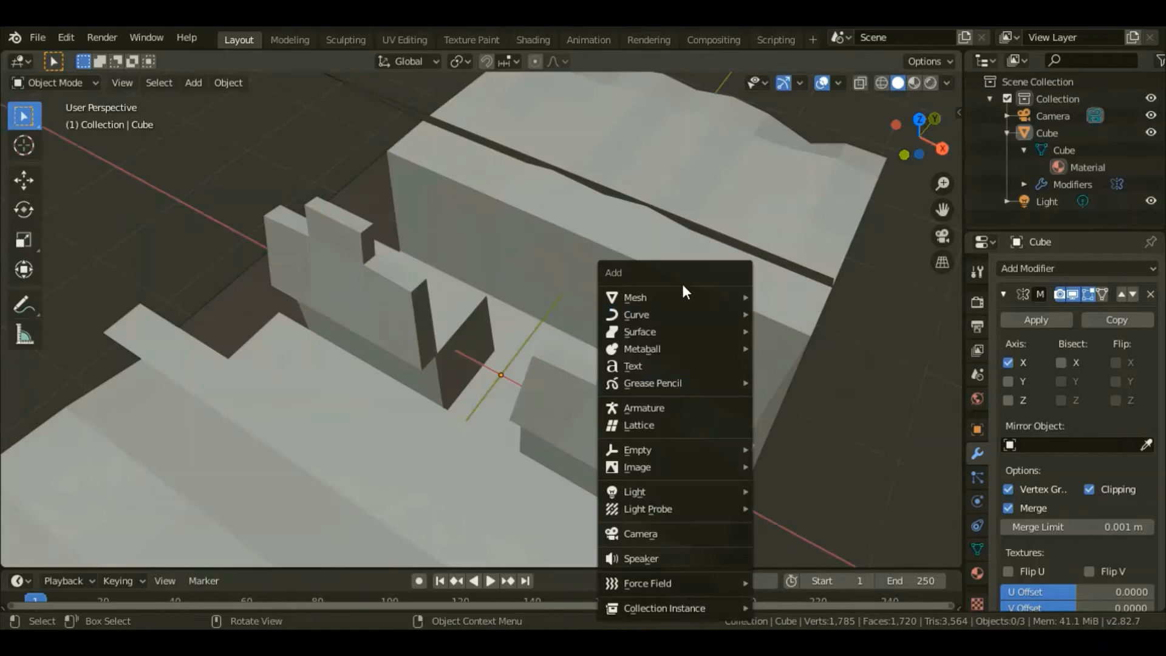
Add a mesh circle at the 3D cursor with 20 vertices and a radius of 0.05 m
mouse_move(702, 297)
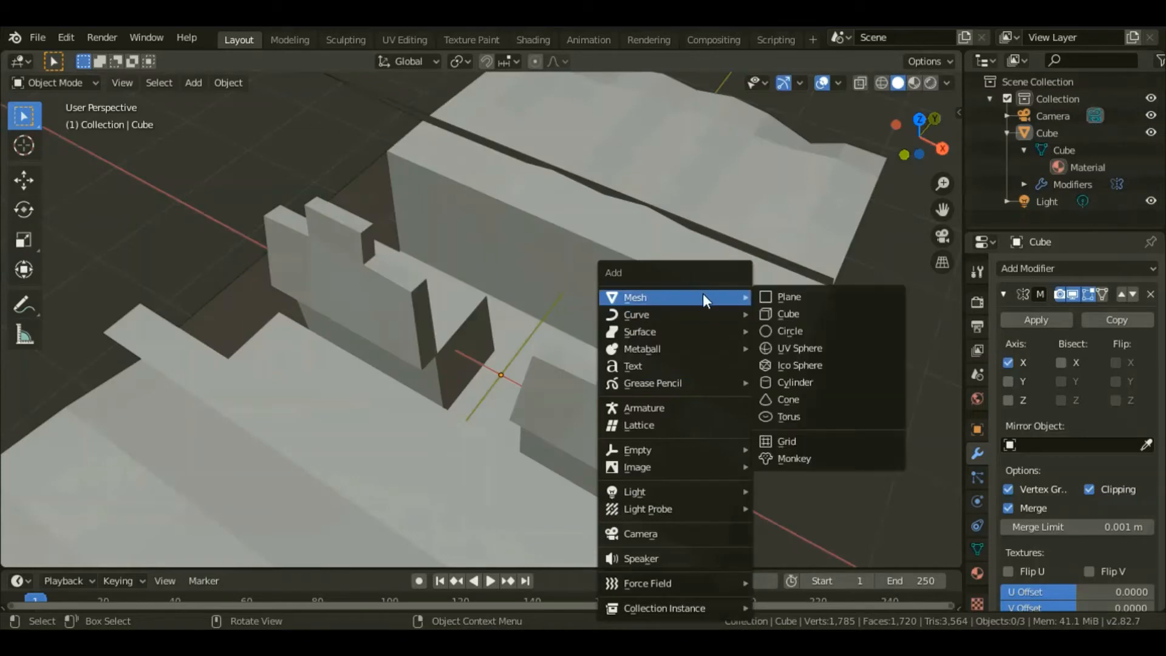
click(791, 331)
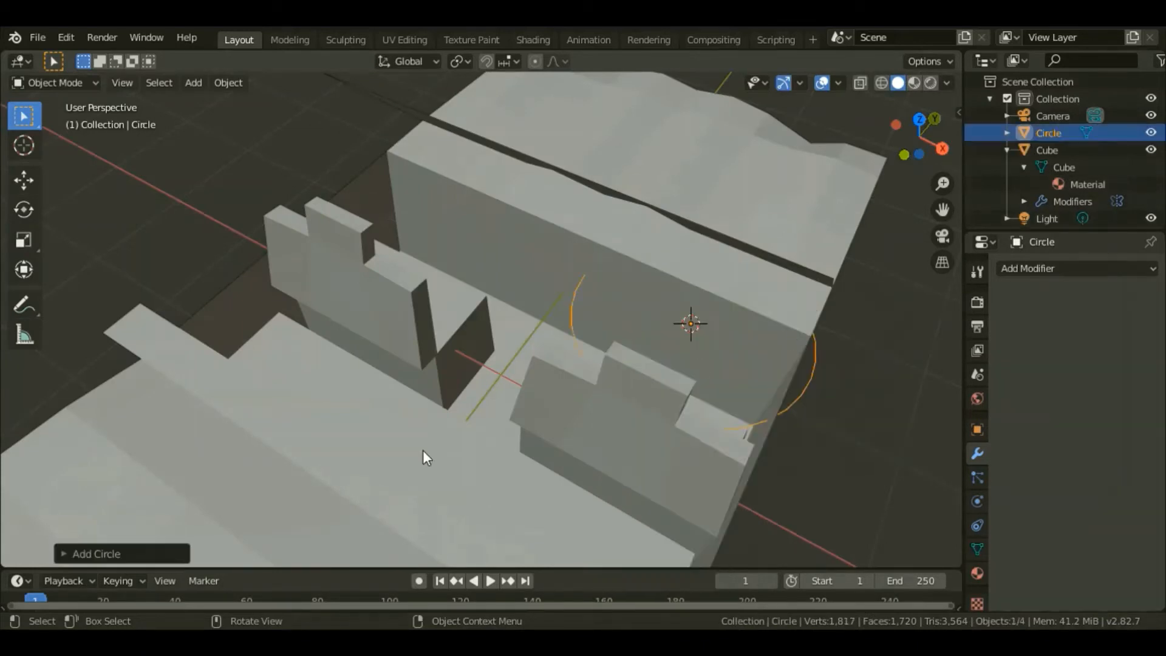
click(159, 549)
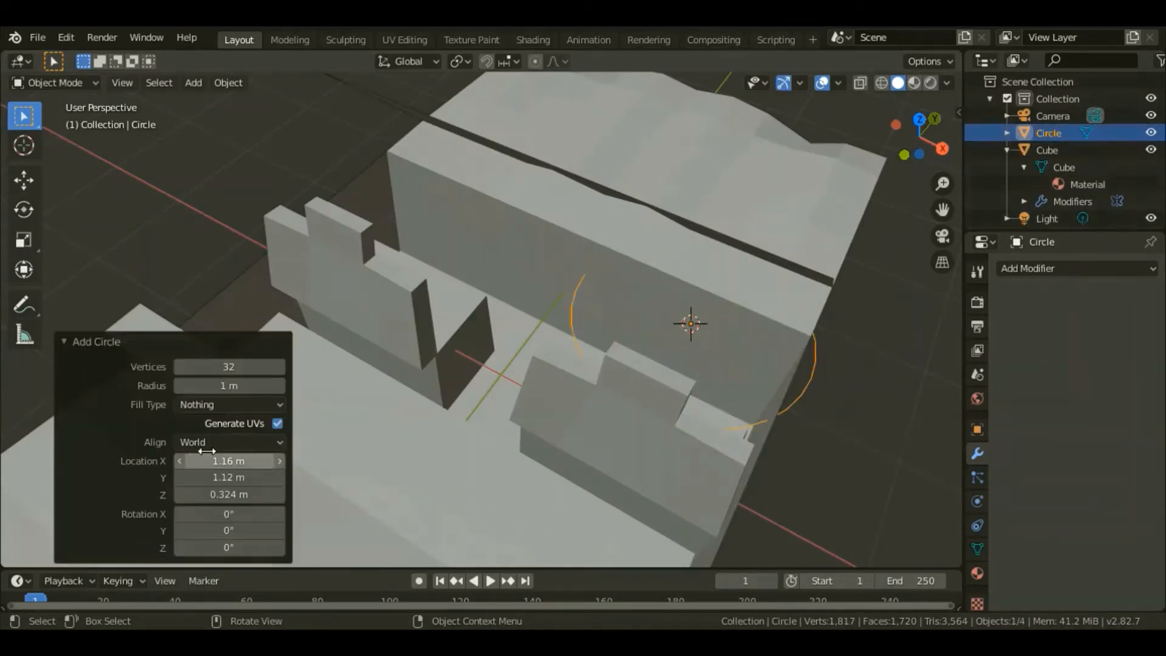
click(254, 368)
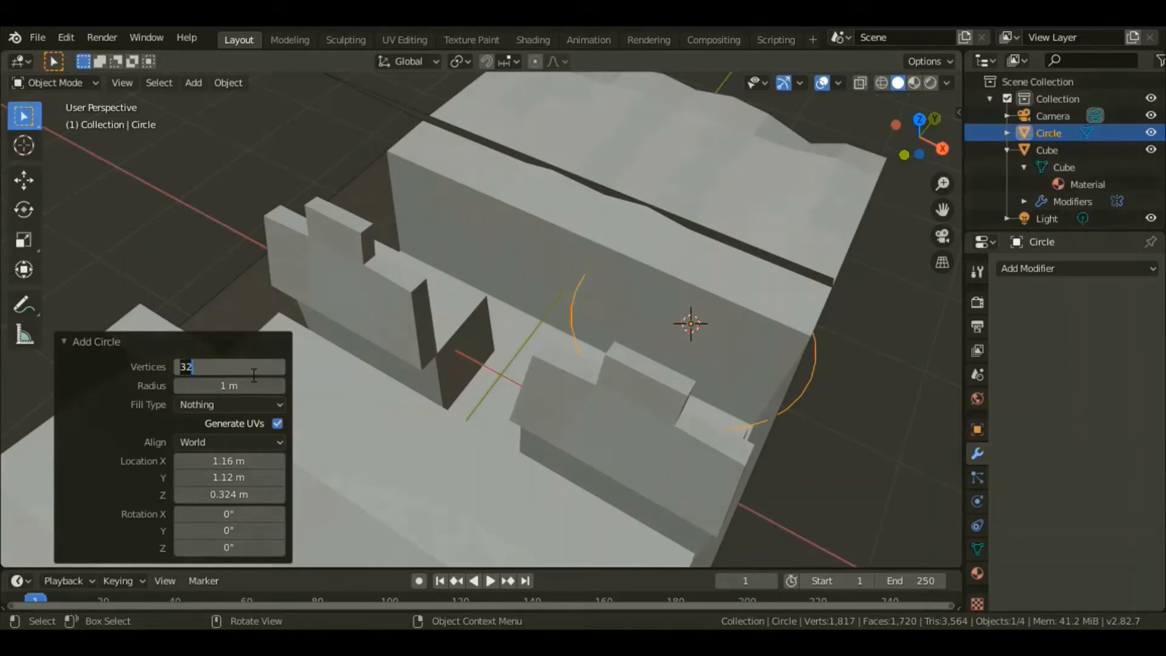
text(20)
key(Return)
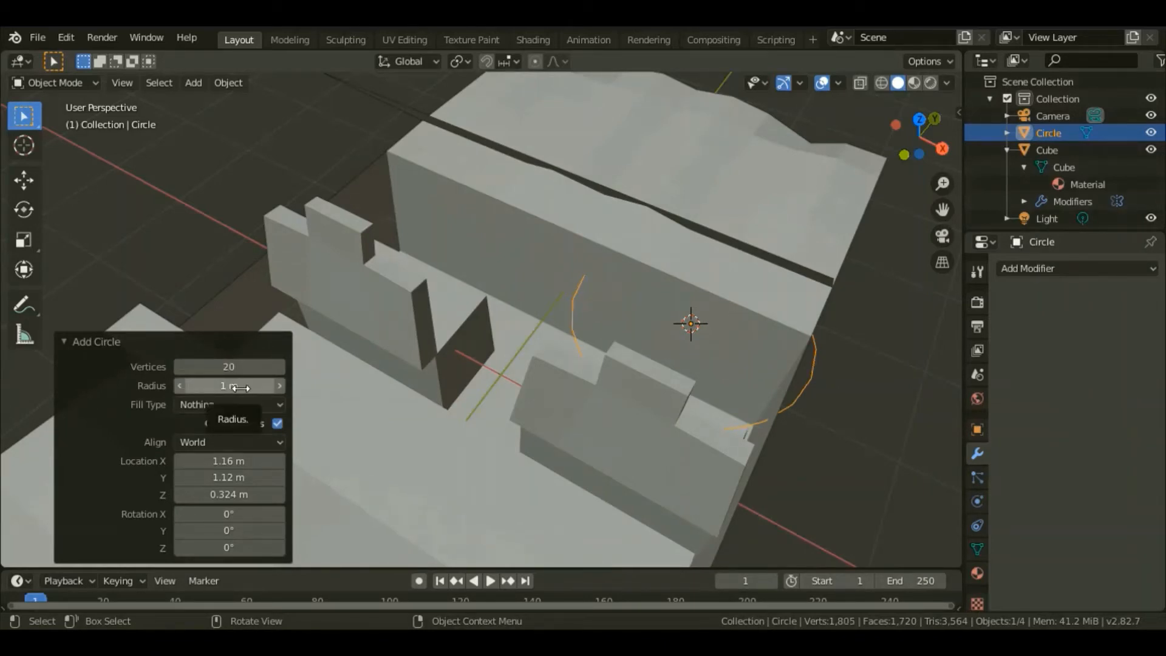
click(240, 389)
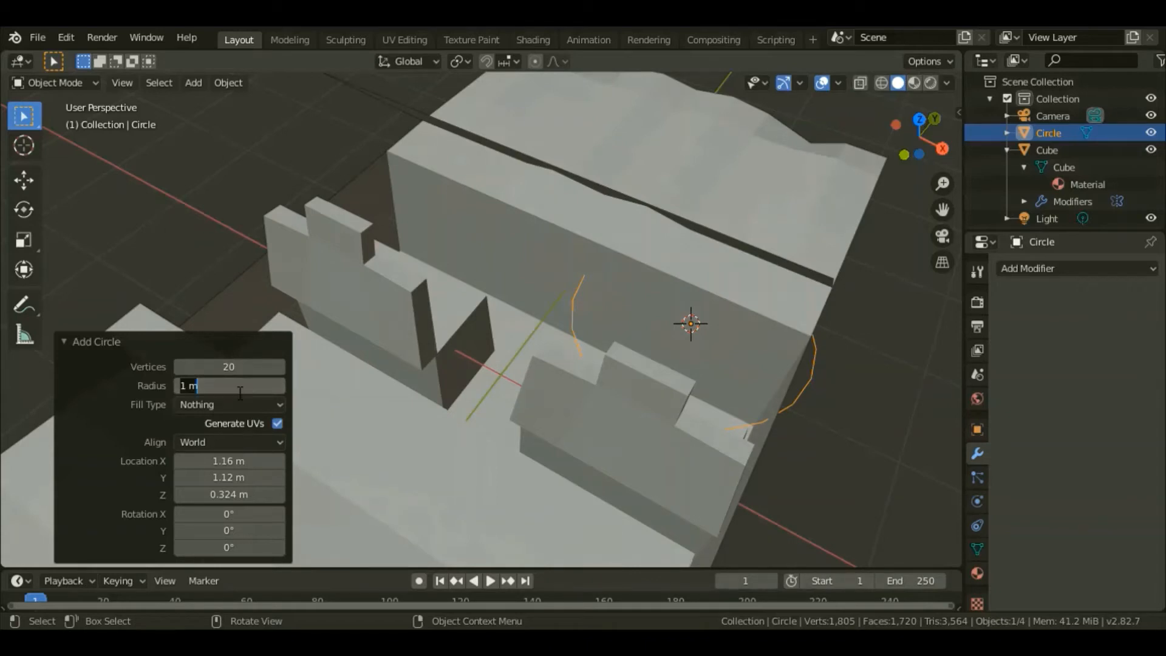
key(BackSpace)
key(Return)
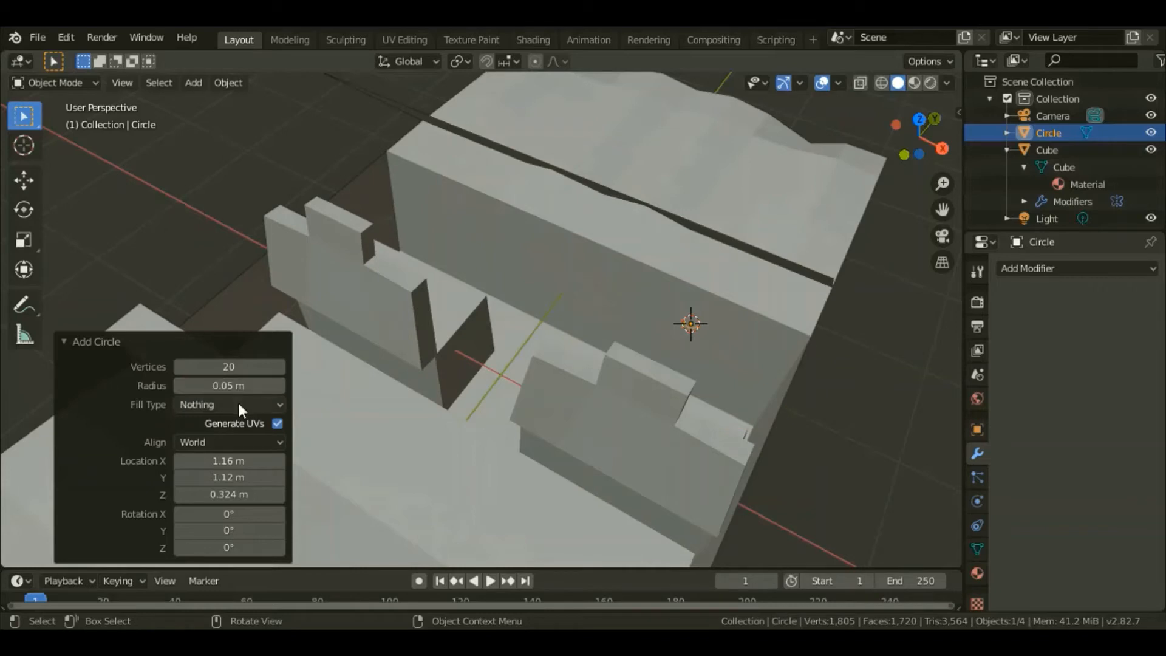
Extrude the circle into a steering column, moving its end ring about 0.53 m out toward the seat
scroll(725, 325, up, 5)
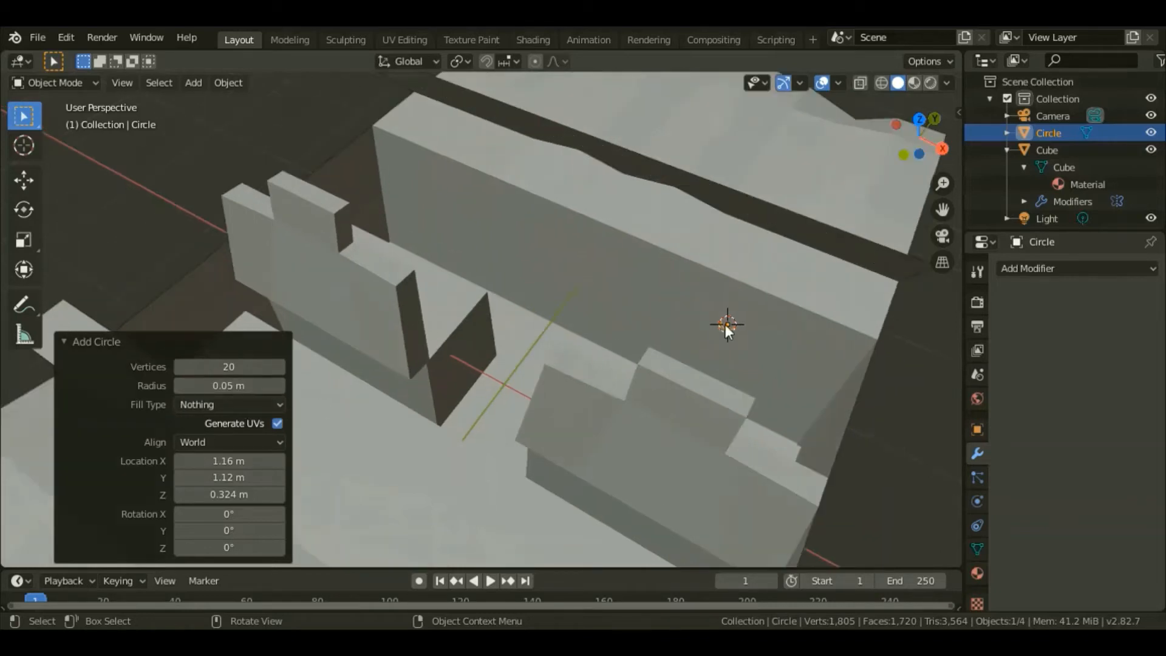
key(Tab)
key(g)
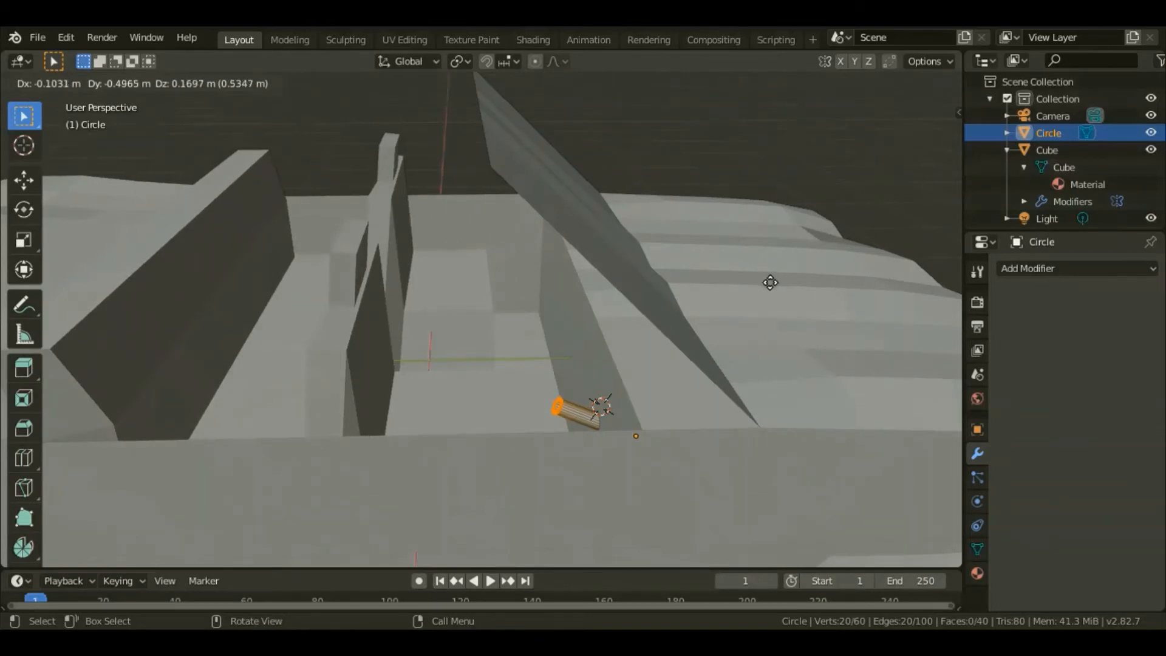
click(770, 282)
Extrude the column's end ring in place and scale it by about 6.366 to form the steering wheel disc
key(e)
right_click(770, 282)
key(s)
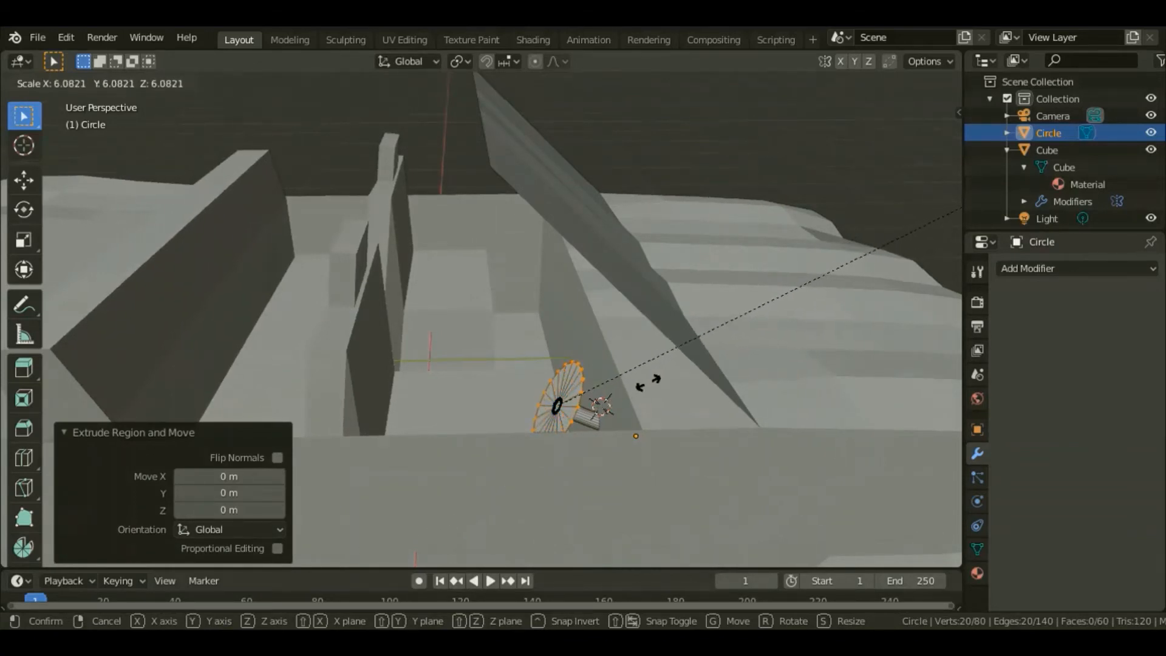
click(700, 357)
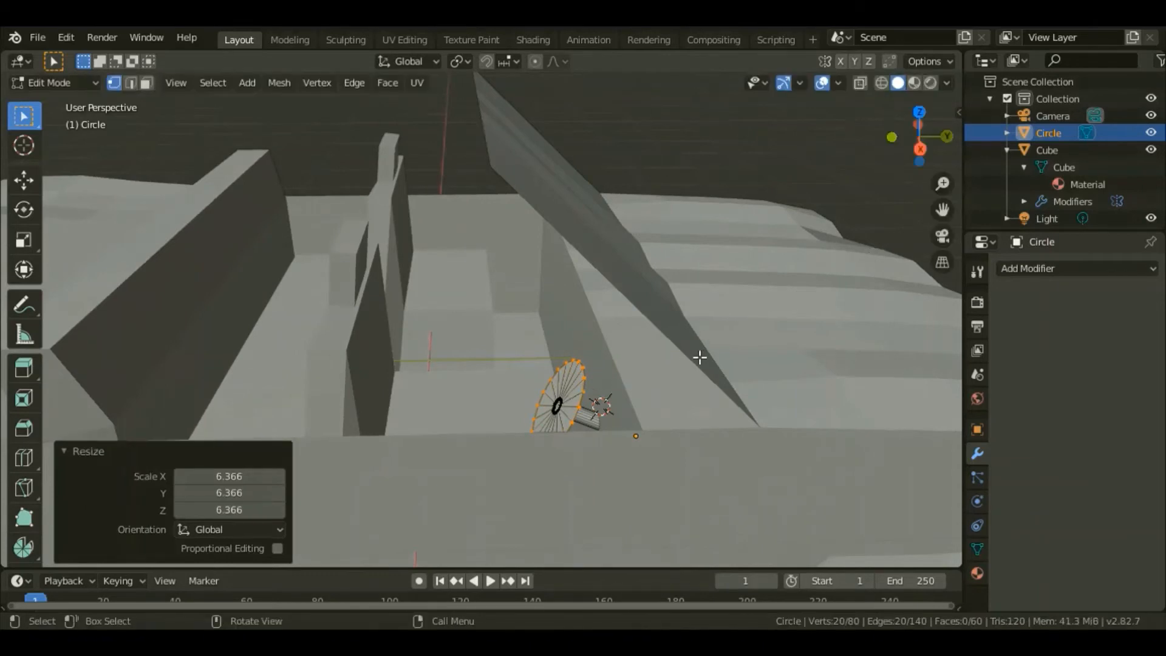
Extrude the disc's outer edge in place and scale it outward to form the steering wheel's rim
key(e)
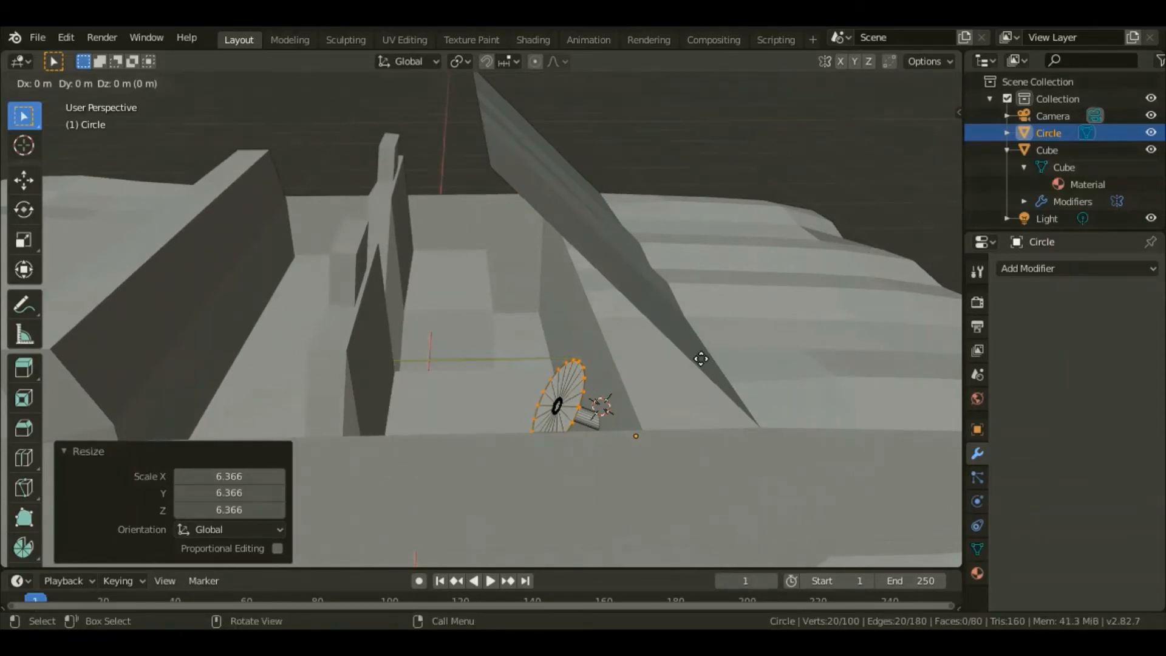
click(700, 359)
key(s)
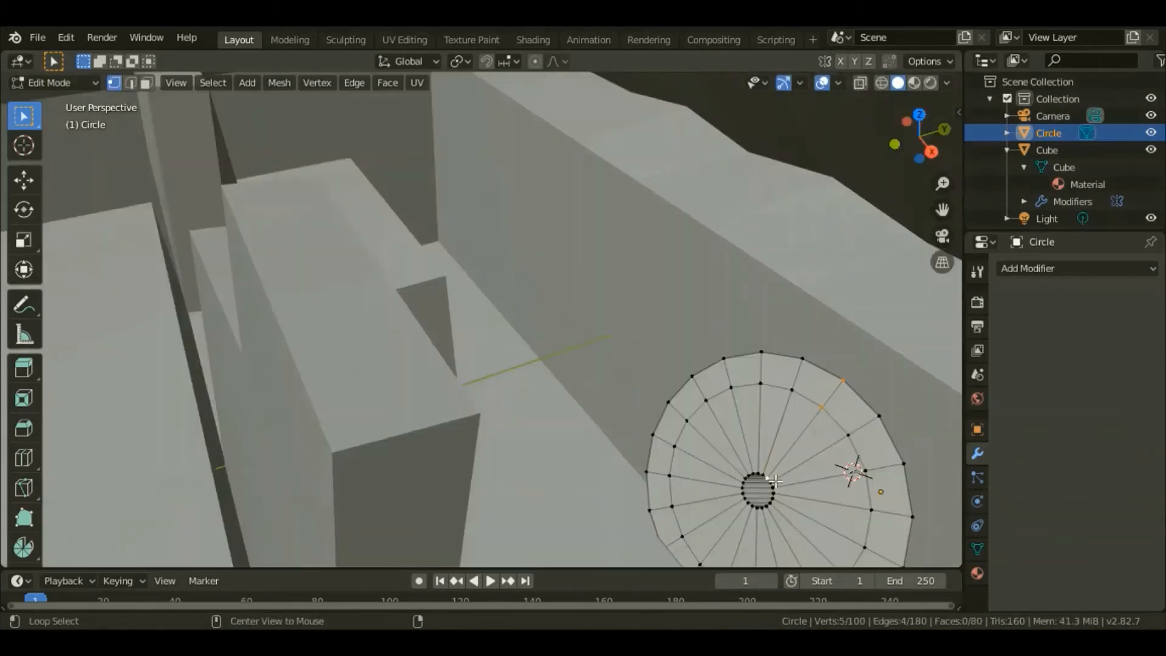
Extrude the inner edge ring of the steering wheel in place and dissolve it to close the hub opening
alt+click(774, 484)
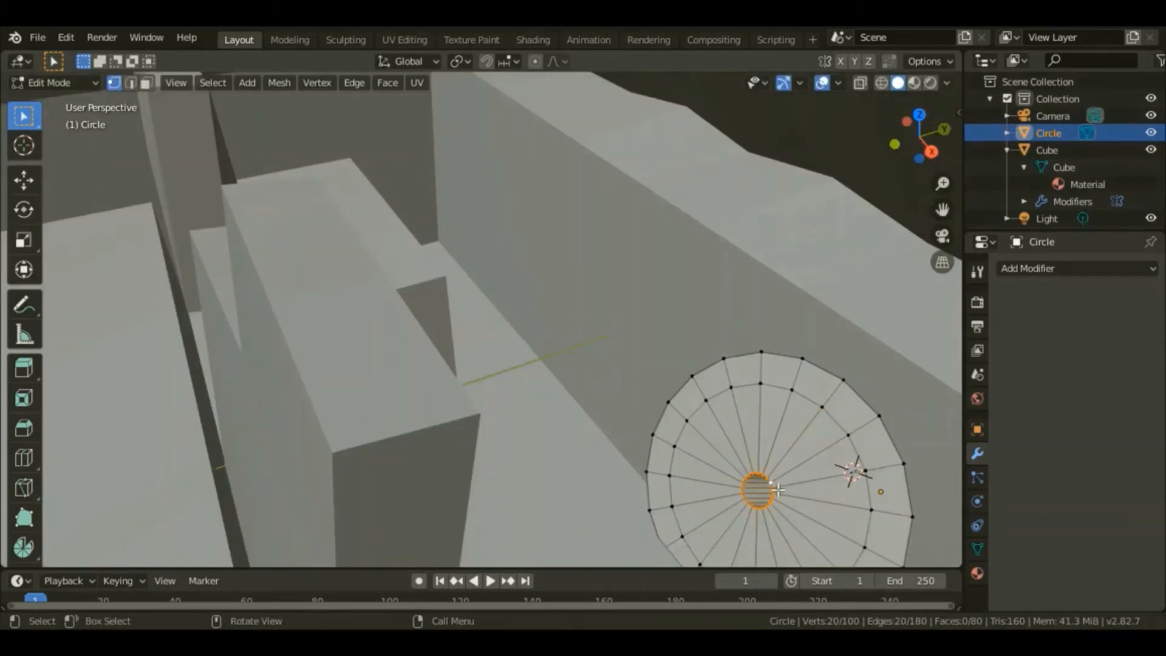
key(e)
right_click(824, 475)
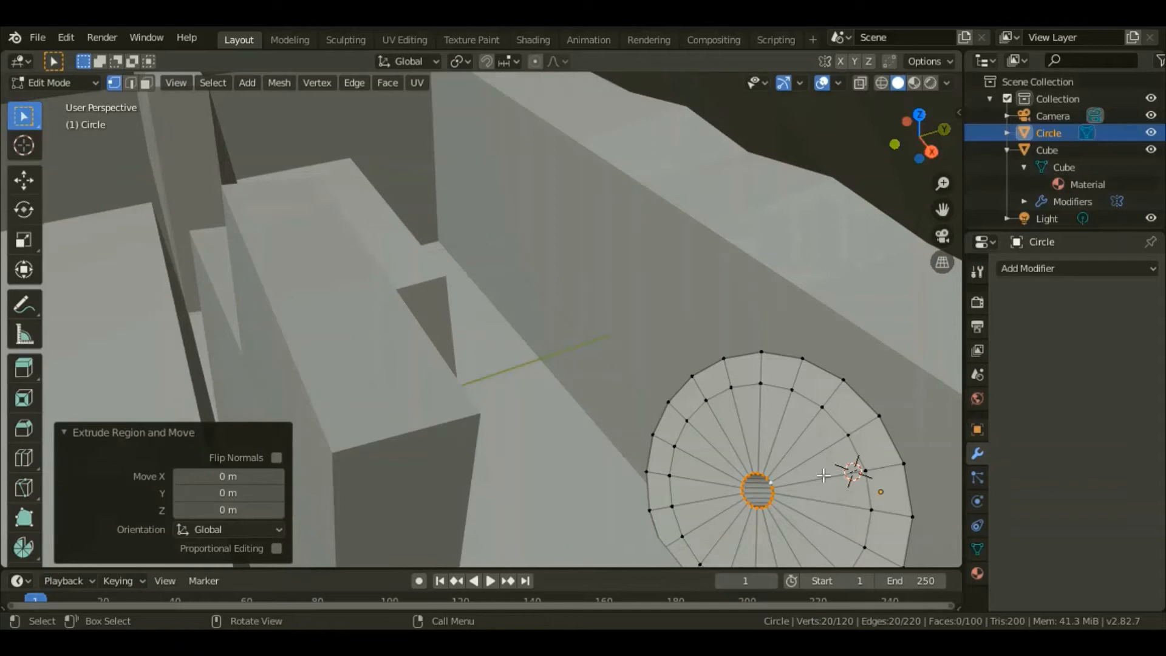
key(ctrl+x)
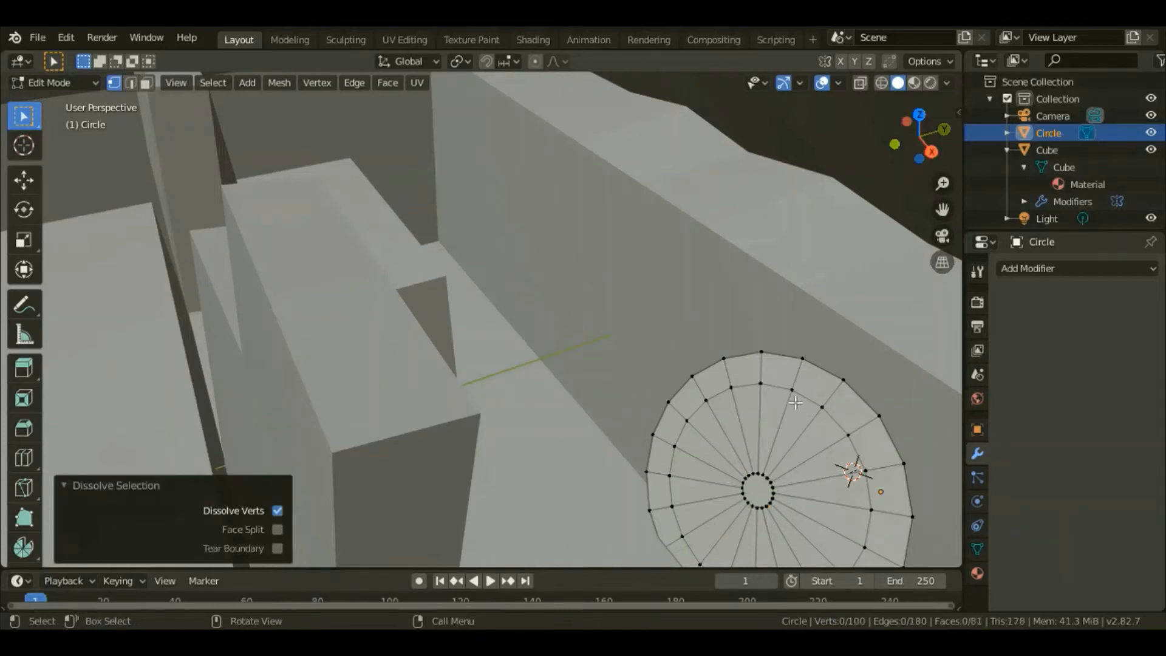
Select 14 wedge faces between the hub and rim and delete them, keeping two groups of wedges as spokes
key(3)
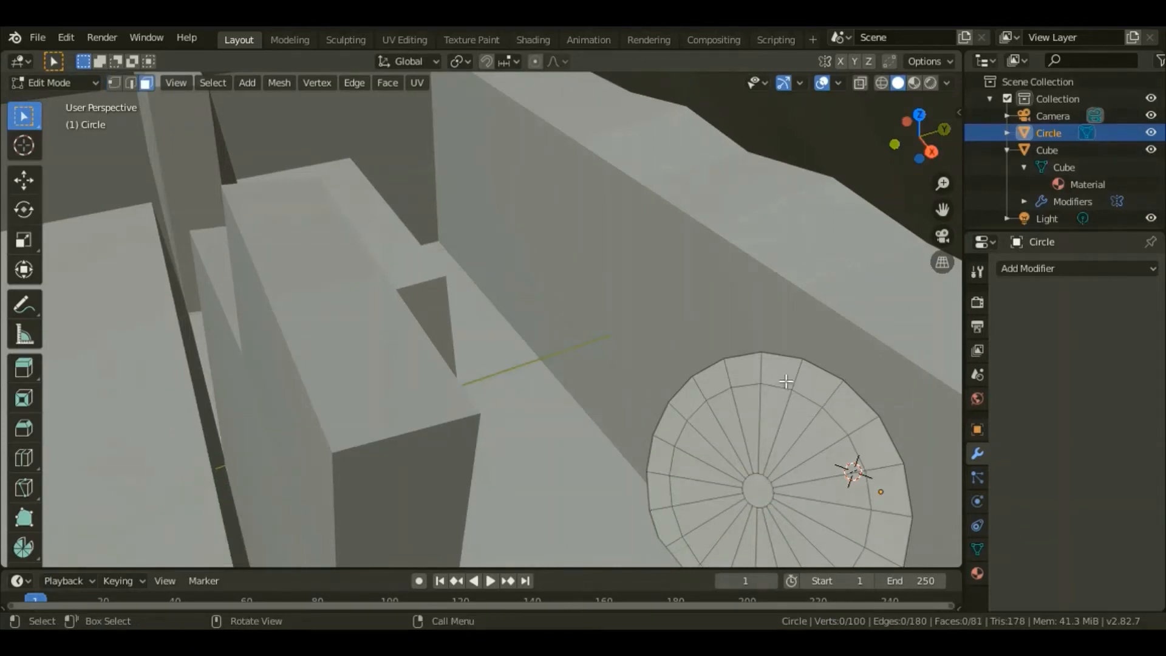
click(786, 381)
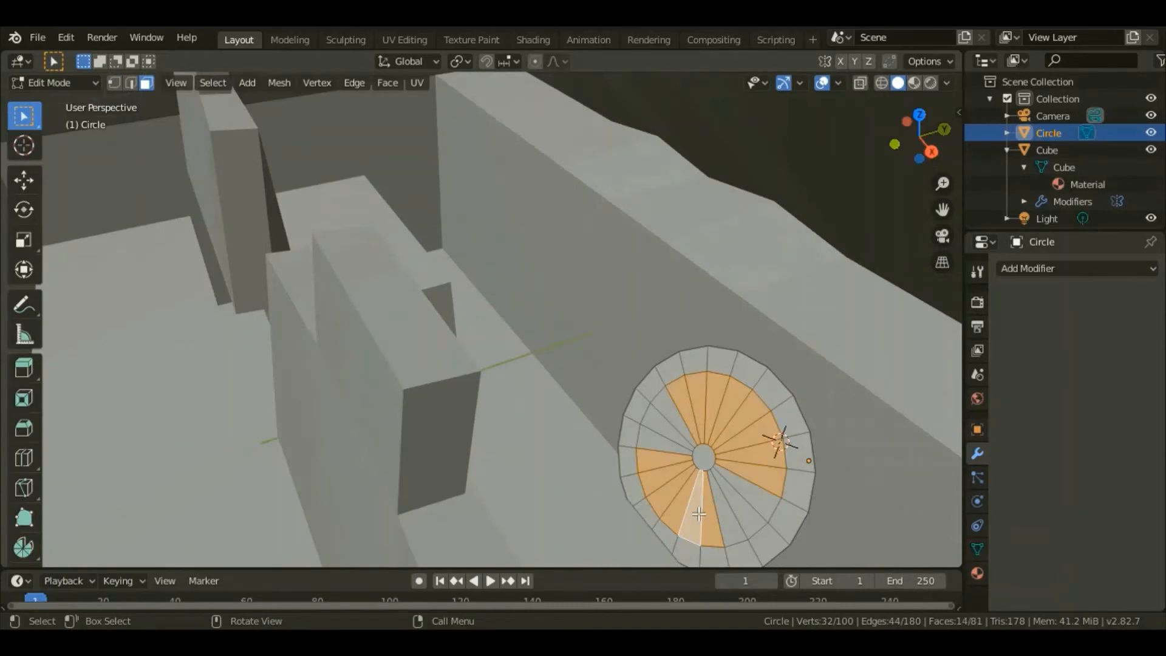
key(x)
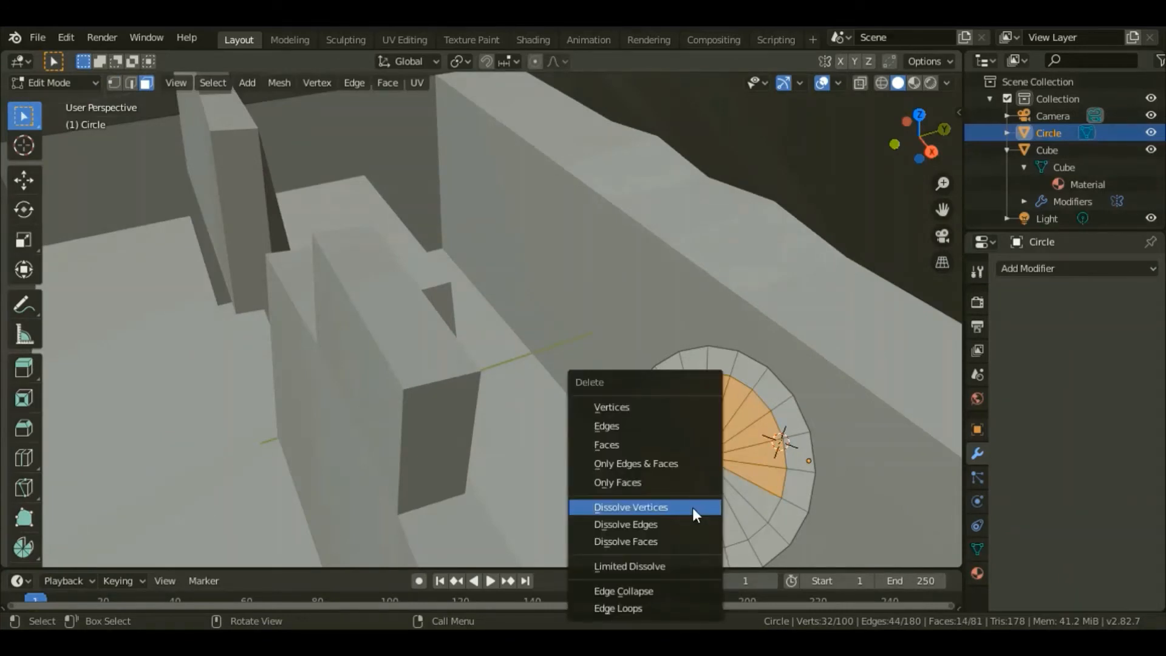
click(694, 510)
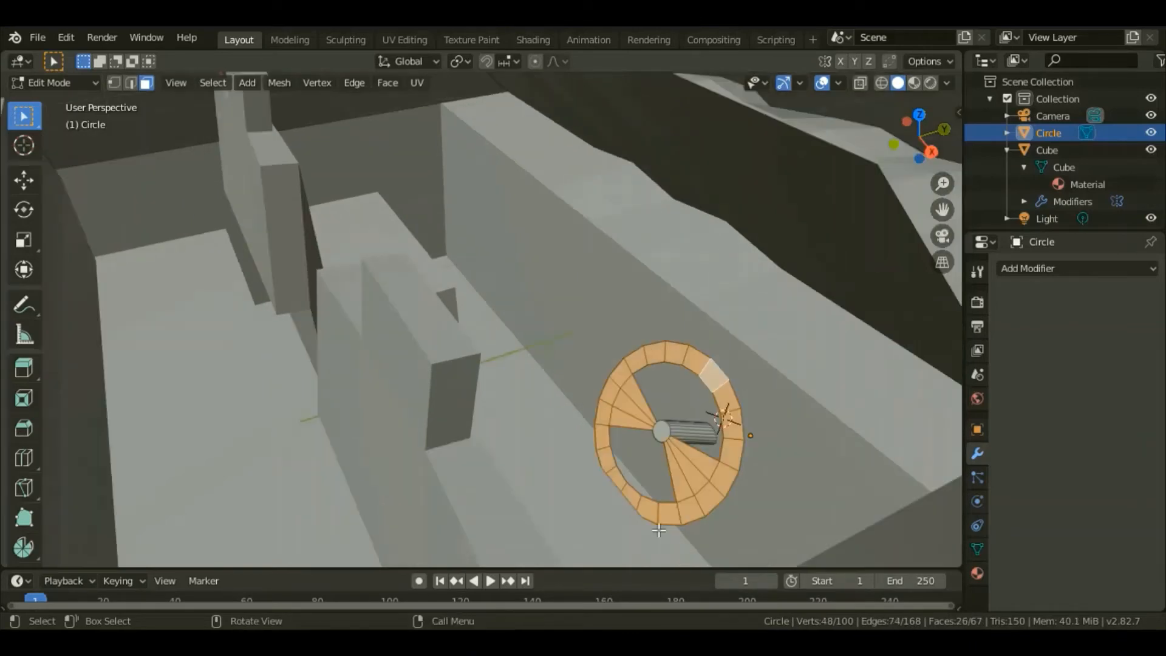
Add the hub to the selected rim and spoke faces and extrude them about 0.043 m along their normal
key(e)
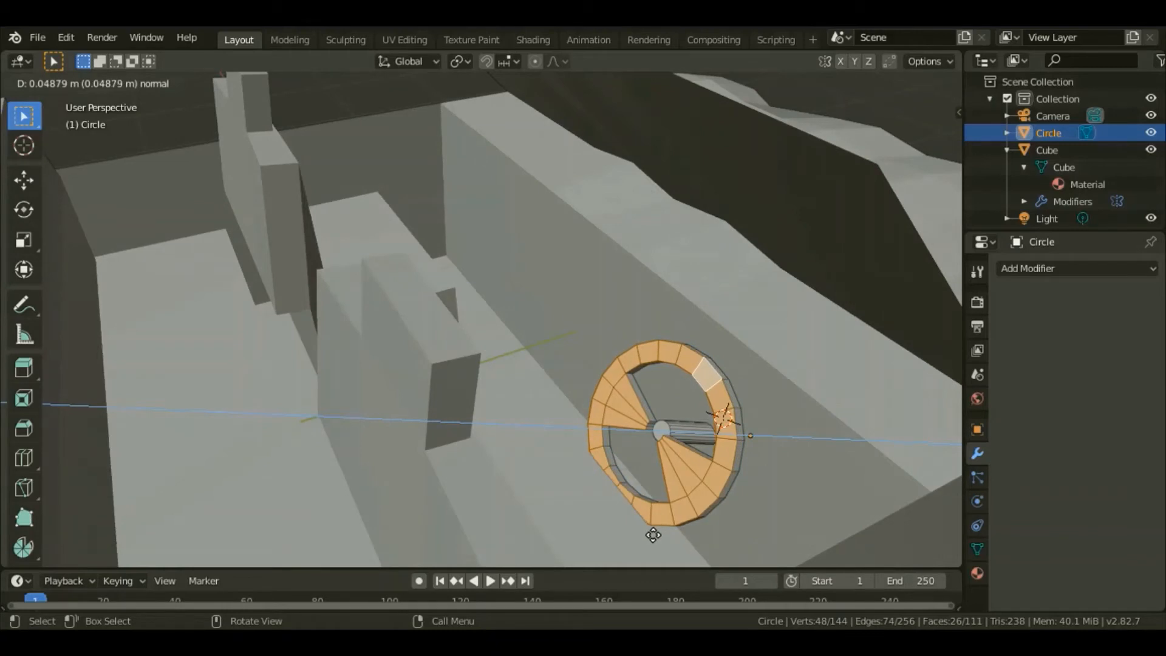
right_click(653, 534)
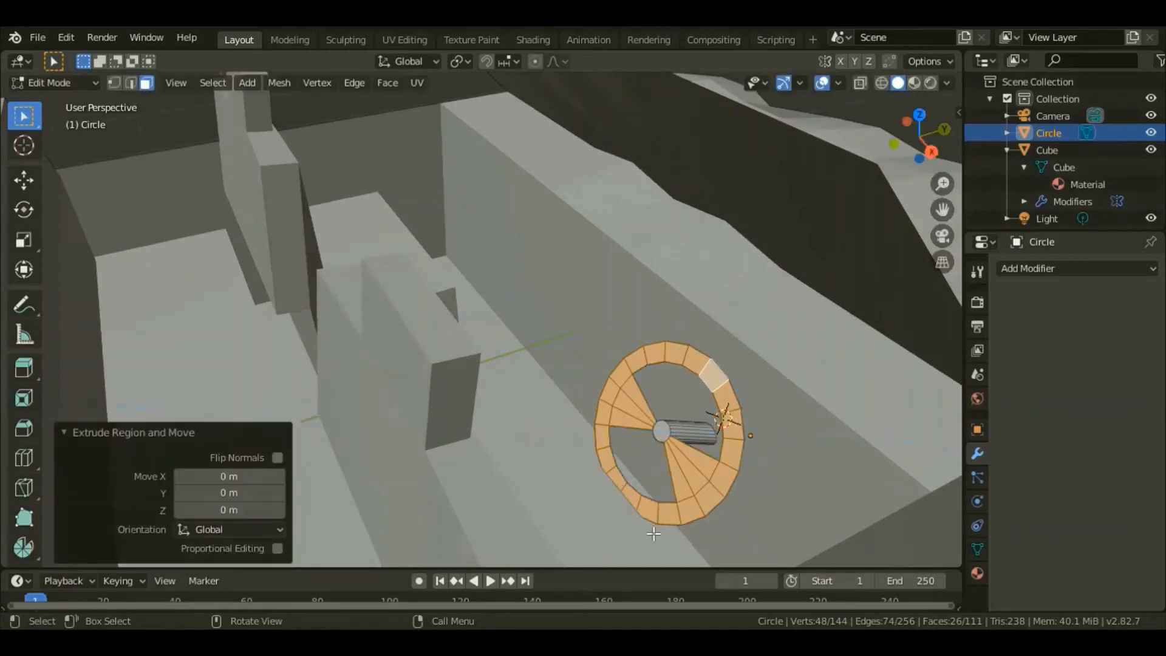
shift+click(670, 439)
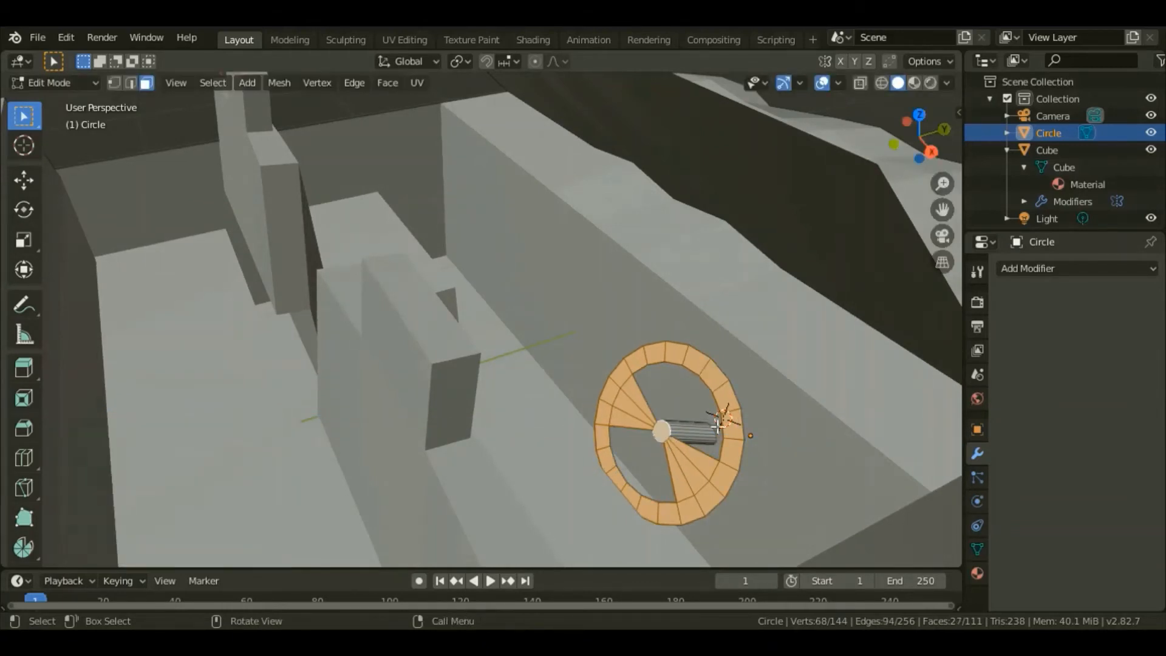
key(e)
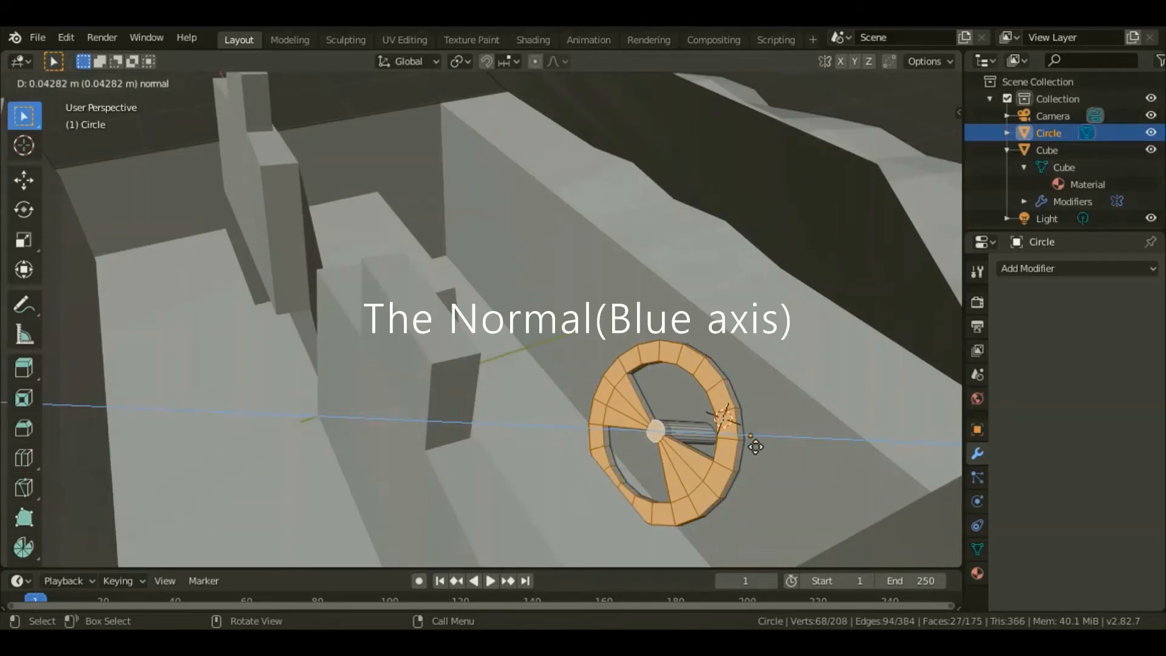
click(755, 446)
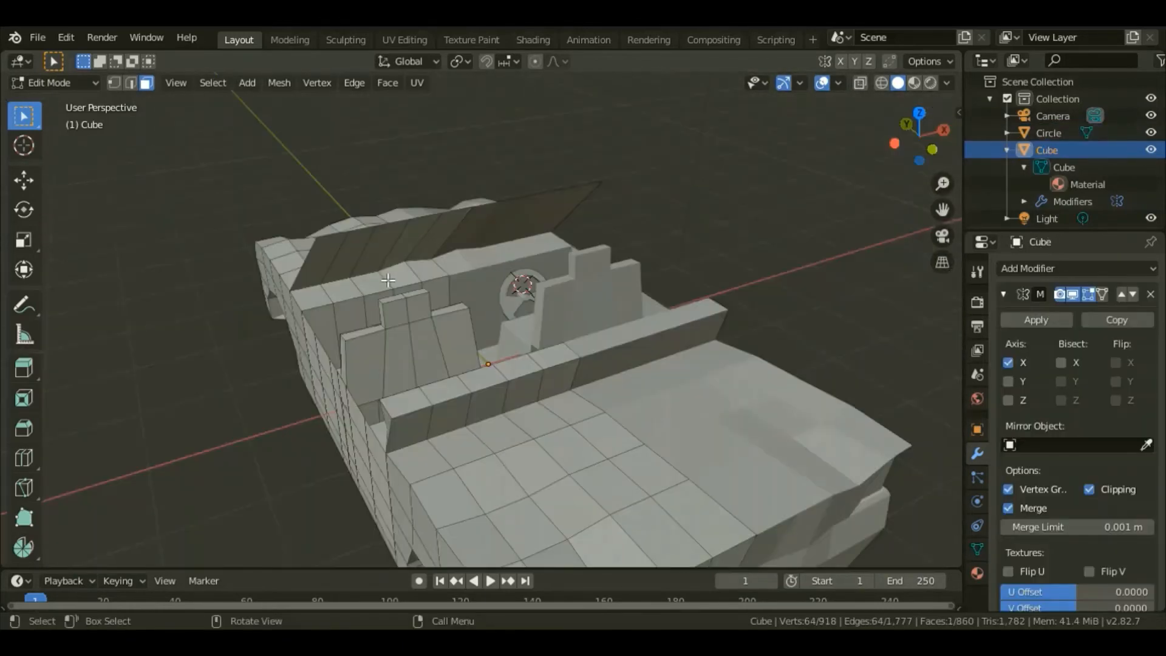
Select four neighbouring vertices along the rear top edge of the dashboard on the car body
key(1)
click(339, 308)
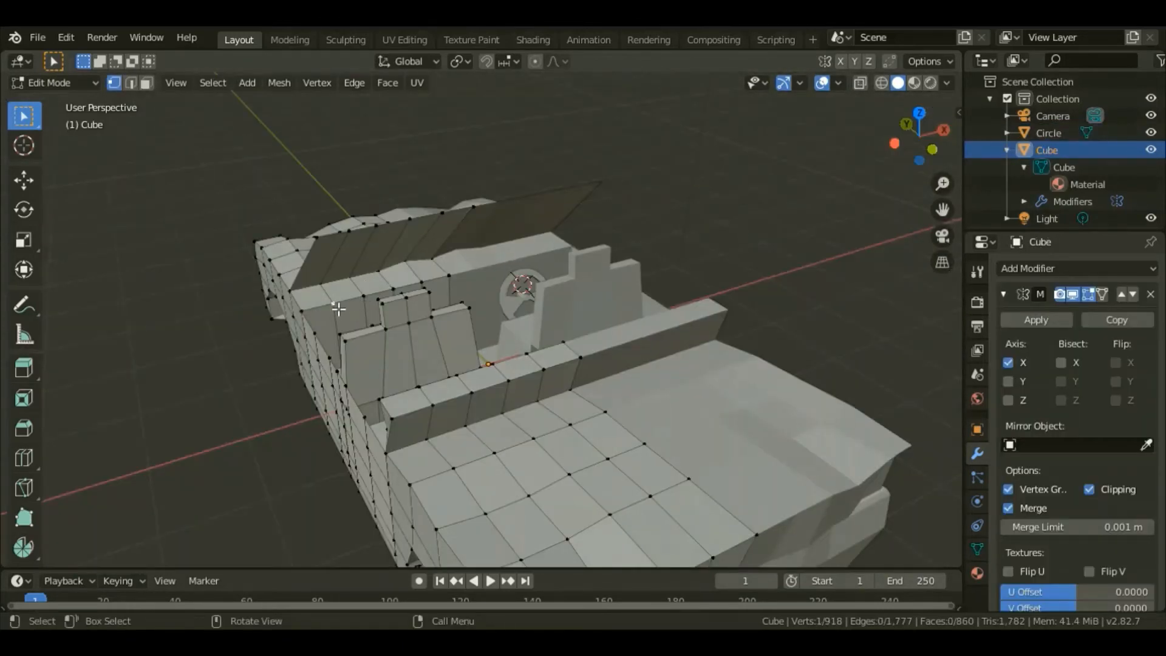
shift+click(368, 302)
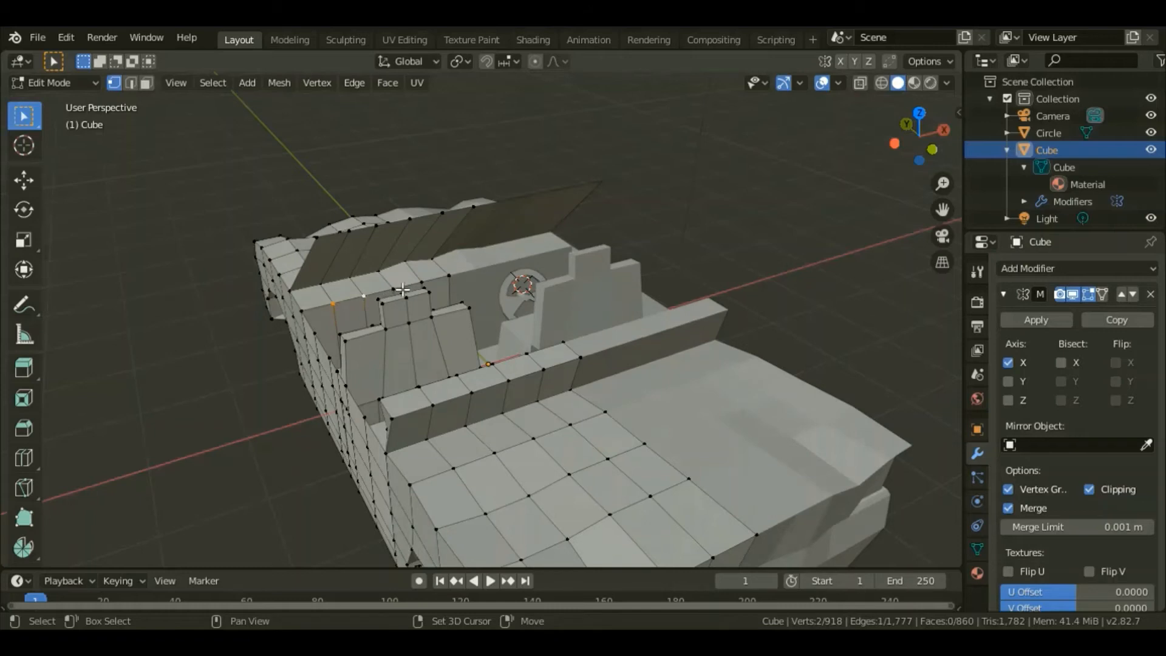
shift+click(401, 291)
shift+click(424, 286)
Extrude the side face below the windscreen into a narrow side-mirror arm and scale its outer end face by 6.041 along Z
key(e)
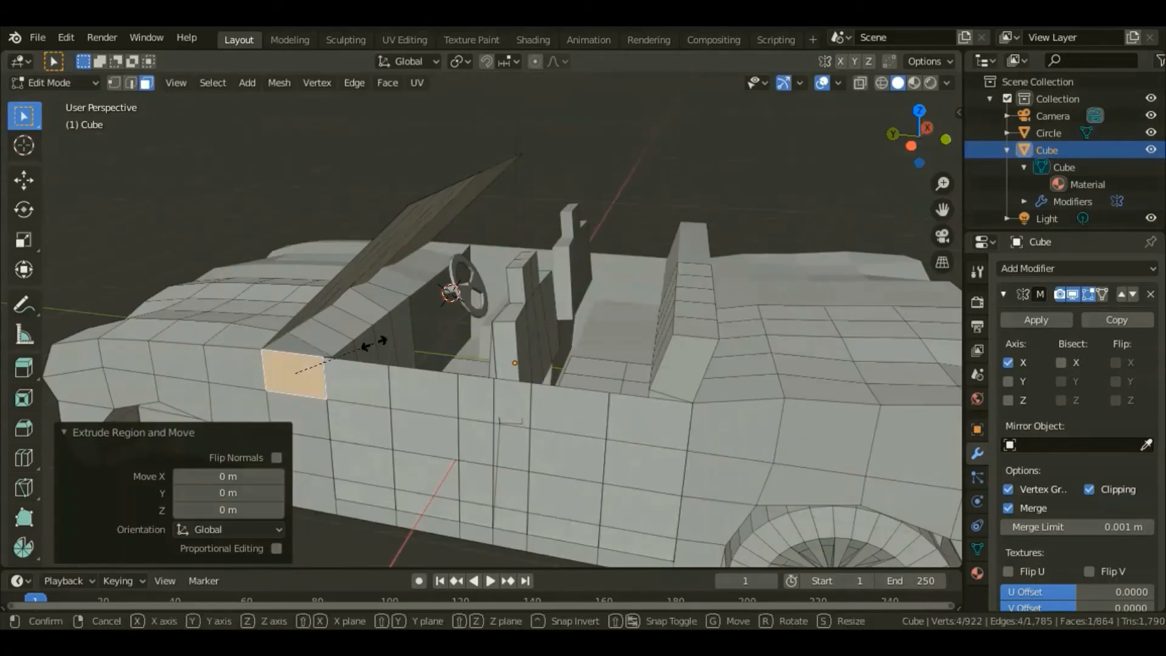
key(s)
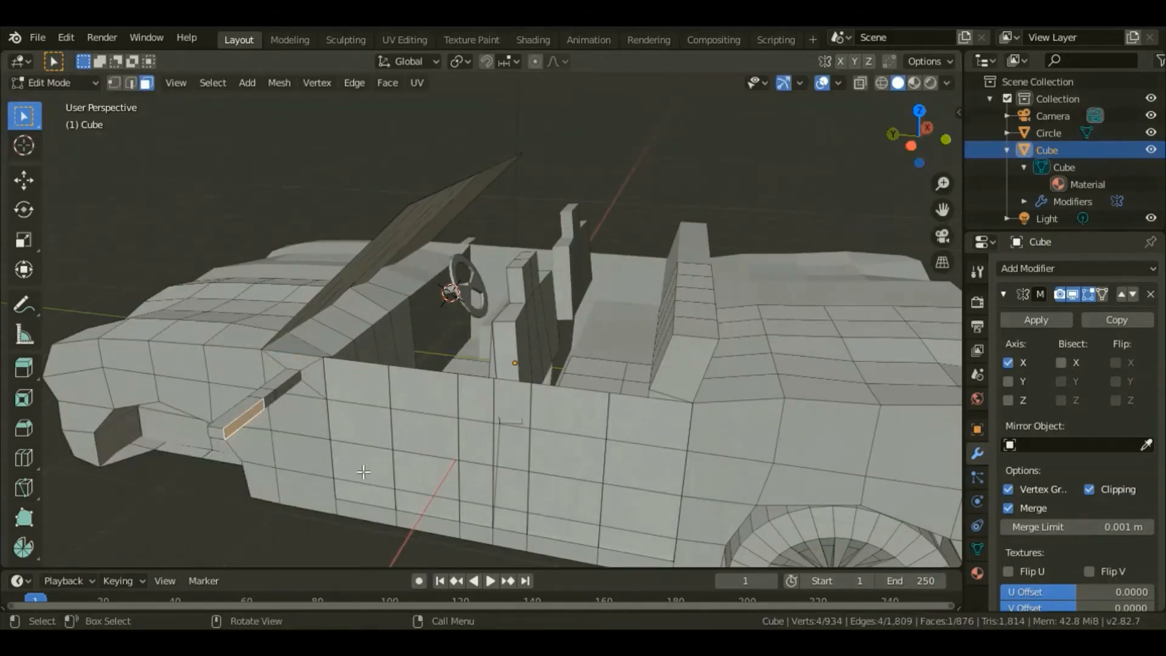
key(s)
key(z)
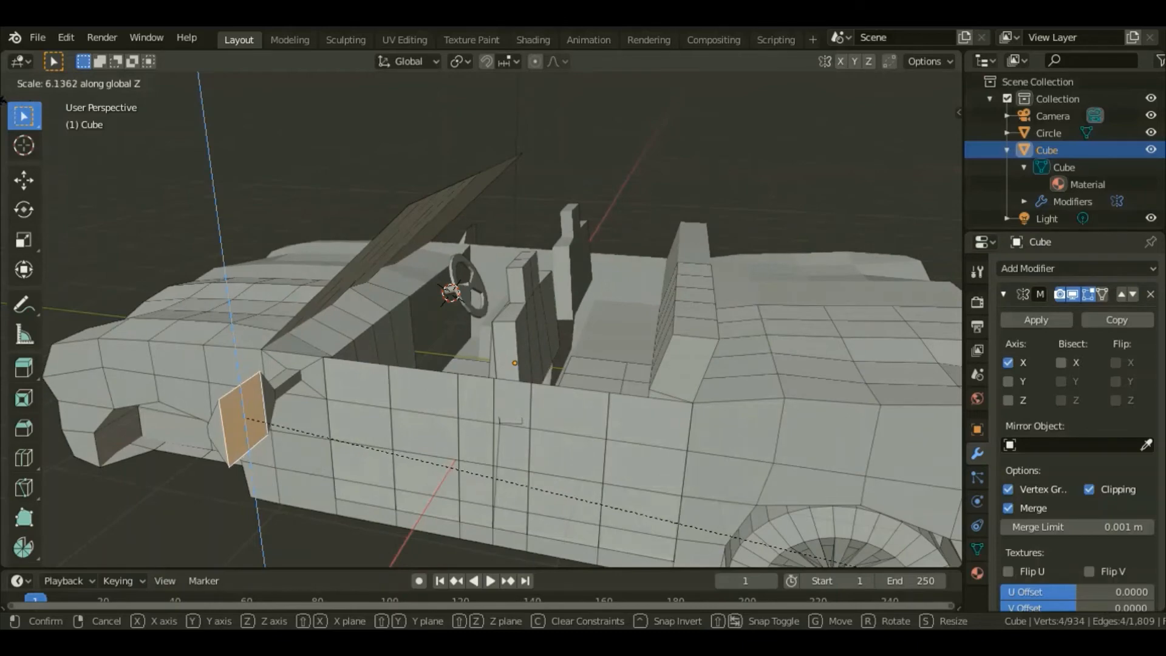
click(957, 103)
In wireframe shading, select the whole side-mirror head and rotate it 5.24° about Y and 14.9° about Z, returning to solid shading
click(883, 84)
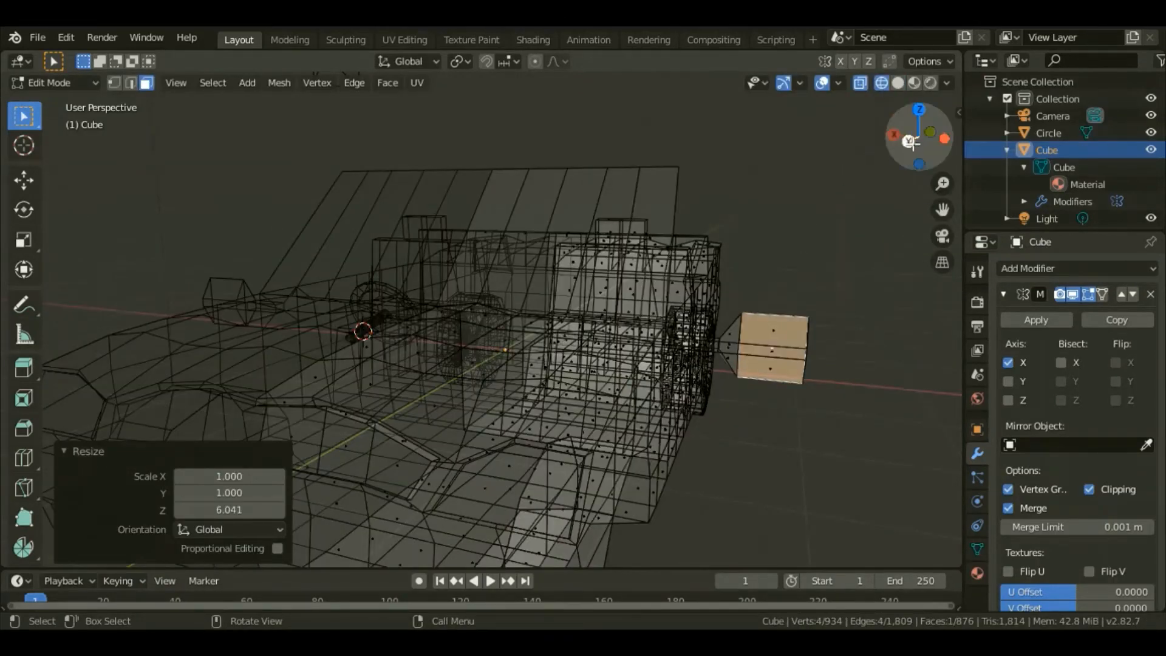
drag(903, 149, 899, 157)
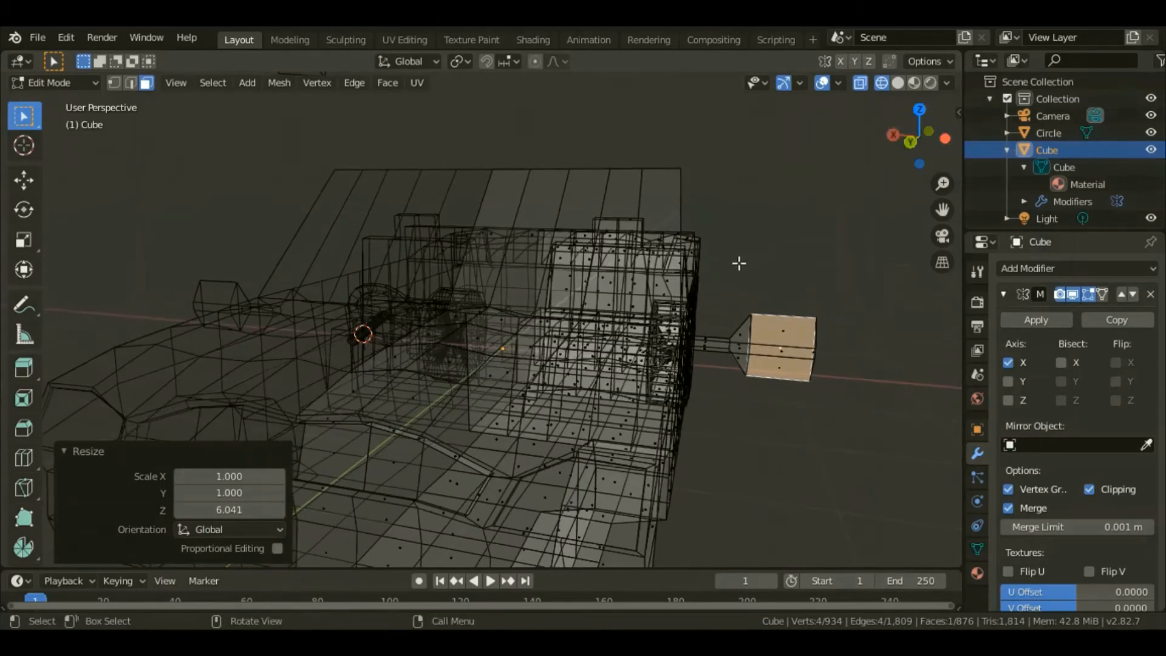
drag(717, 290, 851, 411)
key(r)
key(z)
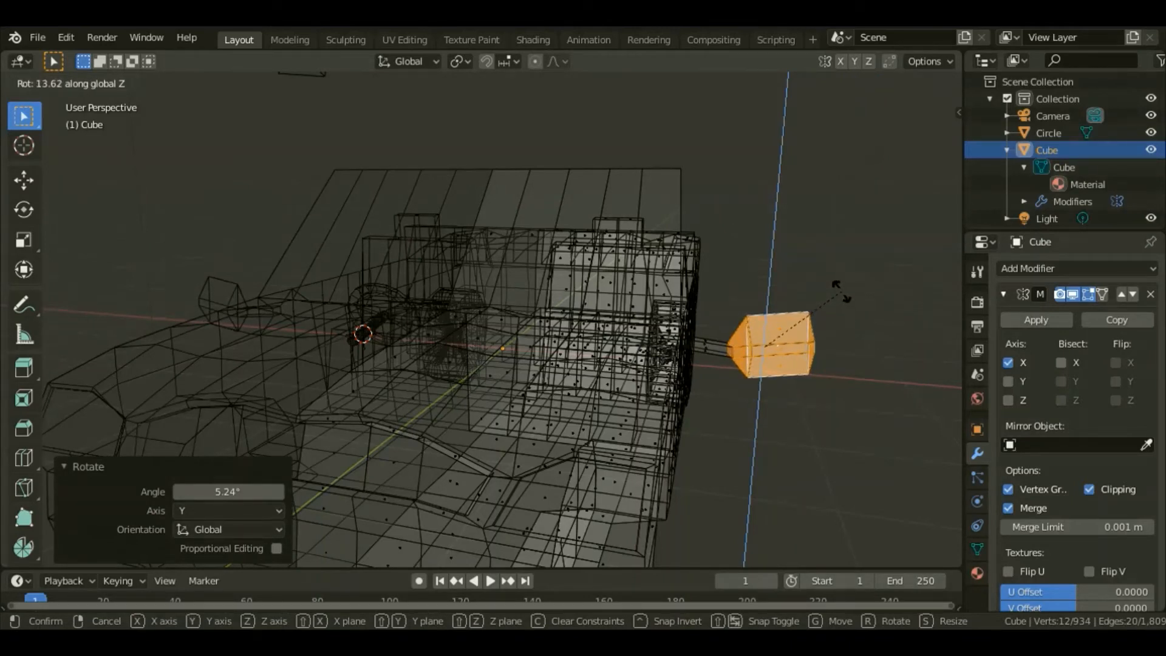
click(844, 293)
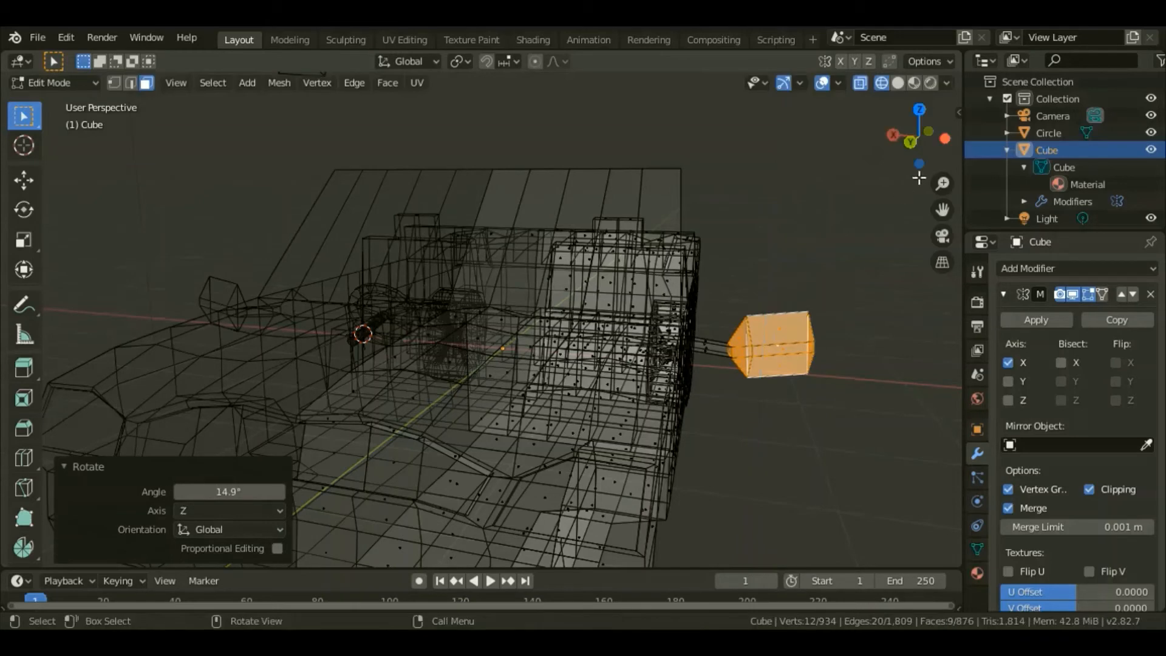
click(898, 82)
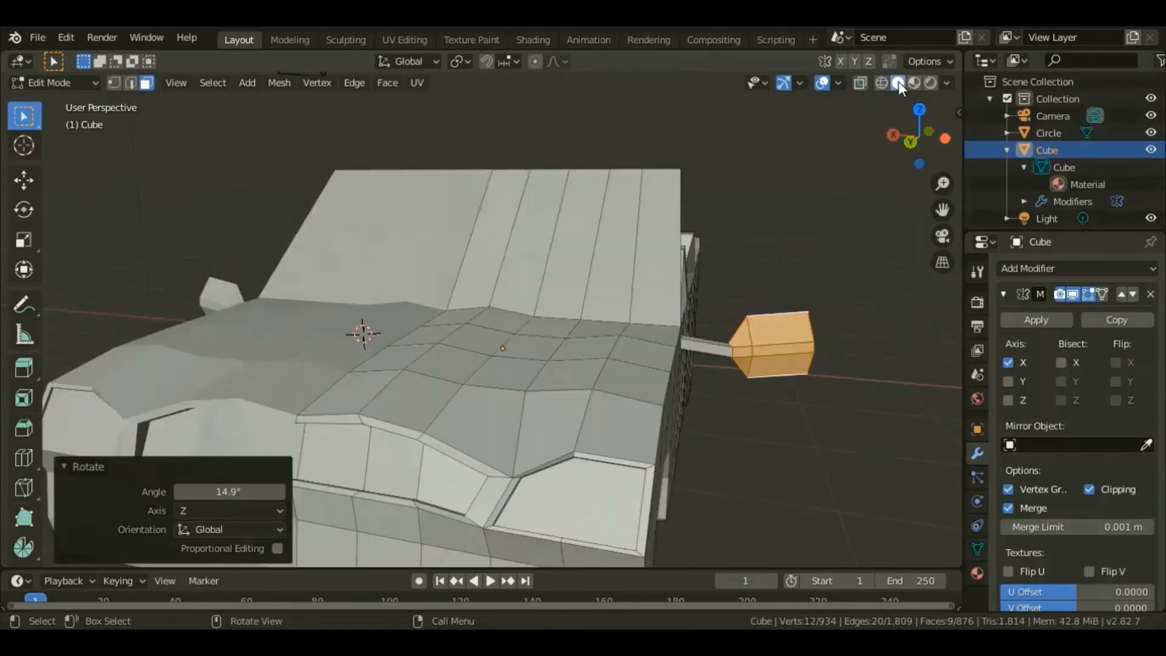
Enable ambient occlusion and screen space reflections for the Eevee render engine
drag(926, 147, 854, 141)
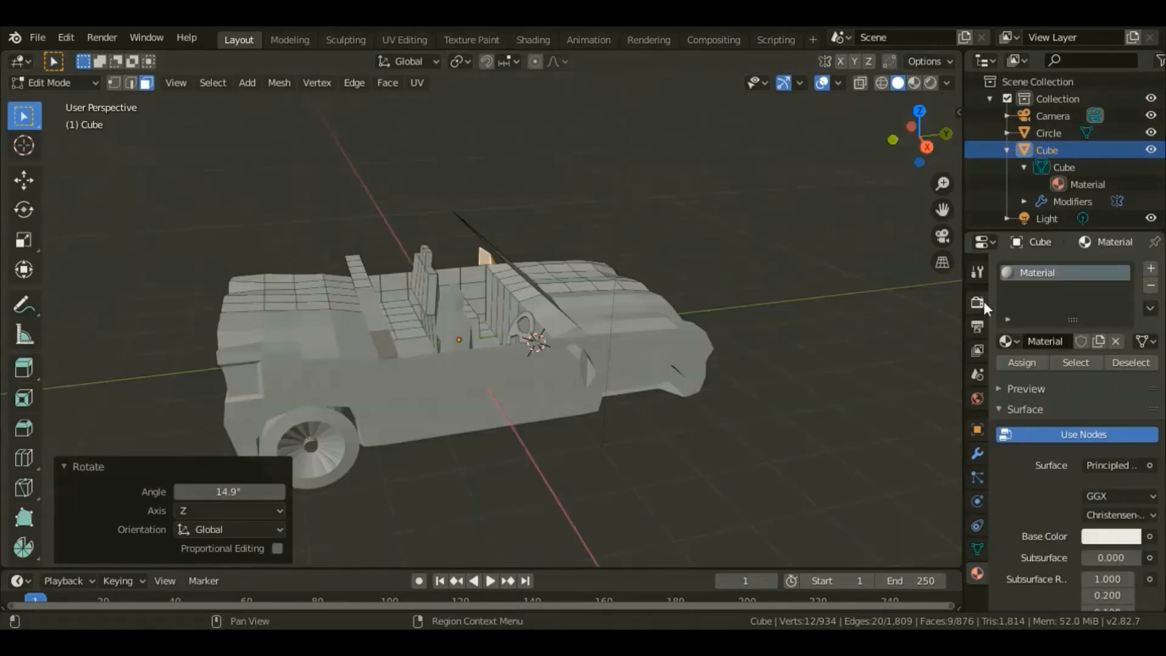
click(978, 302)
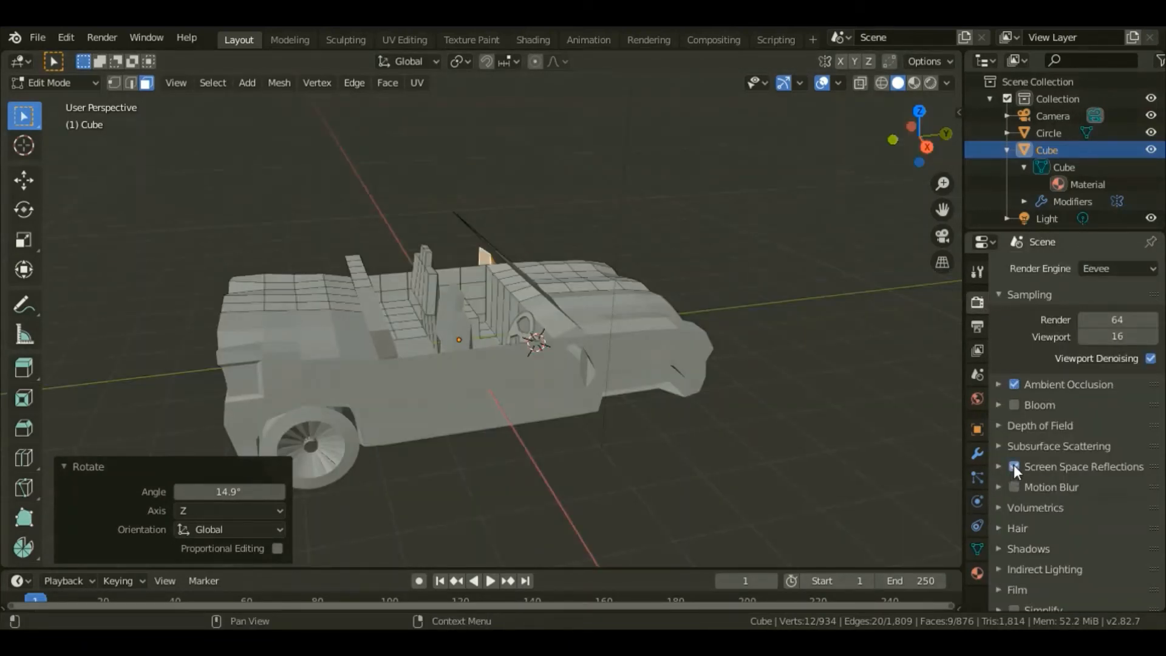
Set the car body material's base colour to a deep blue with hue 0.681, saturation 1.000 and value 0.473
click(978, 572)
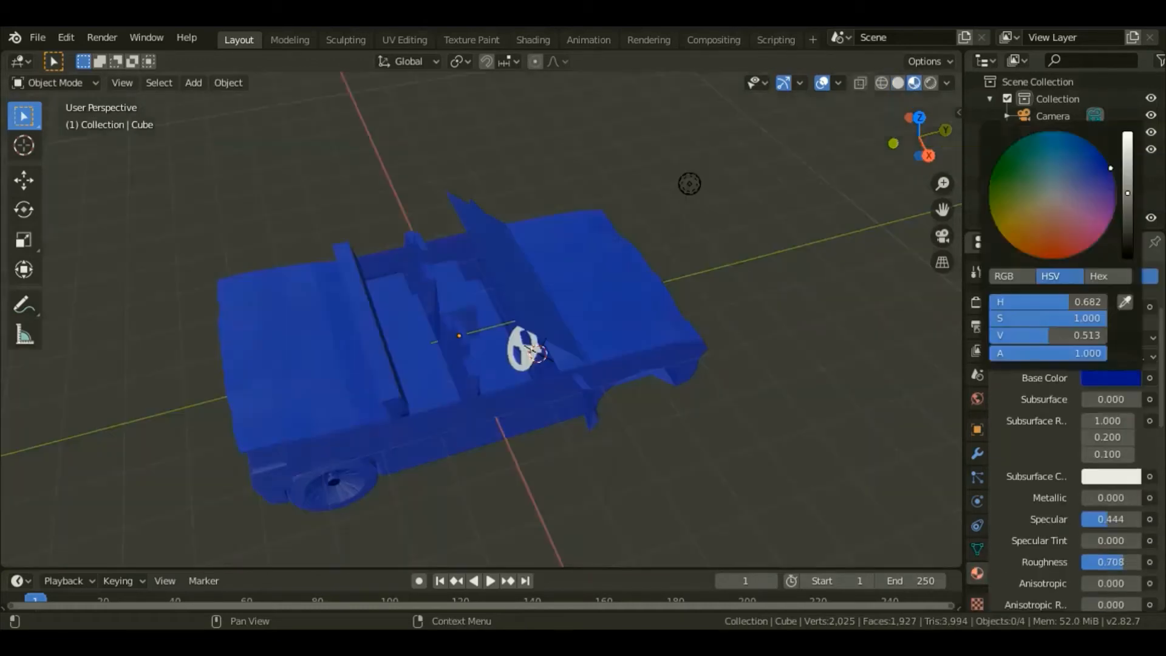
drag(1127, 194, 1127, 198)
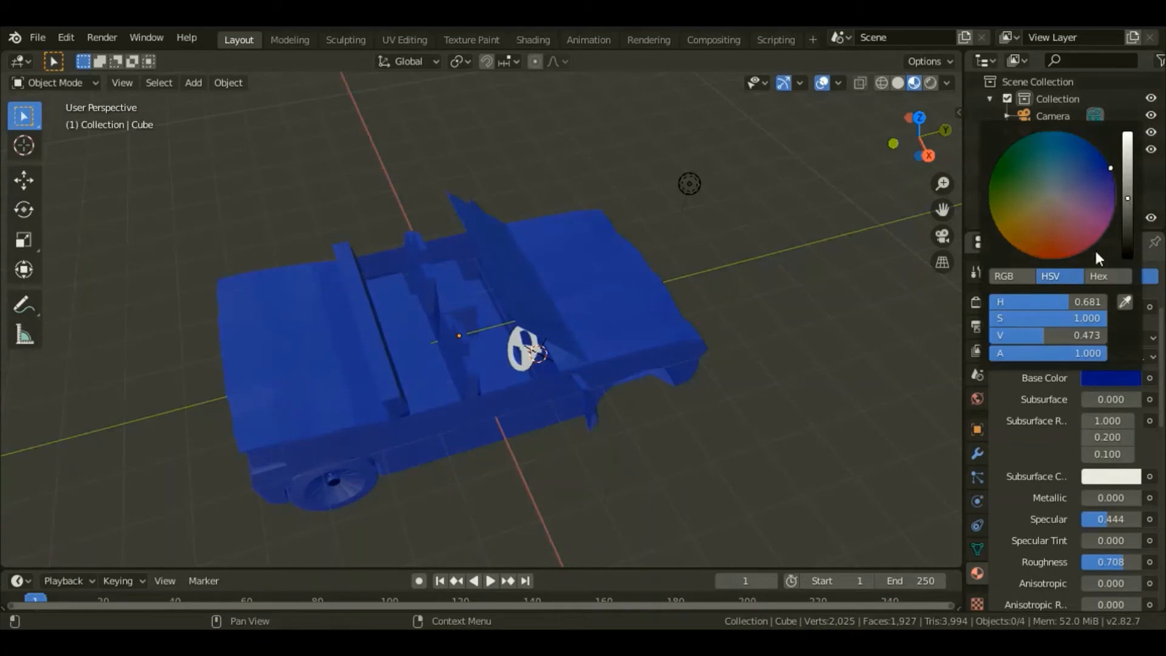
scroll(1098, 450, down, 3)
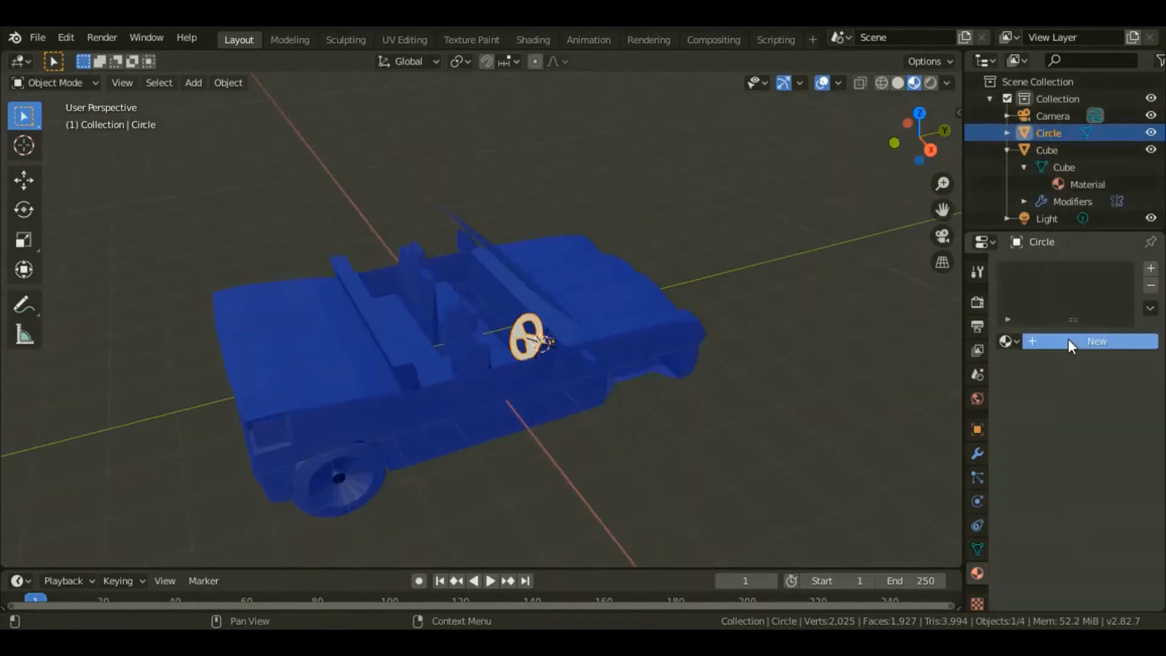
Give the steering wheel a new material and change its base colour to a dark brown
click(1070, 341)
scroll(1095, 474, down, 3)
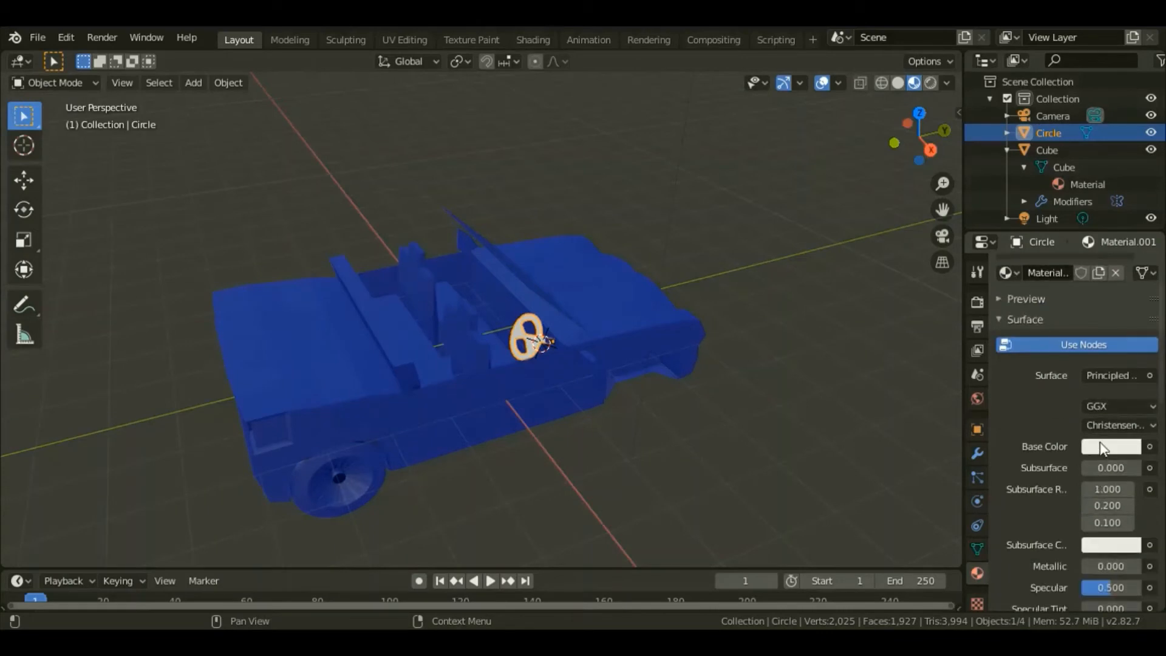
click(1101, 447)
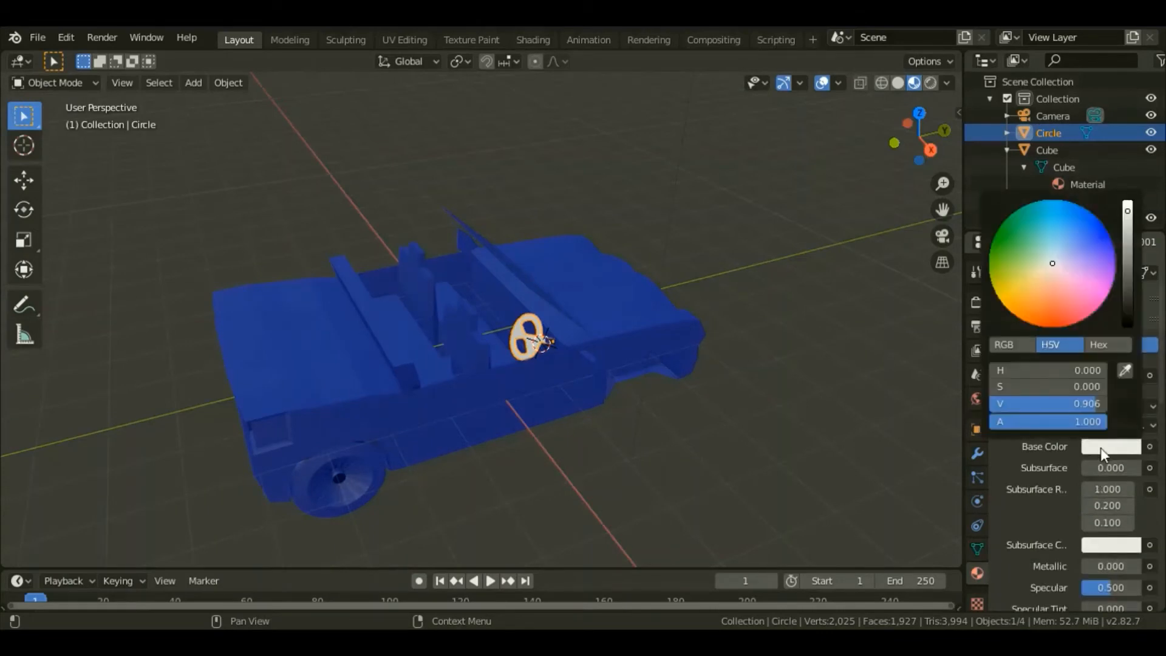
click(1128, 290)
drag(1129, 293, 1080, 300)
click(1040, 294)
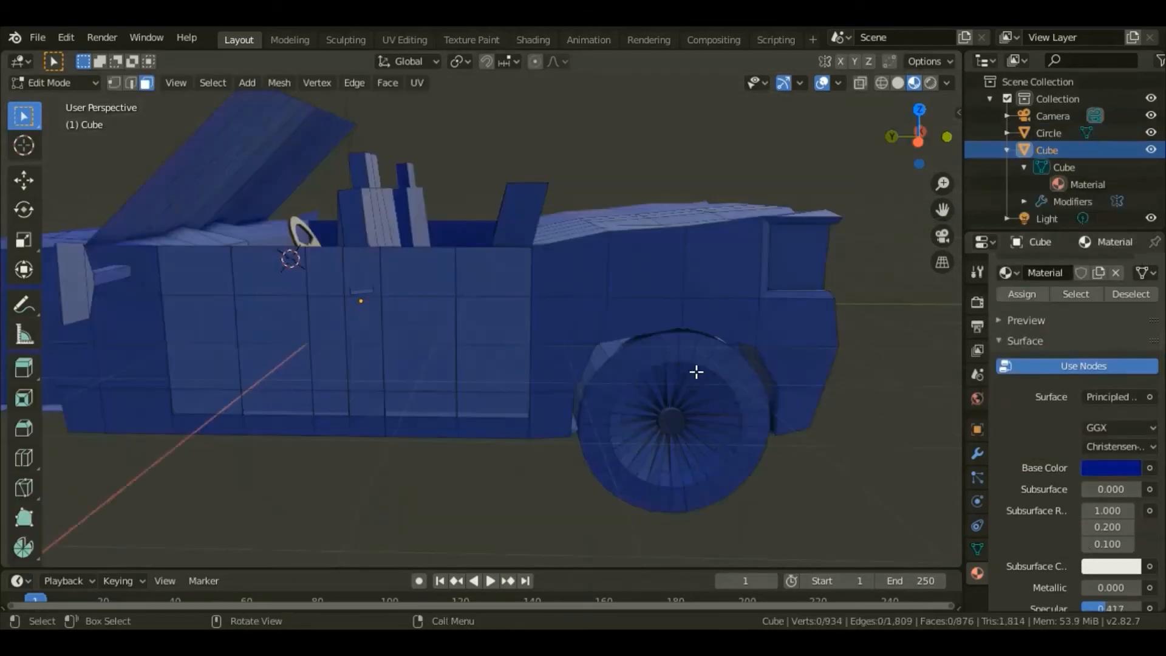
Select all the linked faces of the rear wheel and create a new material in a second slot of the car
click(688, 401)
key(ctrl+l)
scroll(1081, 340, up, 4)
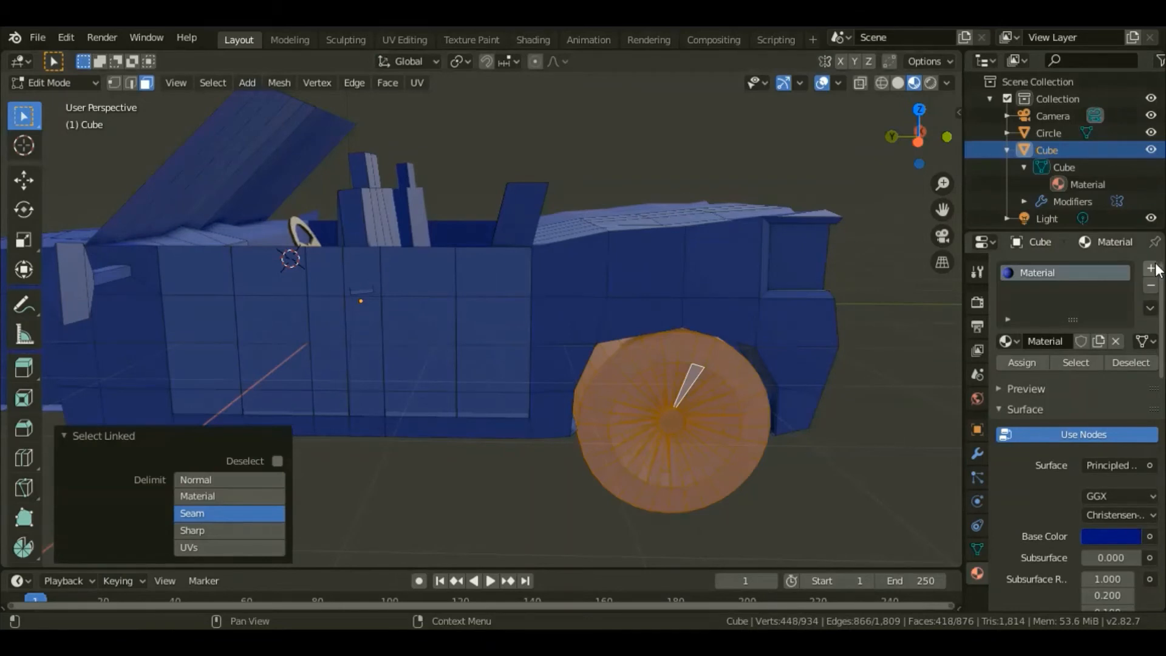
click(1151, 267)
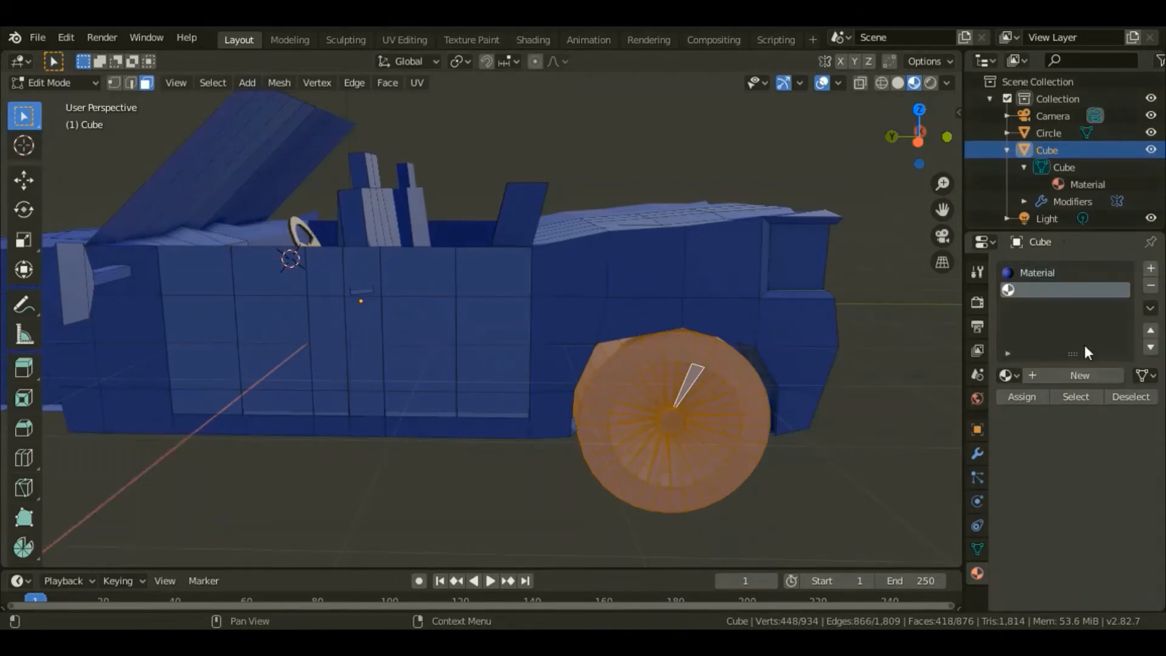
click(1060, 376)
Darken the new material's base colour to value 0.160, name it wheels and assign it to the selected wheel
scroll(1071, 491, down, 5)
click(1096, 433)
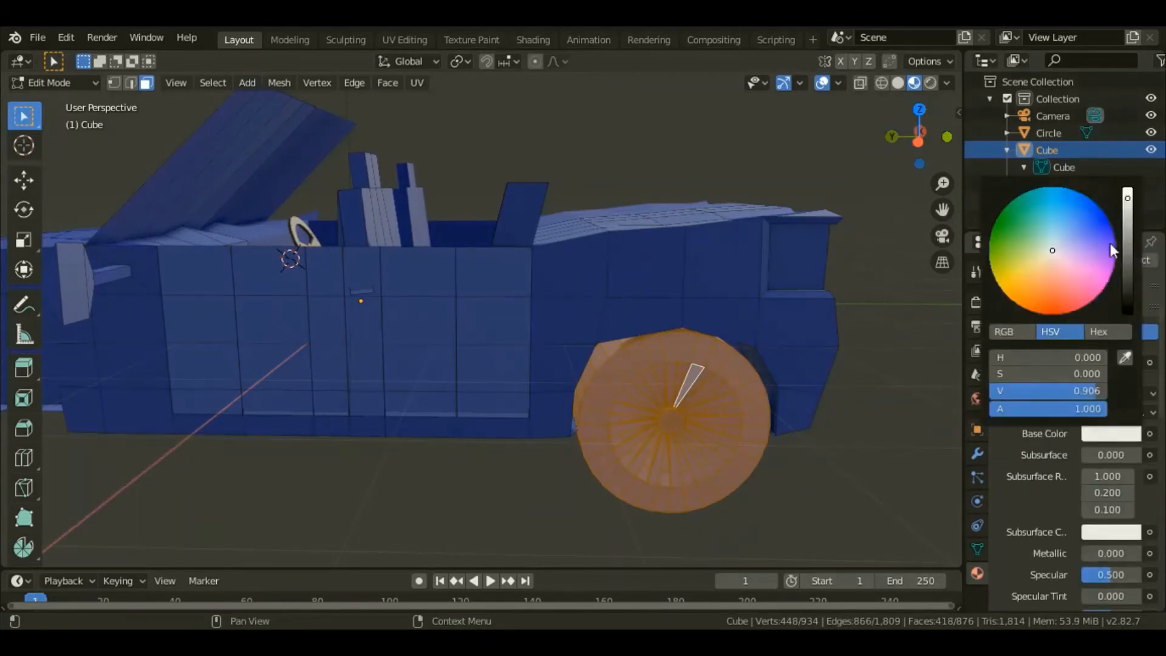
drag(1128, 257, 1128, 294)
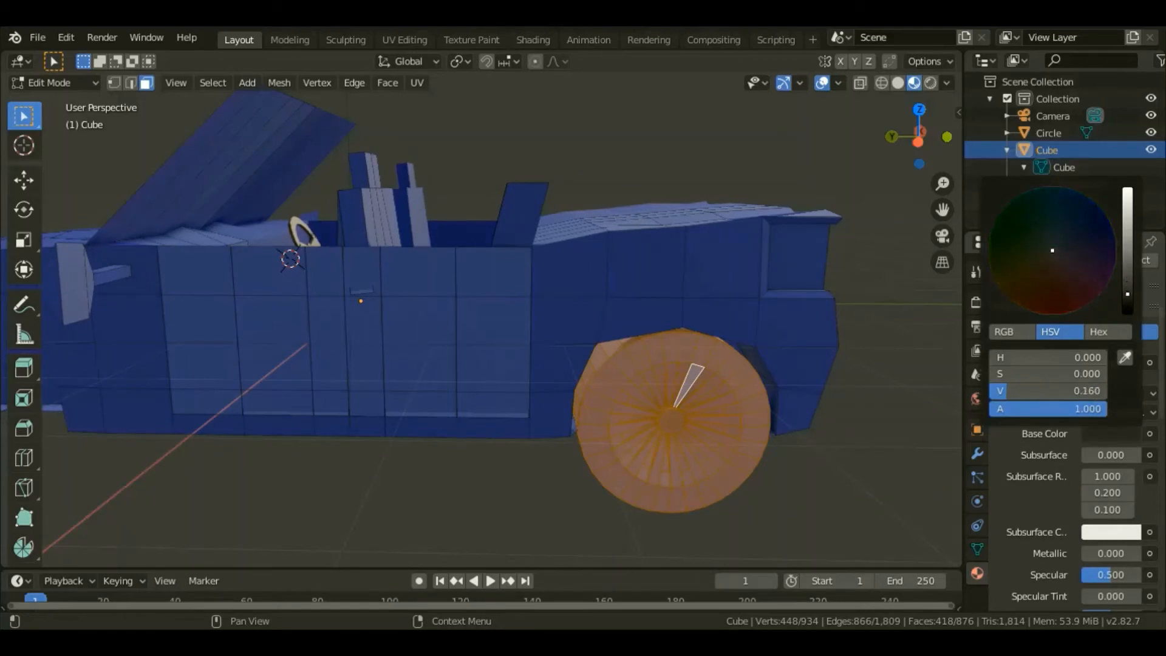
scroll(1080, 403, up, 5)
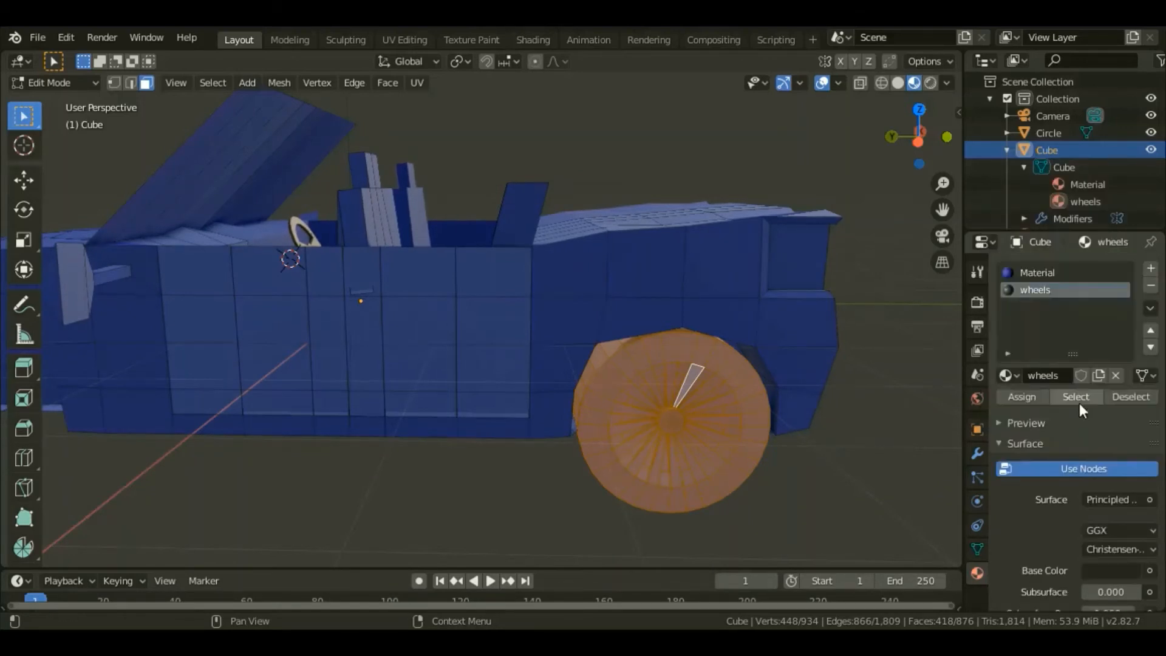
click(1022, 398)
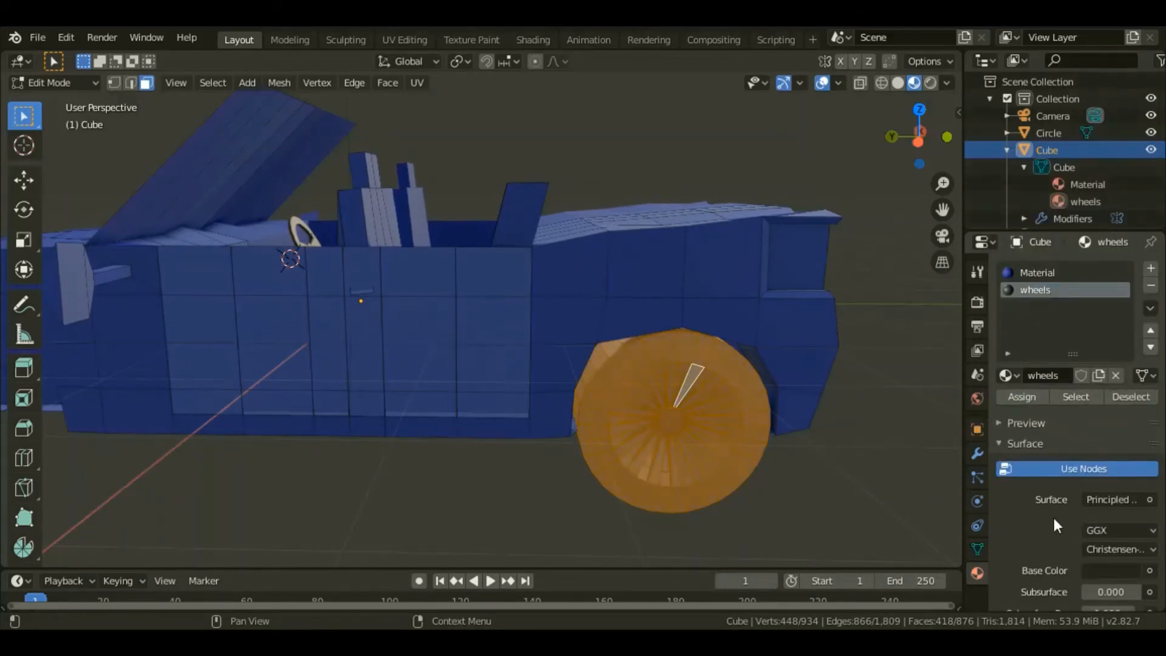
Raise the roughness of the wheels material to 0.792 for a less shiny tyre
scroll(1054, 523, down, 10)
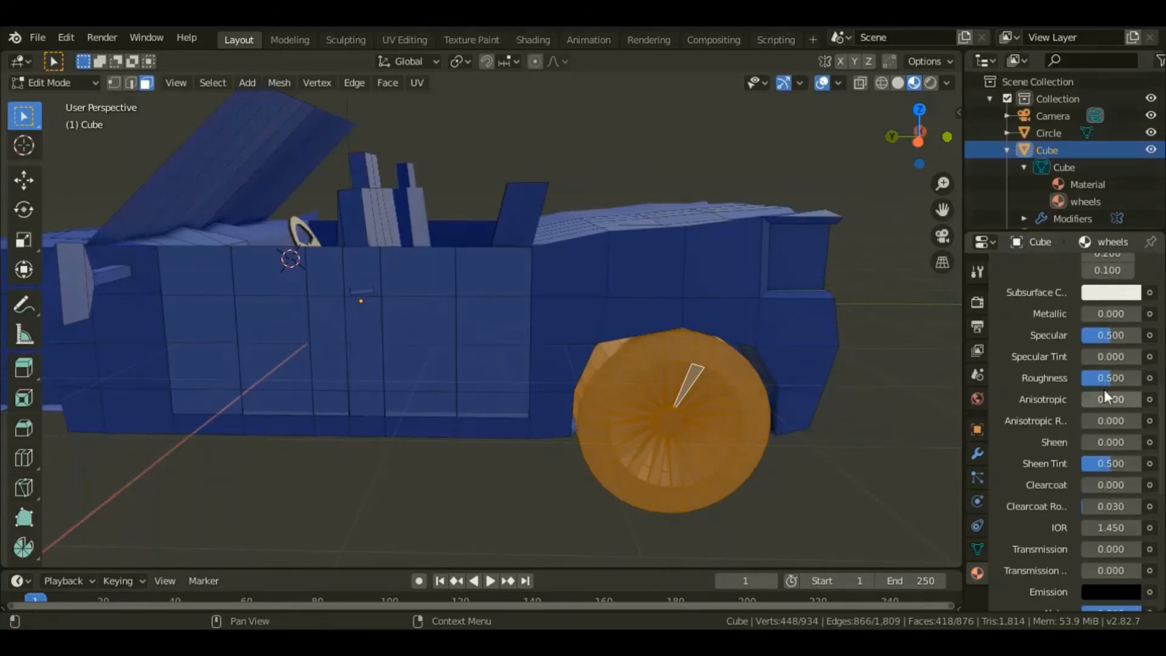
drag(1112, 378, 1130, 378)
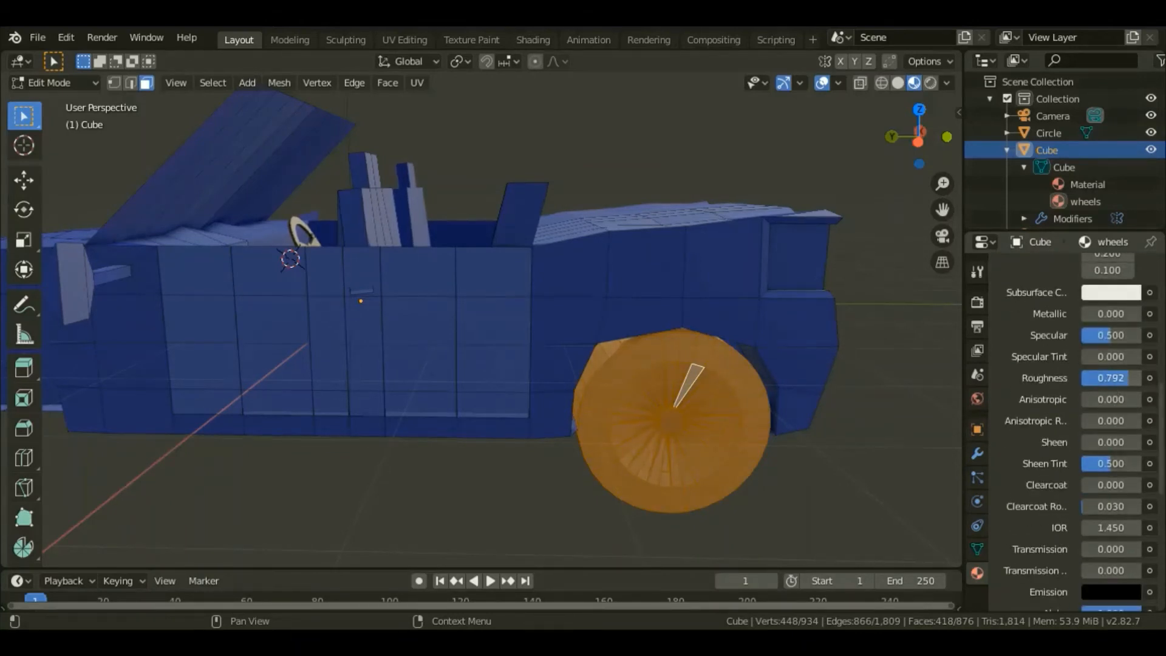
click(845, 483)
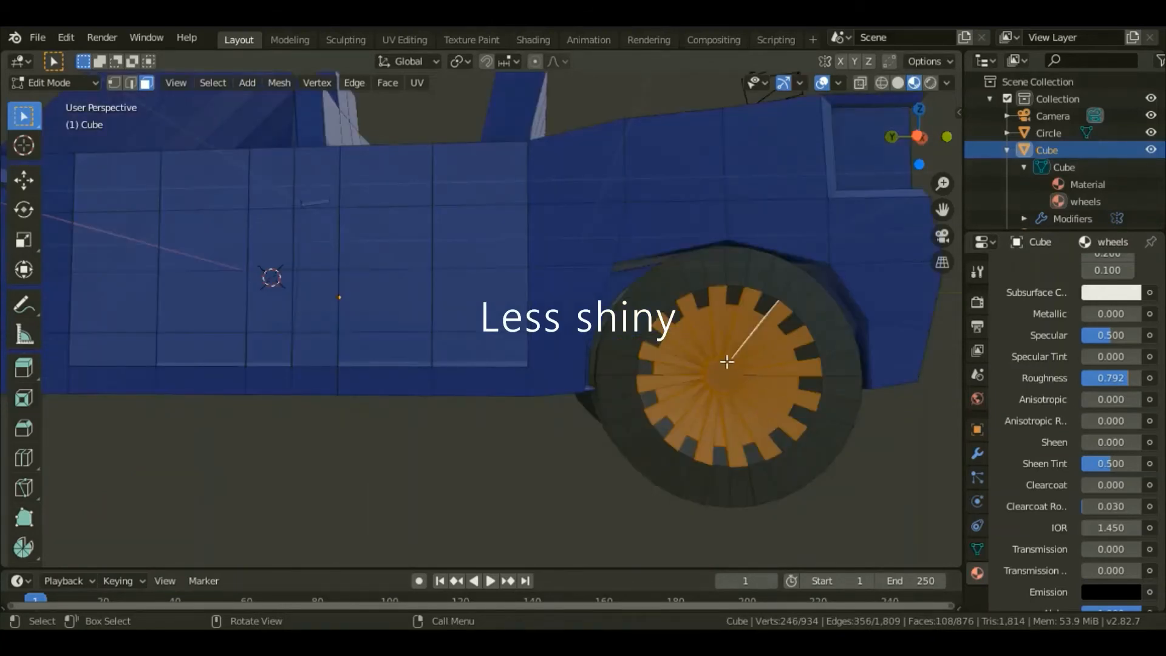
Limit the selection to the wheel's spoke and hub faces and assign them a new material in a third slot
ctrl+drag(691, 351, 768, 403)
scroll(1110, 300, up, 10)
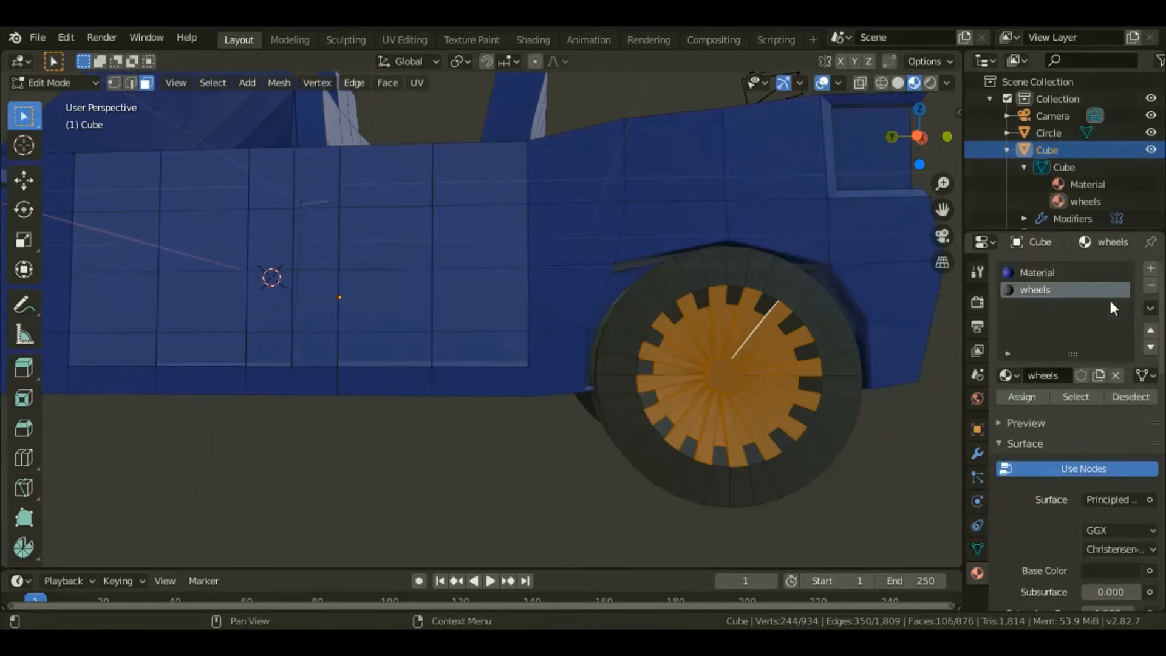
click(1151, 269)
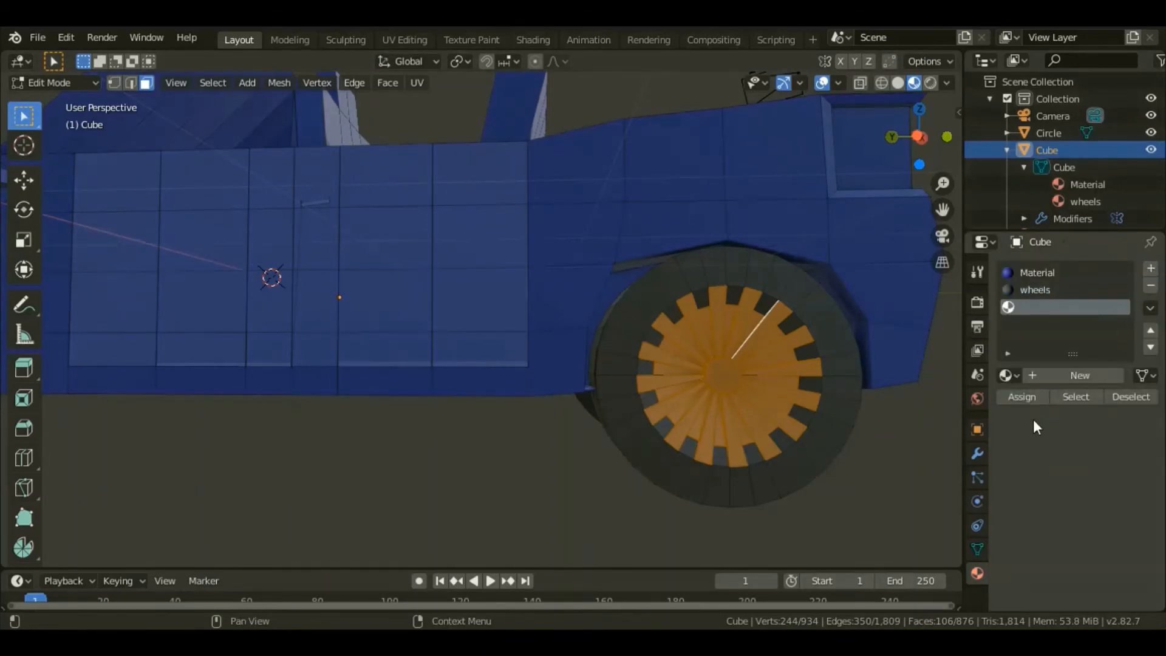
click(1046, 377)
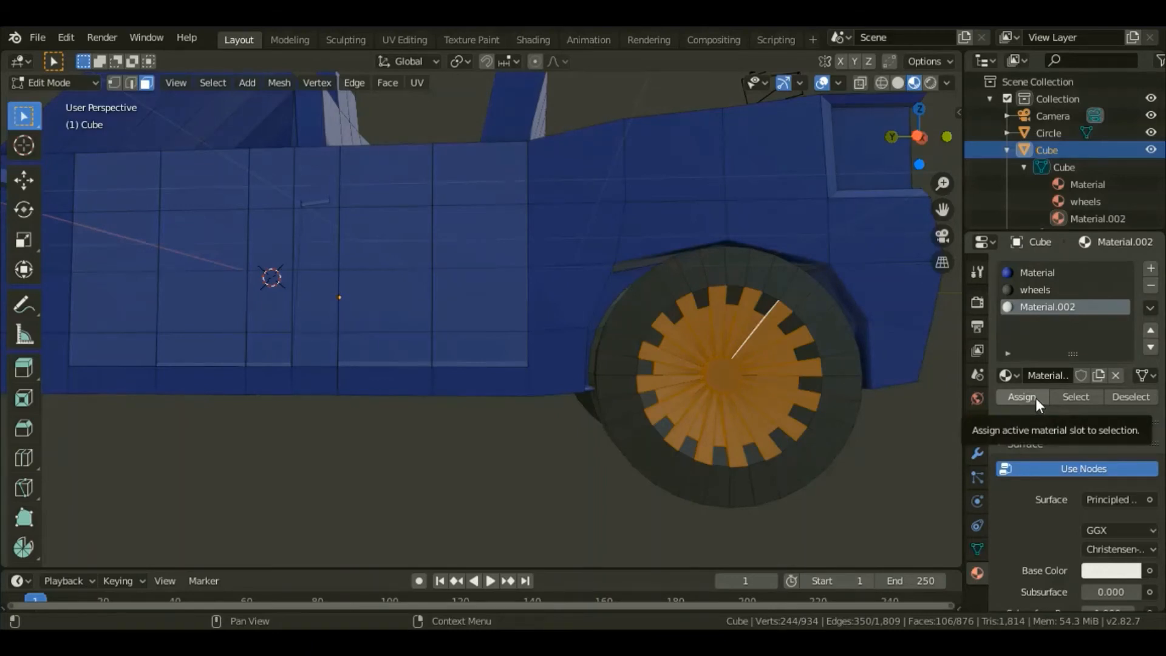
click(1037, 399)
Set the spoke and hub material's base colour to a neutral grey with value 0.447
scroll(1048, 468, down, 5)
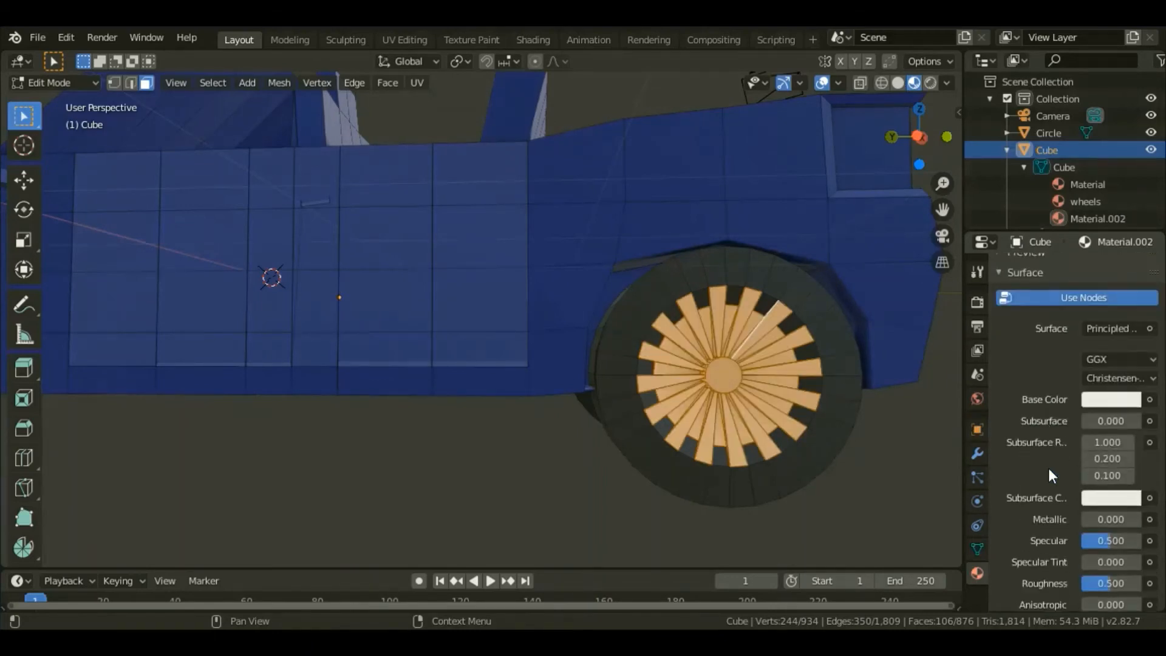
click(1107, 399)
click(1128, 216)
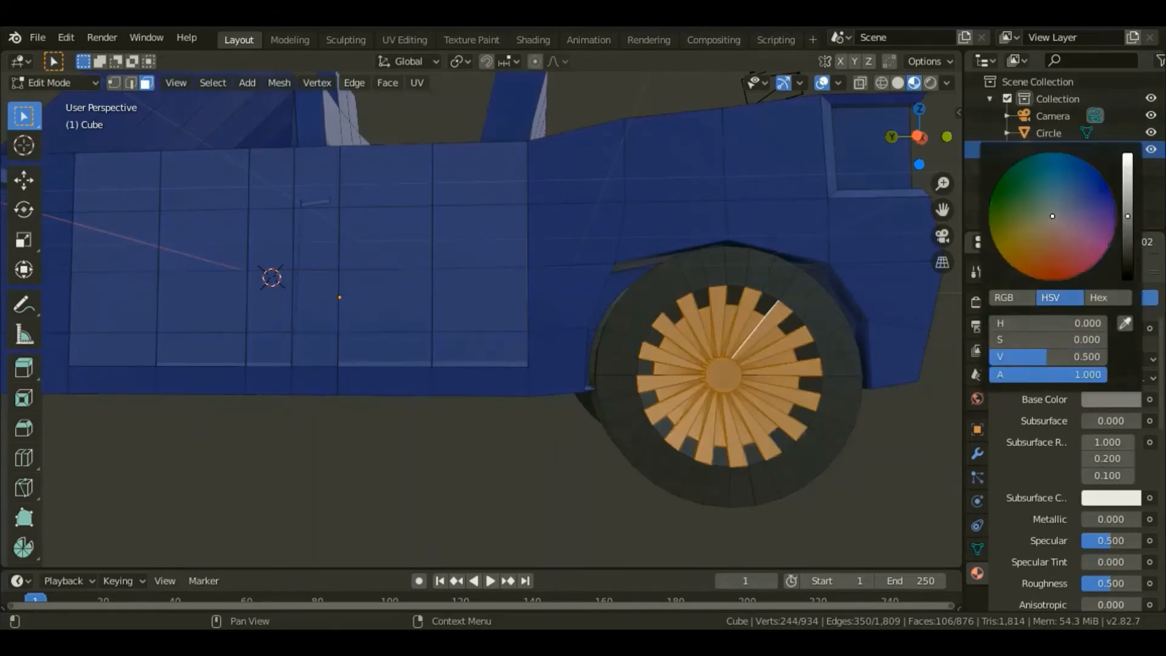
click(1128, 218)
drag(1128, 219, 1128, 222)
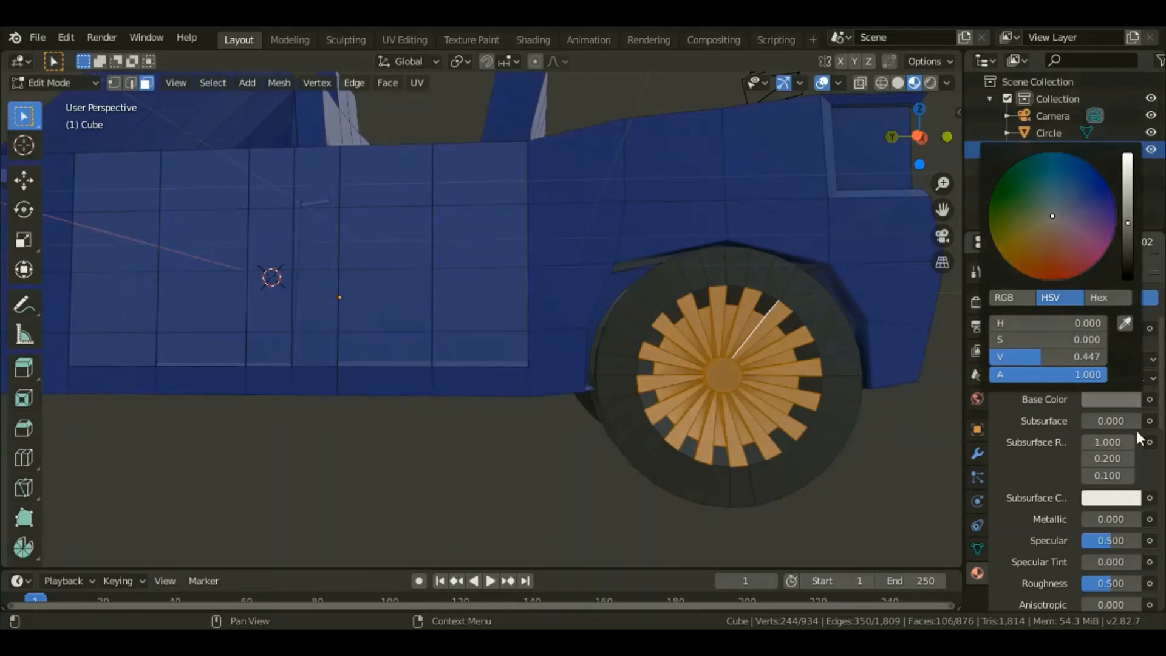
Set the spoke material's metallic value to 0.569 and lower its roughness
scroll(1127, 458, down, 5)
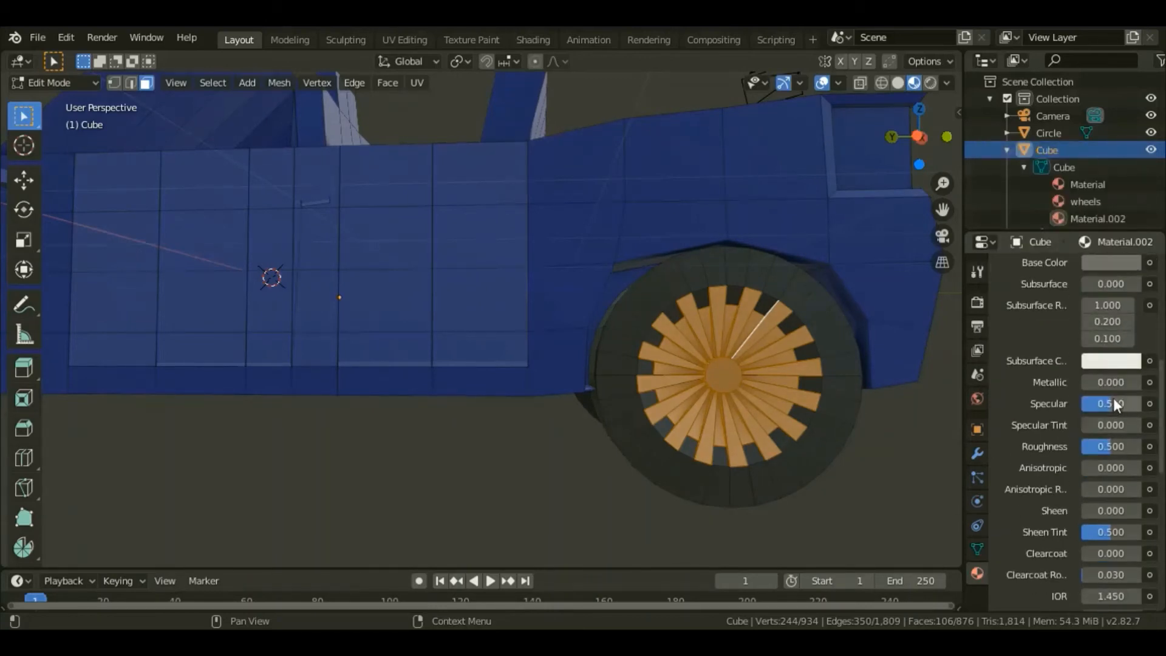
drag(1104, 385, 1134, 386)
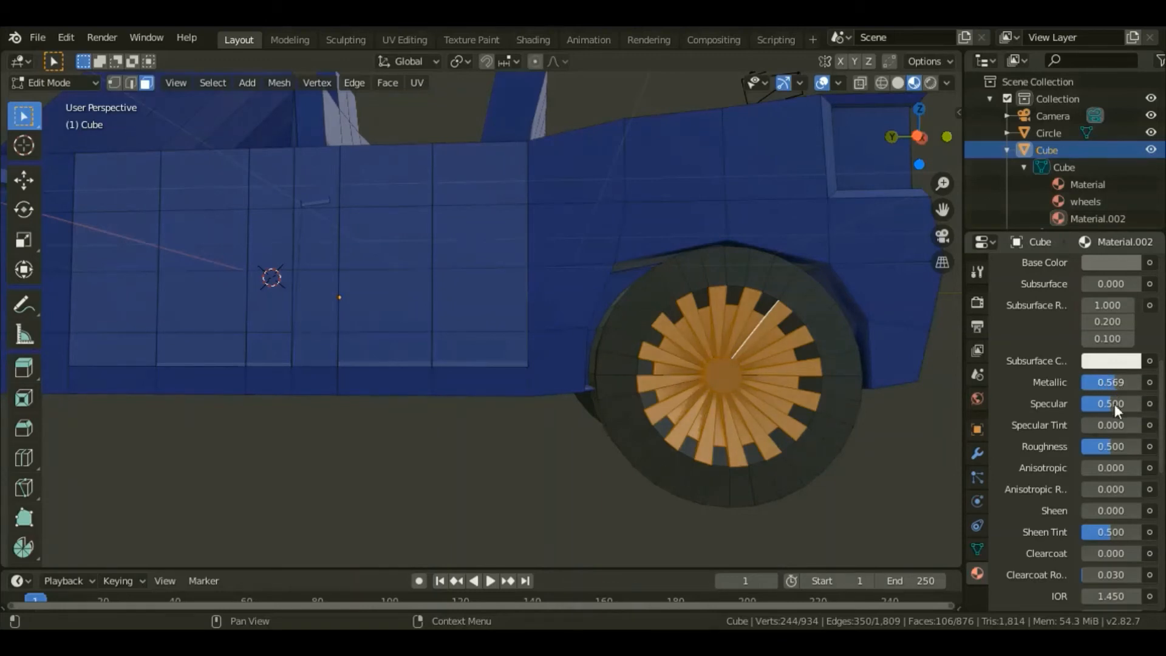
drag(1115, 447, 1092, 447)
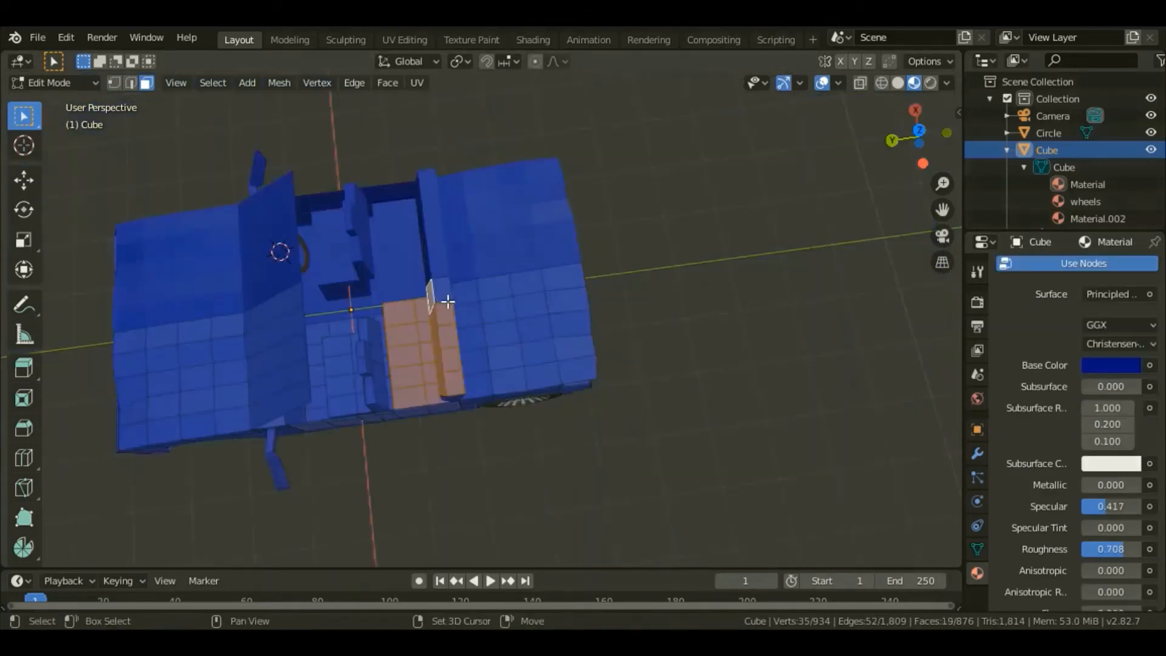
Extend the selection to all the faces of the front and rear seats, including their backrests
shift+click(445, 297)
key(b)
drag(378, 380, 373, 408)
middle_drag(373, 409, 606, 247)
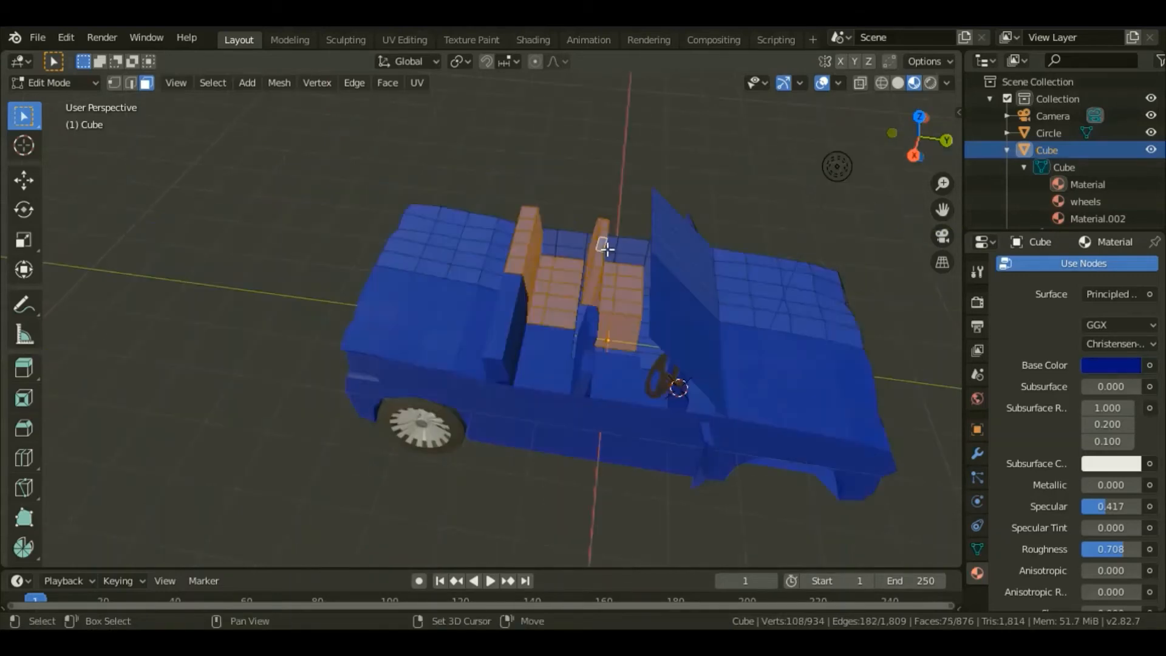
Assign a new material named seats to the selected seat faces and set its base colour to a mid grey
scroll(1082, 317, up, 5)
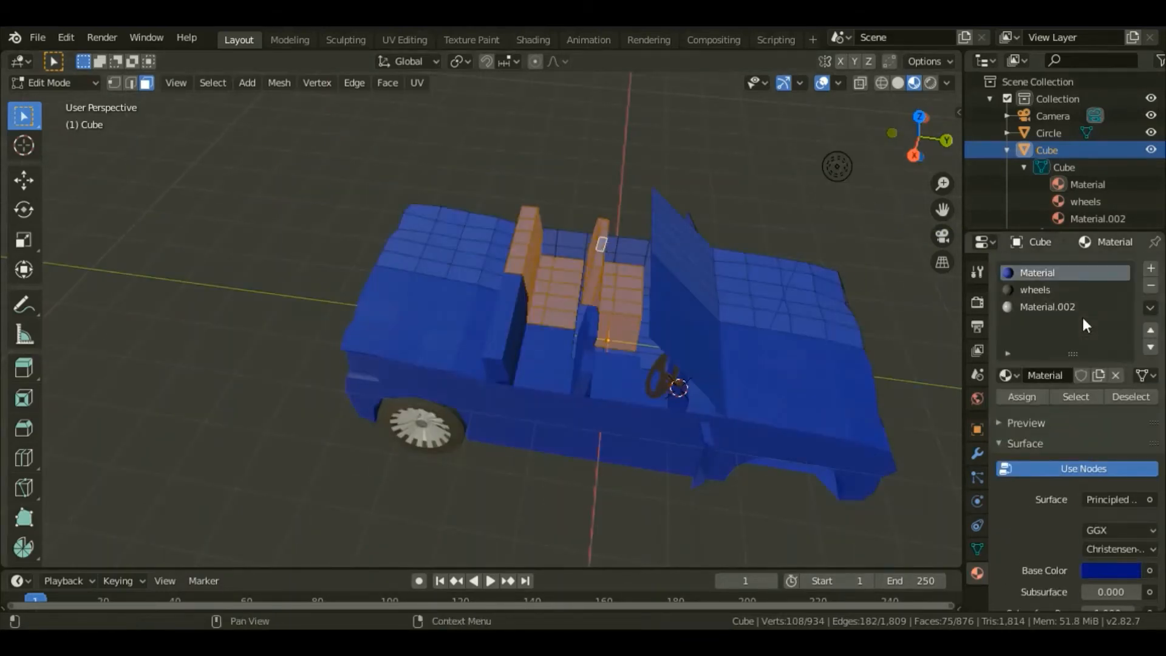
click(1151, 268)
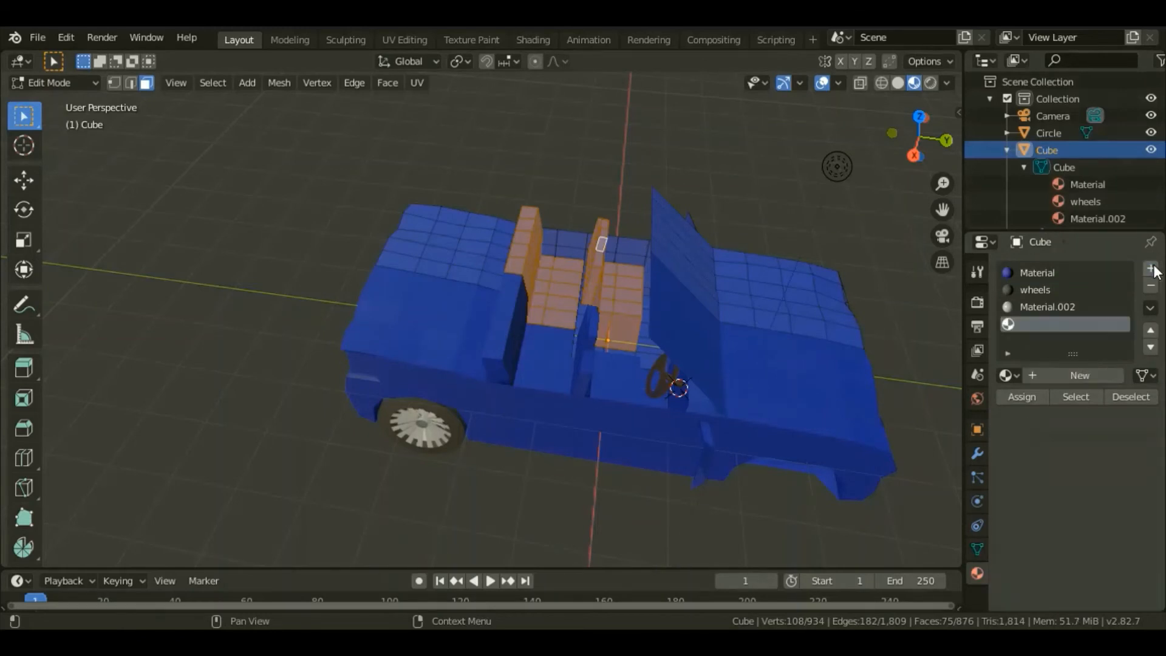
click(1077, 378)
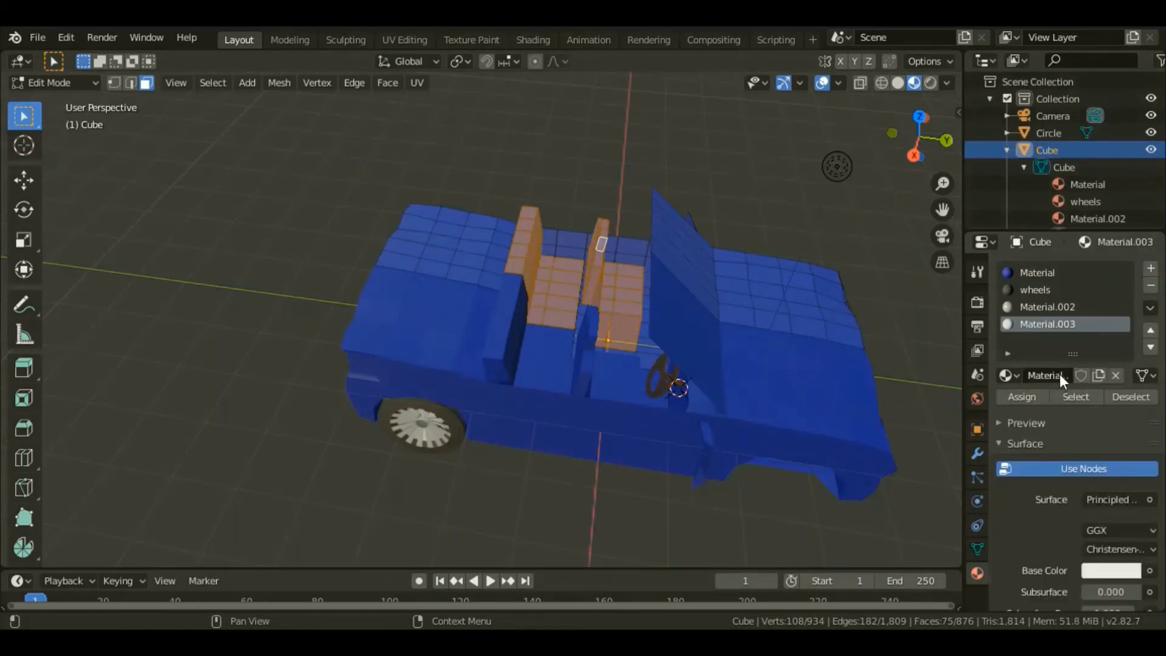
double_click(1063, 372)
key(BackSpace)
text(seats)
key(Return)
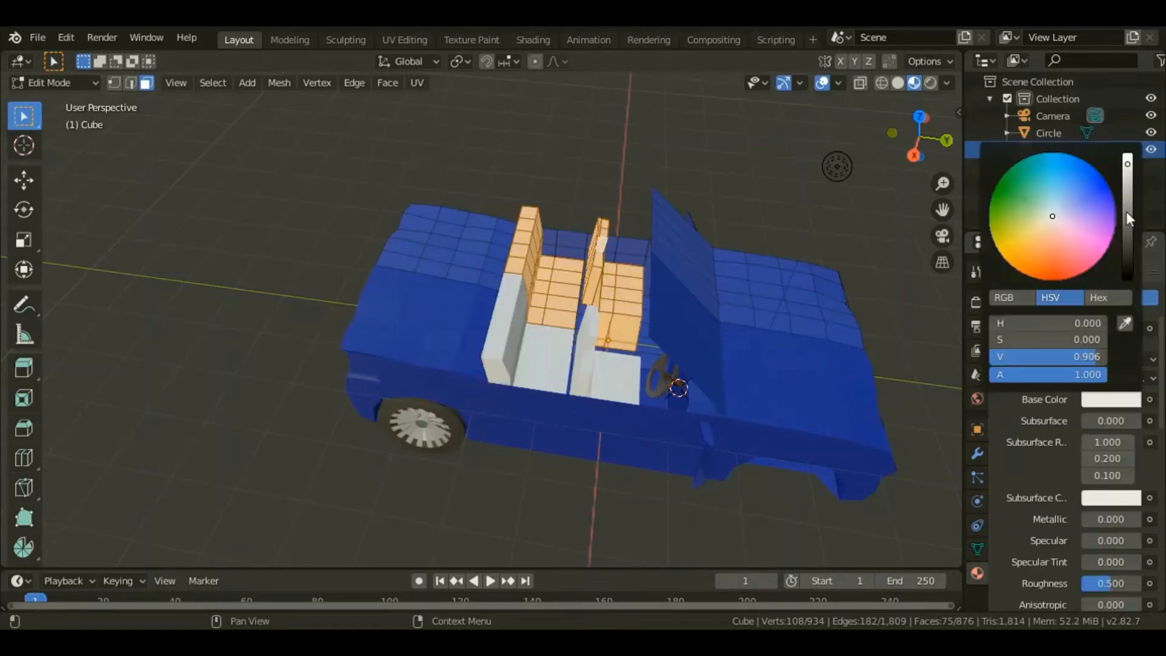
click(1128, 213)
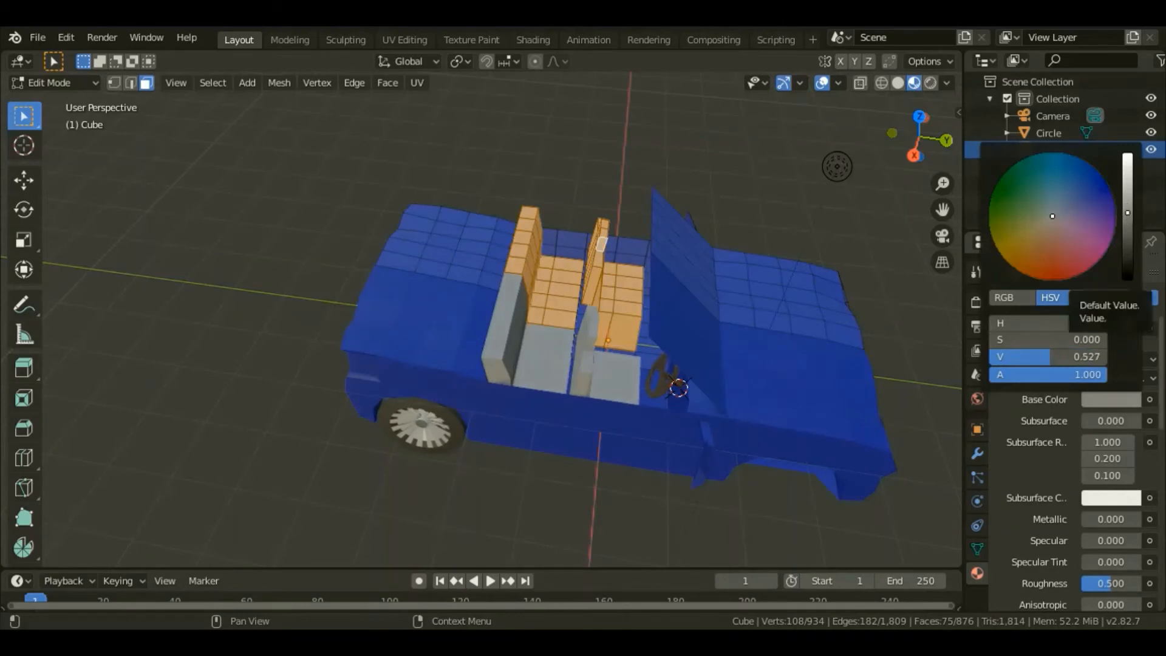
click(1128, 202)
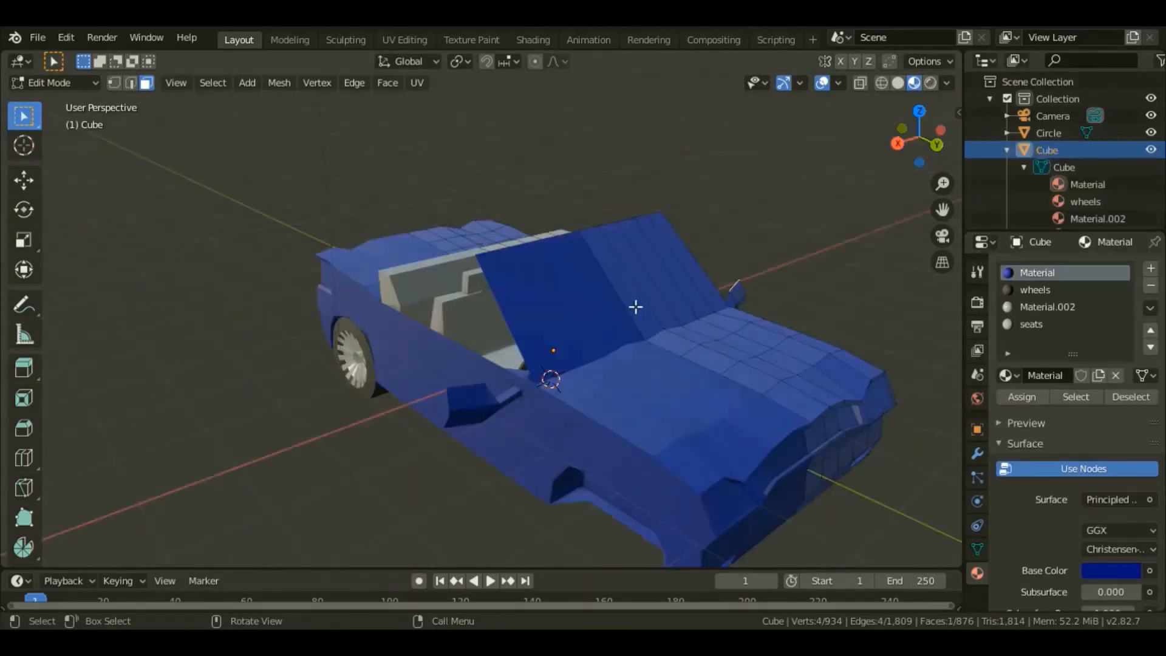
Select the strip faces of the windscreen half and dissolve their inner edges to form a single face
drag(635, 306, 702, 277)
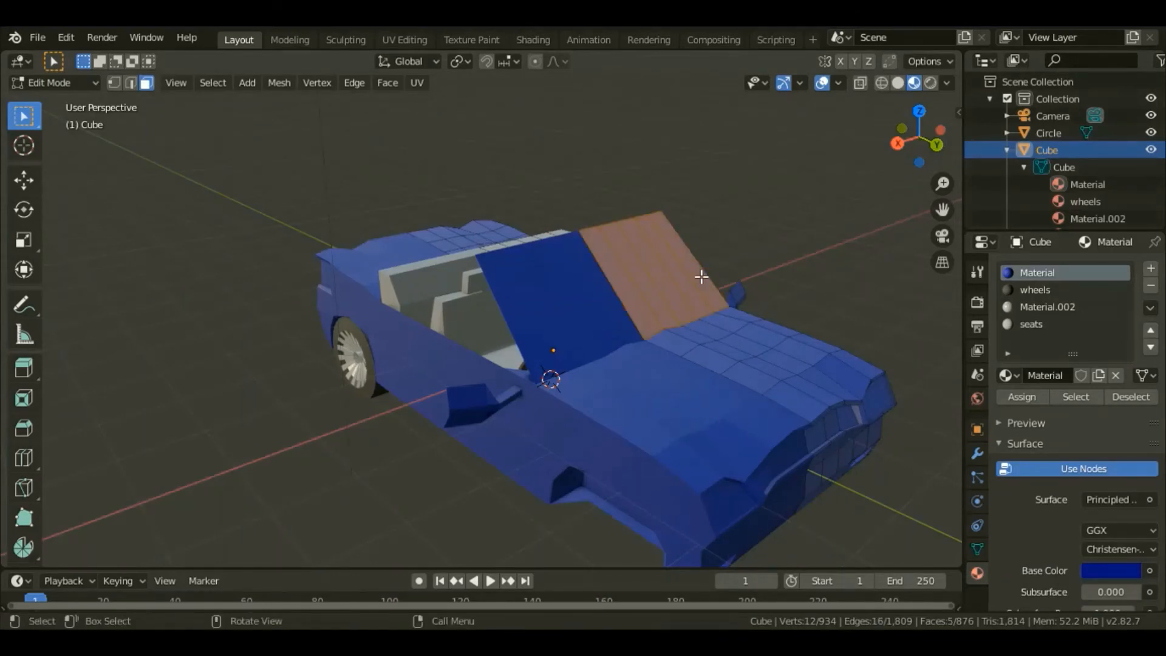
key(1)
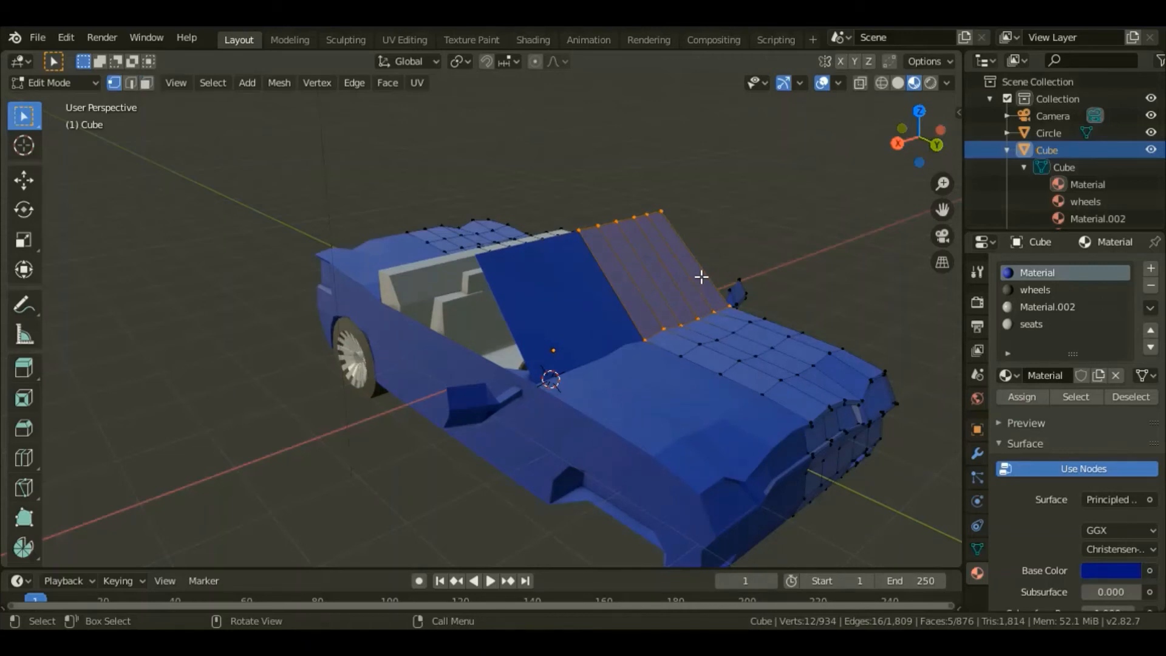
key(3)
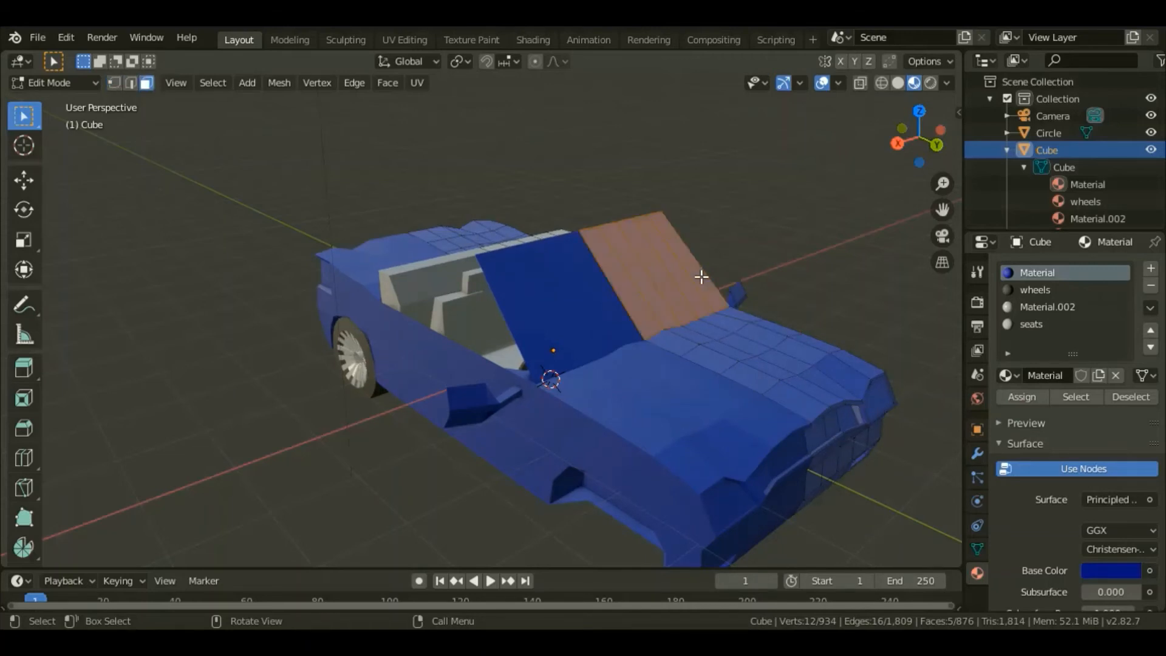
key(ctrl+x)
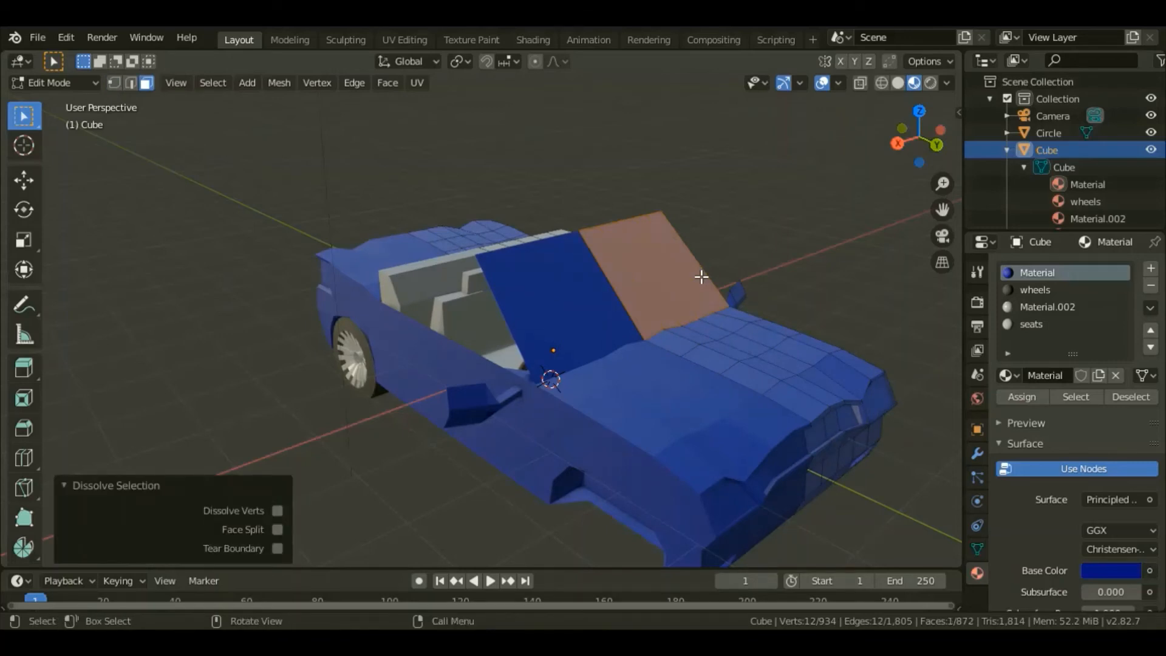
Extrude the single windscreen face outward along its normal by about 0.067 m
key(2)
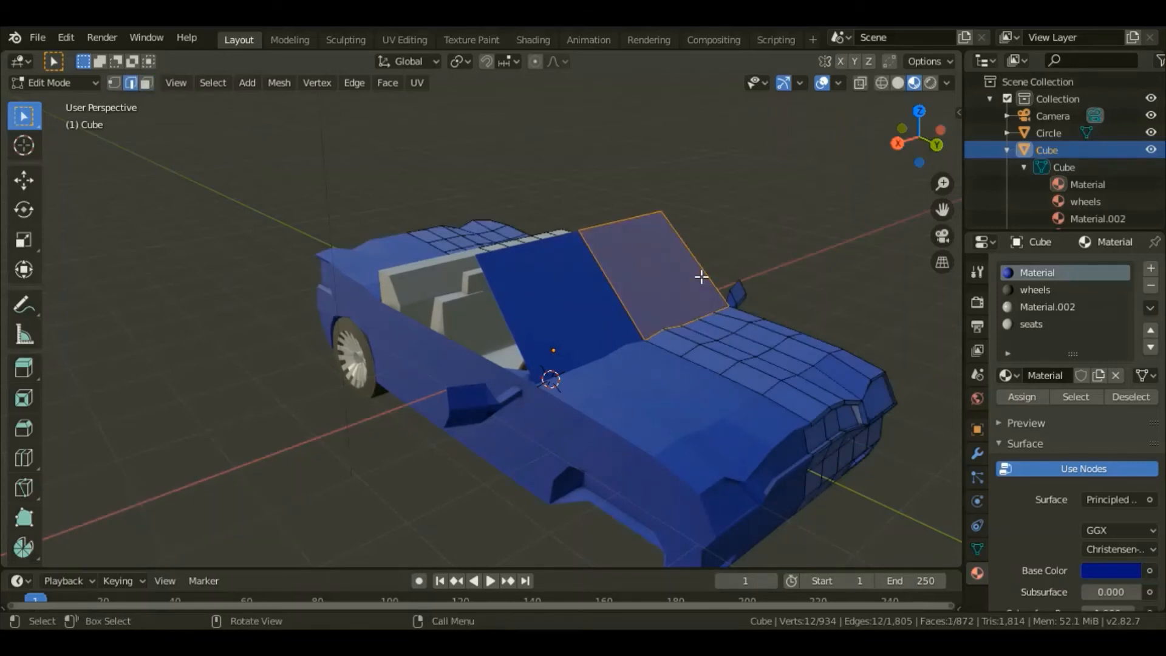
key(e)
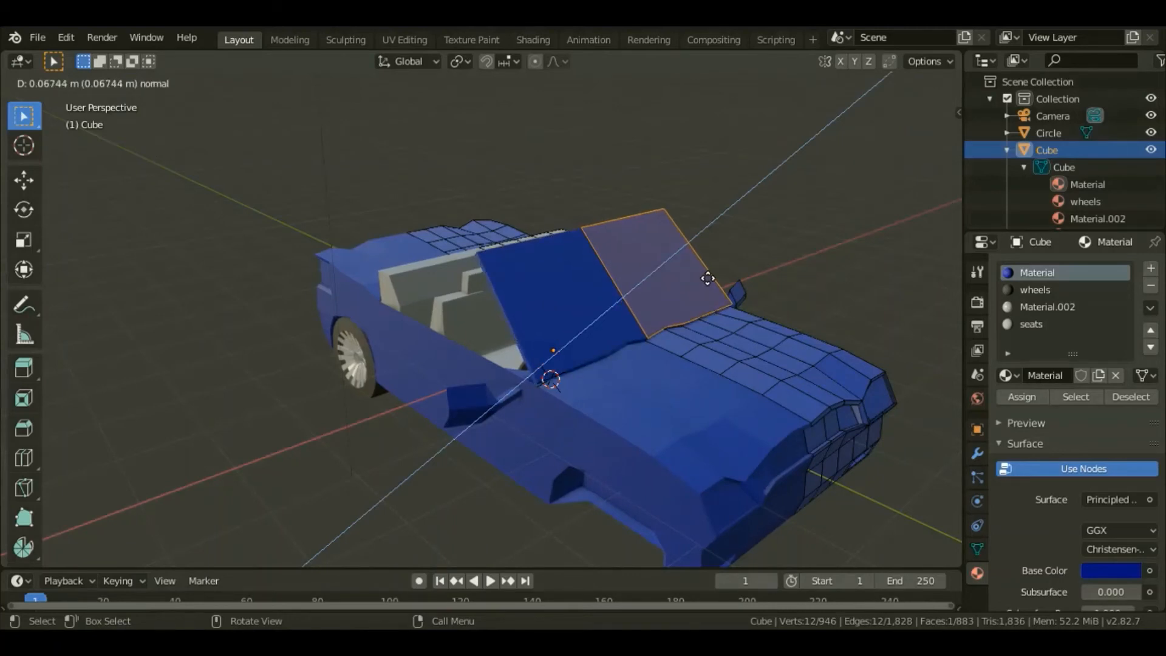
click(707, 277)
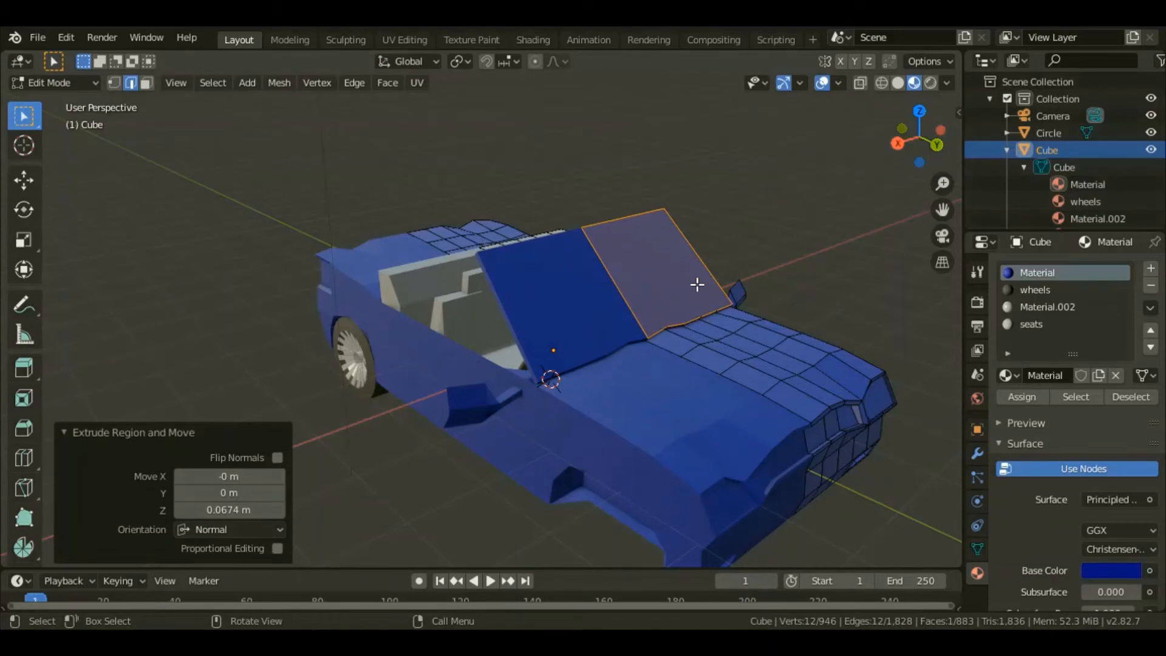
Assign a new material to the windscreen and wing mirror glass faces, with a grey base colour of value 0.513
click(697, 284)
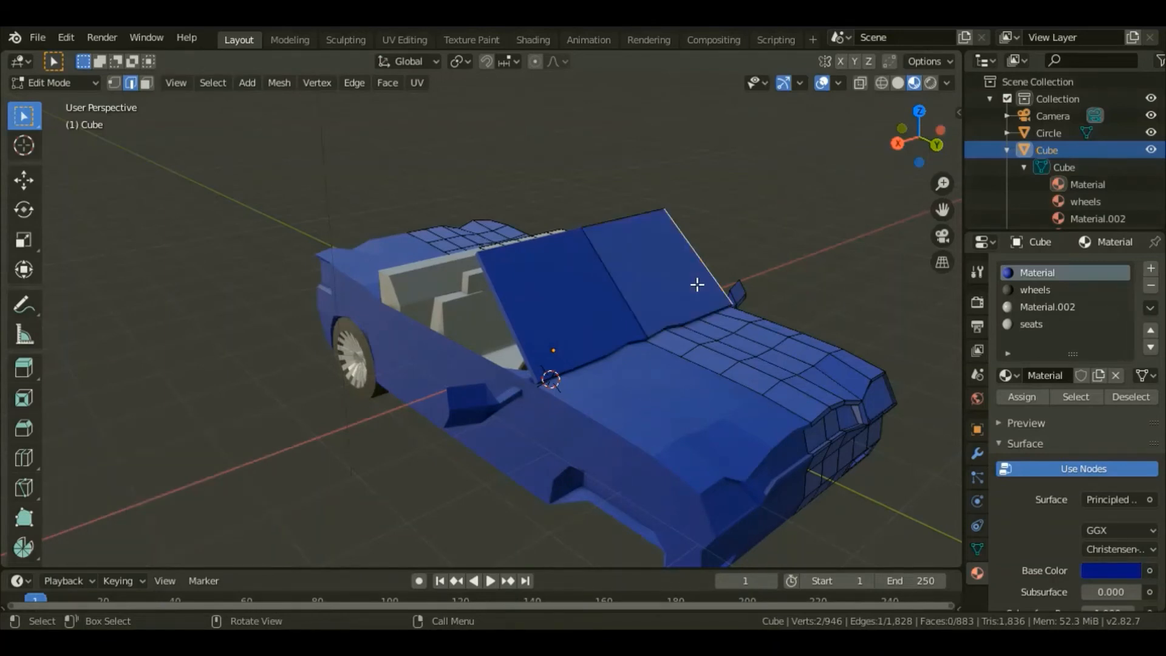
key(3)
shift+click(467, 175)
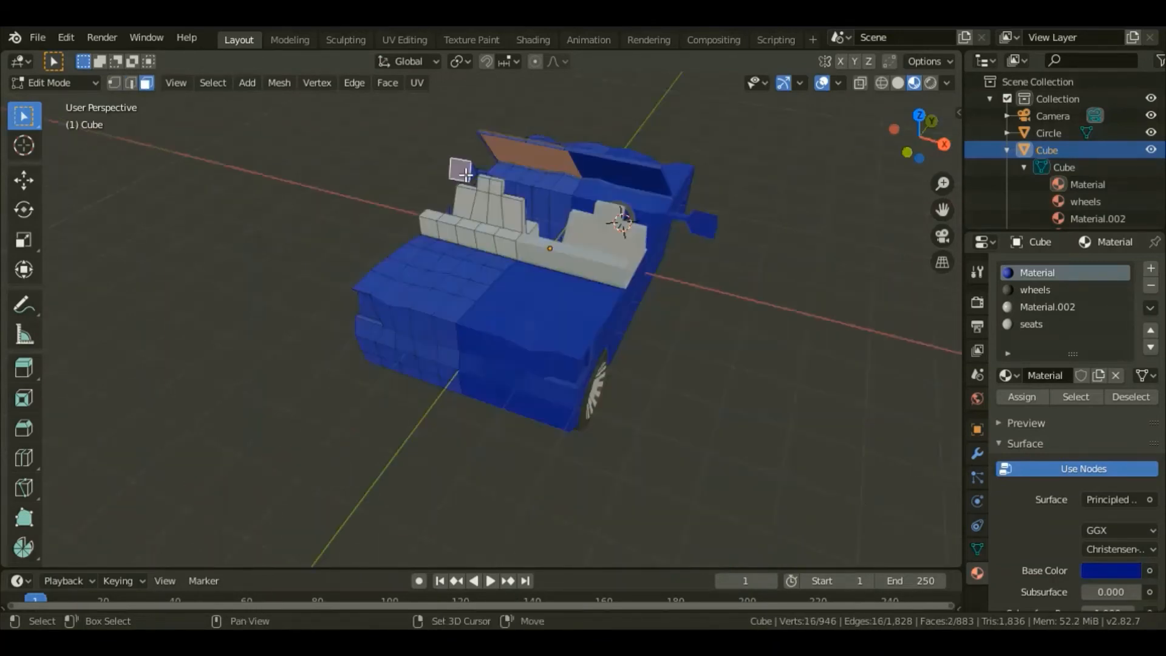
drag(929, 150, 1001, 164)
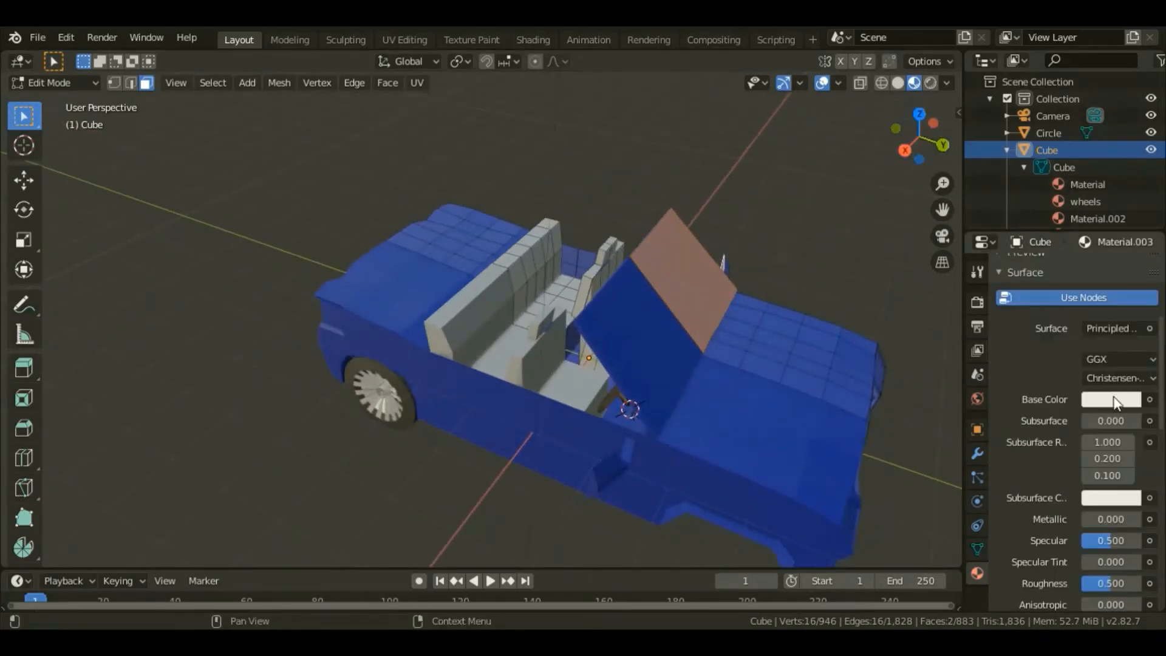
click(1115, 400)
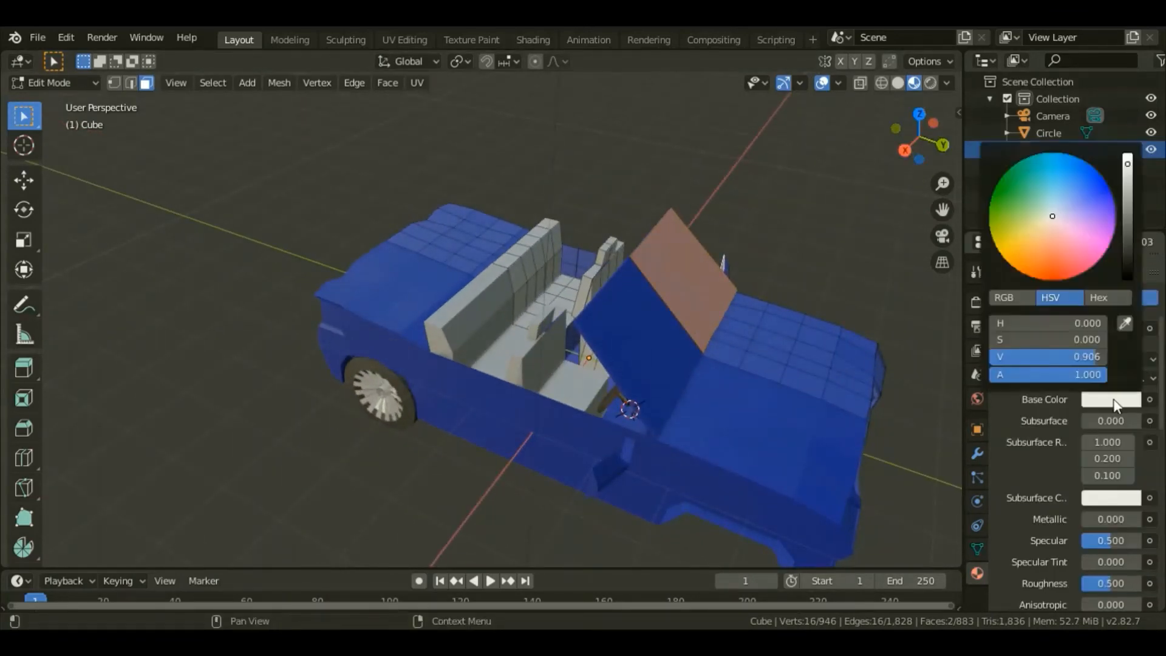
click(1129, 214)
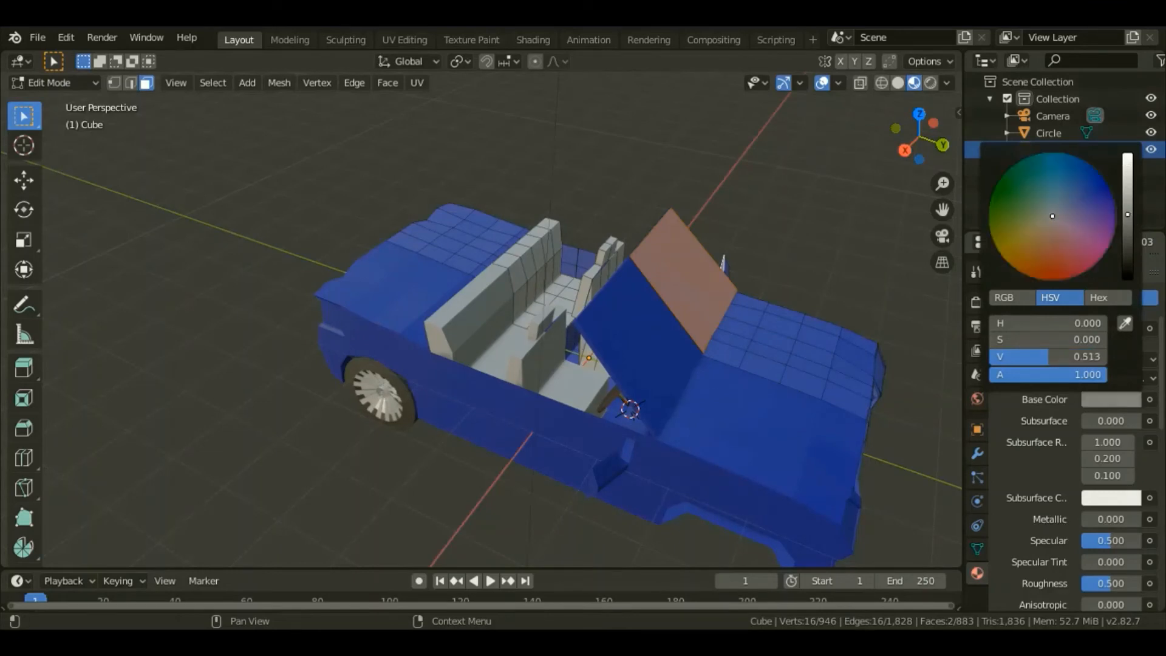
Set the glass material's blend mode to Alpha Blend and its alpha to 0.944
scroll(1061, 489, down, 10)
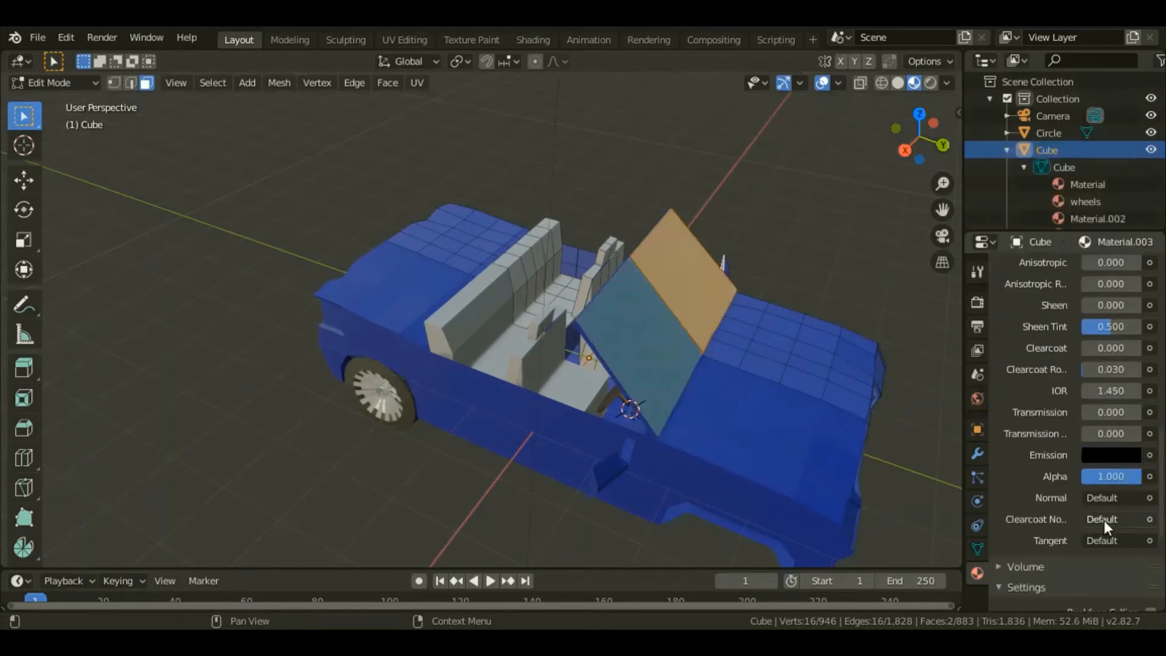
scroll(1120, 497, down, 8)
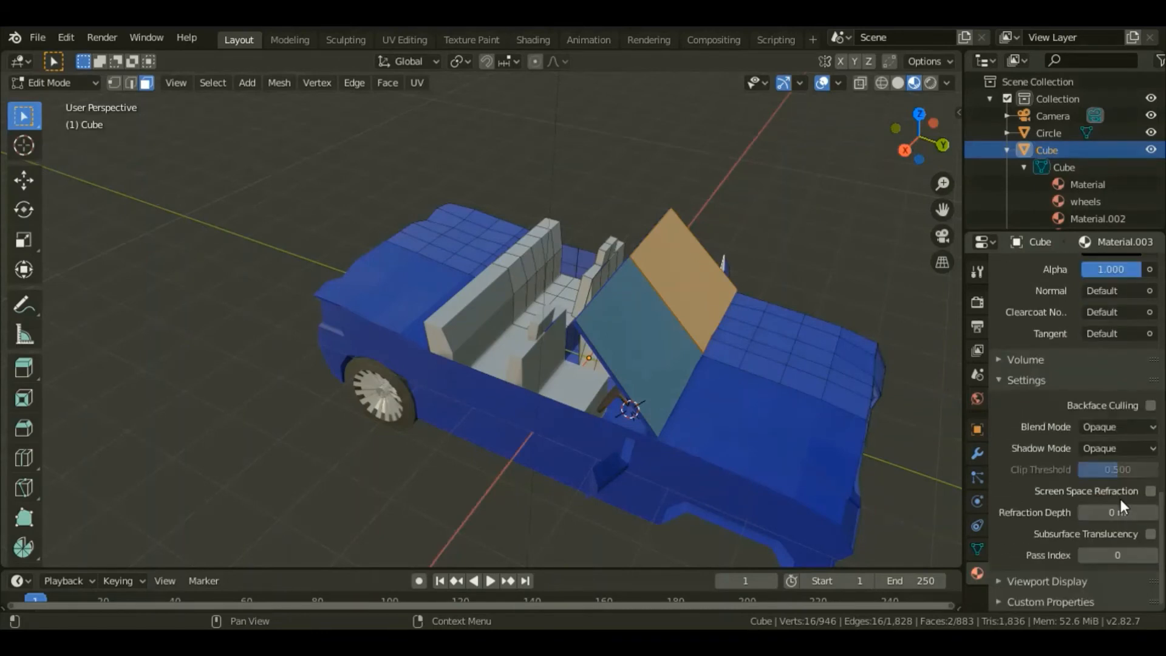
click(1142, 427)
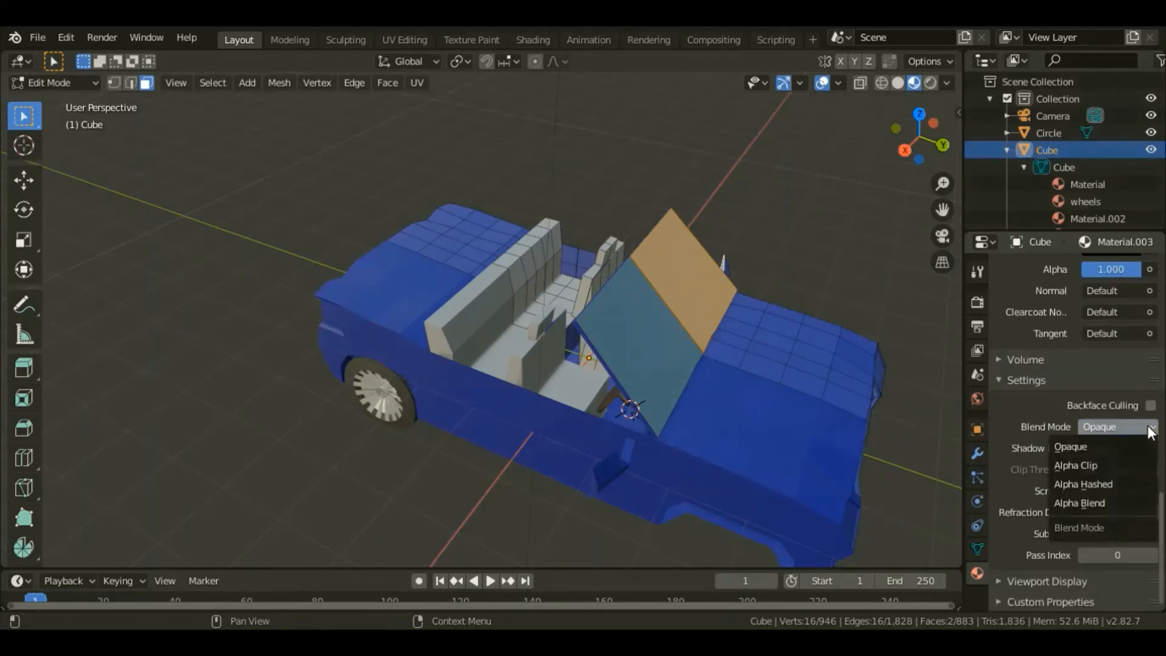
click(1095, 504)
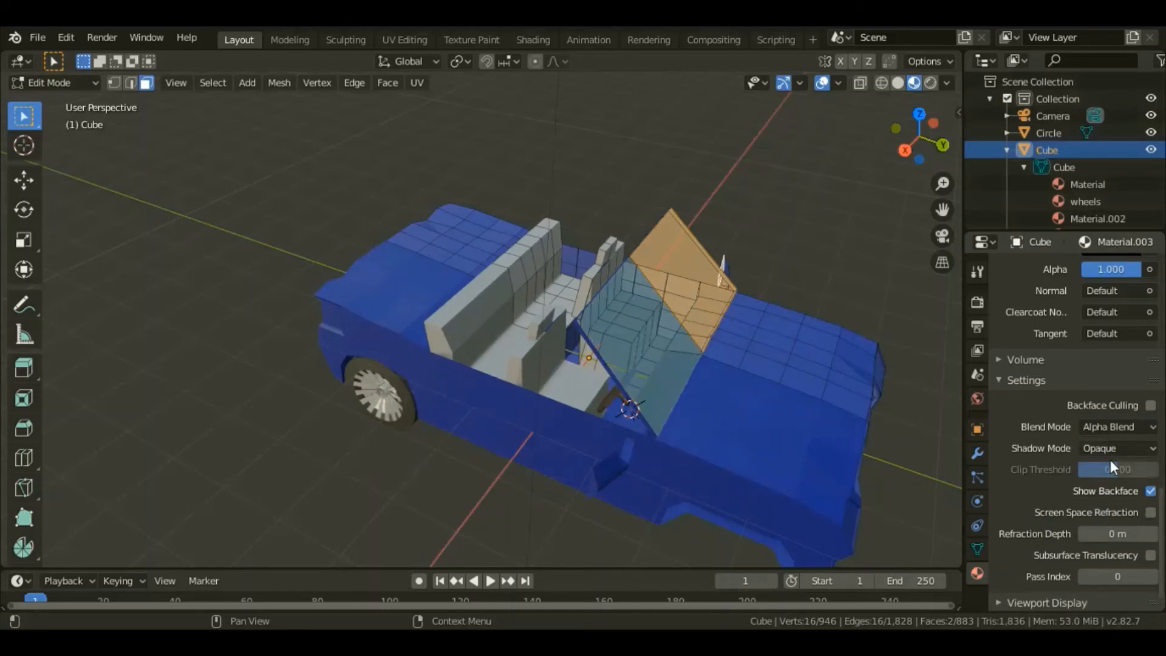
scroll(1135, 428, up, 5)
mouse_move(1132, 386)
mouse_down()
mouse_move(1096, 387)
mouse_move(1136, 386)
mouse_up()
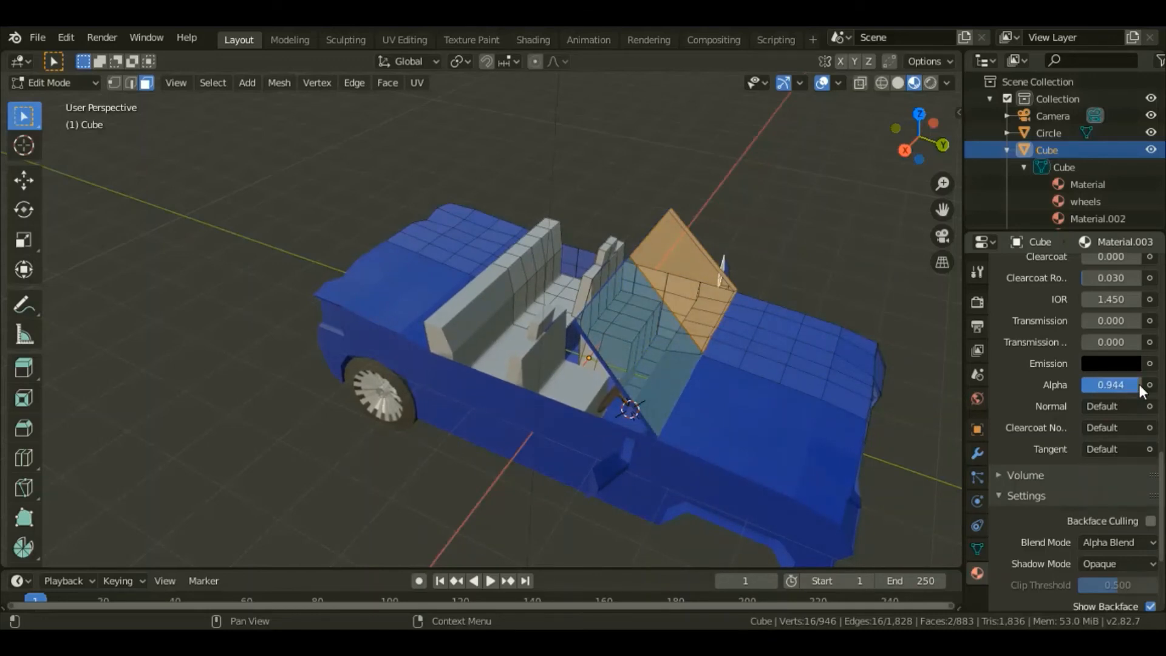
Select the faces of the wing mirror's mounting arm and assign the wheels material to them
drag(920, 138, 999, 106)
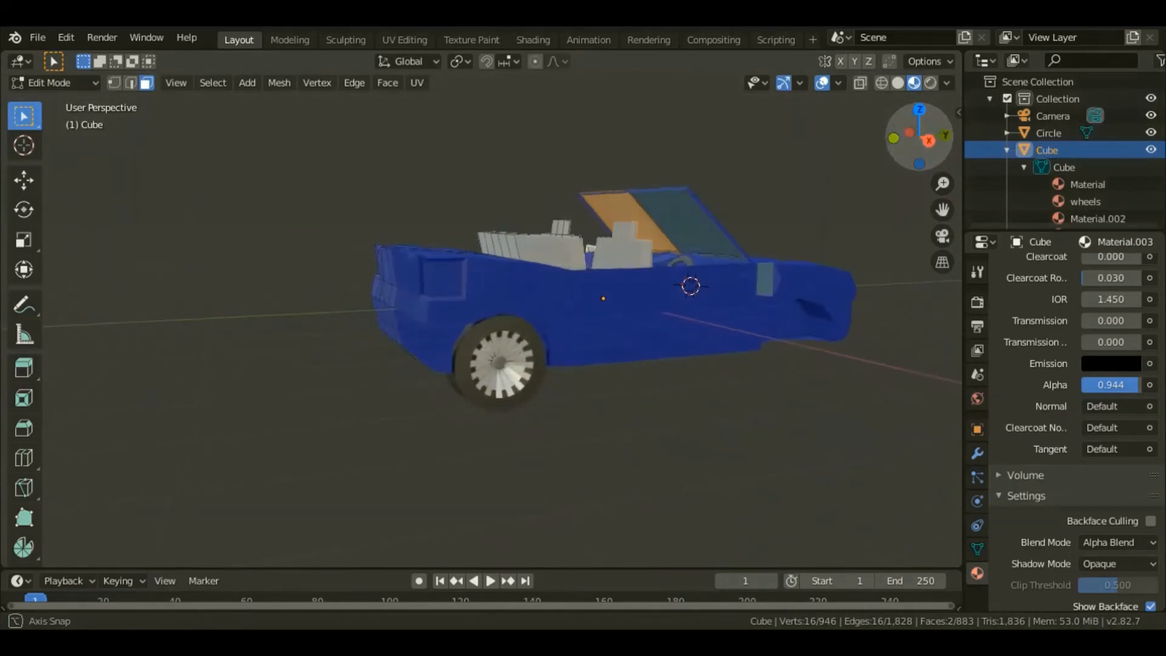
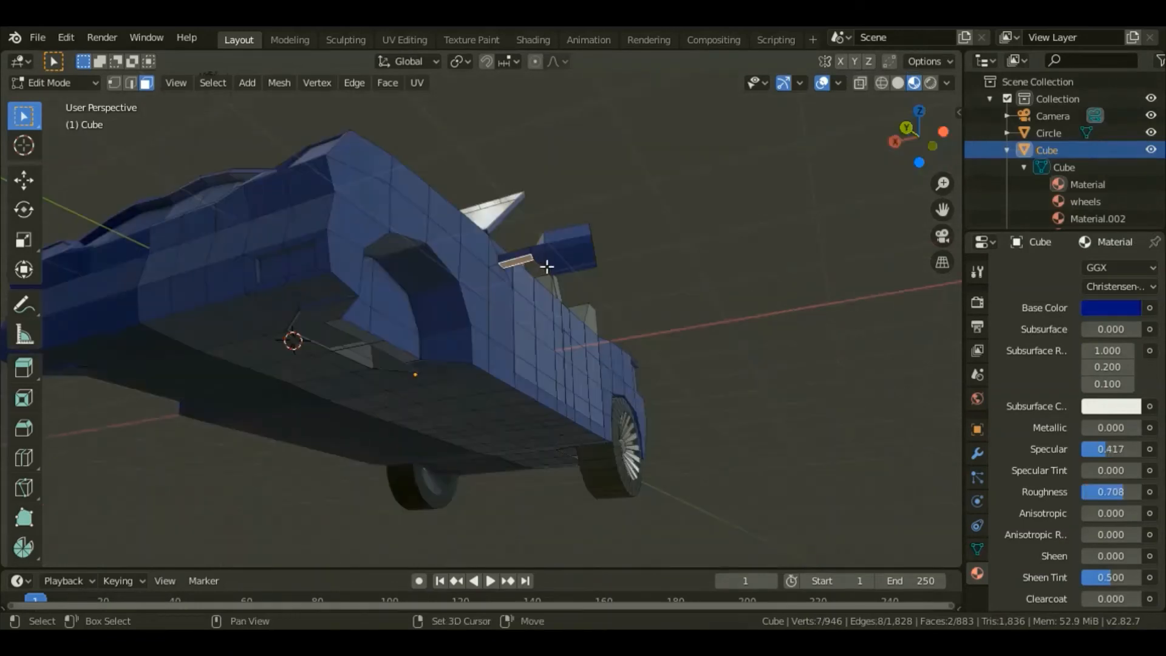
shift+click(543, 264)
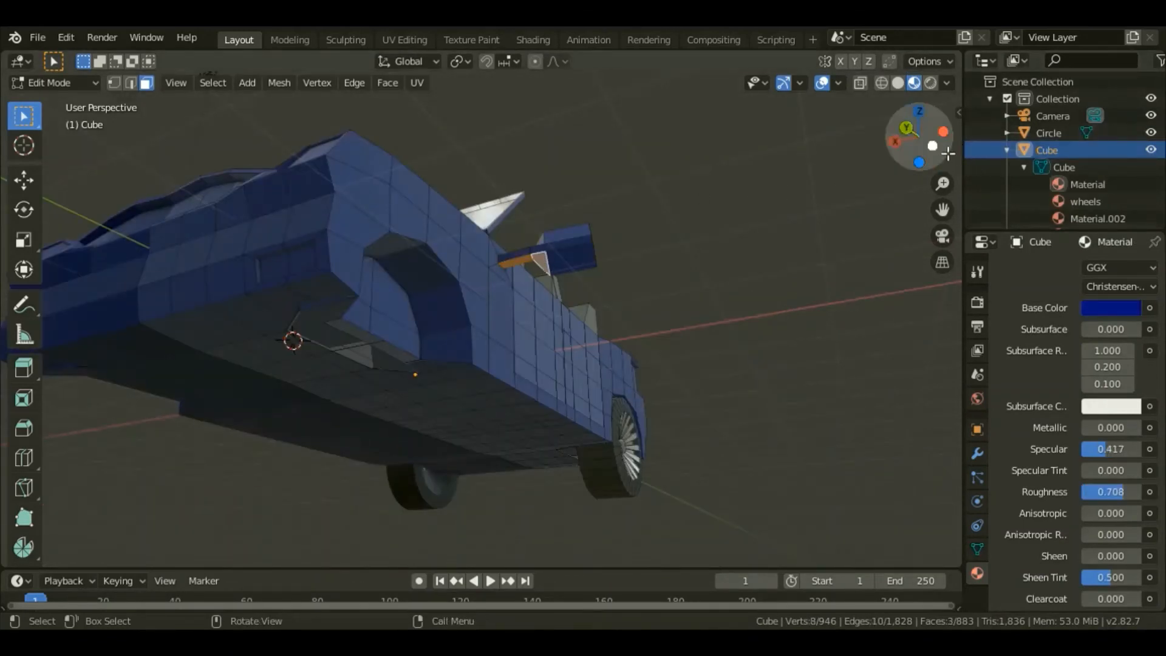
drag(942, 151, 826, 243)
scroll(1048, 294, up, 10)
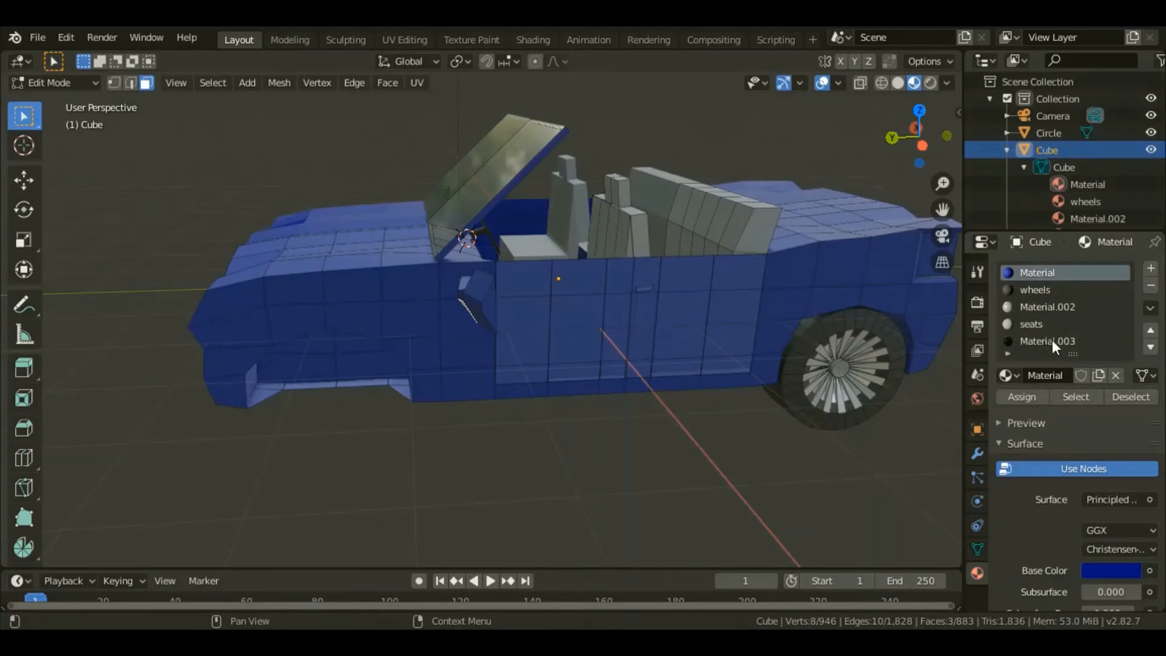
click(1036, 289)
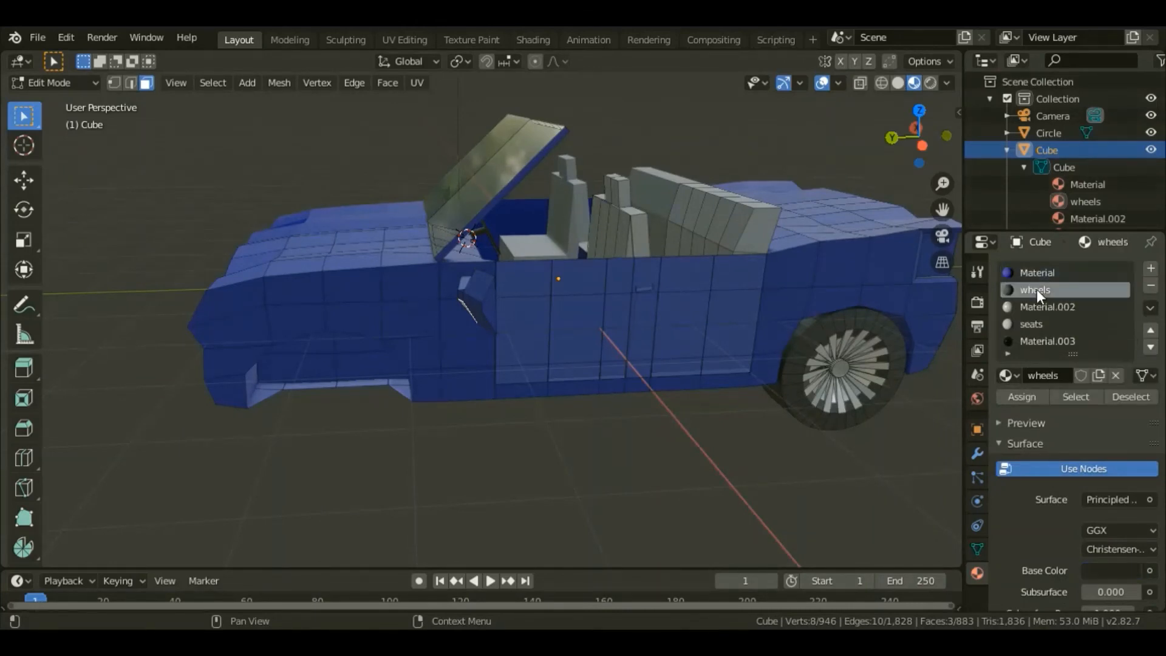
click(1030, 398)
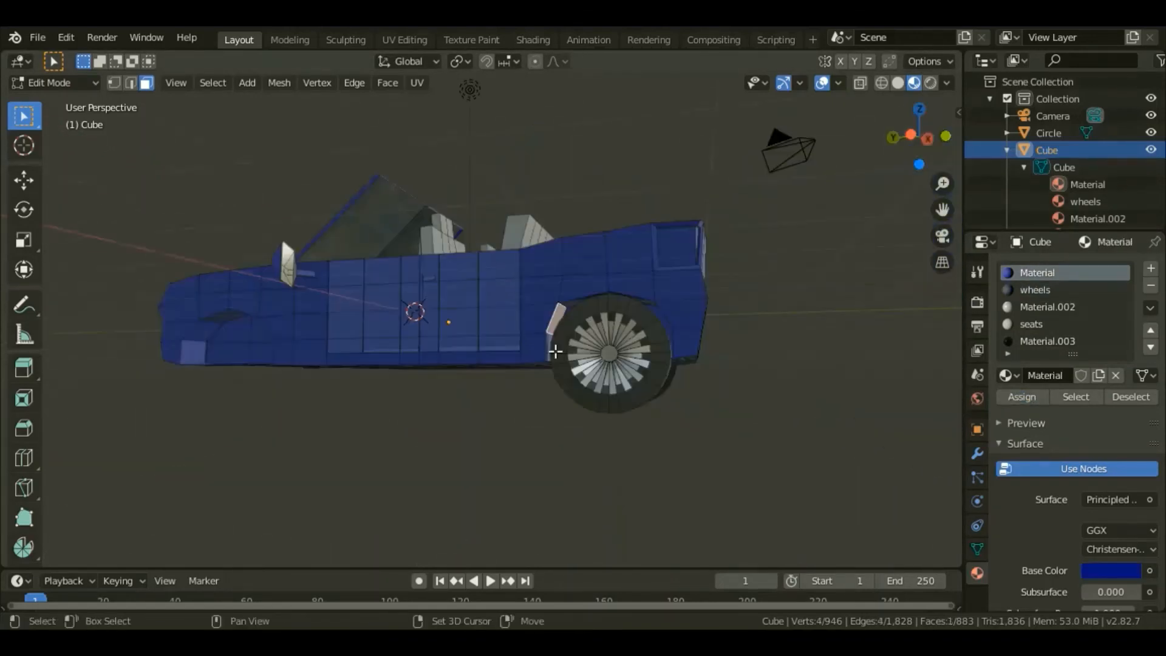
Select the inner faces around the rear wheel arch and assign the wheels material to them
shift+click(555, 351)
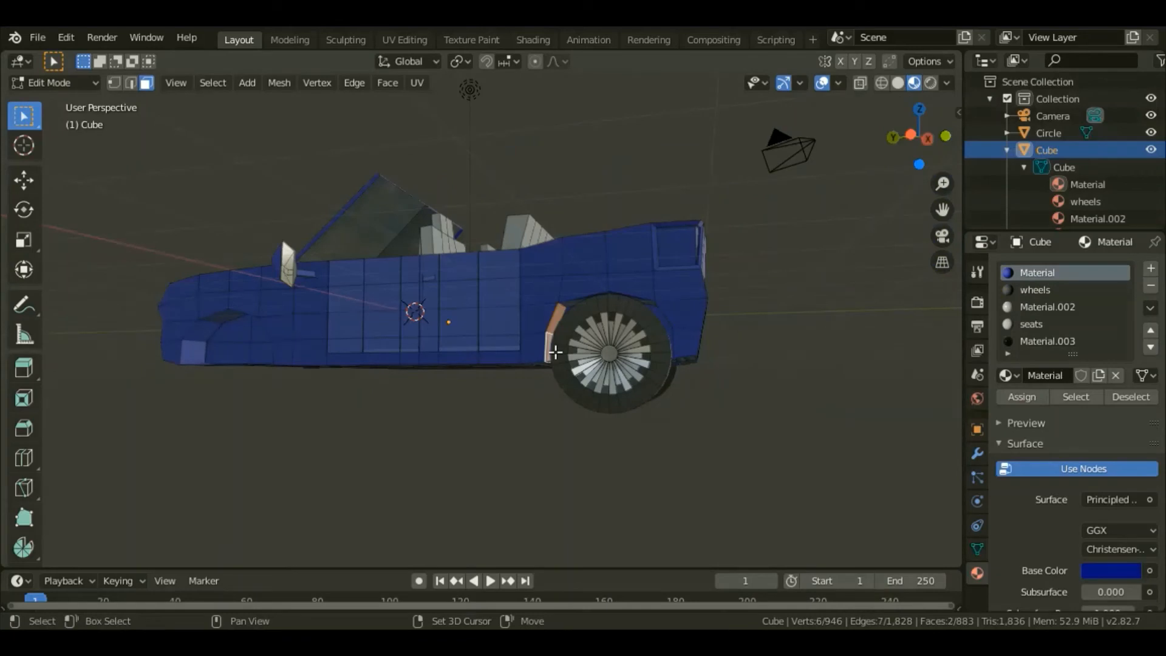
shift+click(575, 308)
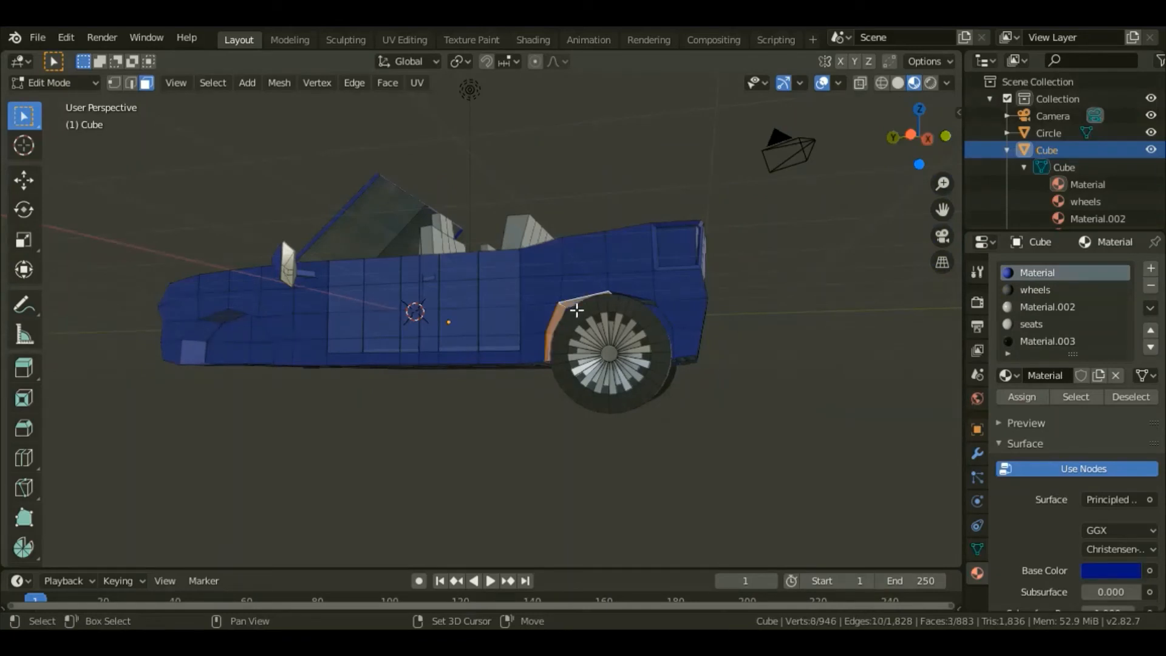
shift+click(650, 308)
shift+click(669, 322)
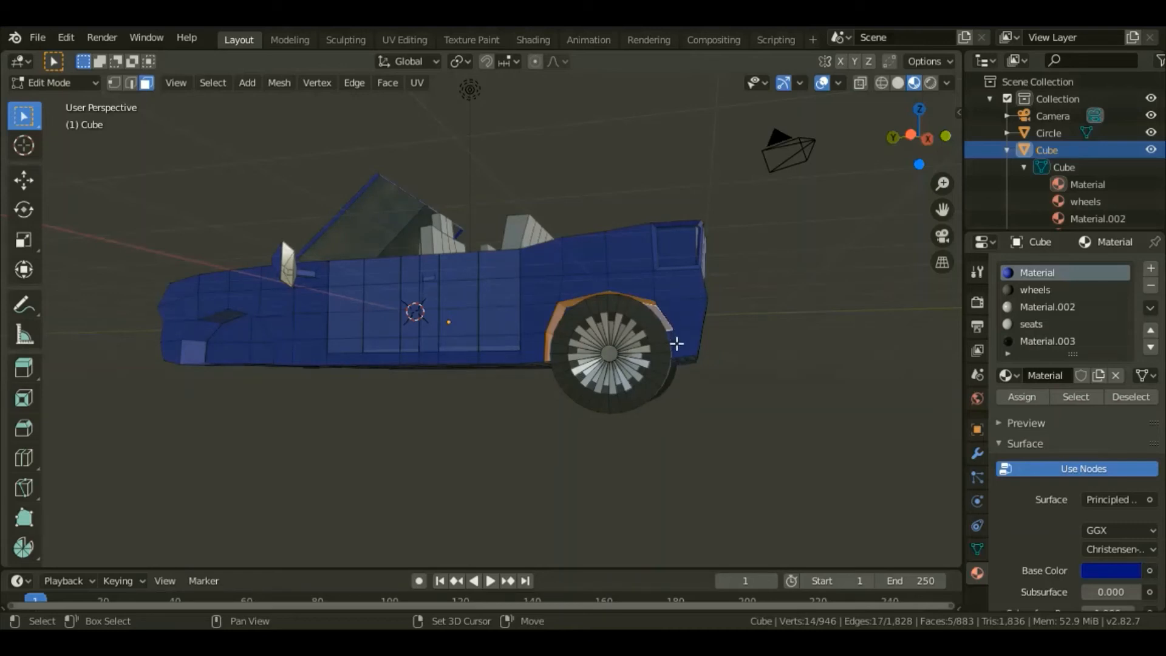
shift+click(677, 344)
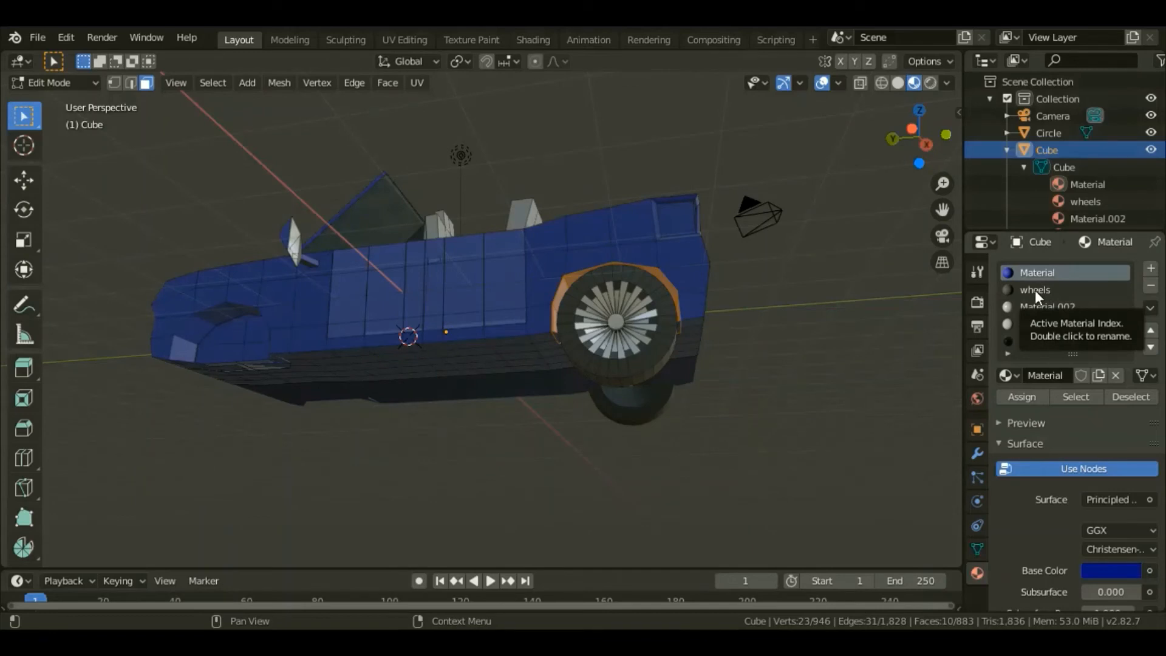
click(1035, 290)
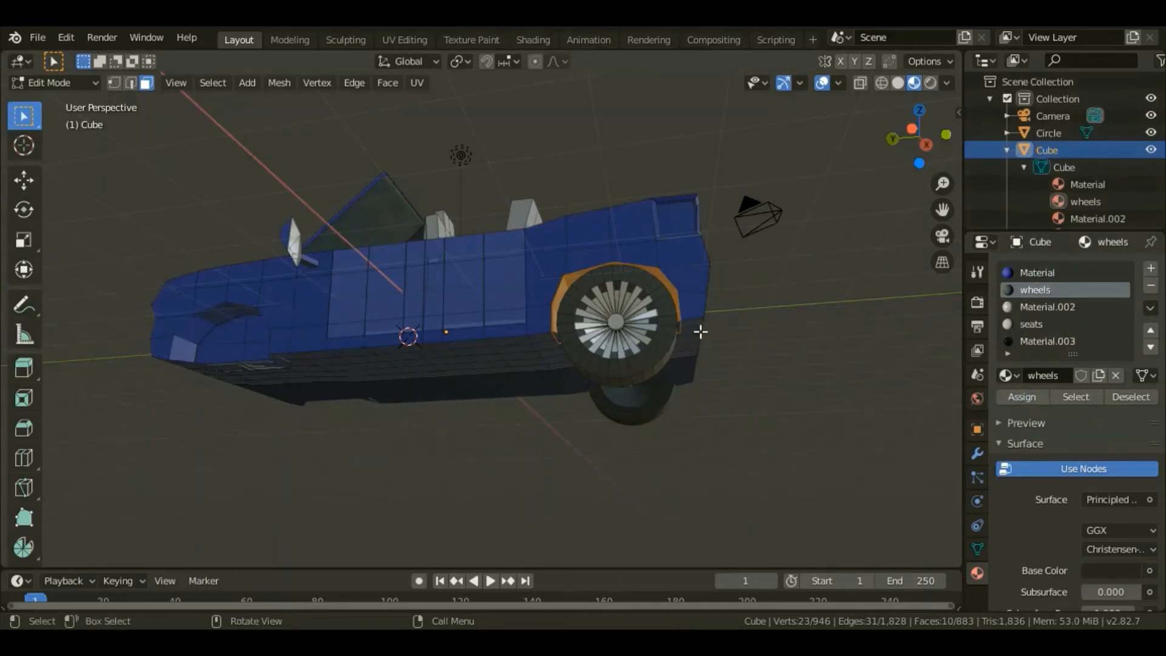
Duplicate the whole rear wheel and move the copy about 5.756 m along the Y axis into the front wheel arch
click(671, 342)
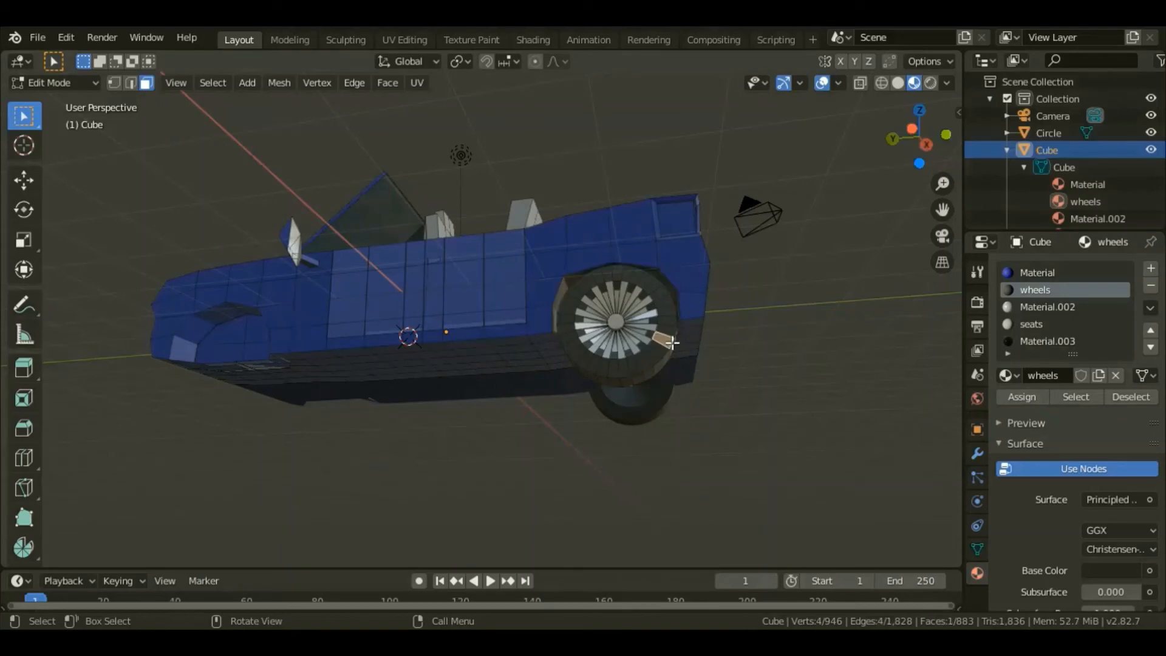
key(l)
key(g)
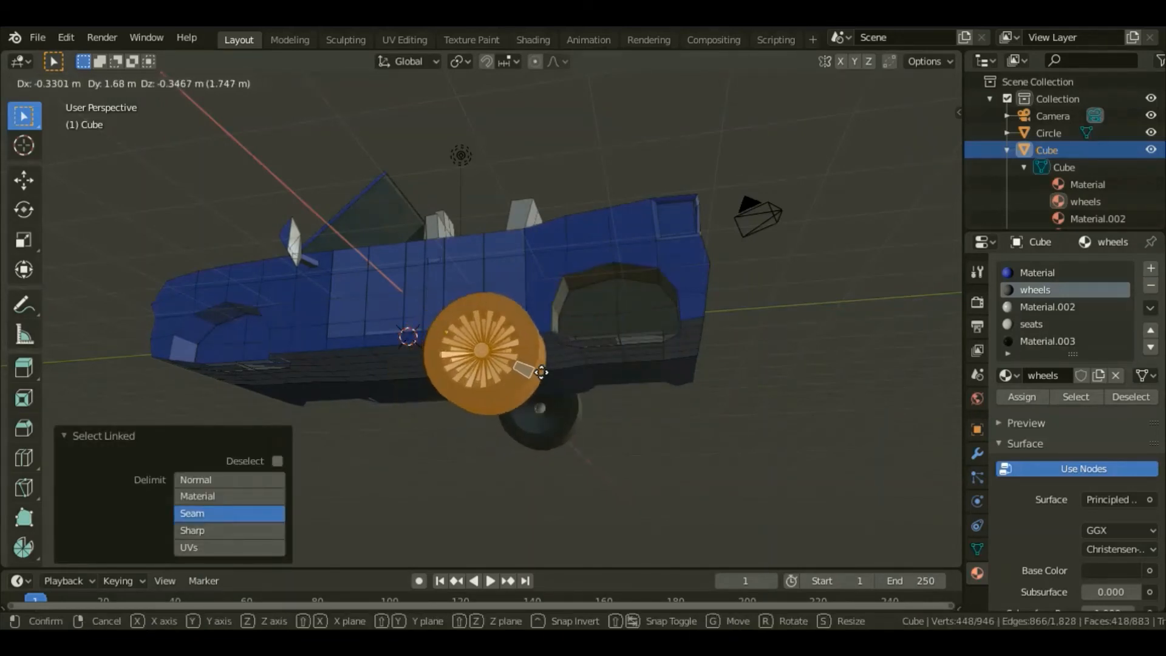
right_click(540, 370)
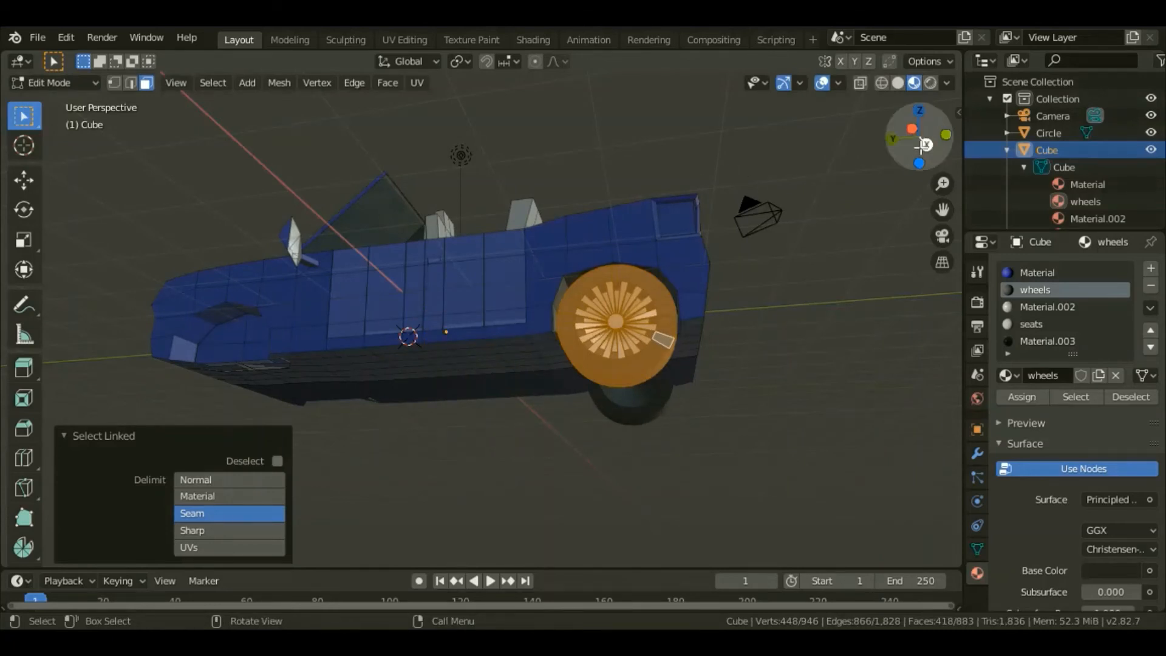
drag(918, 137, 916, 170)
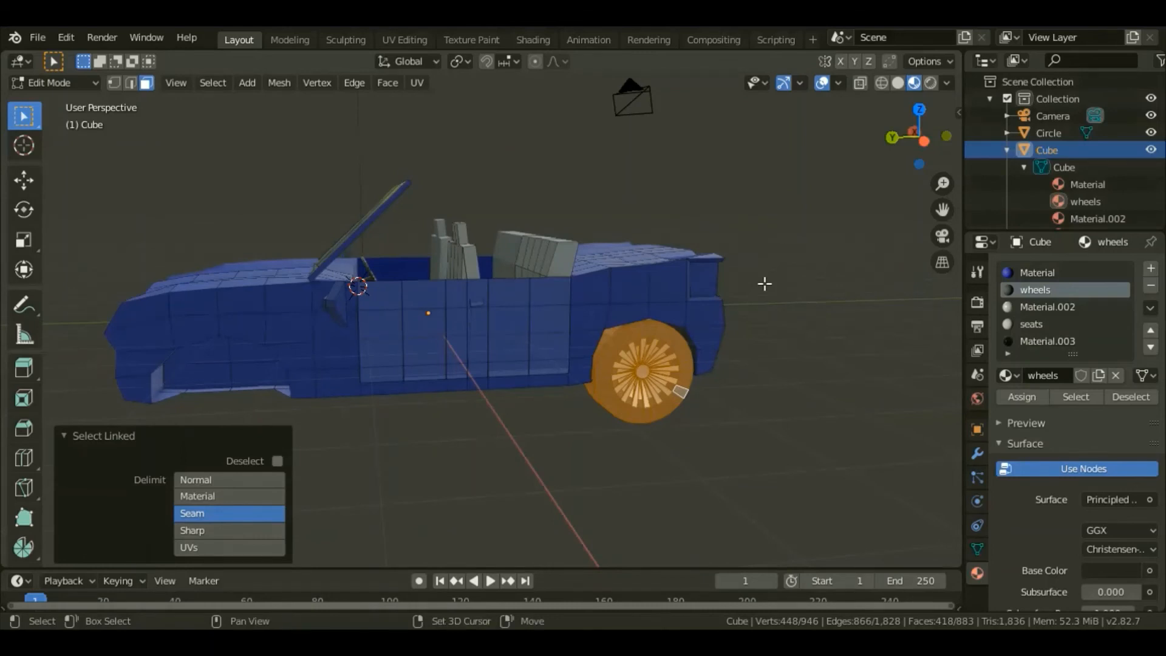
key(shift+d)
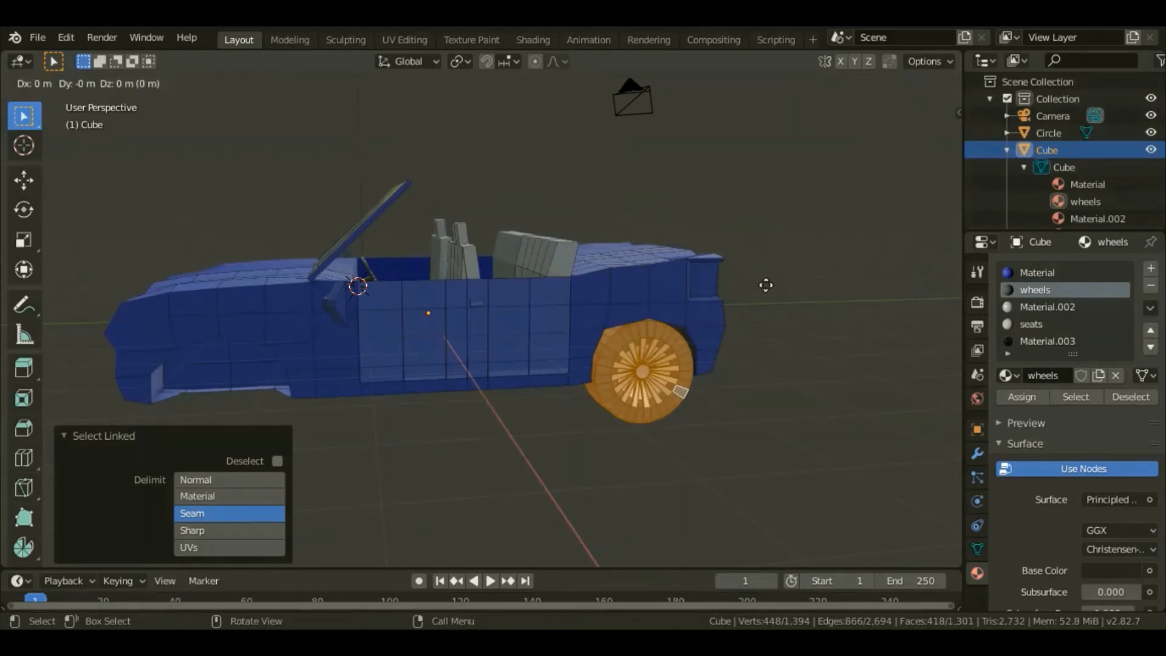
key(y)
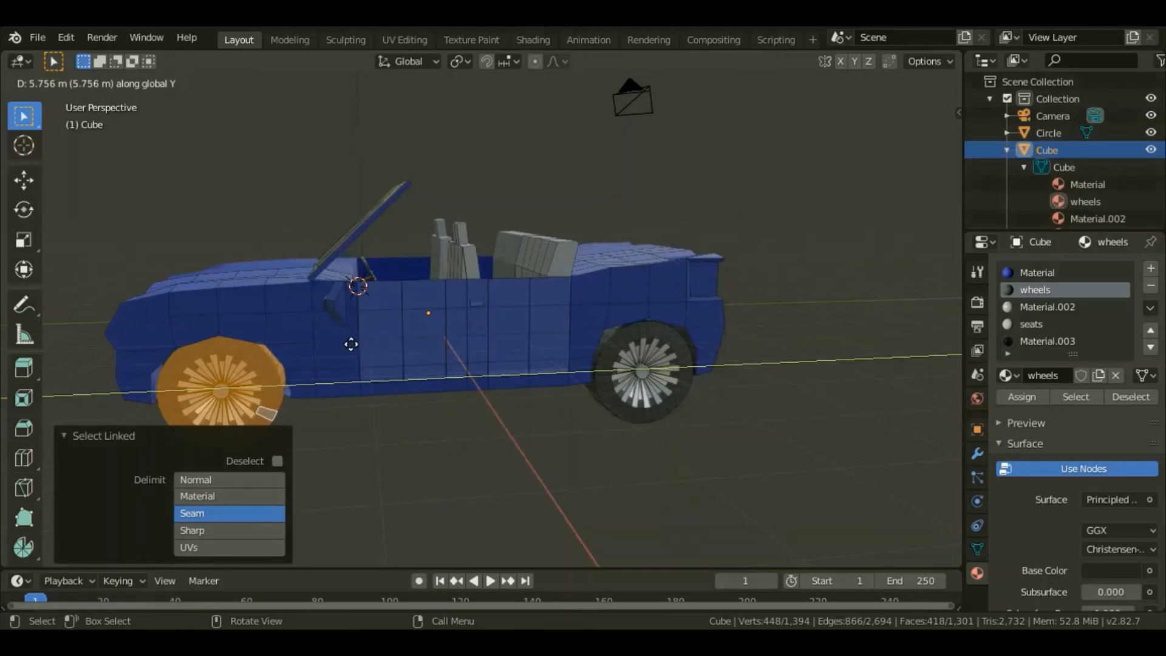
click(351, 345)
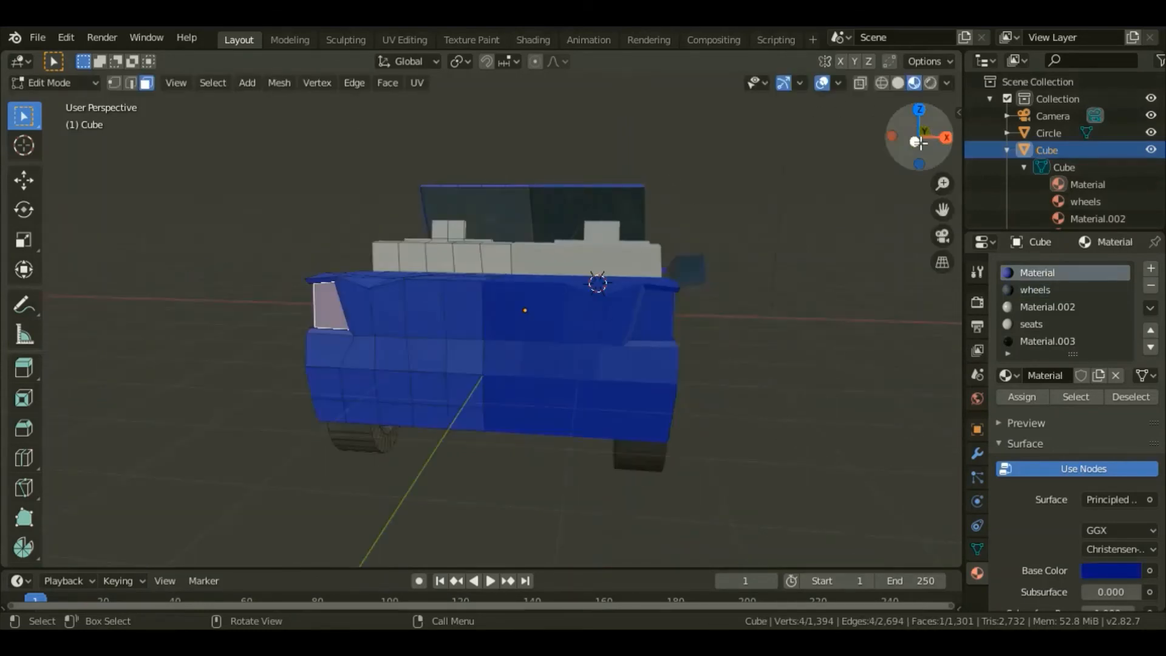
Select both tail light faces at the rear corner, add a new material and set its surface to Emission
mouse_move(919, 142)
mouse_down()
mouse_move(995, 143)
mouse_move(925, 131)
mouse_up()
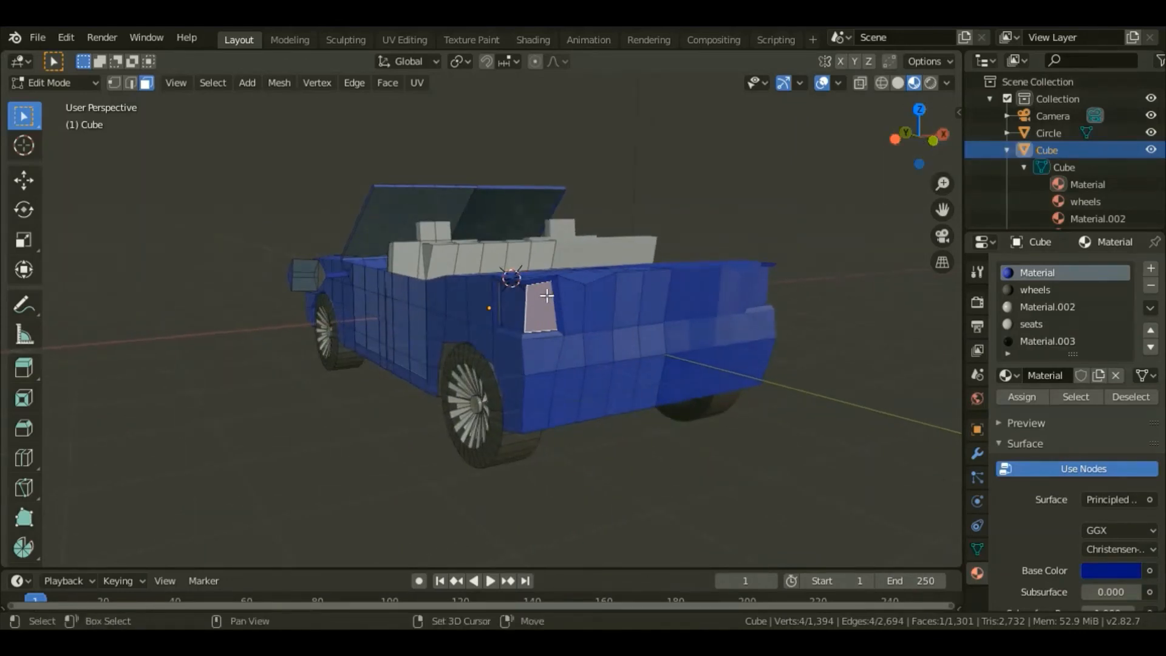
shift+click(524, 311)
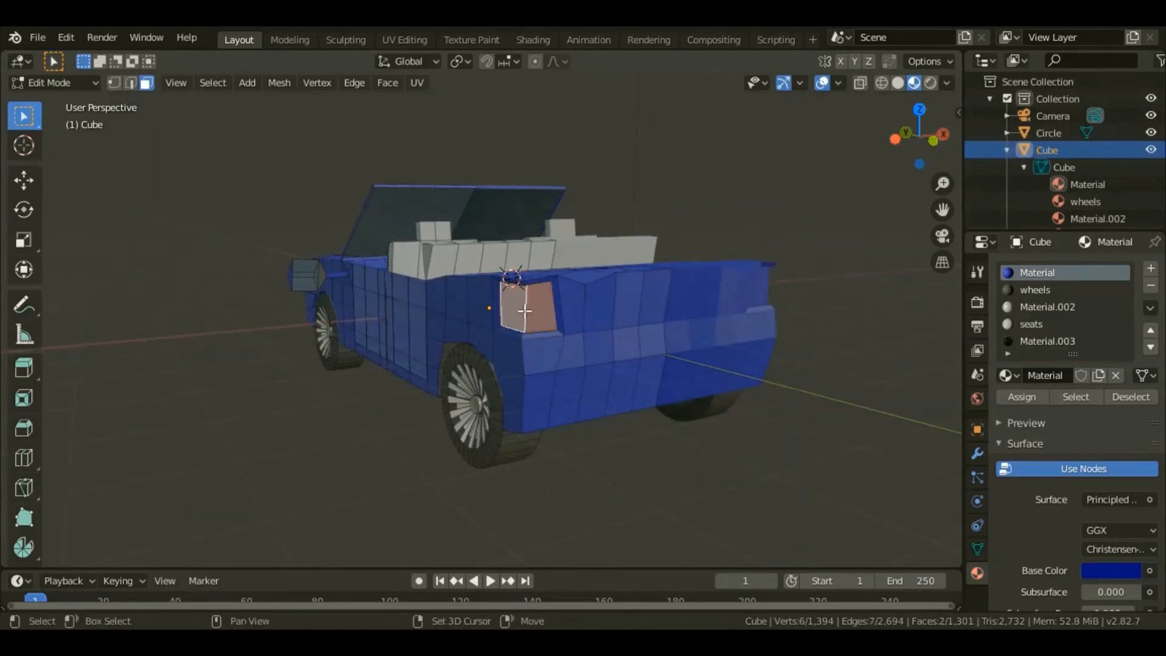
click(1150, 268)
click(1054, 374)
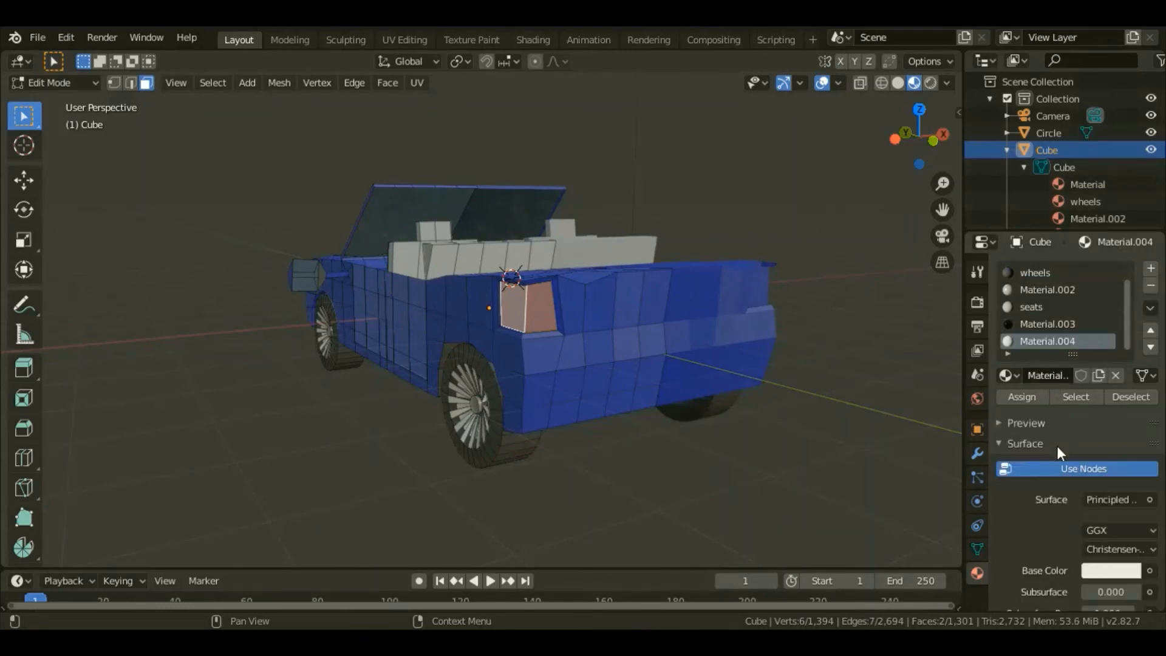
click(1139, 496)
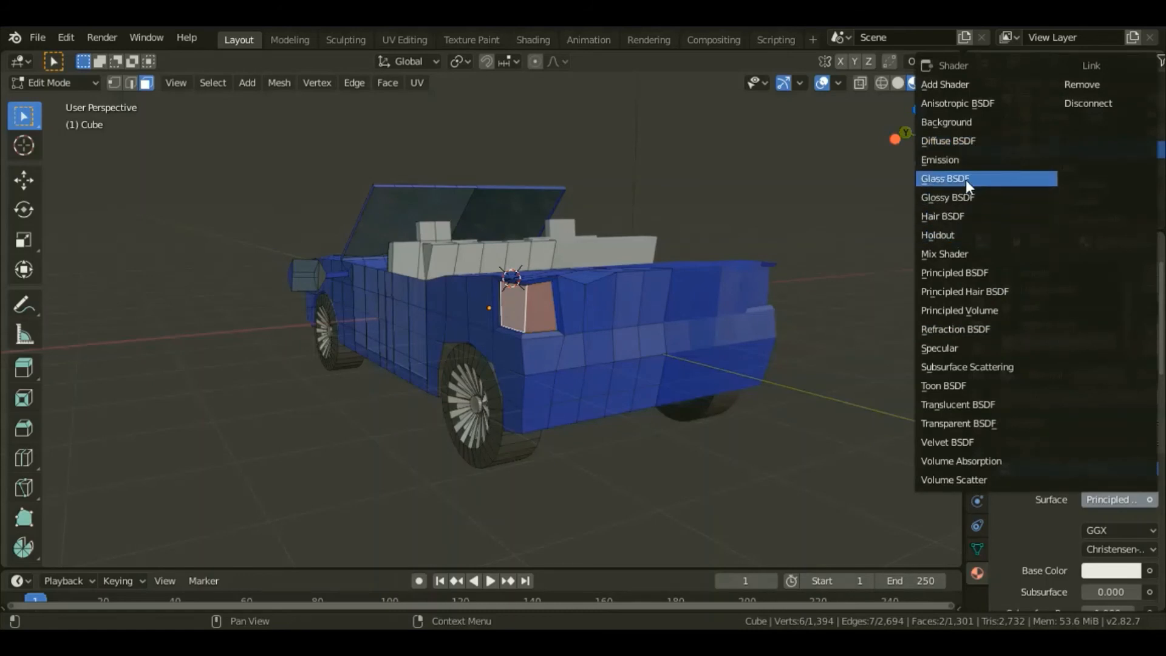
click(966, 160)
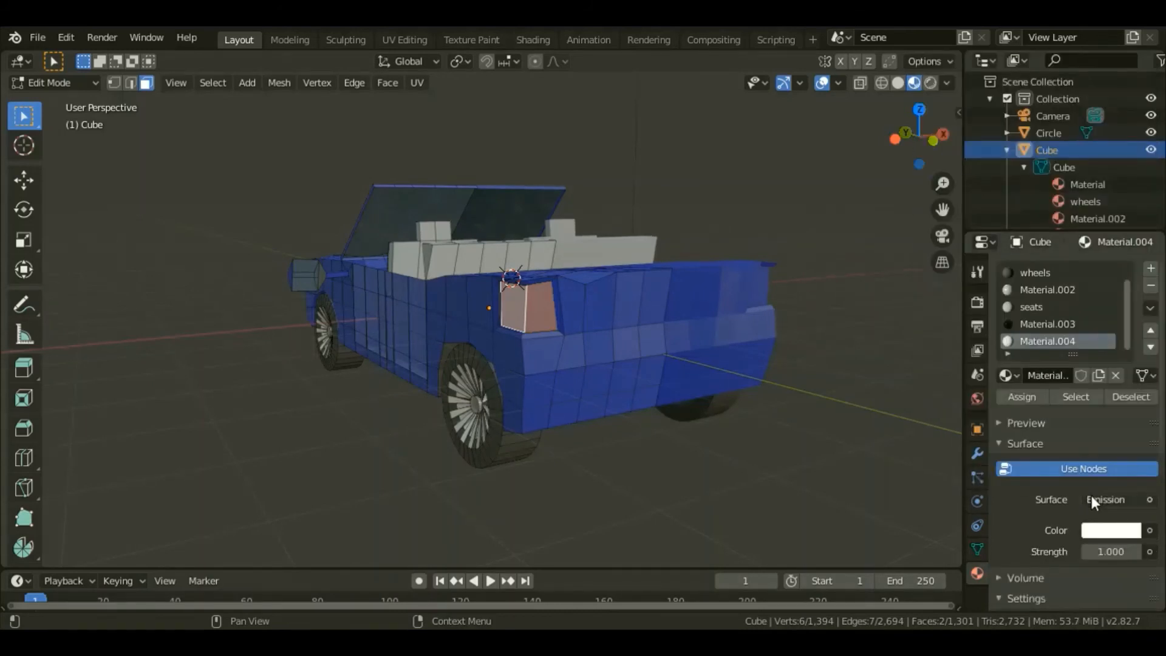
Give the tail light emission a fully saturated orange-red colour and a strength of 6, and assign the material to the selected faces
scroll(1091, 495, down, 3)
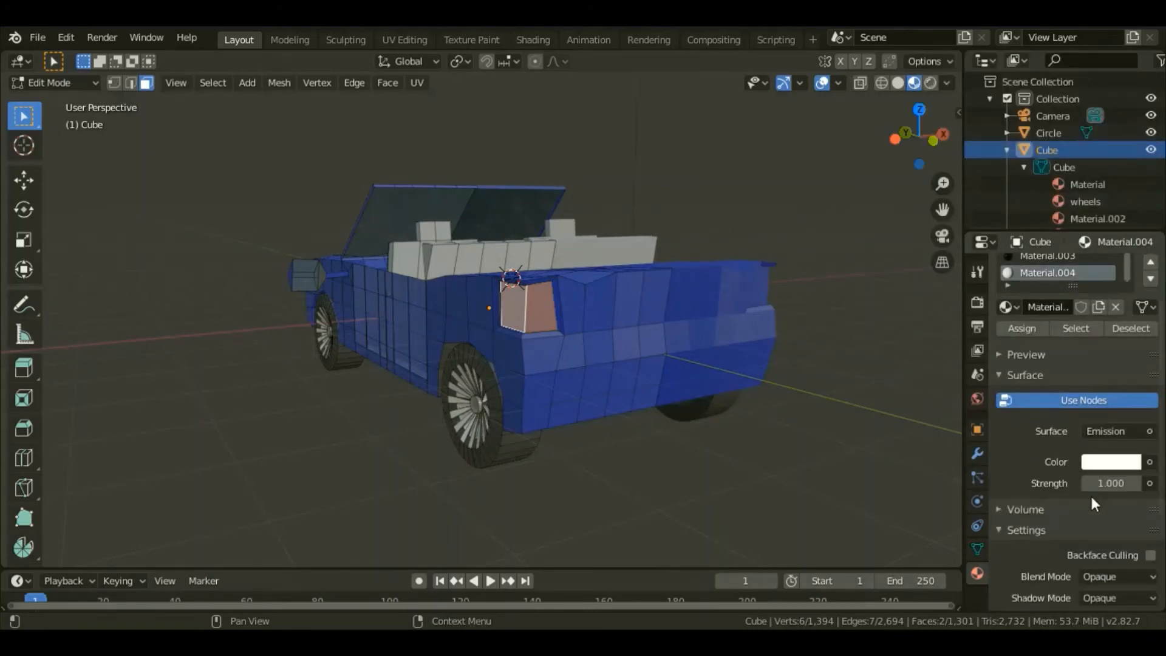
click(1107, 464)
drag(1051, 327, 1053, 342)
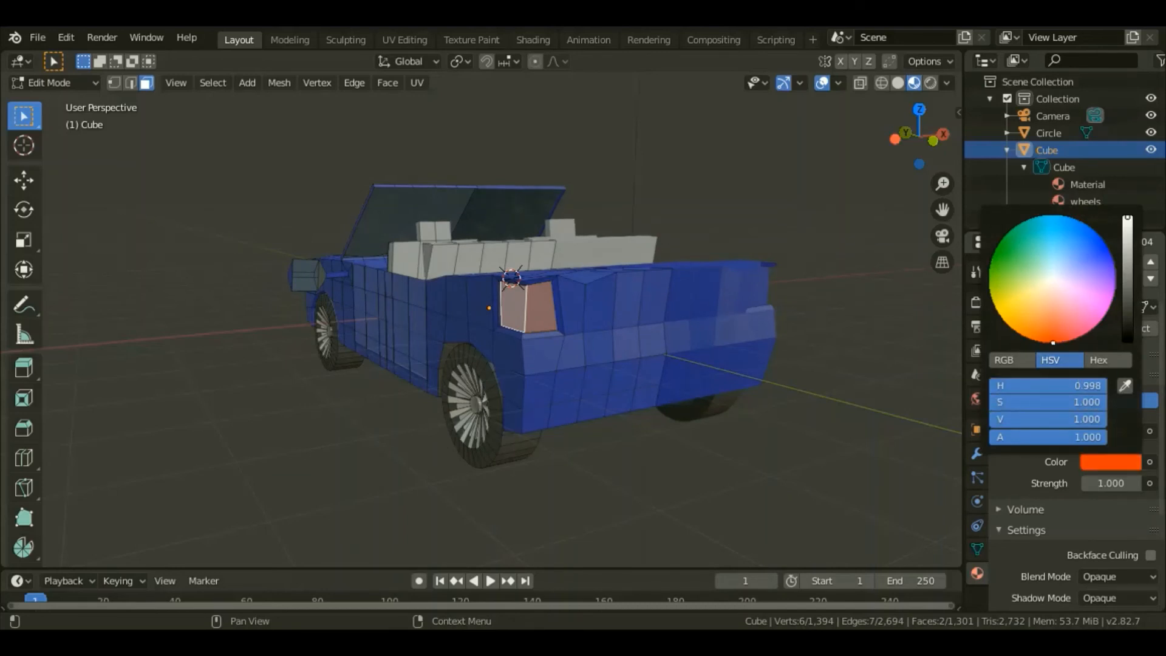
scroll(1084, 596, down, 6)
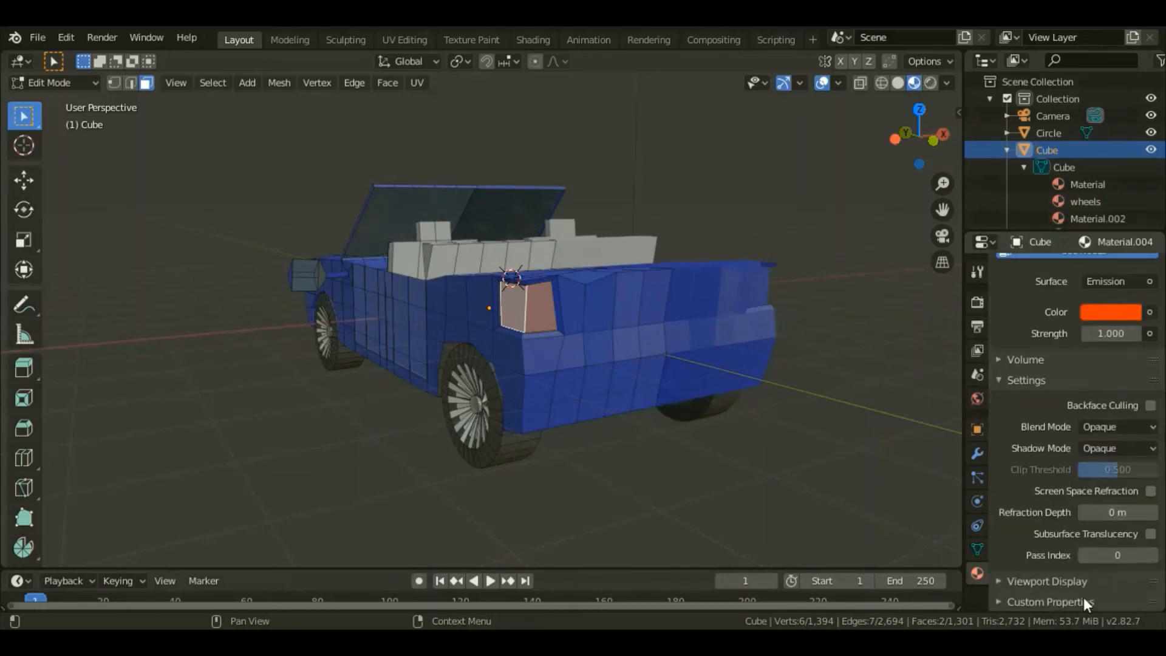
click(1116, 338)
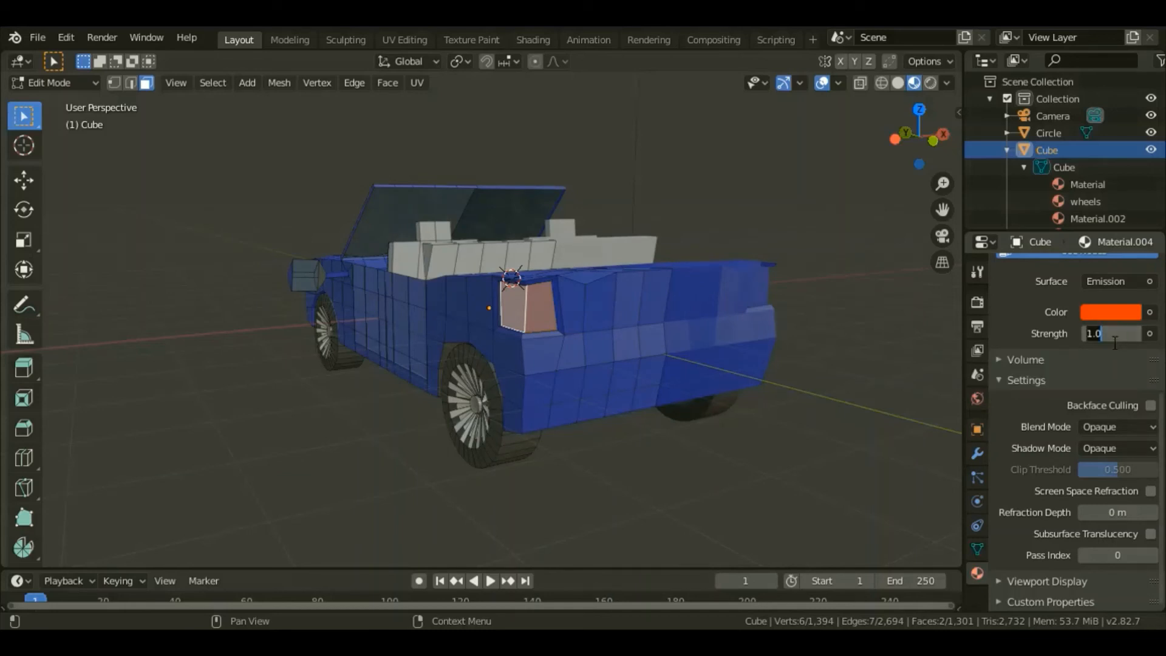
key(BackSpace)
text(6)
key(Return)
scroll(1062, 336, up, 5)
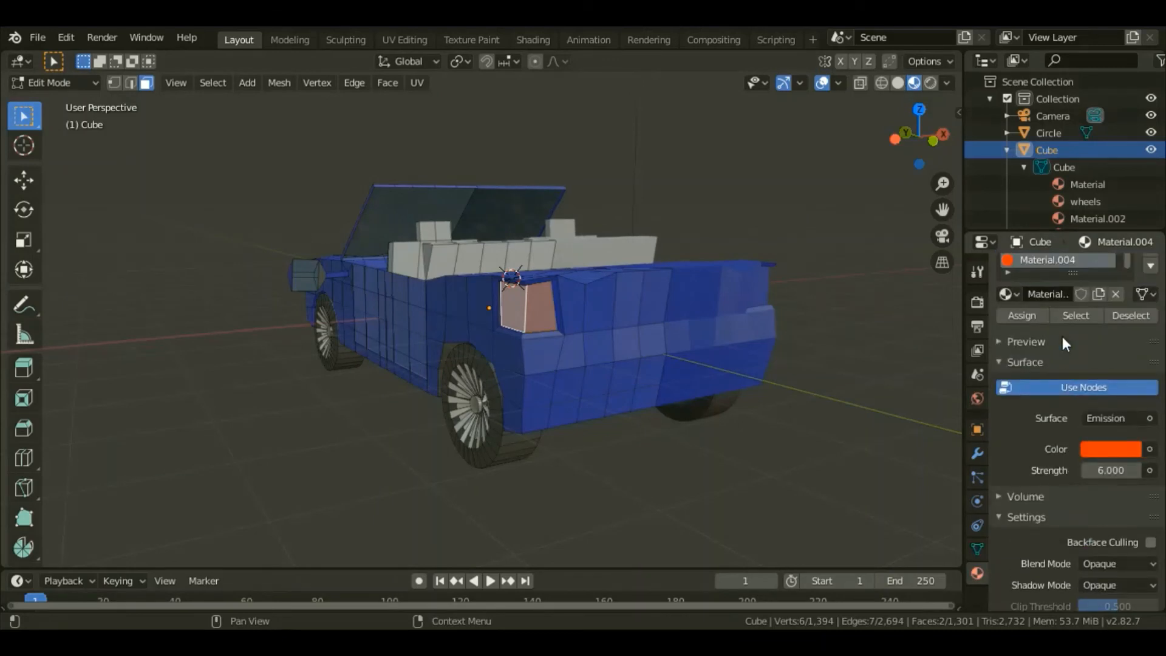
click(1023, 316)
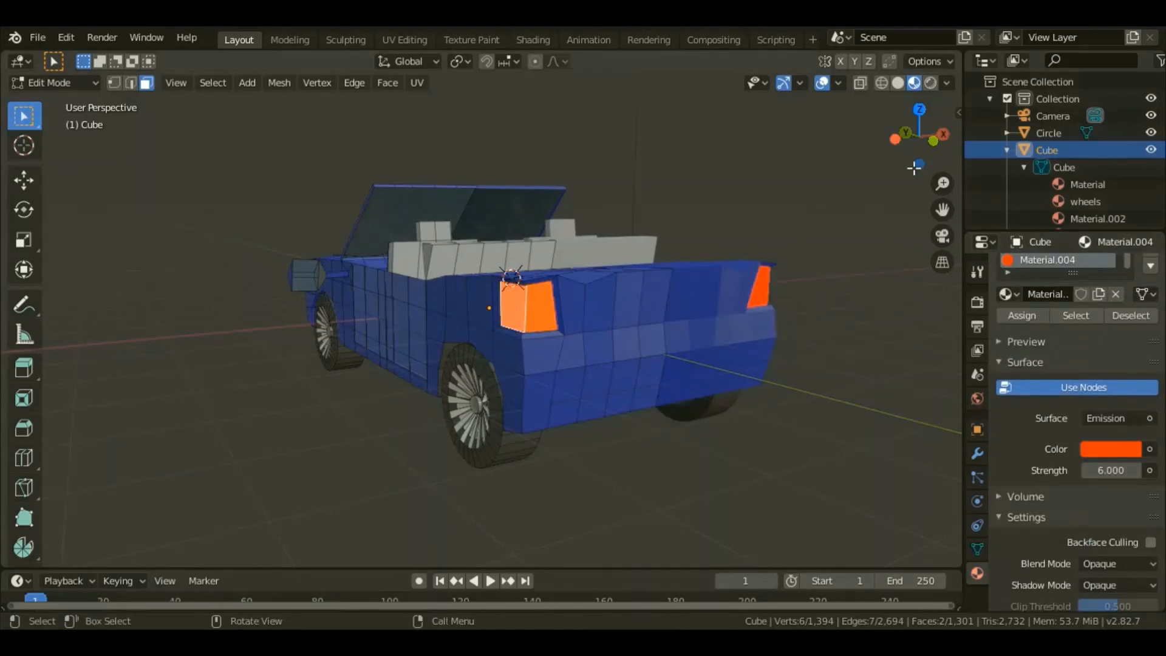
Select the headlight face and the two lower front lamp faces, and add a new material with an Emission surface
mouse_move(914, 151)
mouse_down()
mouse_move(996, 149)
mouse_move(902, 146)
mouse_up()
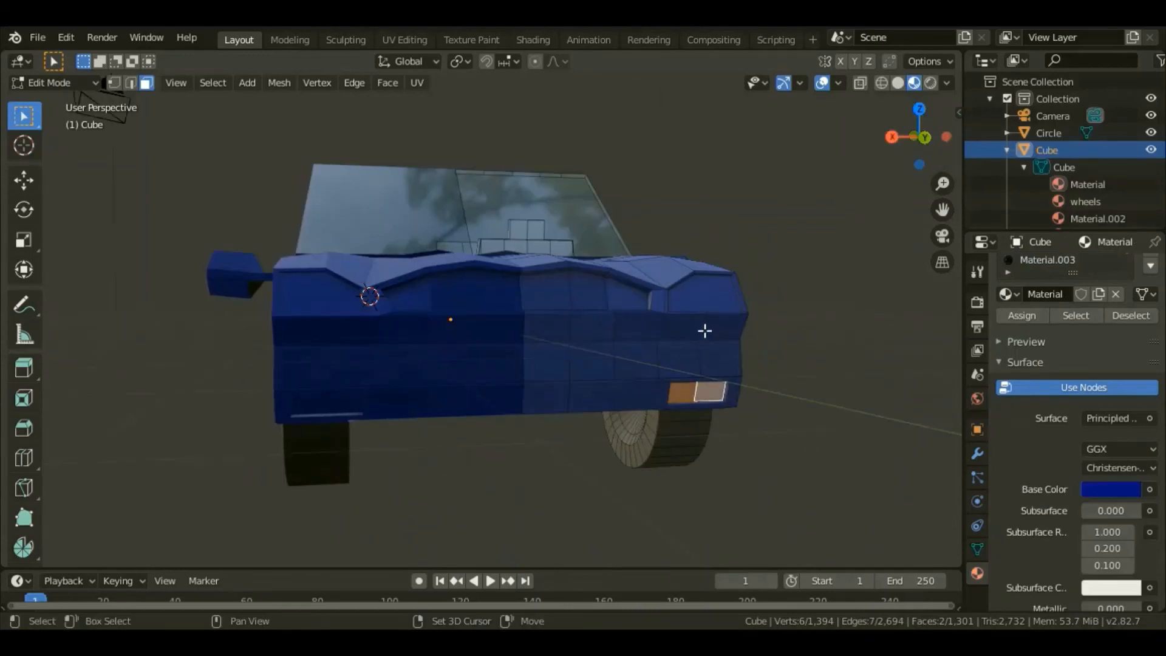
click(708, 299)
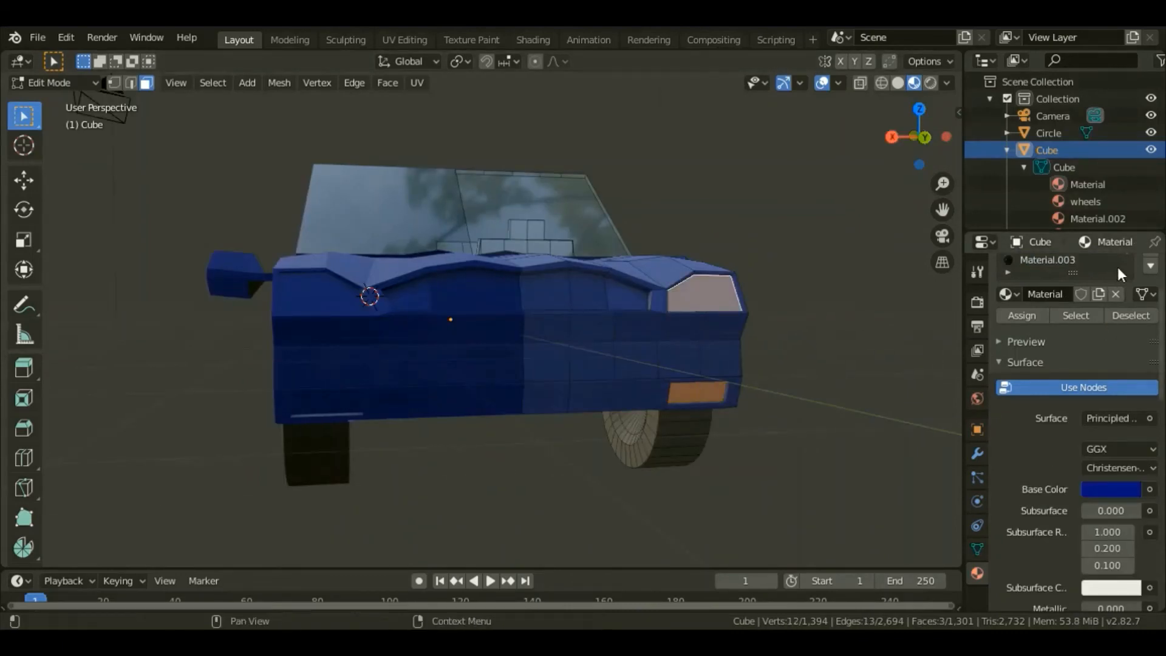
scroll(1106, 336, up, 3)
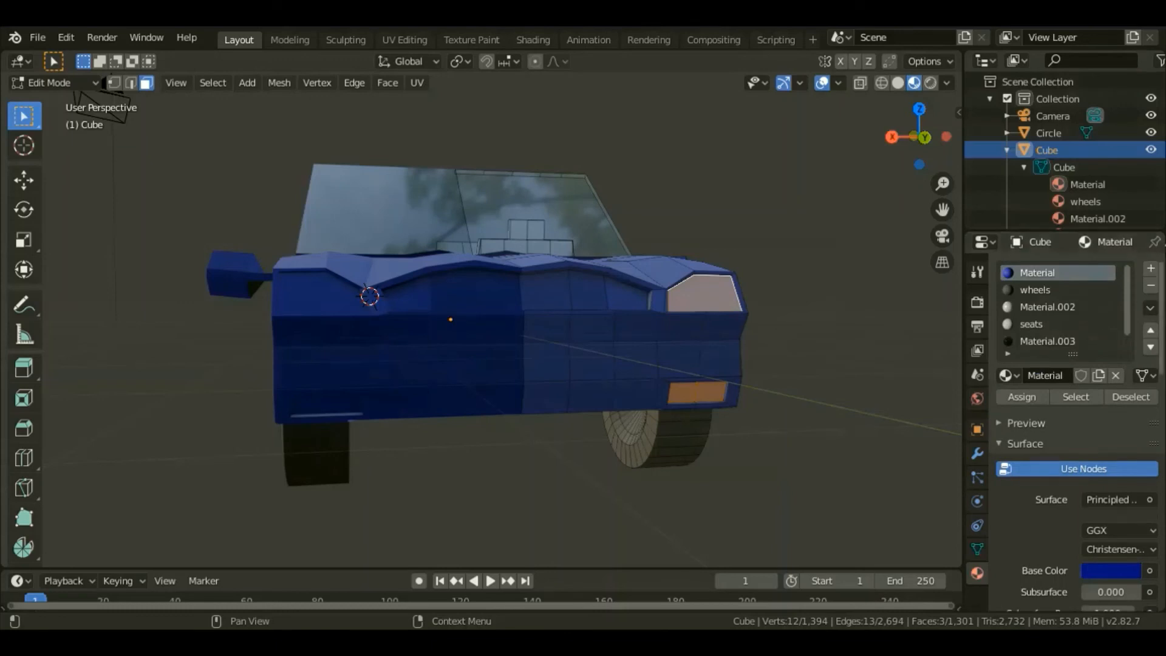
click(1151, 269)
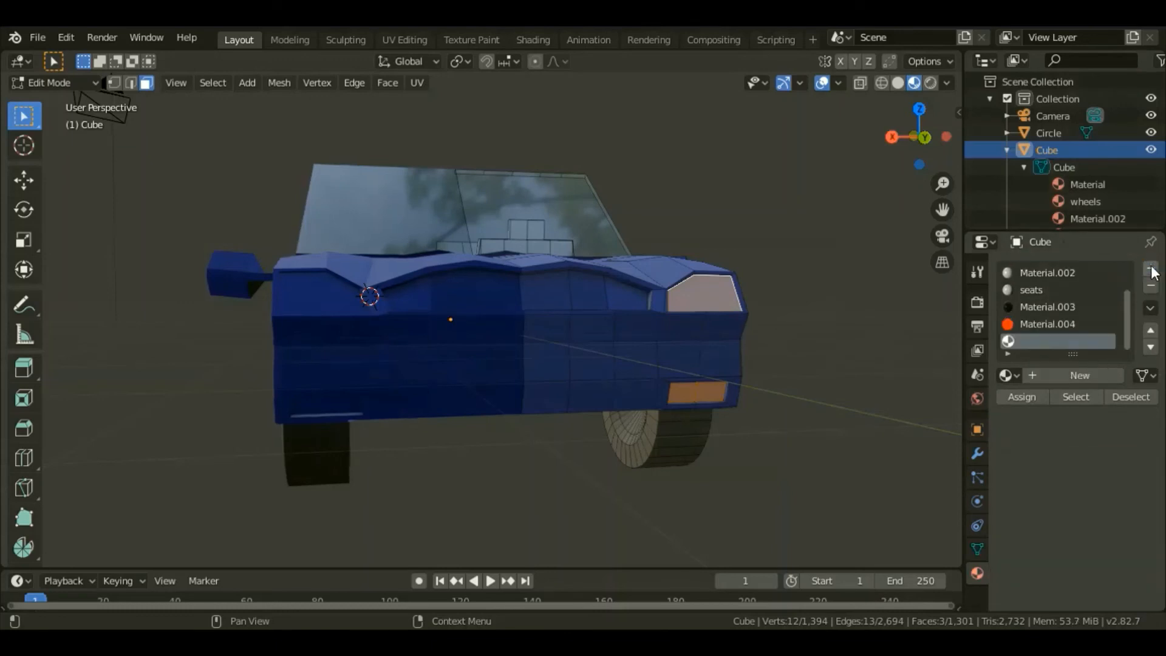
click(1060, 380)
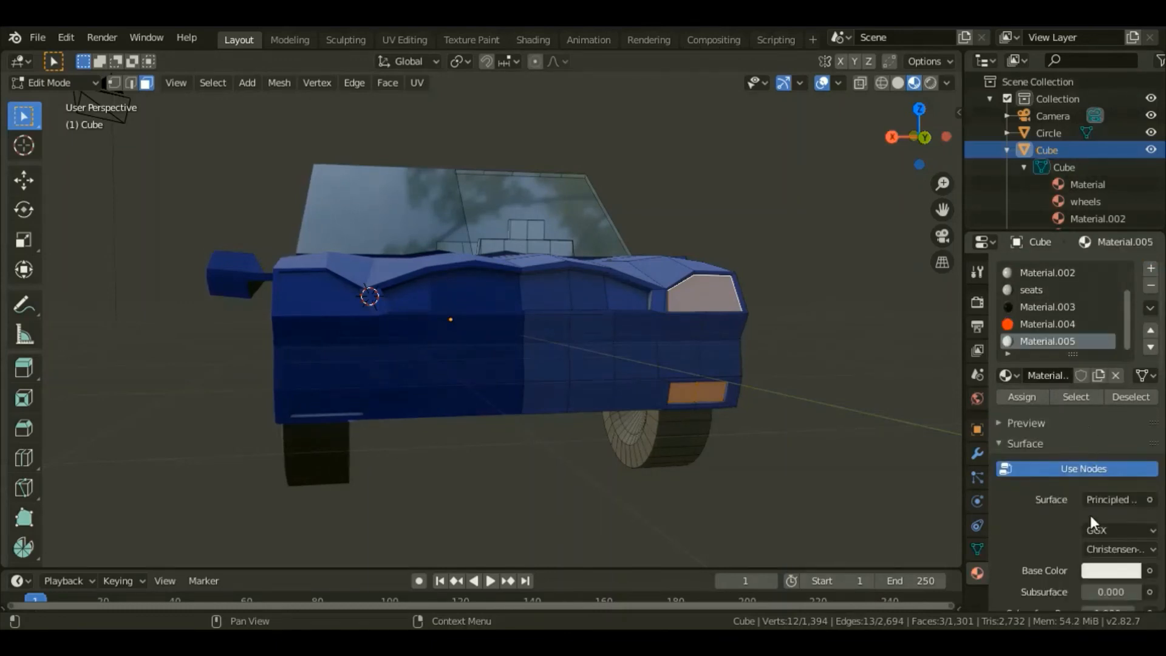
scroll(1091, 516, down, 4)
scroll(1091, 515, down, 2)
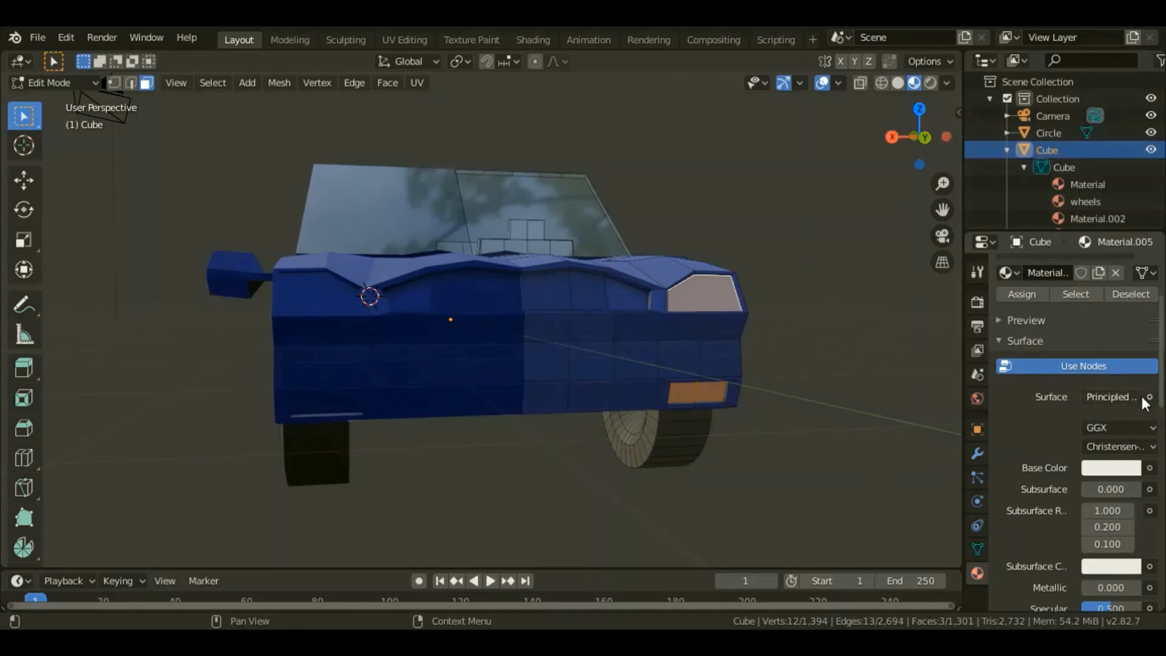
click(1144, 401)
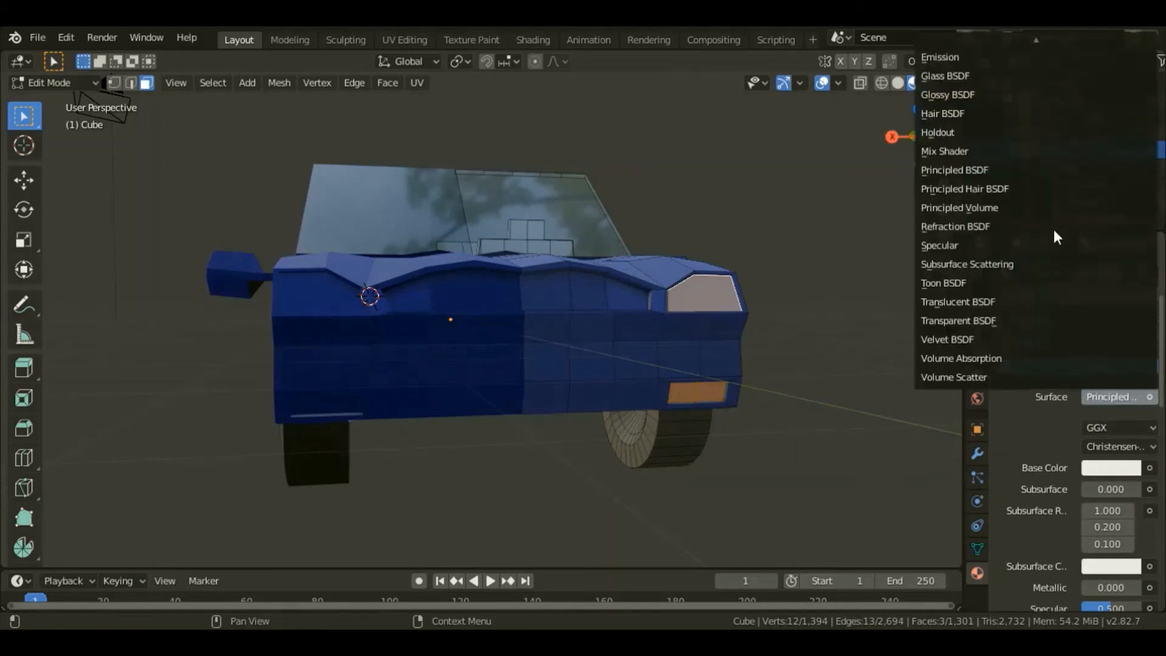
click(984, 57)
Set the front light emission to strength 6 and a warm white (hue 0.117, saturation 0.198), and assign it to the selected faces
scroll(1084, 457, down, 2)
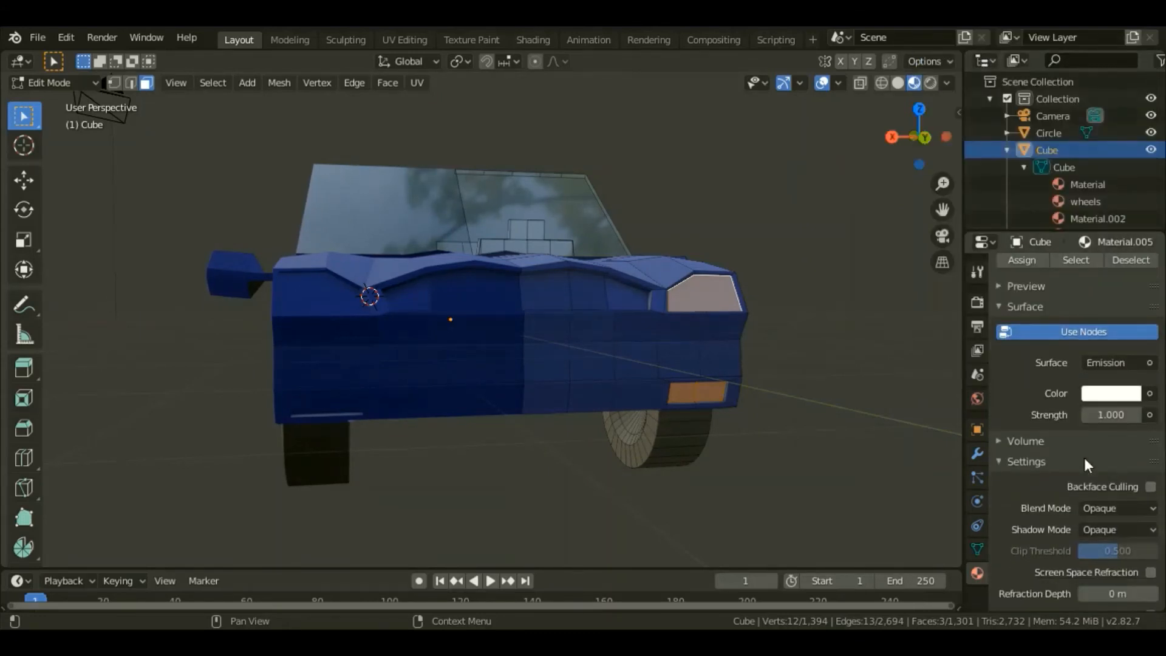
click(1120, 418)
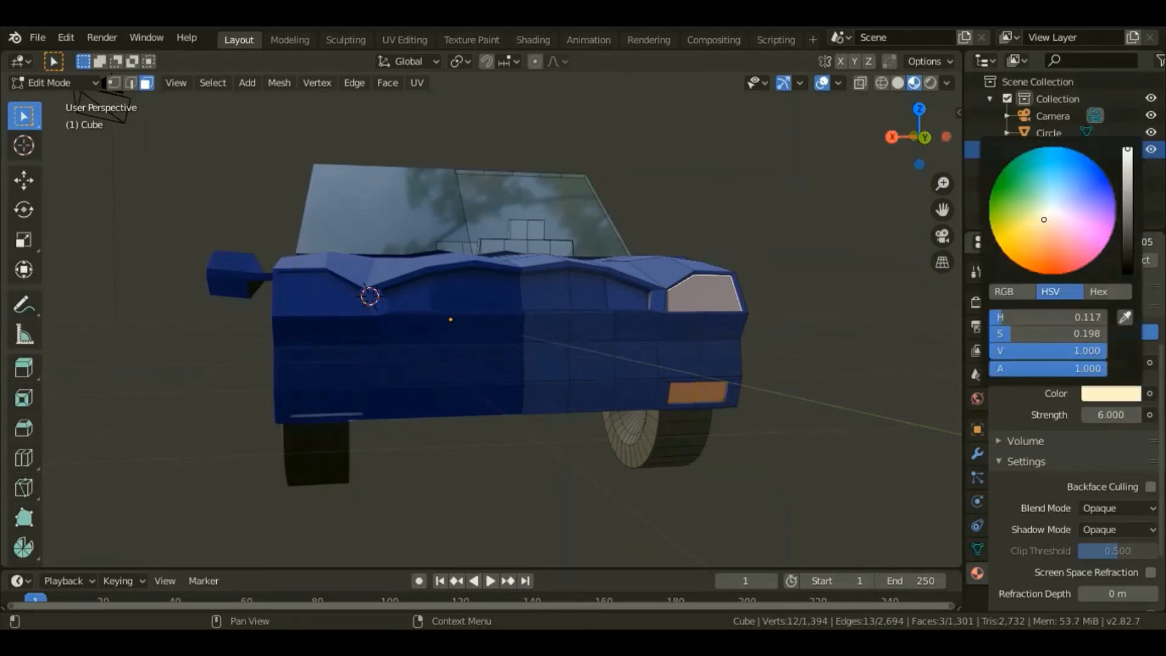
scroll(1058, 424, up, 8)
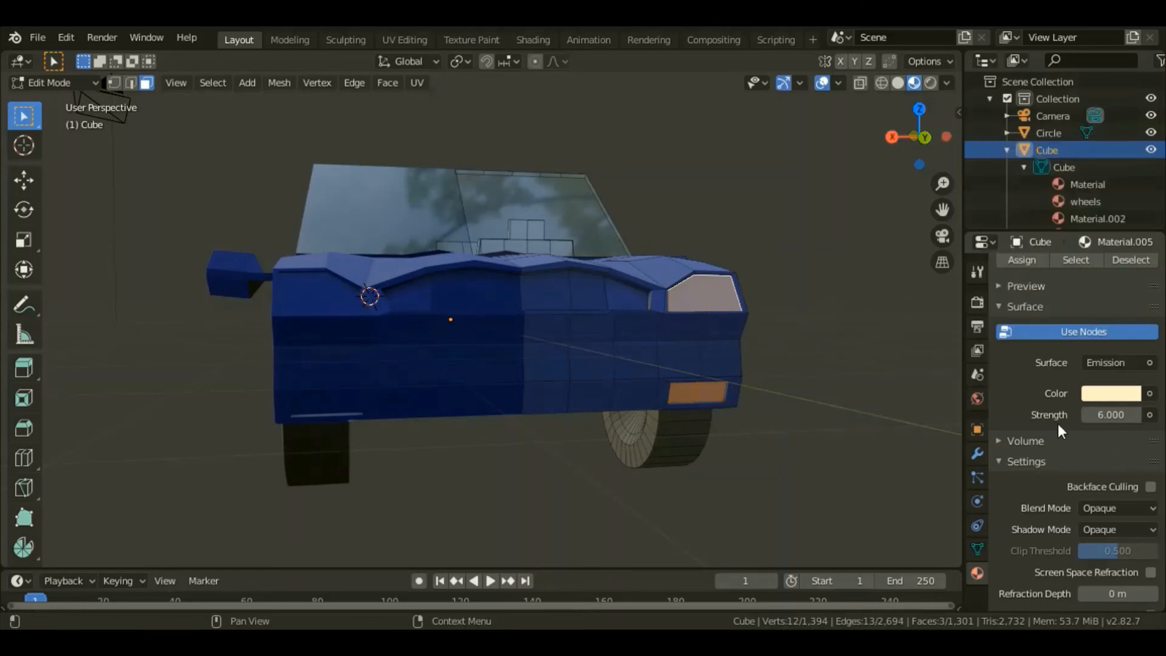
click(1025, 396)
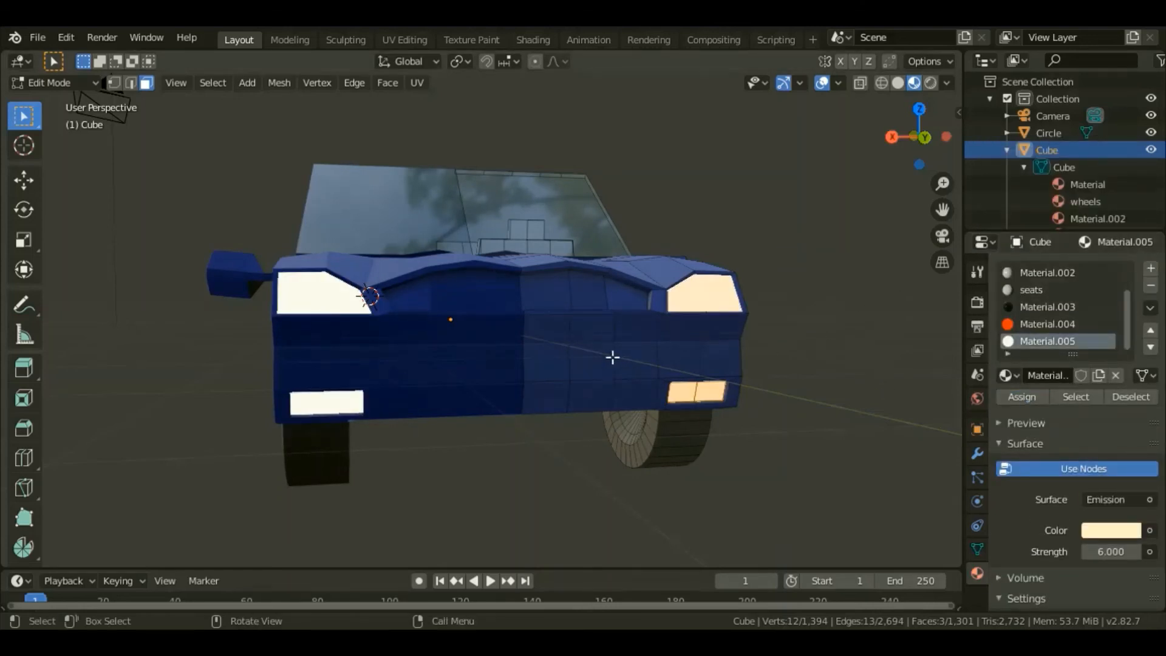
Select the recessed grille faces between the headlights and assign the wheels material to them
drag(547, 284, 619, 299)
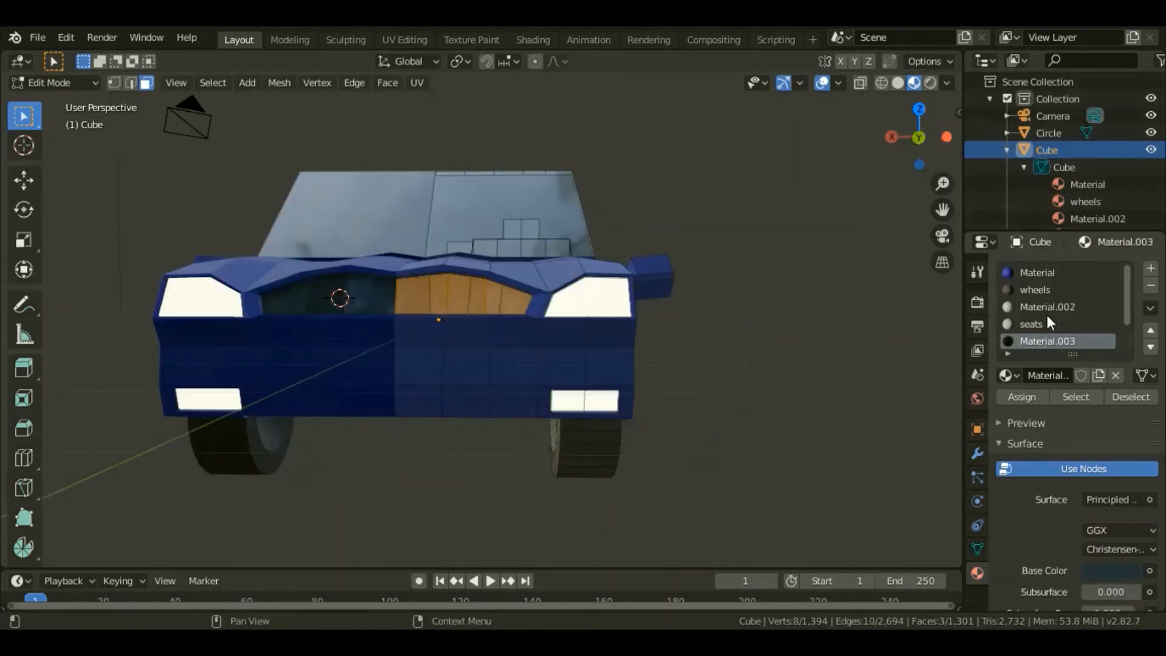
click(1044, 289)
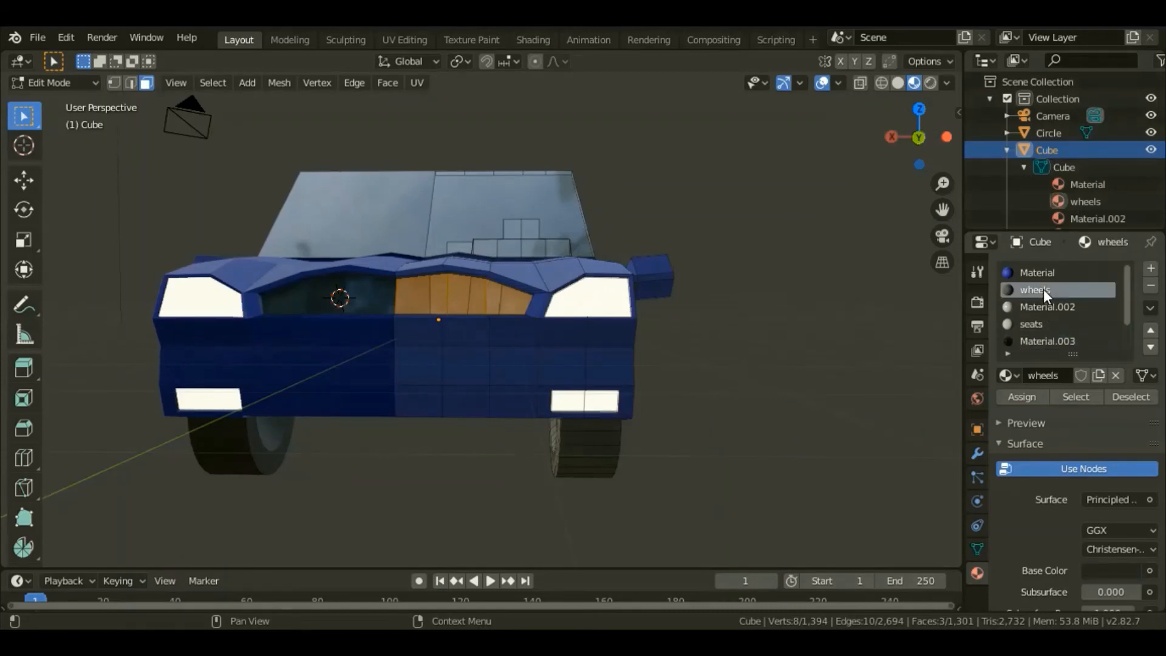
click(1018, 395)
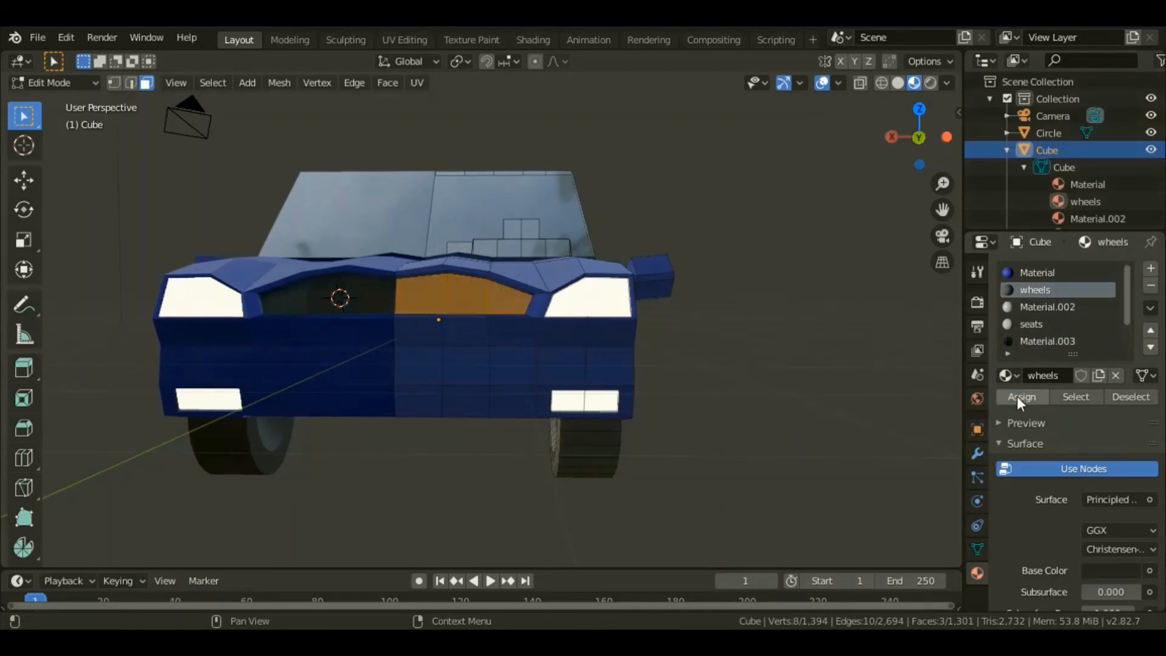
Add a 20 m mesh plane as ground and position it under the car's wheels, shifting it -2.14 m along X
drag(911, 142, 850, 149)
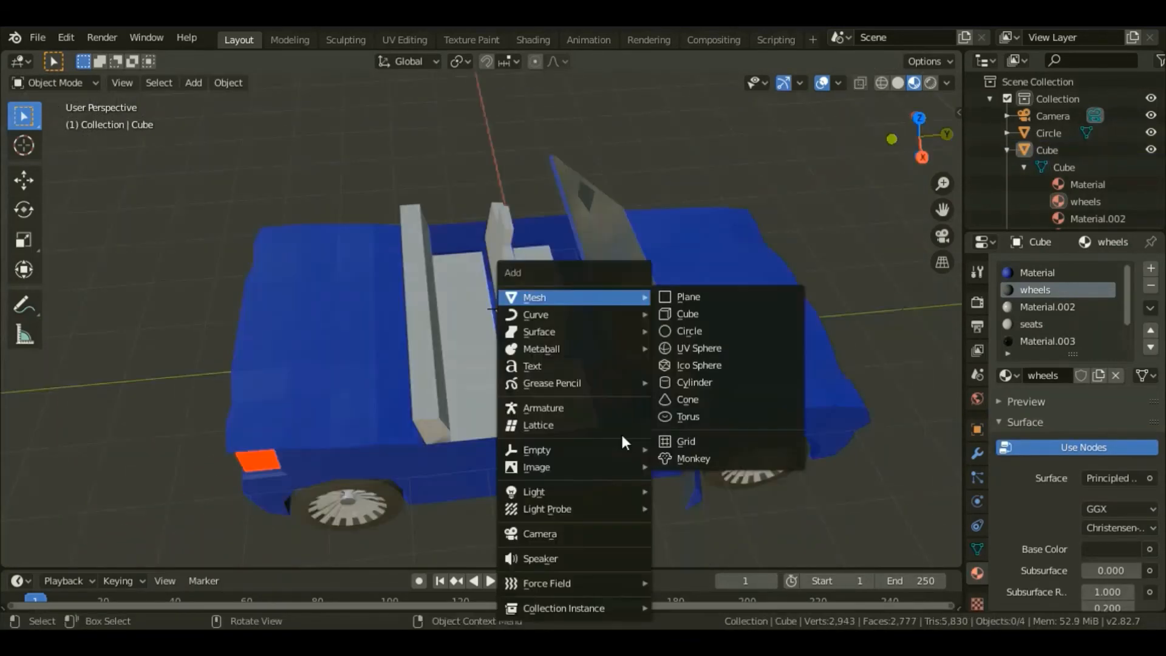
key(Escape)
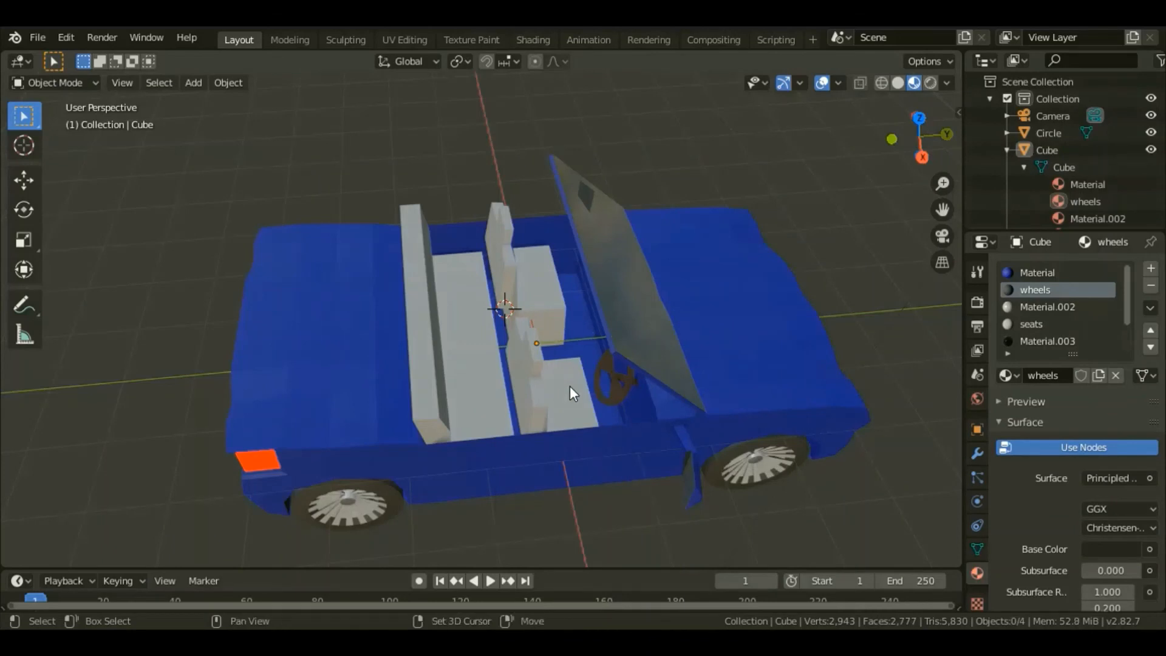
key(shift+a)
mouse_move(537, 296)
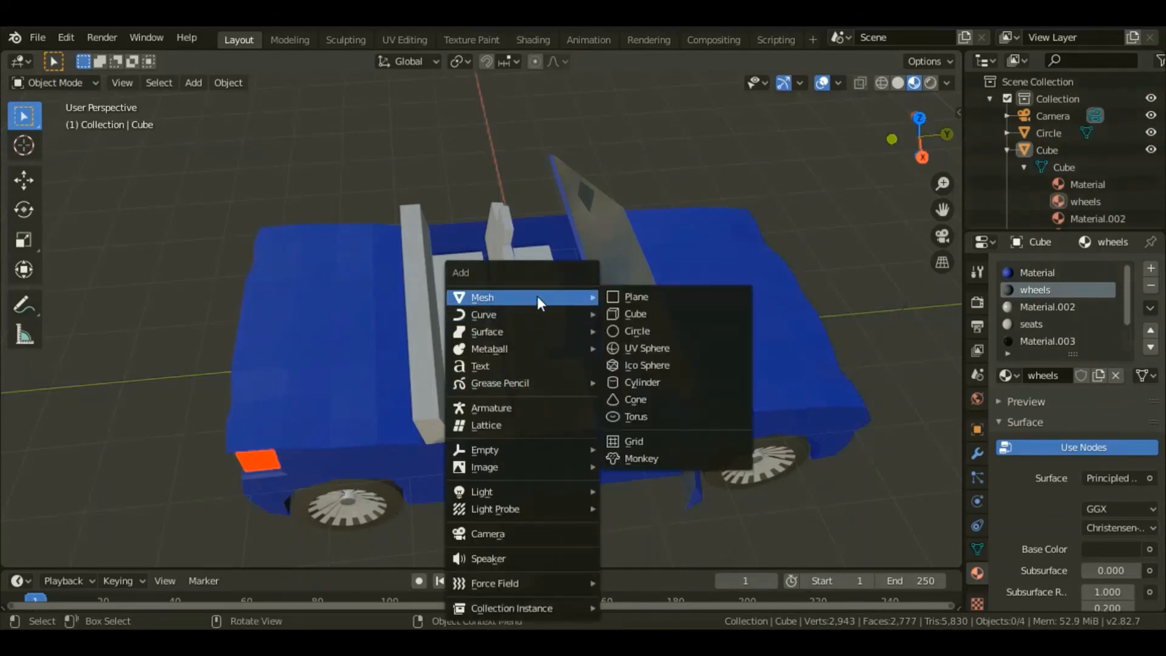
click(679, 308)
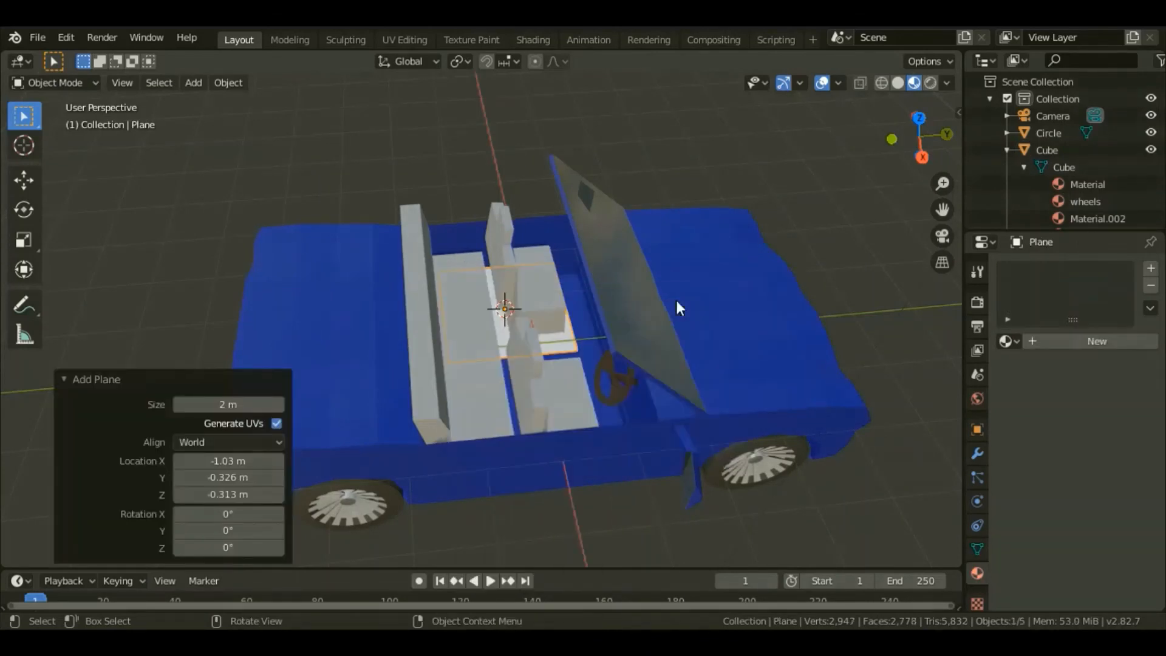
click(255, 405)
text(10)
key(Return)
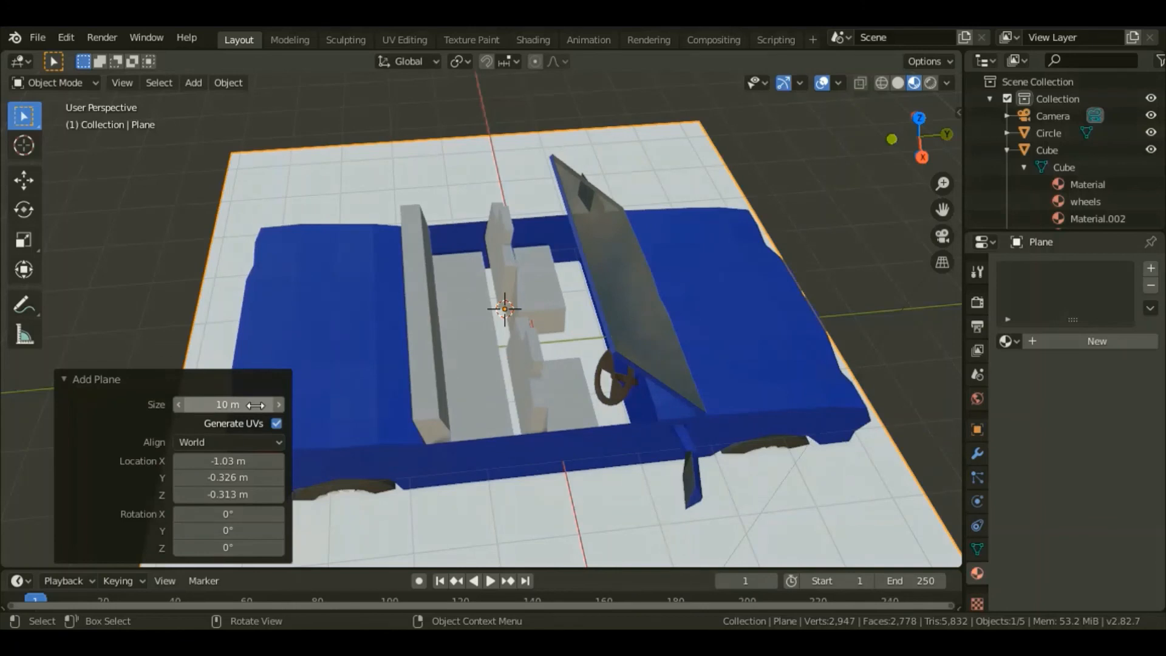
click(251, 405)
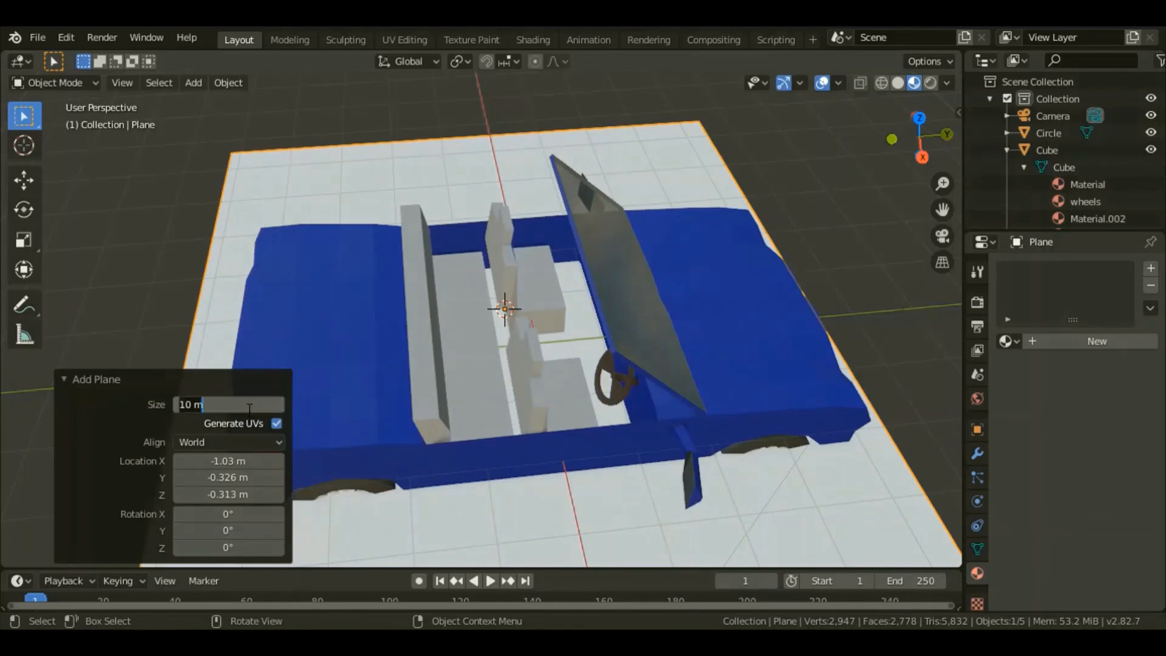
text(20)
key(Return)
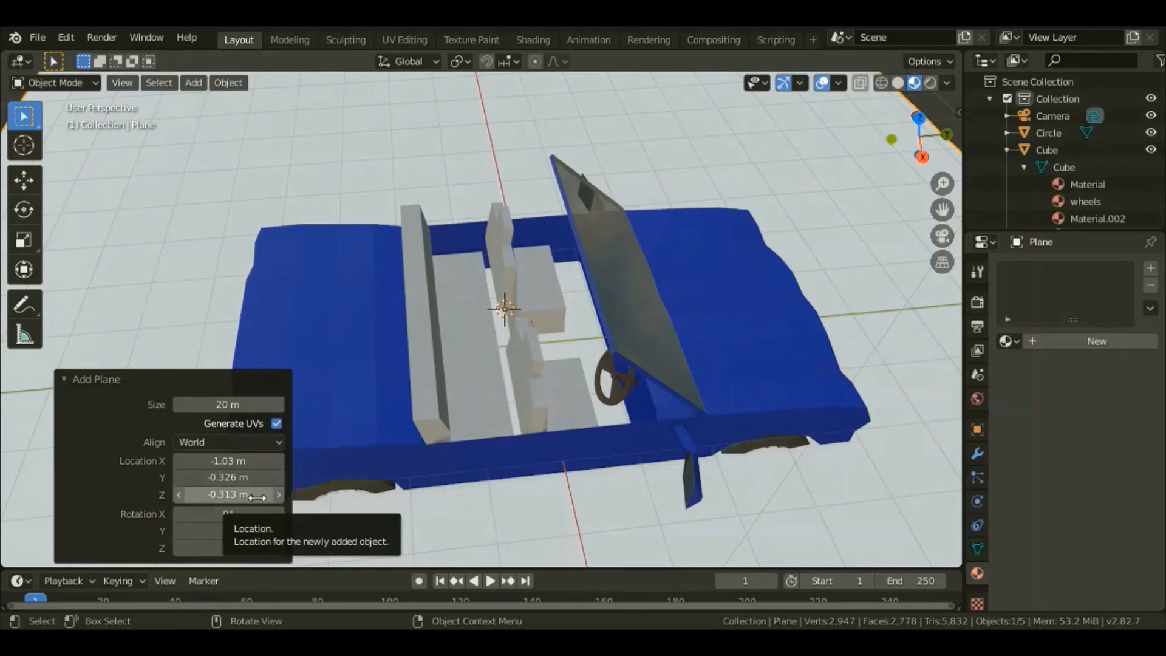
drag(257, 498, 124, 501)
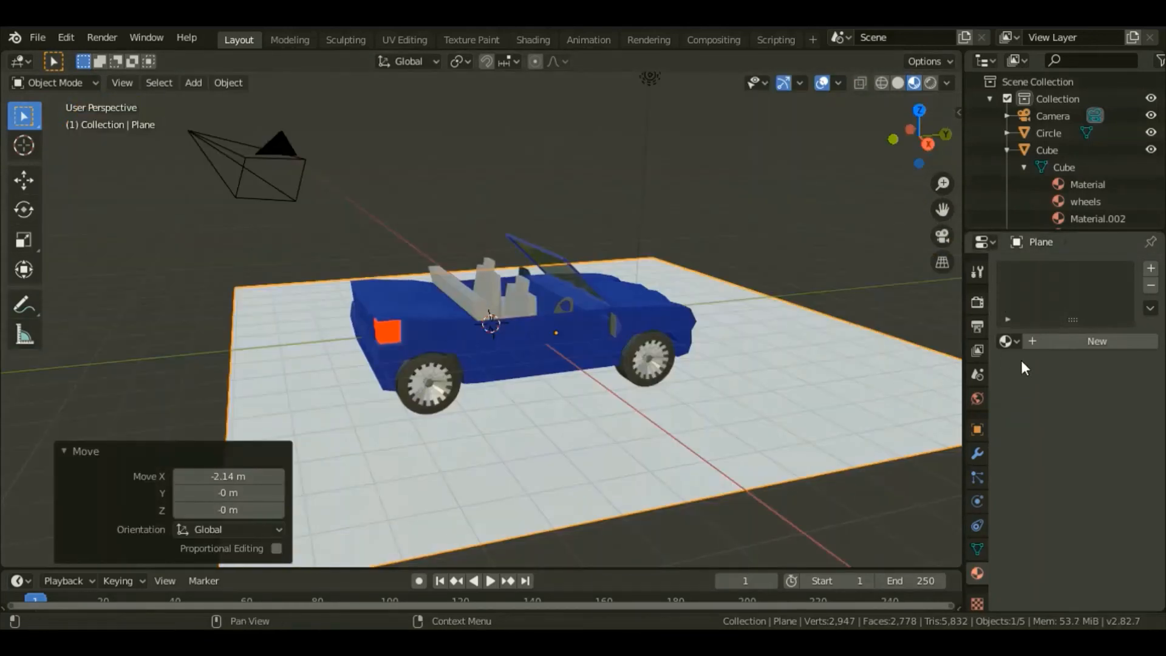
Add a new material to the ground plane with a dark grey base colour and a roughness of 0.306
click(1051, 339)
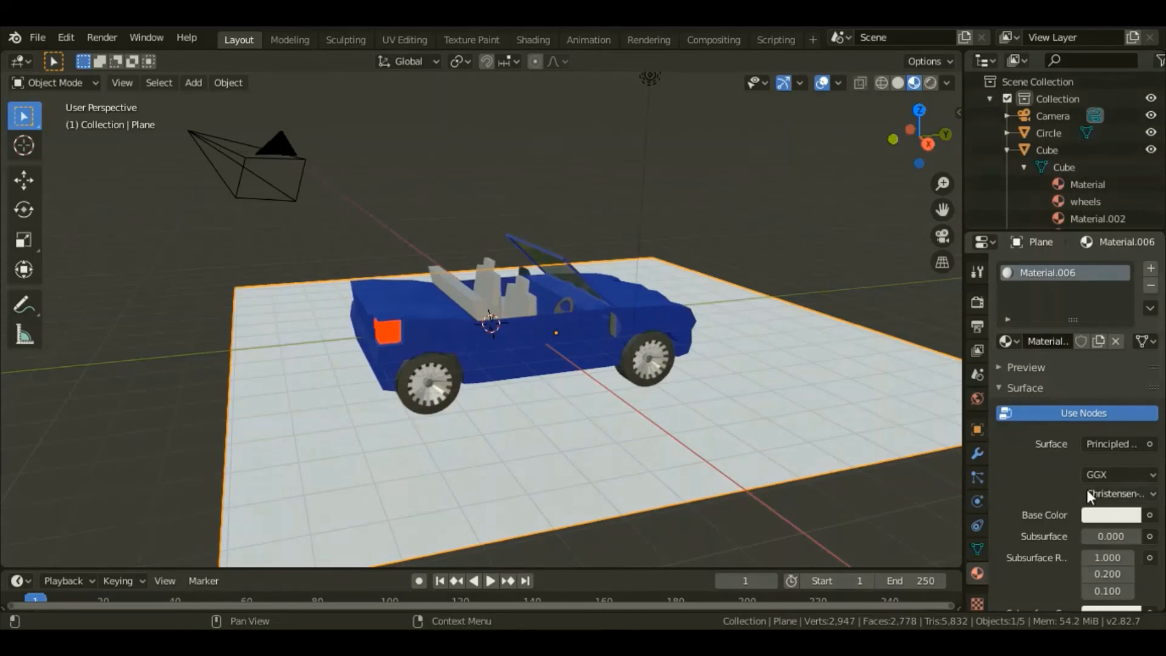
scroll(1087, 490, down, 3)
click(1096, 449)
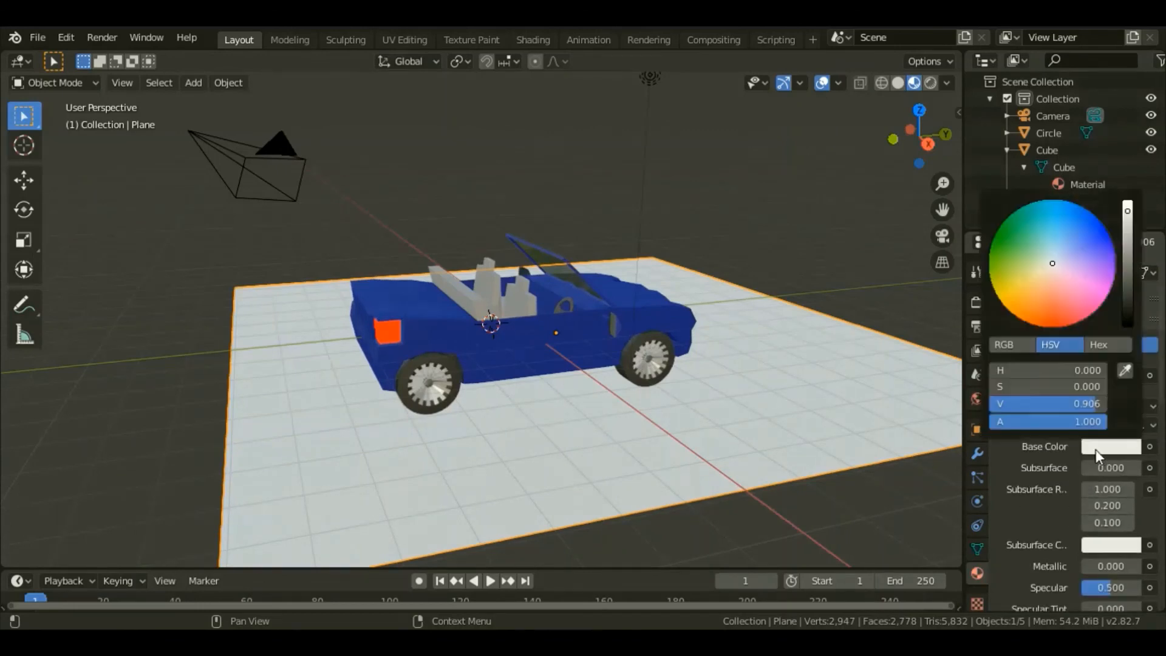
click(1128, 293)
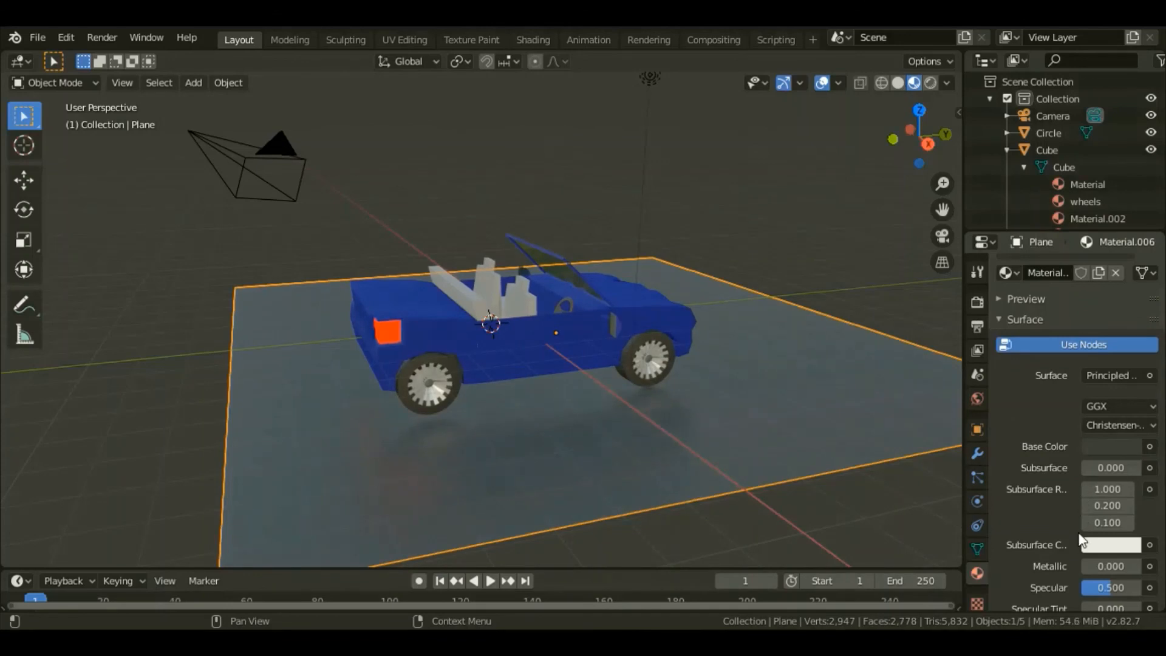
scroll(1077, 532, down, 3)
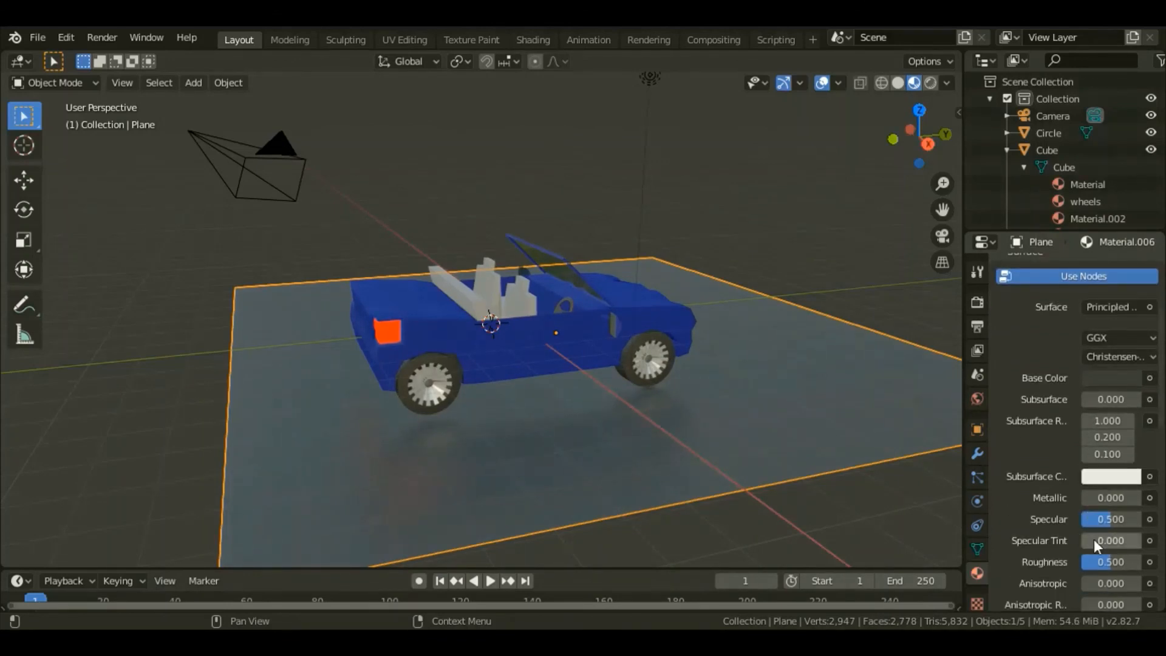
drag(1101, 562, 1074, 562)
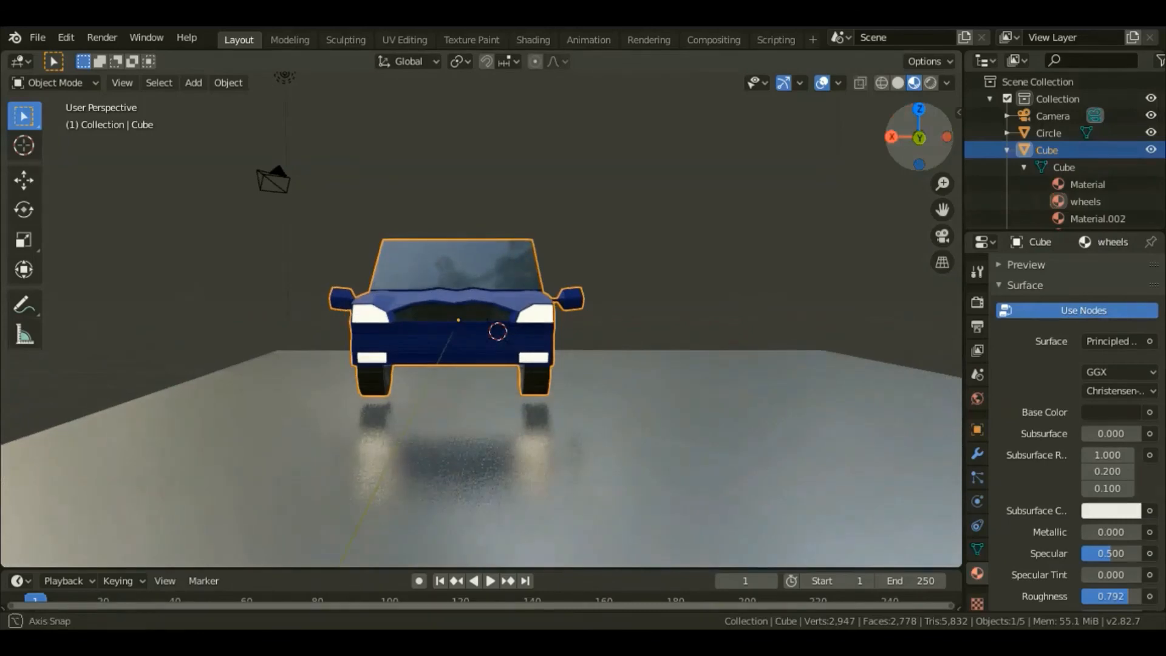
Shift the ground plane -1.96 m along Y, and hide the viewport overlays to inspect the car from several sides
middle_drag(556, 455, 656, 455)
drag(919, 137, 960, 152)
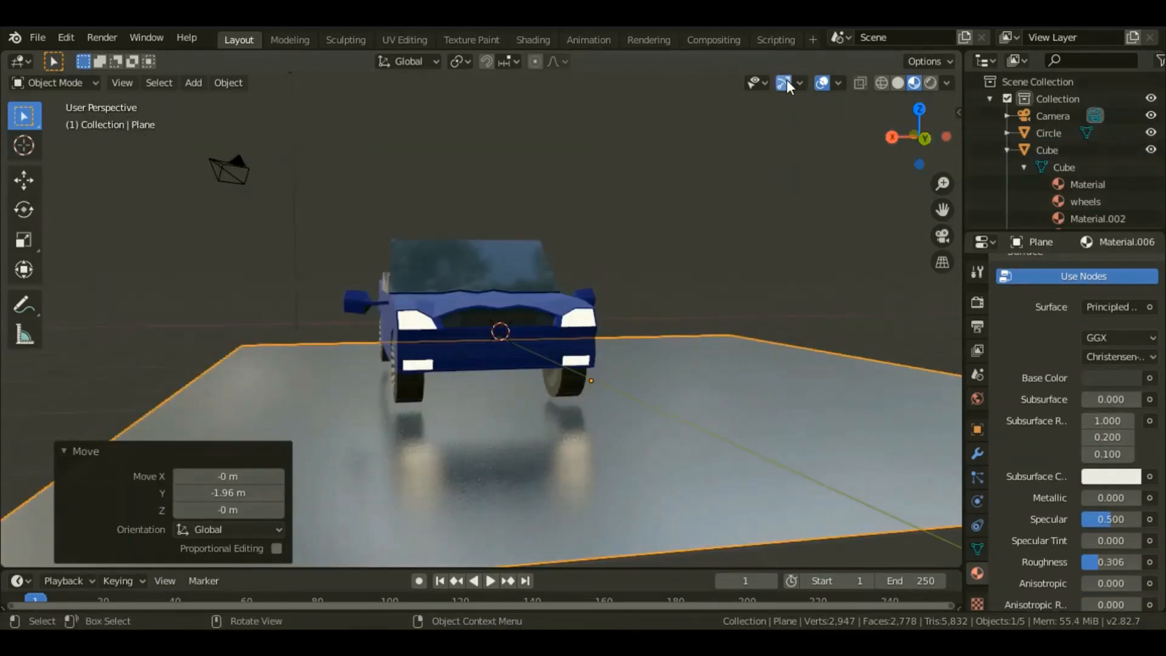
click(786, 80)
click(781, 80)
click(822, 84)
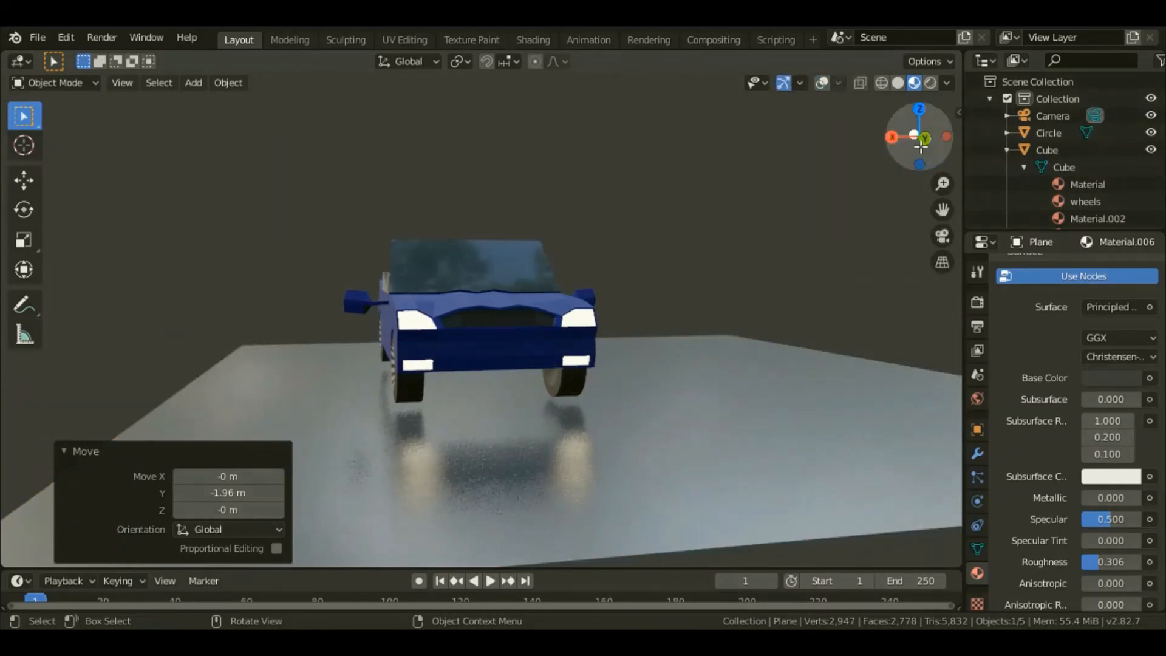
drag(912, 139, 1058, 134)
click(823, 211)
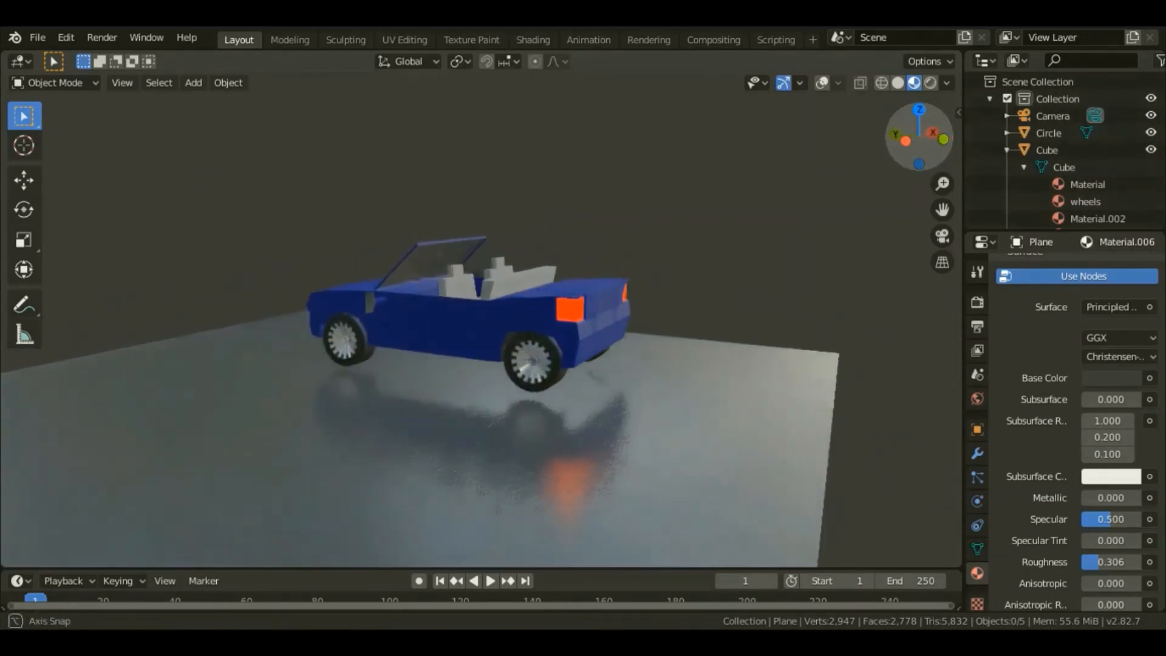
drag(924, 128, 985, 135)
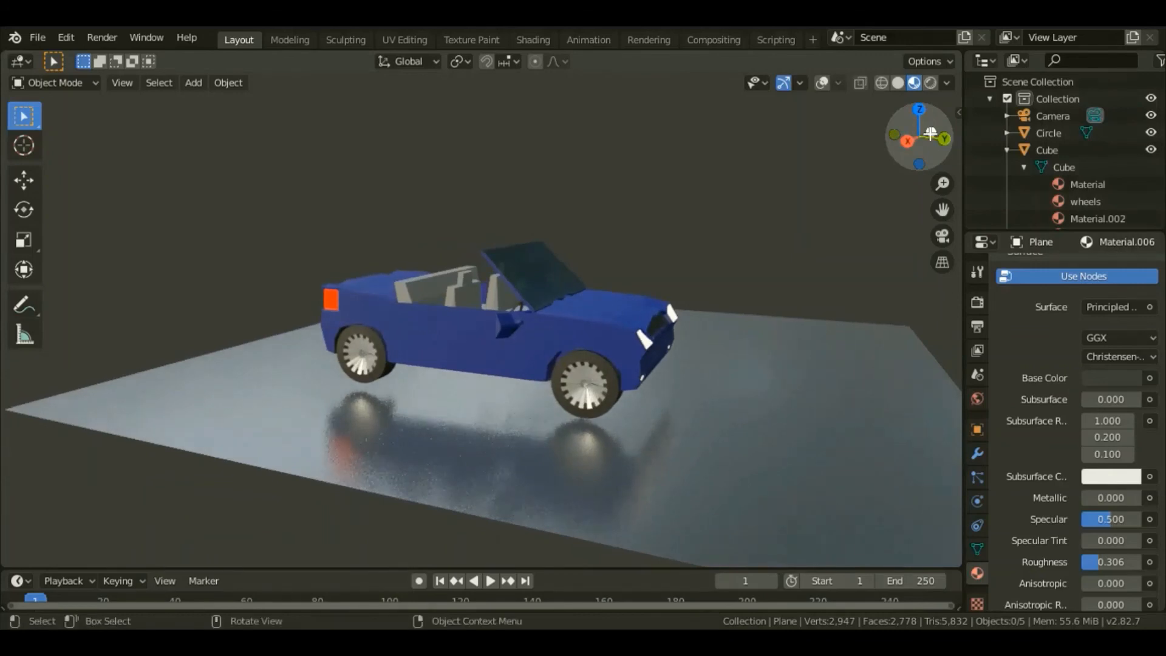
Enable Bloom in the Eevee render settings so the car's lights glow
click(977, 302)
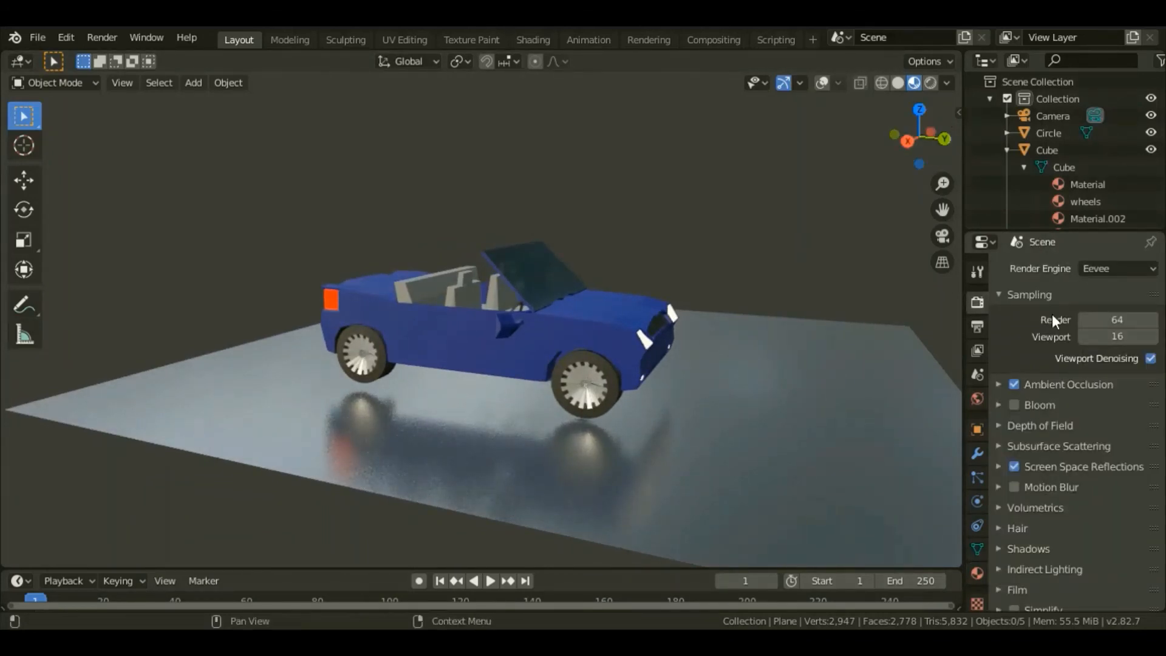
click(1015, 407)
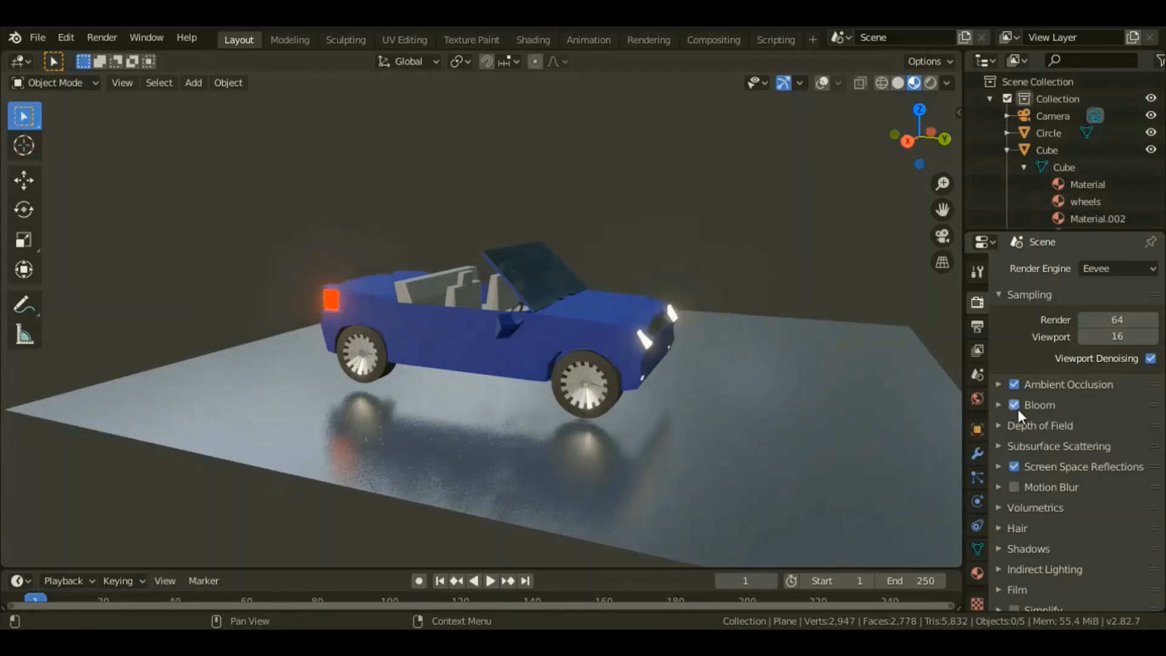
mouse_move(918, 180)
mouse_down()
mouse_move(905, 186)
mouse_move(931, 184)
mouse_move(897, 183)
mouse_up()
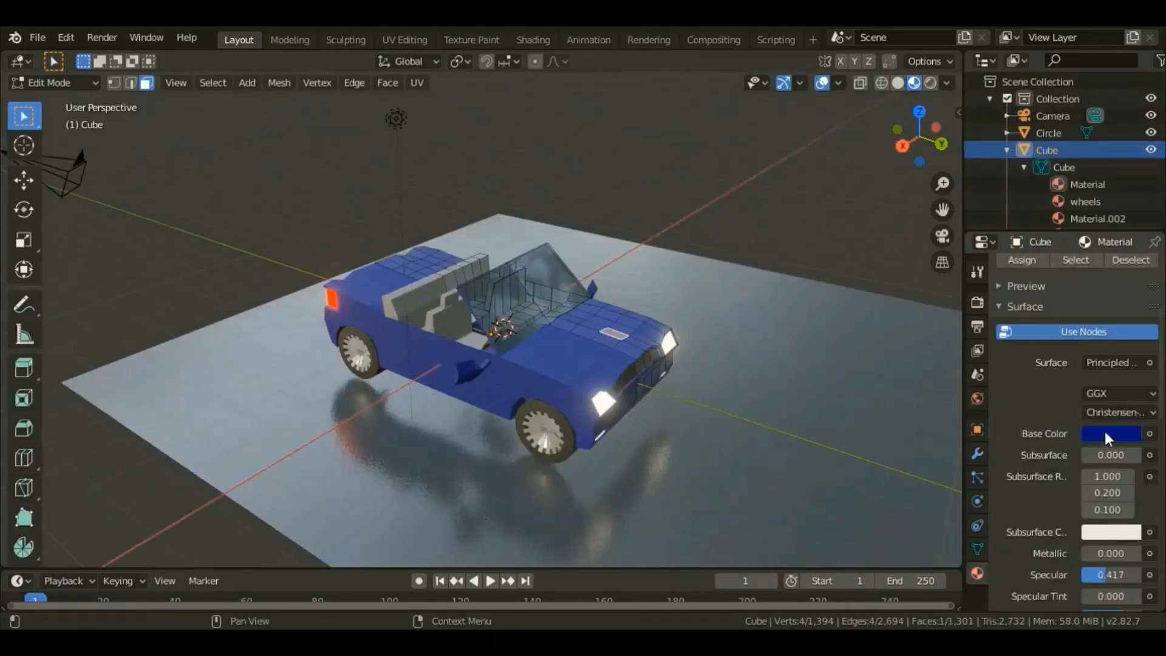
Change the car body material's base colour to a muted pink (hue 0.859, saturation 0.673) and hide the viewport overlays
click(1103, 431)
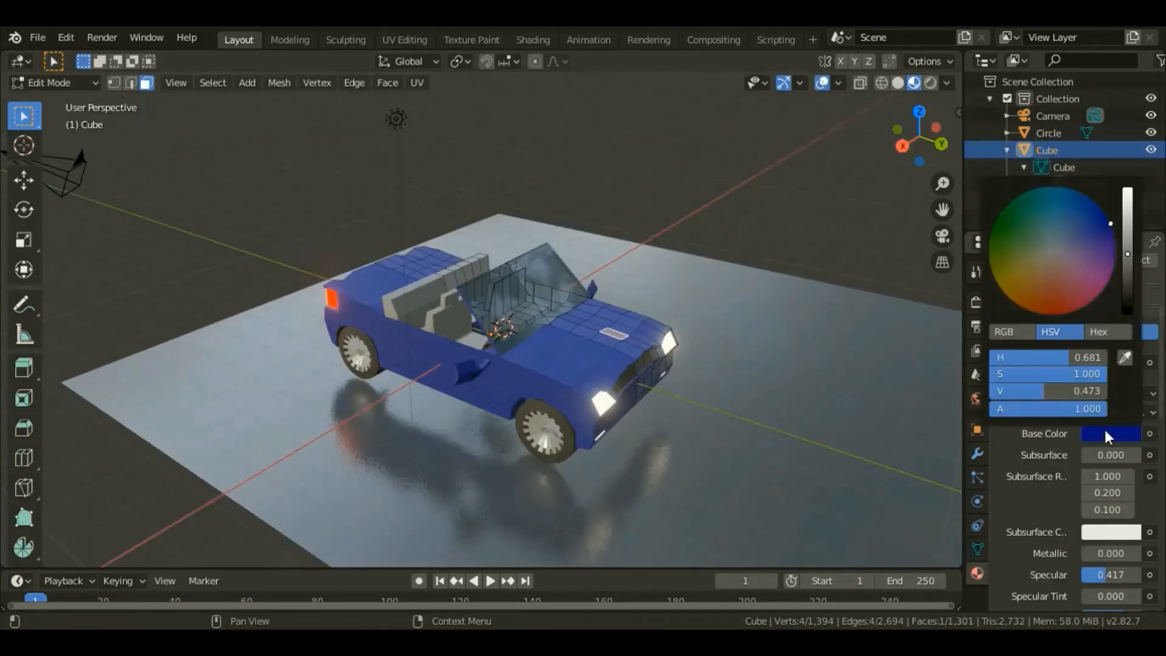
mouse_move(1097, 246)
mouse_down()
mouse_move(1076, 272)
mouse_move(1085, 277)
mouse_up()
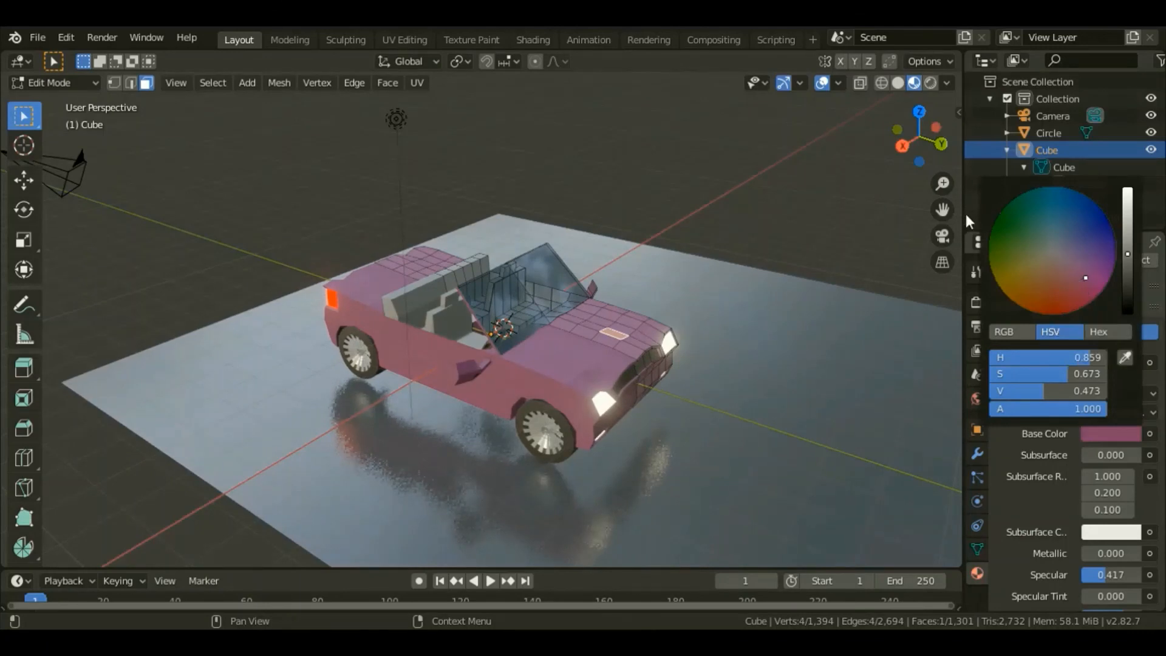
click(821, 82)
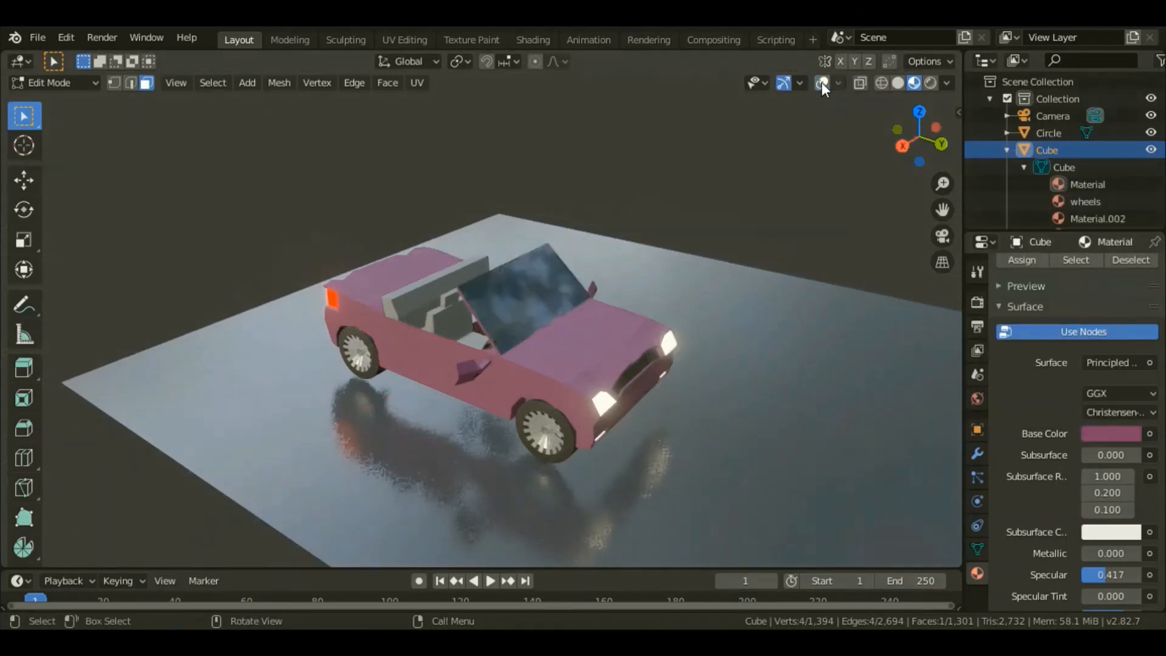
Try a white base colour on the car body material and check it from the side
click(1121, 434)
mouse_move(1079, 277)
mouse_down()
mouse_move(1052, 305)
mouse_move(1055, 292)
mouse_move(1010, 259)
mouse_move(1015, 226)
mouse_move(1069, 208)
mouse_move(1054, 205)
mouse_move(1053, 245)
mouse_up()
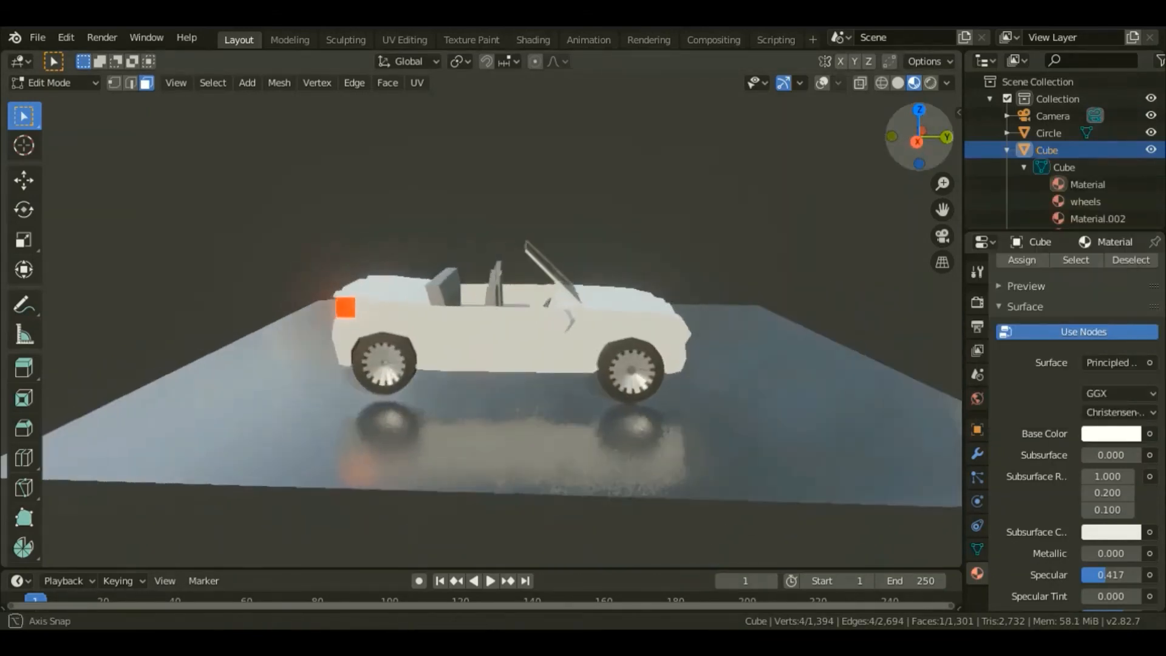
drag(937, 152, 915, 165)
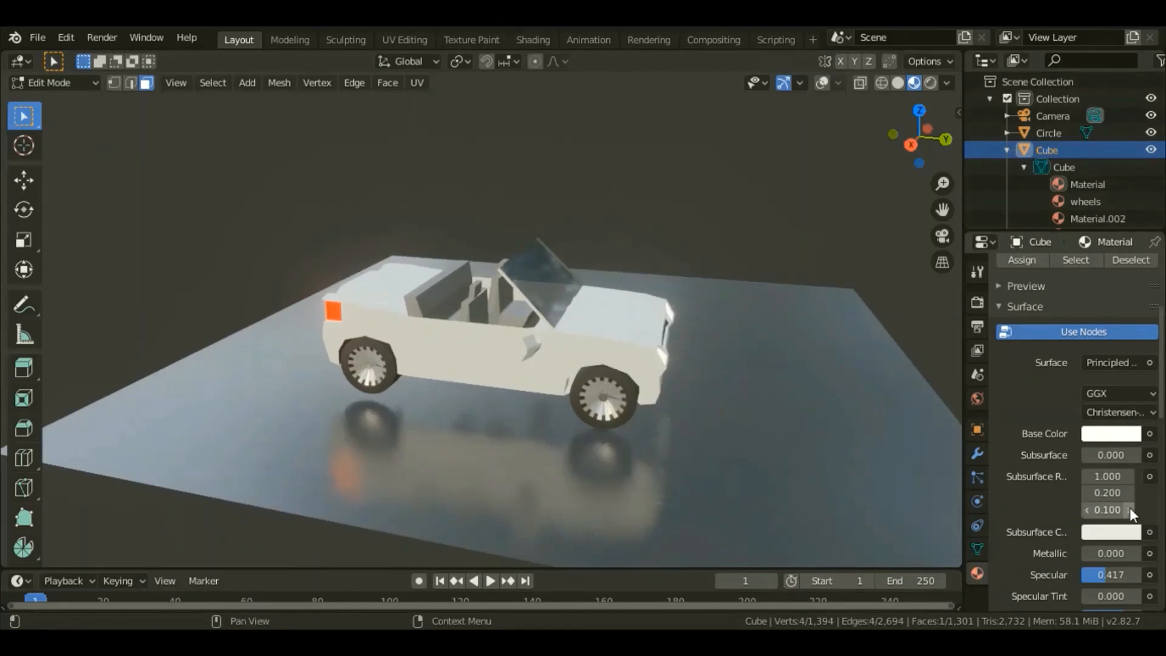
Set the car body material's base colour to bright blue and its specular to 1.040
scroll(1129, 507, down, 3)
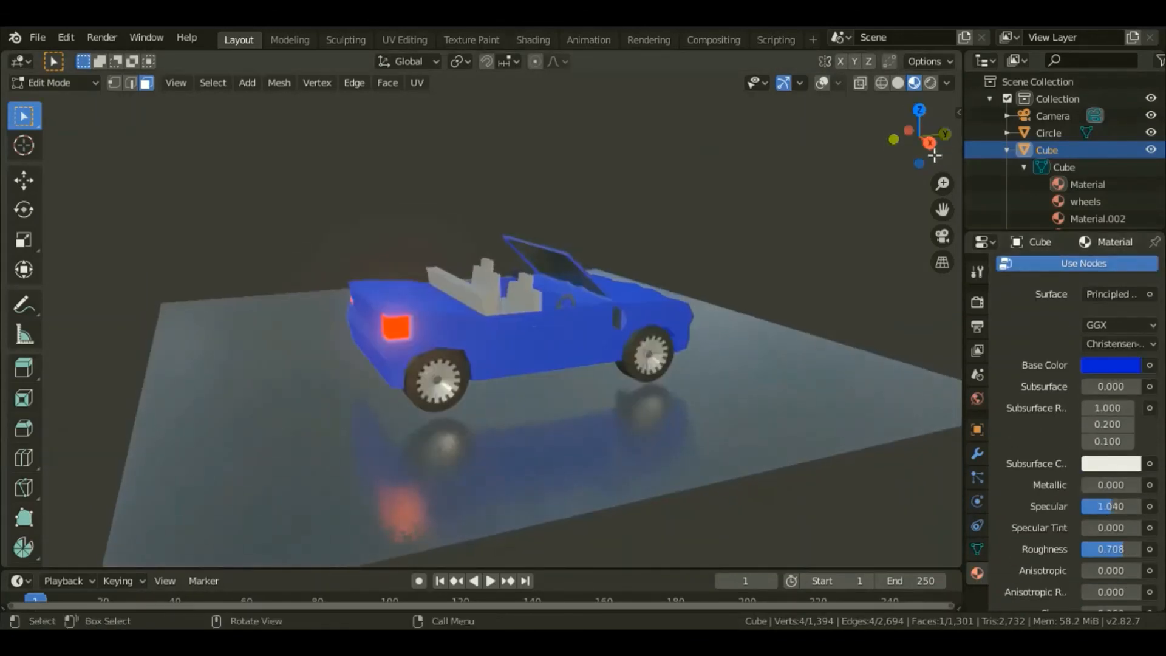
mouse_move(934, 156)
mouse_down()
mouse_move(924, 164)
mouse_move(935, 156)
mouse_up()
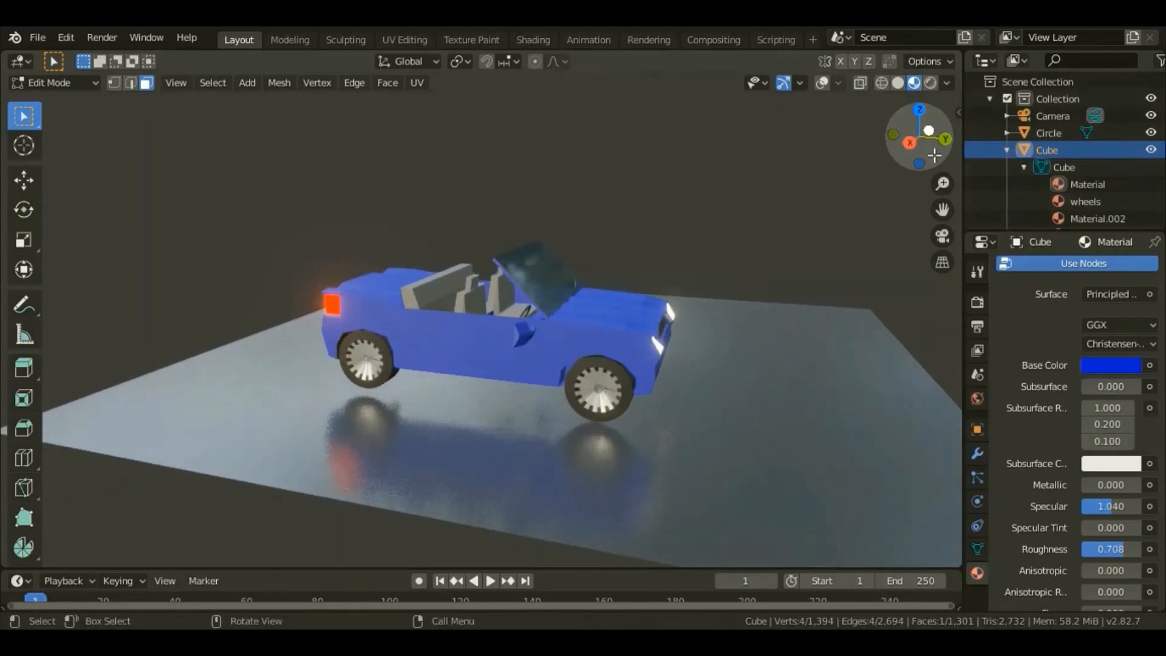